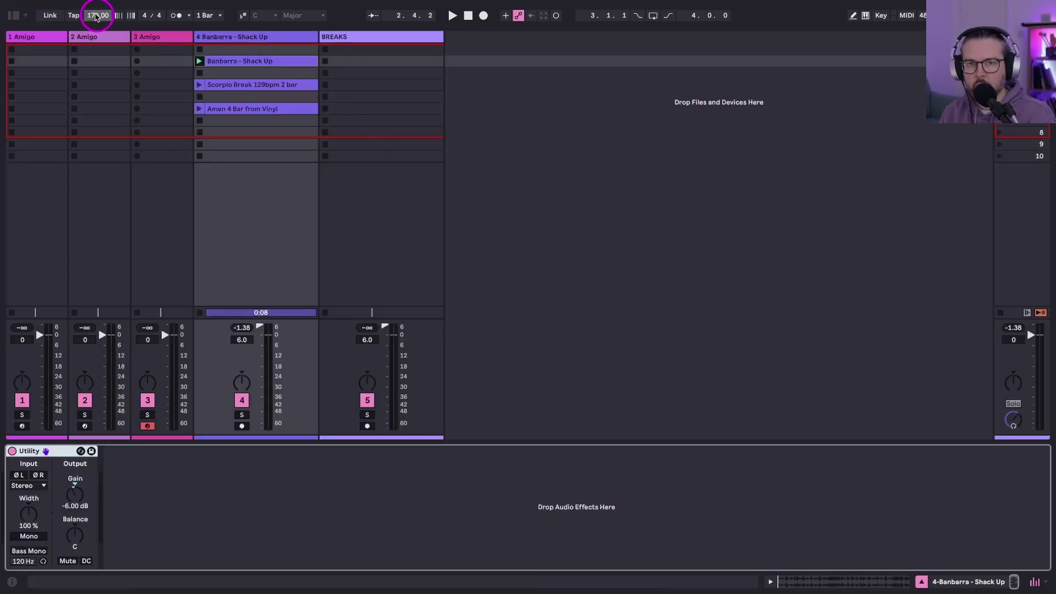
Play the Banbarra - Shack Up audio clip and examine its waveform in the clip view
{"action": "left_click", "coordinate": [200, 61]}
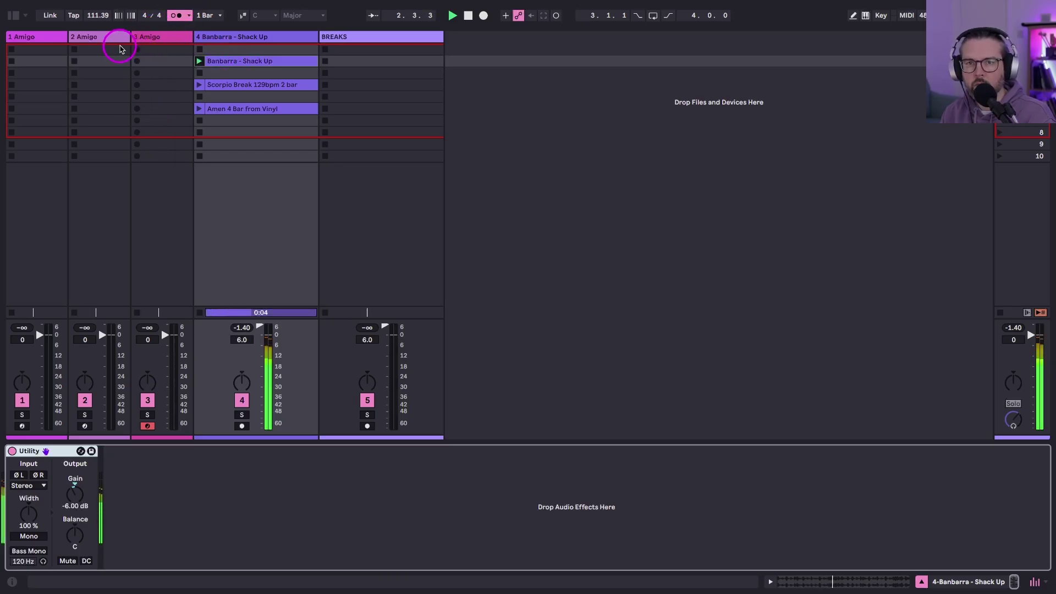
{"action": "double_click", "coordinate": [220, 61]}
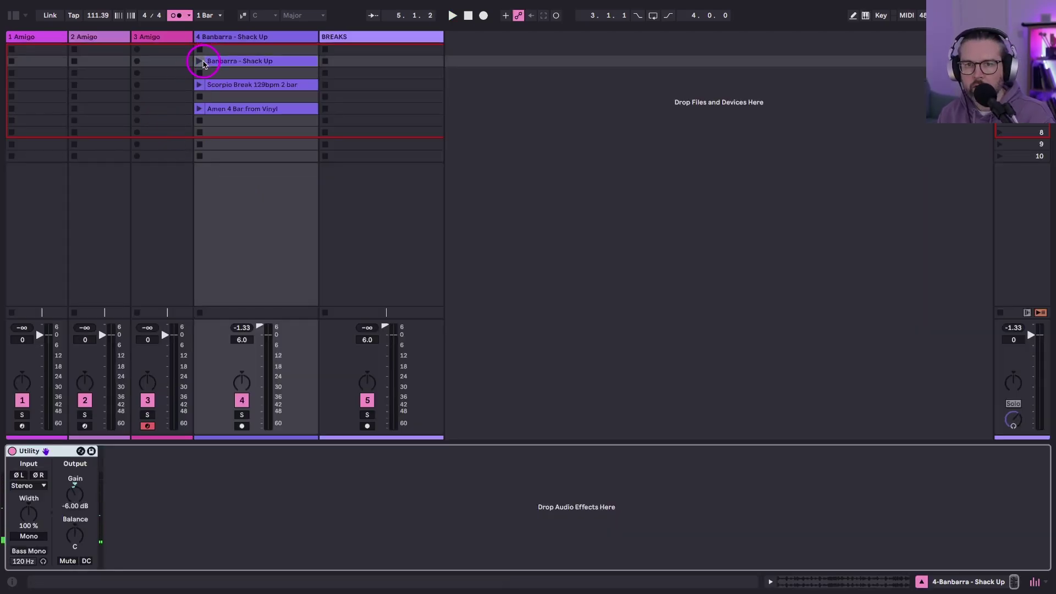
{"action": "left_click", "coordinate": [198, 60]}
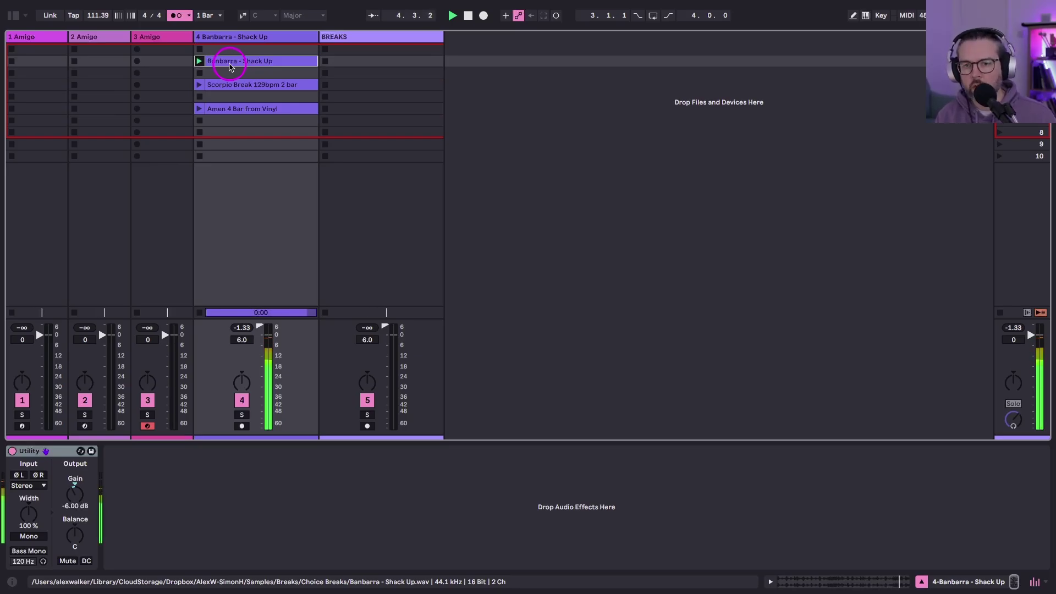
{"action": "double_click", "coordinate": [230, 66]}
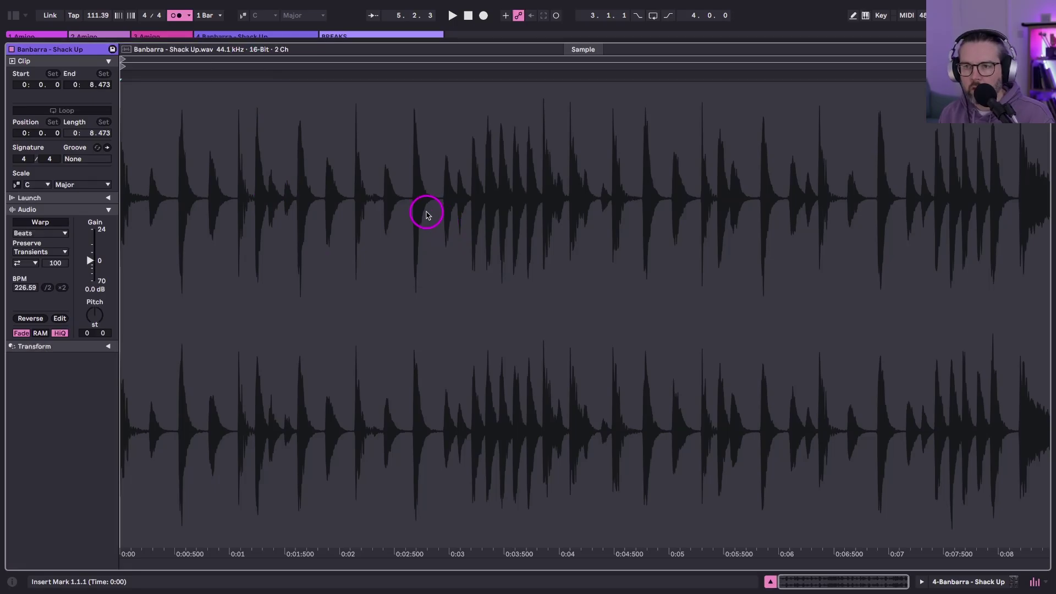
{"action": "key", "text": "shift+Tab"}
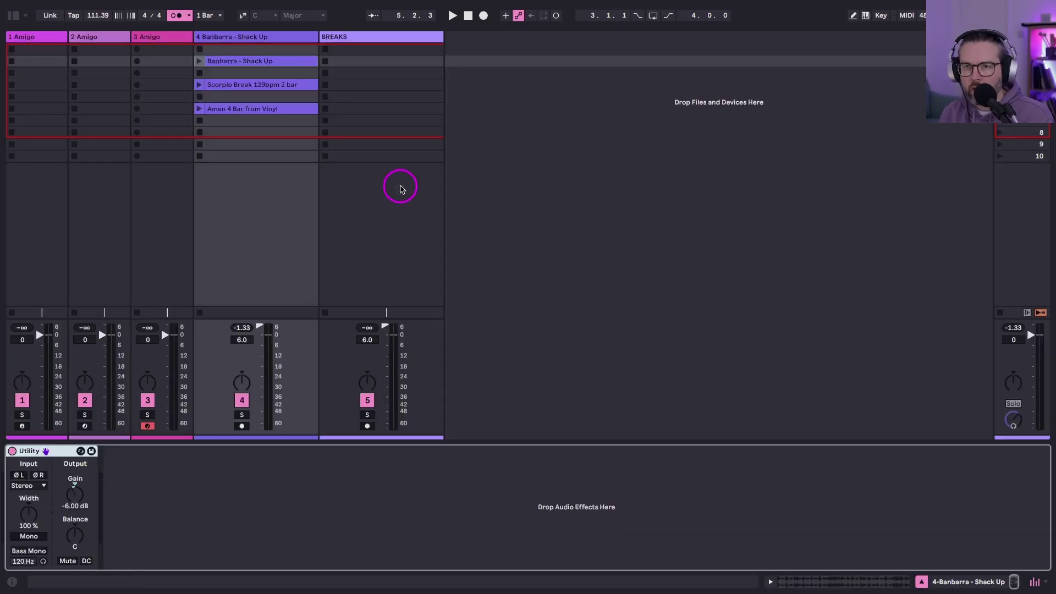
Play the Banbarra - Shack Up clip again and turn on Warp in its audio settings
{"action": "left_click", "coordinate": [199, 62]}
{"action": "double_click", "coordinate": [220, 62]}
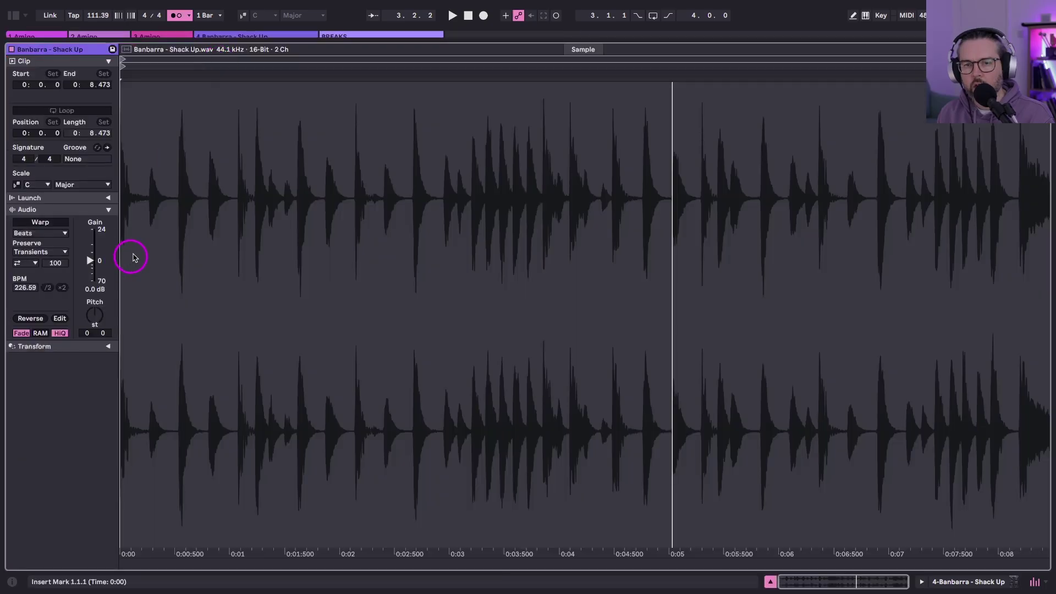
{"action": "left_click", "coordinate": [30, 223]}
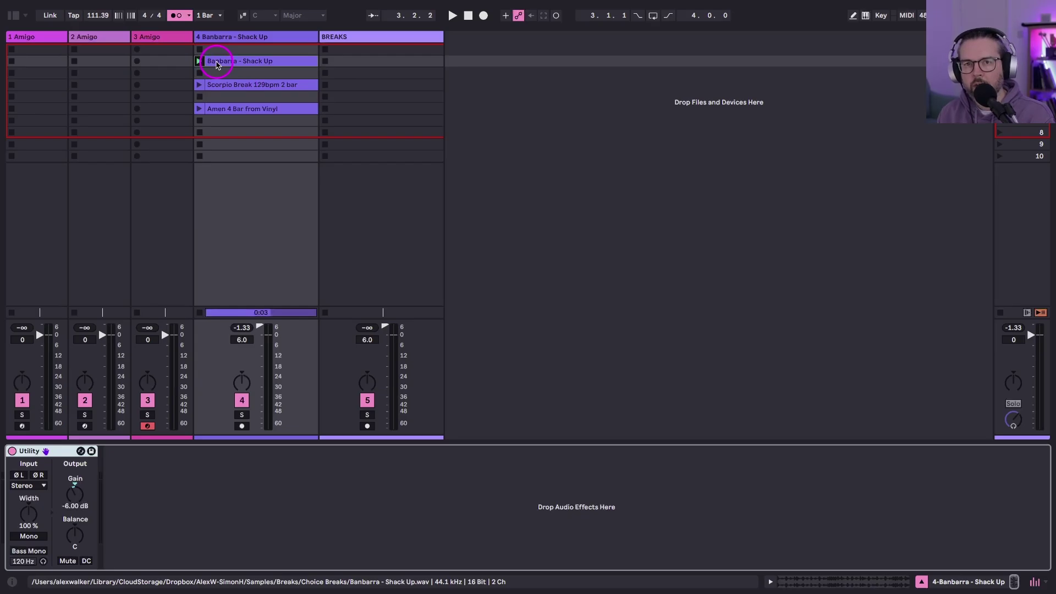
Inspect how the warped break's transients line up with the beat grid across all four bars
{"action": "double_click", "coordinate": [217, 65]}
{"action": "mouse_move", "coordinate": [134, 59]}
{"action": "left_mouse_down"}
{"action": "mouse_move", "coordinate": [134, 129]}
{"action": "mouse_move", "coordinate": [134, 77]}
{"action": "left_mouse_up"}
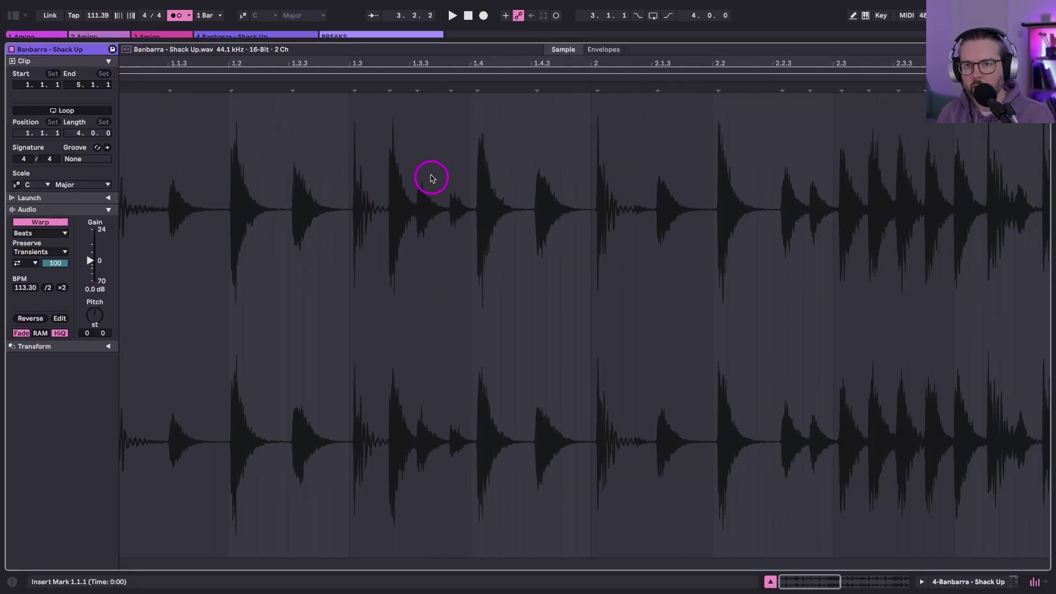
{"action": "left_click_drag", "start_coordinate": [422, 68], "coordinate": [453, 171]}
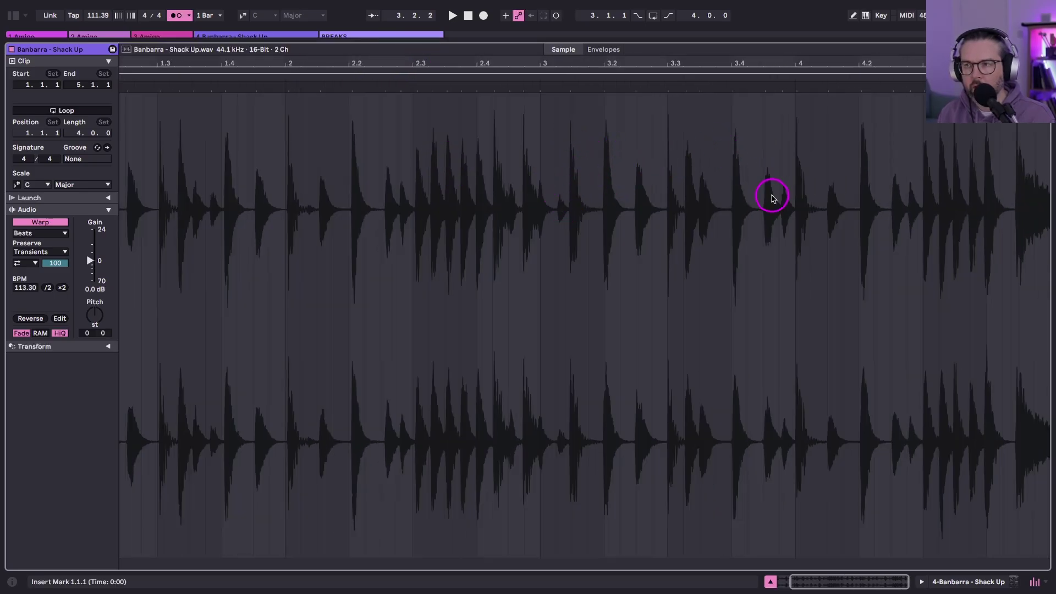
{"action": "left_click_drag", "start_coordinate": [971, 66], "coordinate": [848, 205]}
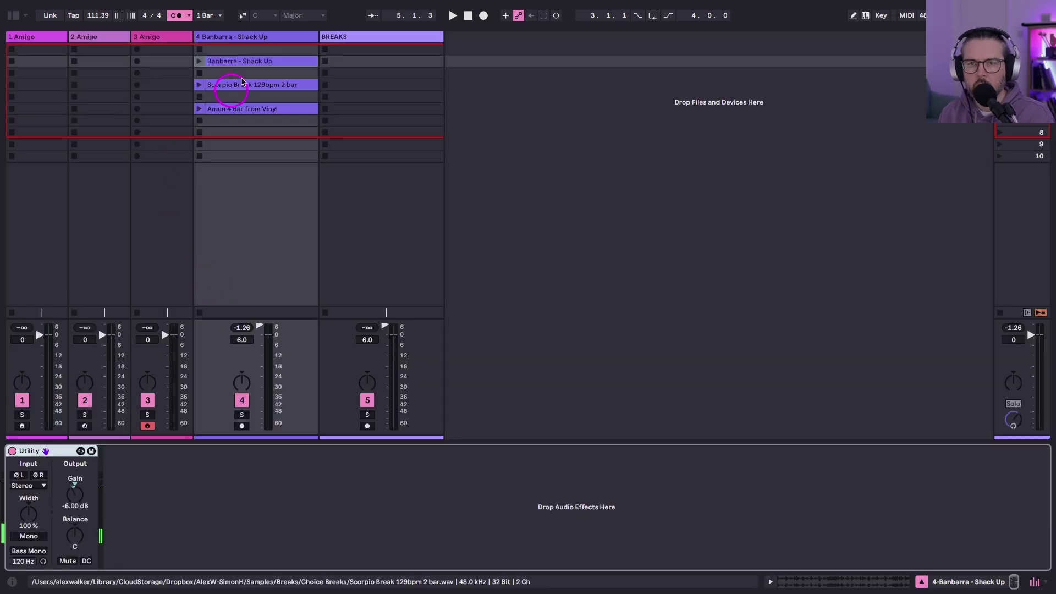
{"action": "right_click", "coordinate": [242, 82]}
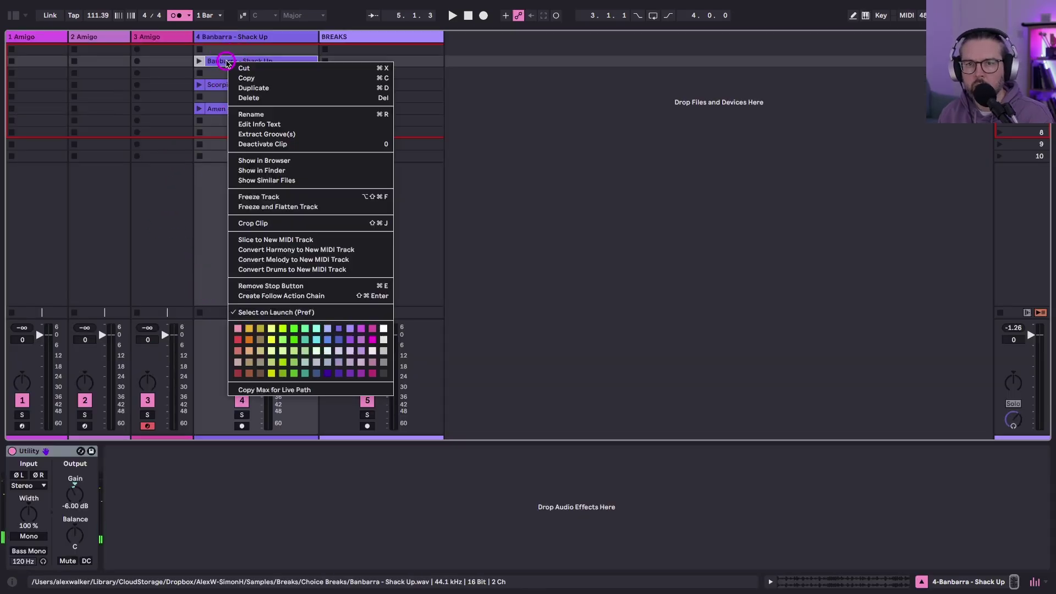
{"action": "left_click", "coordinate": [261, 240]}
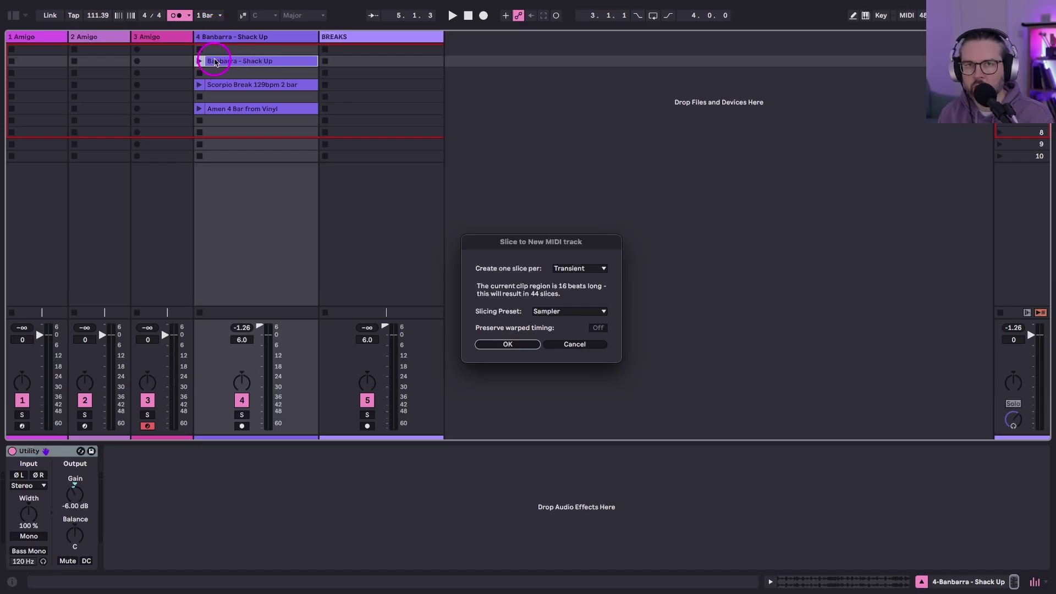
{"action": "key", "text": "Escape"}
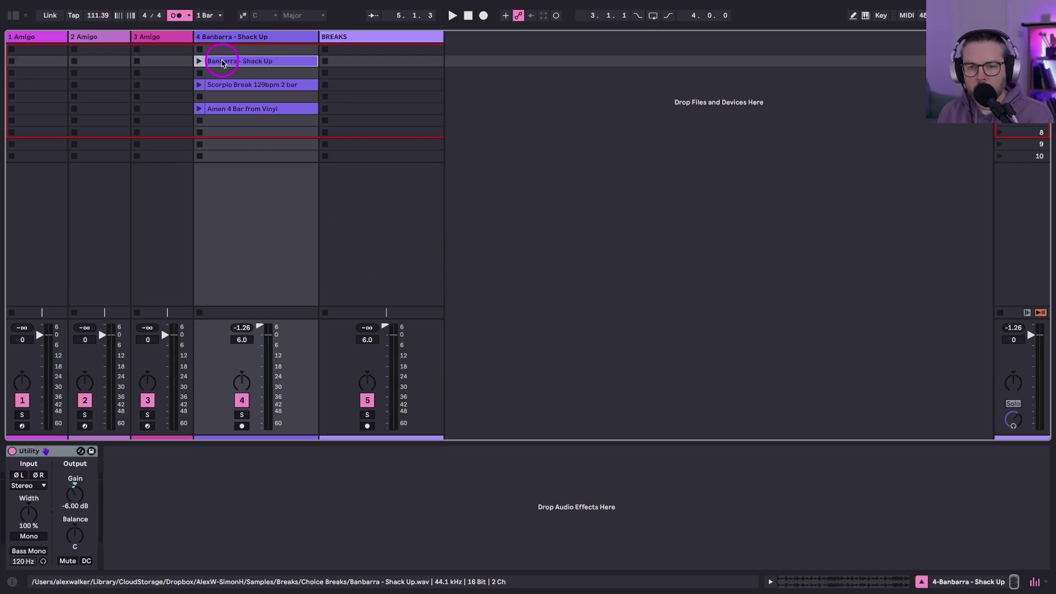
Slice the Banbarra - Shack Up clip to a new MIDI track, one slice per transient, using the Sampler slicing preset
{"action": "right_click", "coordinate": [223, 63]}
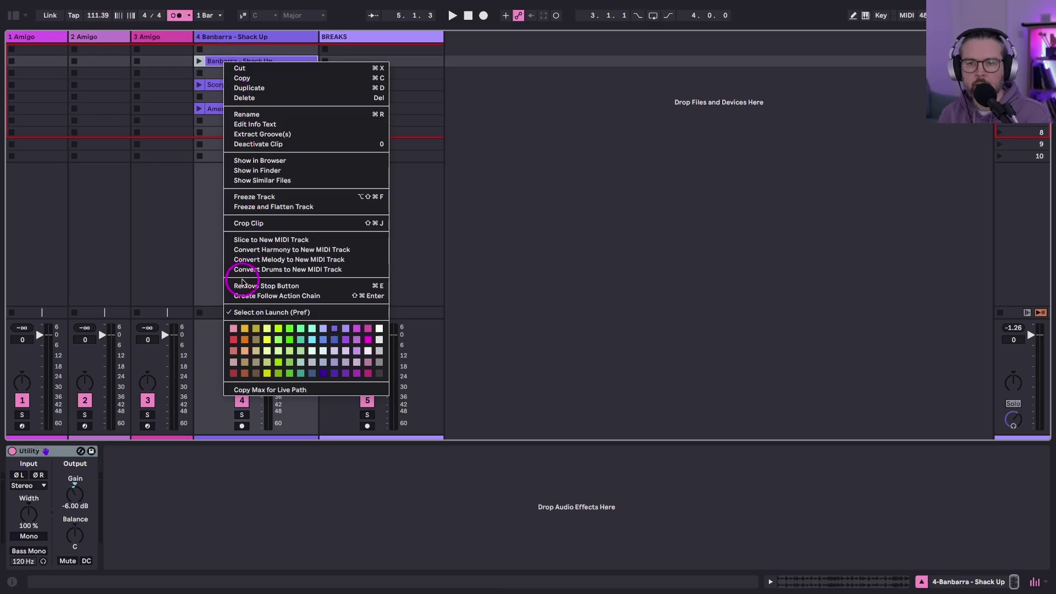
{"action": "left_click", "coordinate": [246, 238]}
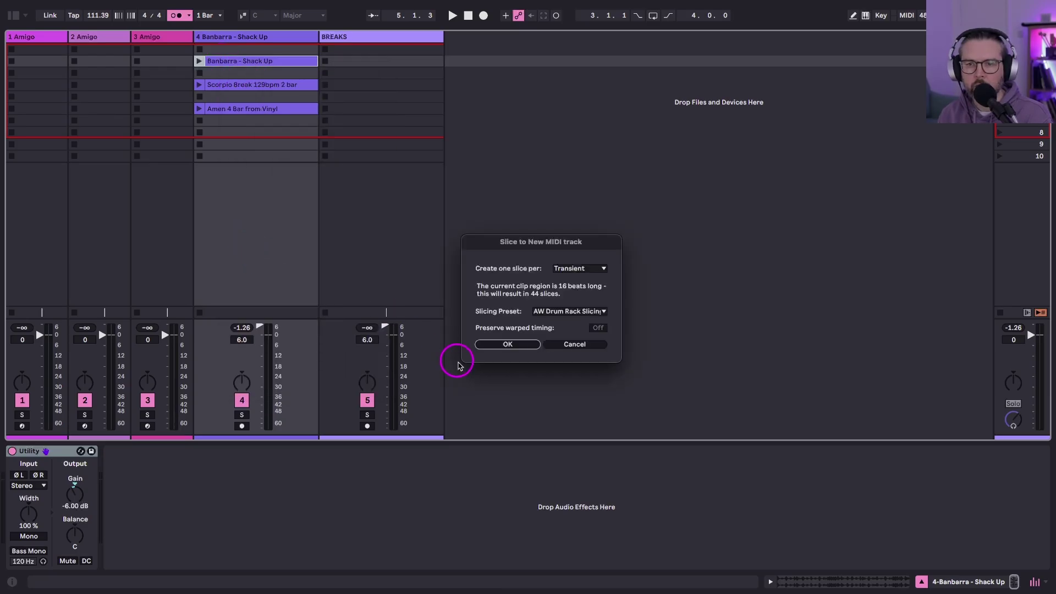
{"action": "left_click", "coordinate": [542, 311]}
{"action": "left_click", "coordinate": [545, 351]}
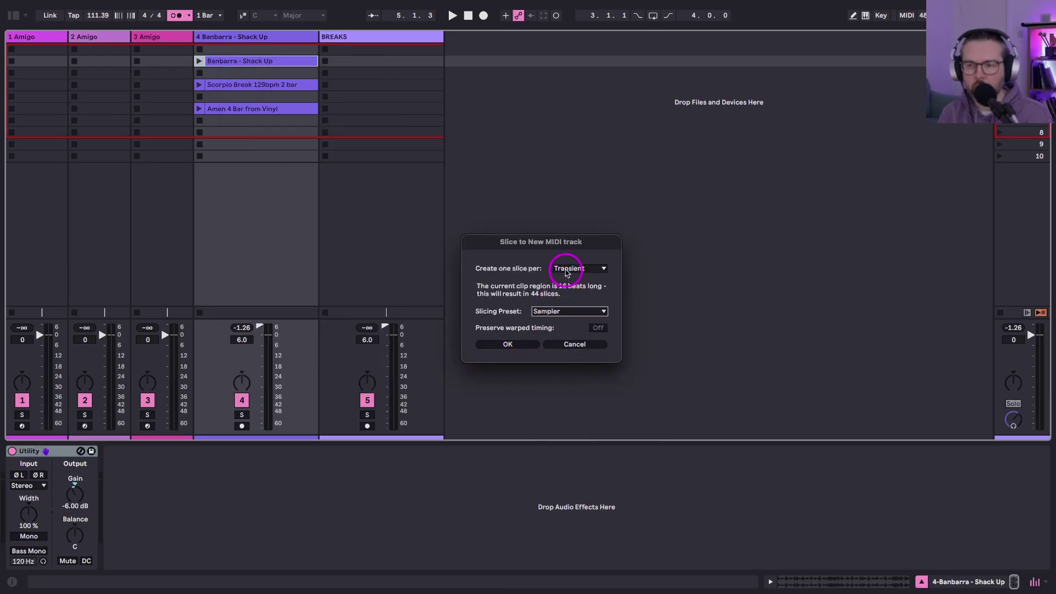
{"action": "left_click", "coordinate": [504, 349]}
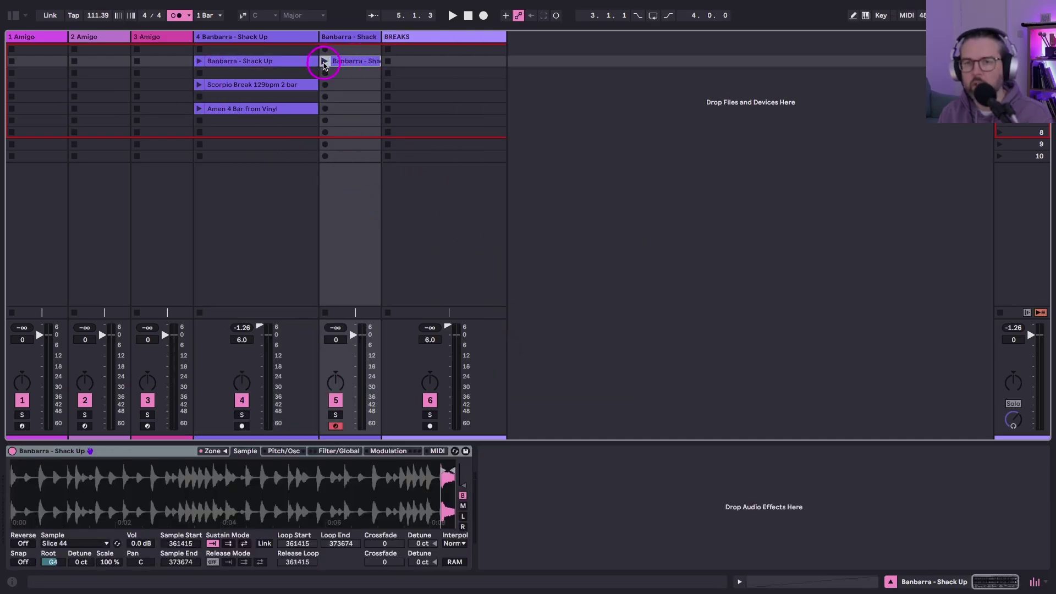
Play the sliced MIDI clip with the metronome off and look over its ascending slice notes
{"action": "left_click", "coordinate": [324, 62]}
{"action": "left_click", "coordinate": [176, 16]}
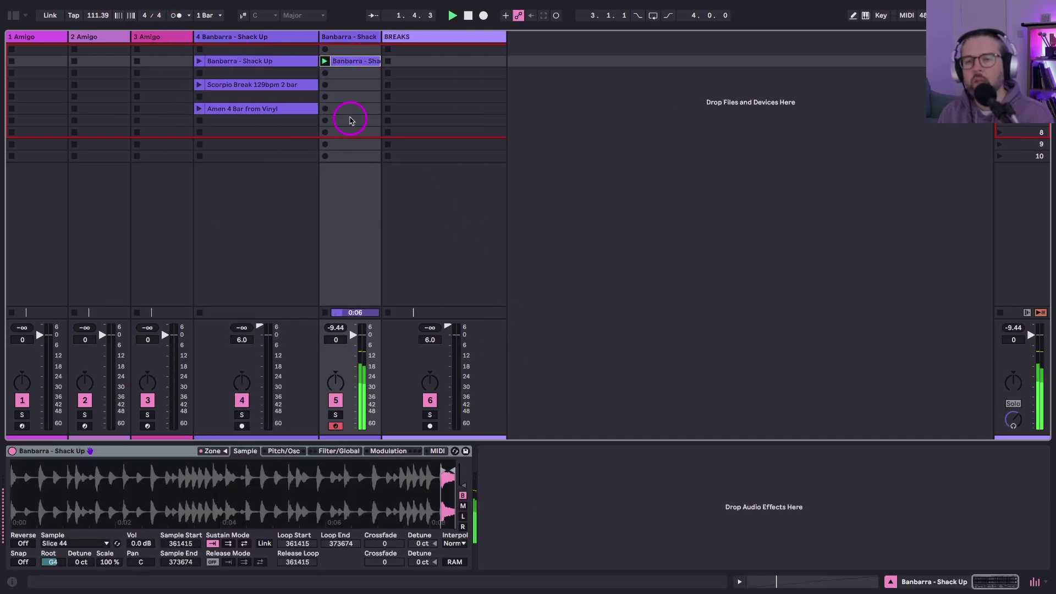
{"action": "double_click", "coordinate": [346, 60]}
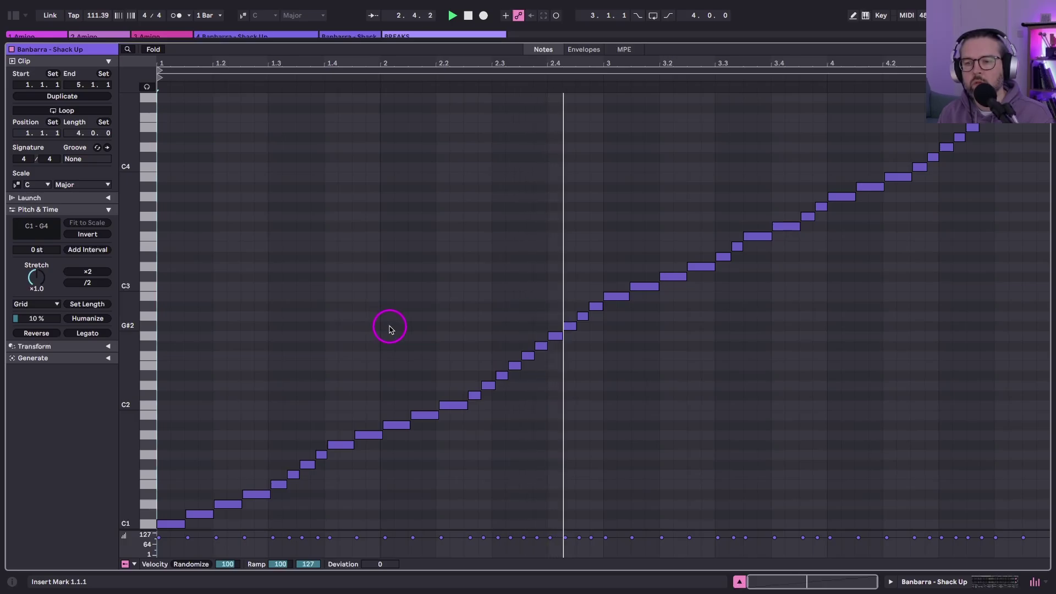
{"action": "scroll", "coordinate": [389, 328], "scroll_direction": "down", "scroll_amount": 3}
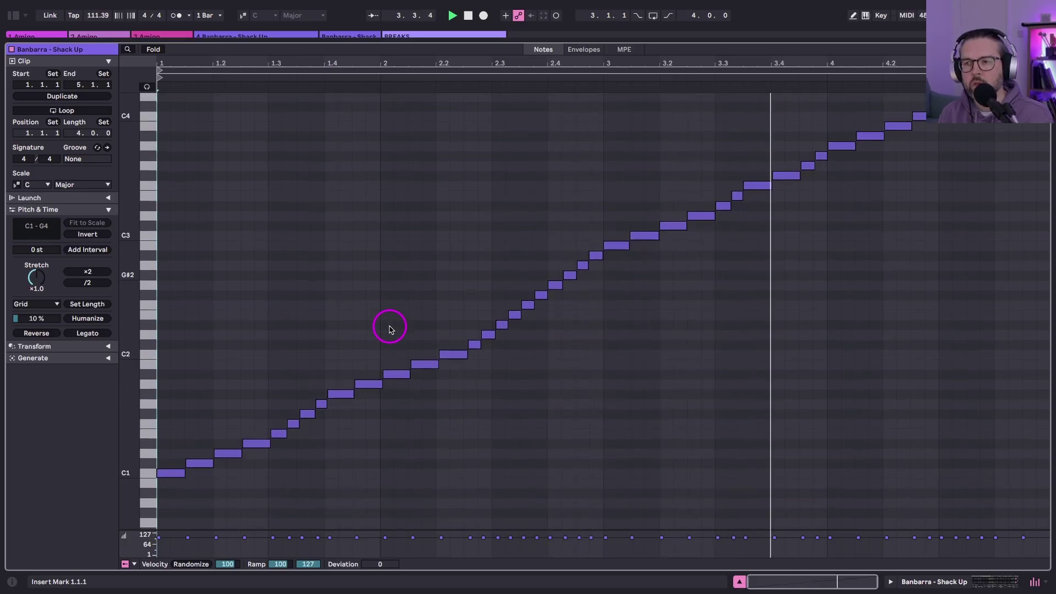
{"action": "scroll", "coordinate": [389, 328], "scroll_direction": "up", "scroll_amount": 3}
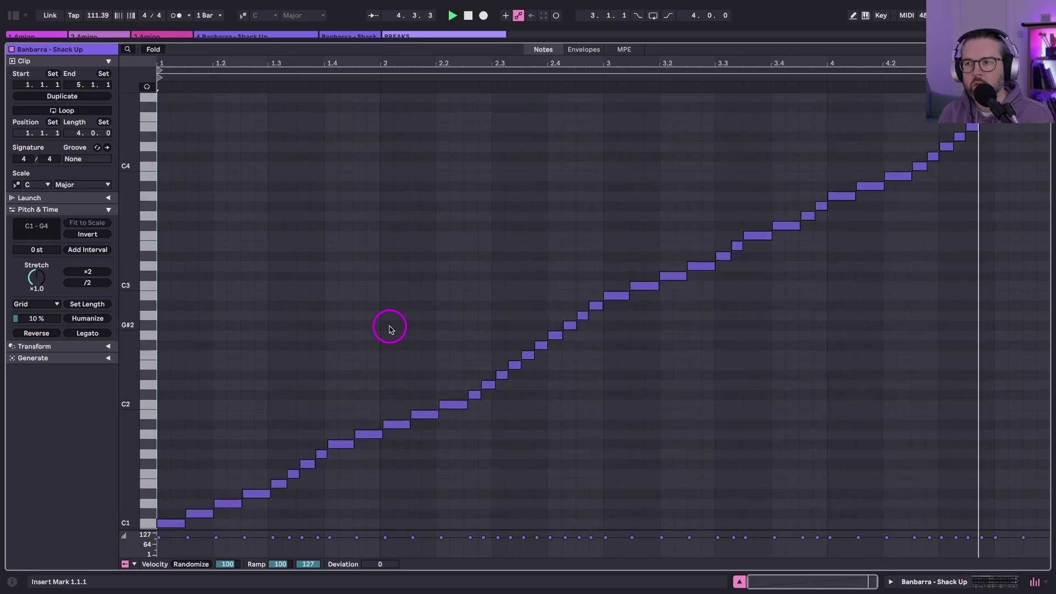
{"action": "key", "text": "space"}
Set the velocity of all notes in the sliced MIDI clip to 127
{"action": "scroll", "coordinate": [386, 325], "scroll_direction": "down", "scroll_amount": 1}
{"action": "key", "text": "ctrl+a"}
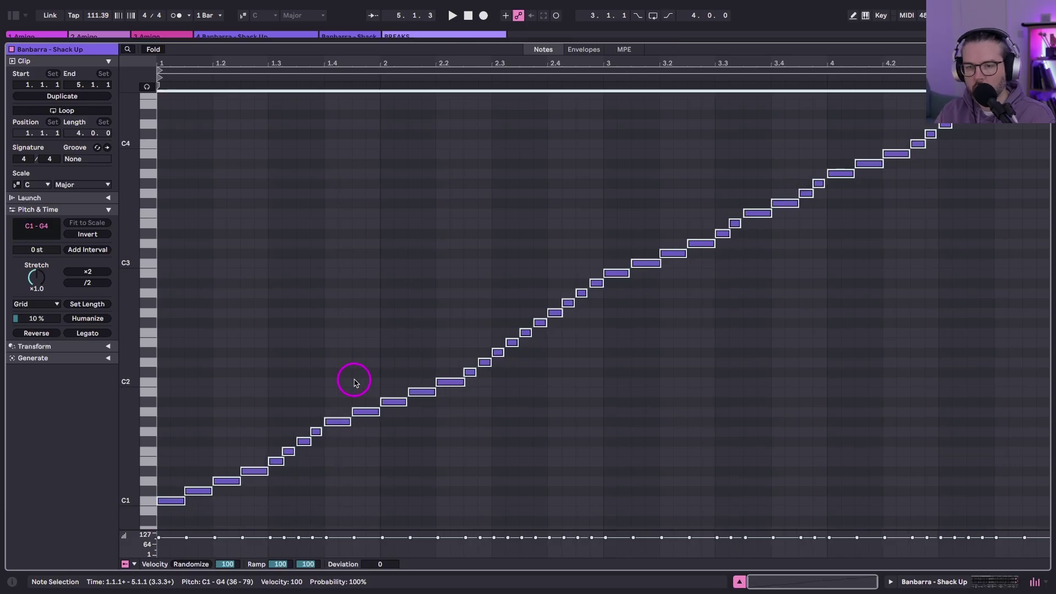
{"action": "scroll", "coordinate": [330, 393], "scroll_direction": "down", "scroll_amount": 2}
{"action": "scroll", "coordinate": [207, 358], "scroll_direction": "up", "scroll_amount": 2}
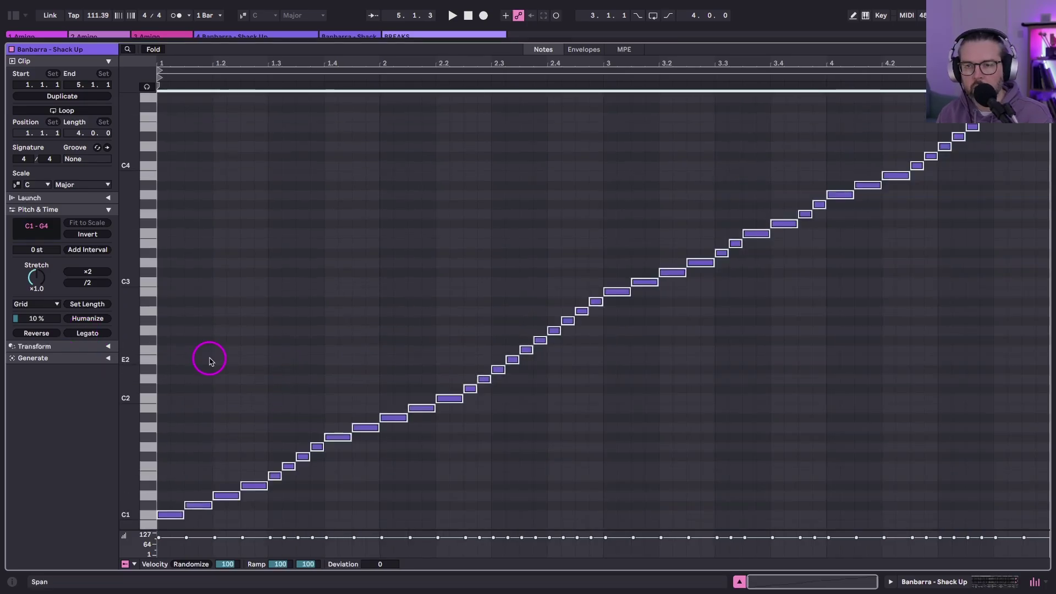
{"action": "scroll", "coordinate": [226, 413], "scroll_direction": "down", "scroll_amount": 7}
{"action": "left_click_drag", "start_coordinate": [268, 537], "coordinate": [268, 534]}
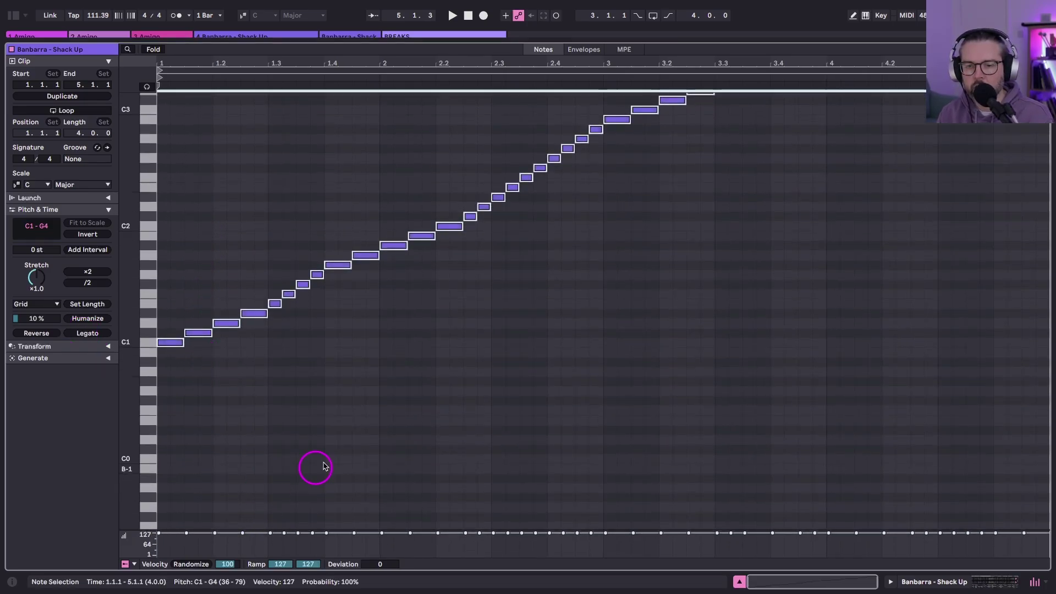
{"action": "key", "text": "shift+Tab"}
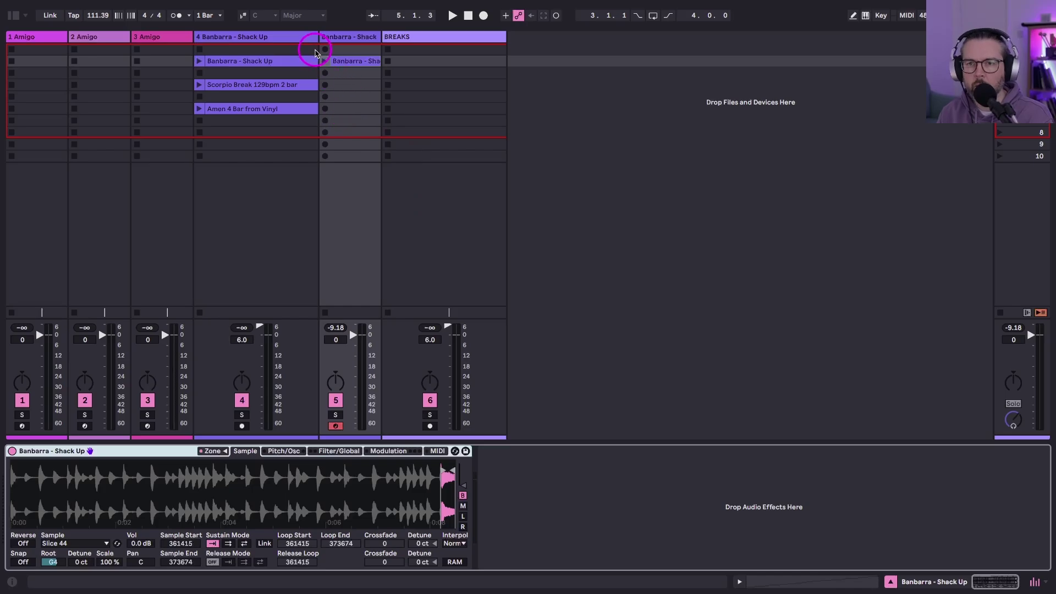
Play back the sliced MIDI clip at its full velocity and follow the notes through all four bars
{"action": "left_click", "coordinate": [324, 61]}
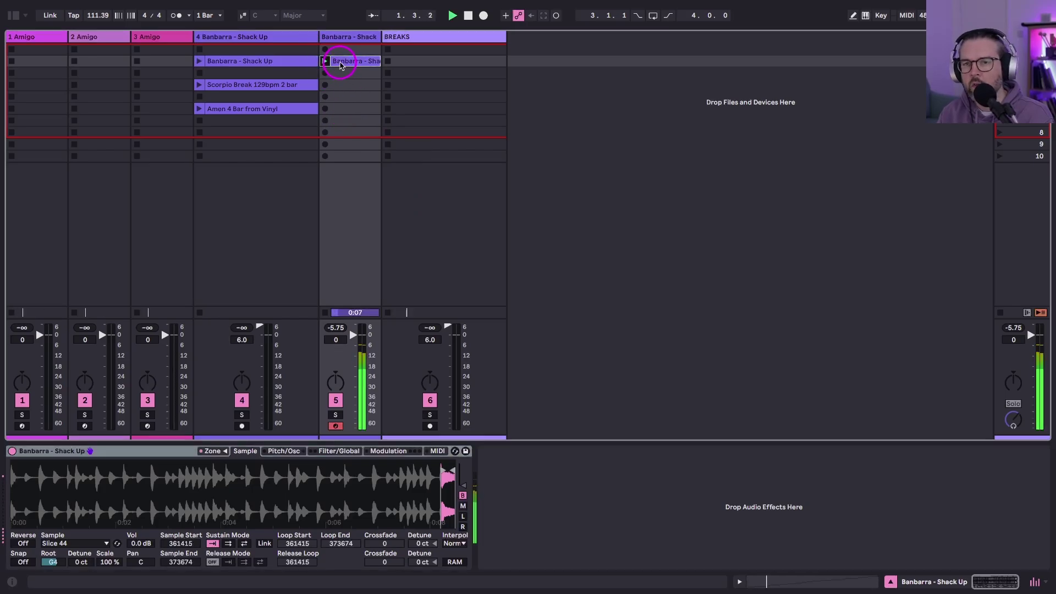
{"action": "double_click", "coordinate": [340, 61]}
{"action": "scroll", "coordinate": [308, 204], "scroll_direction": "up", "scroll_amount": 4}
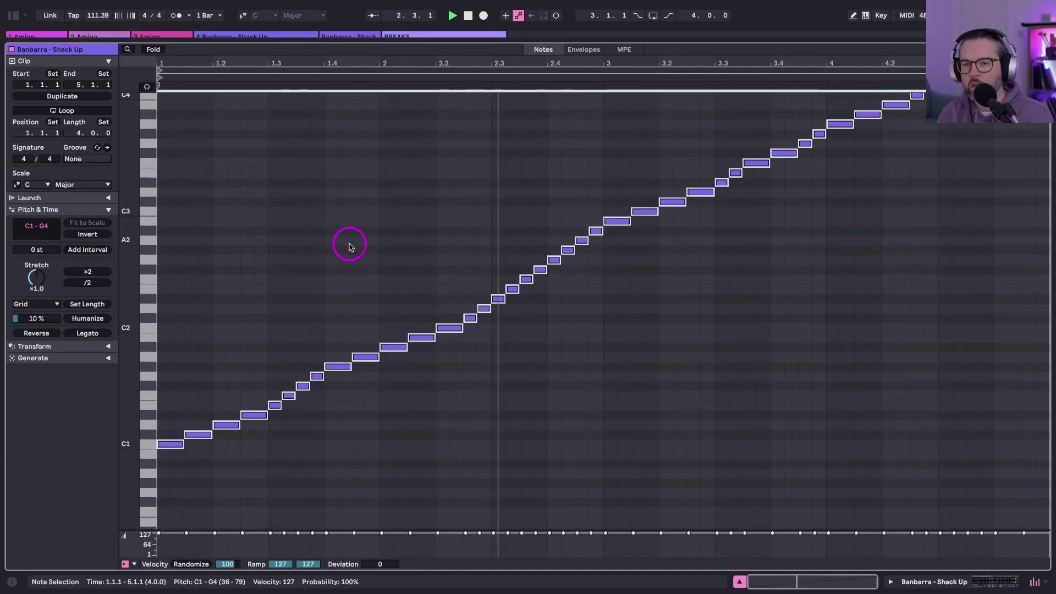
{"action": "scroll", "coordinate": [349, 245], "scroll_direction": "up", "scroll_amount": 4}
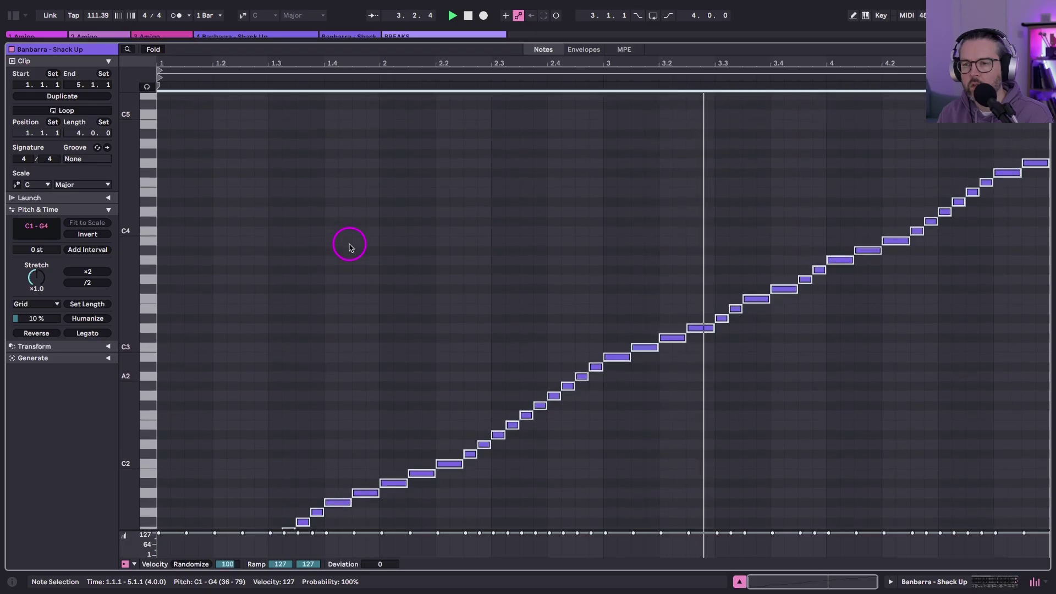
{"action": "scroll", "coordinate": [433, 242], "scroll_direction": "down", "scroll_amount": 1}
{"action": "scroll", "coordinate": [433, 243], "scroll_direction": "up", "scroll_amount": 1}
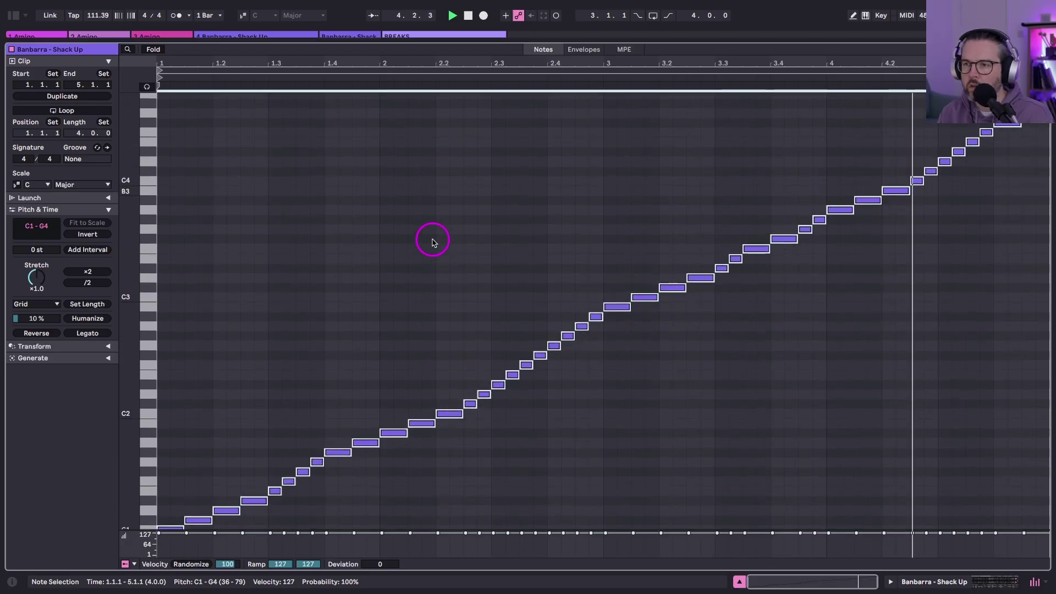
{"action": "key", "text": "space"}
{"action": "key", "text": "shift+Tab"}
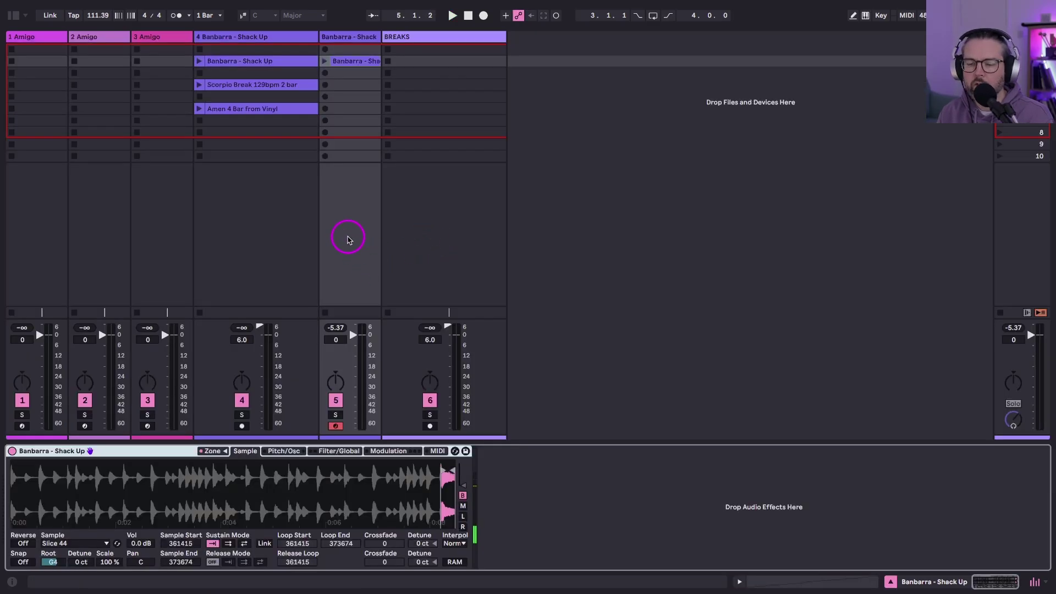
Compare the sliced MIDI clip's notes with the waveform of the original Banbarra - Shack Up audio clip
{"action": "left_click", "coordinate": [341, 64]}
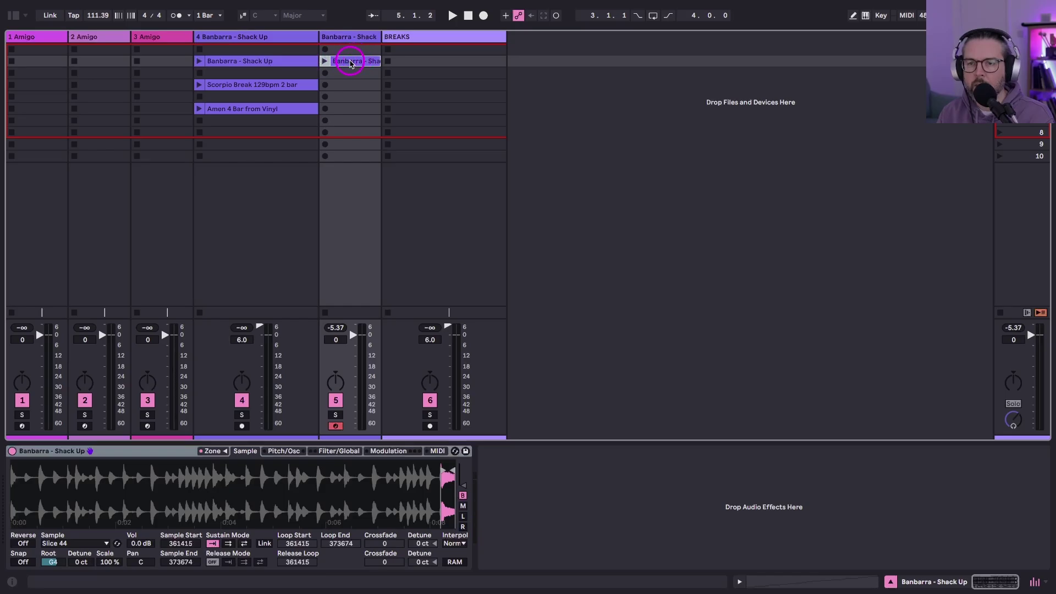
{"action": "double_click", "coordinate": [350, 64]}
{"action": "key", "text": "shift+Tab"}
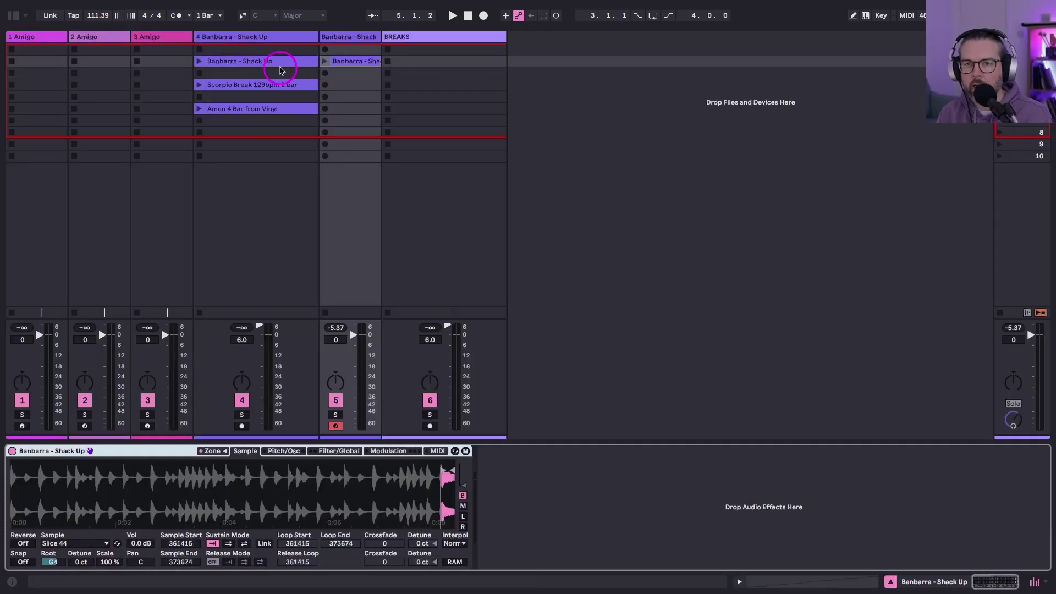
{"action": "left_click", "coordinate": [280, 69]}
{"action": "key", "text": "shift+Tab"}
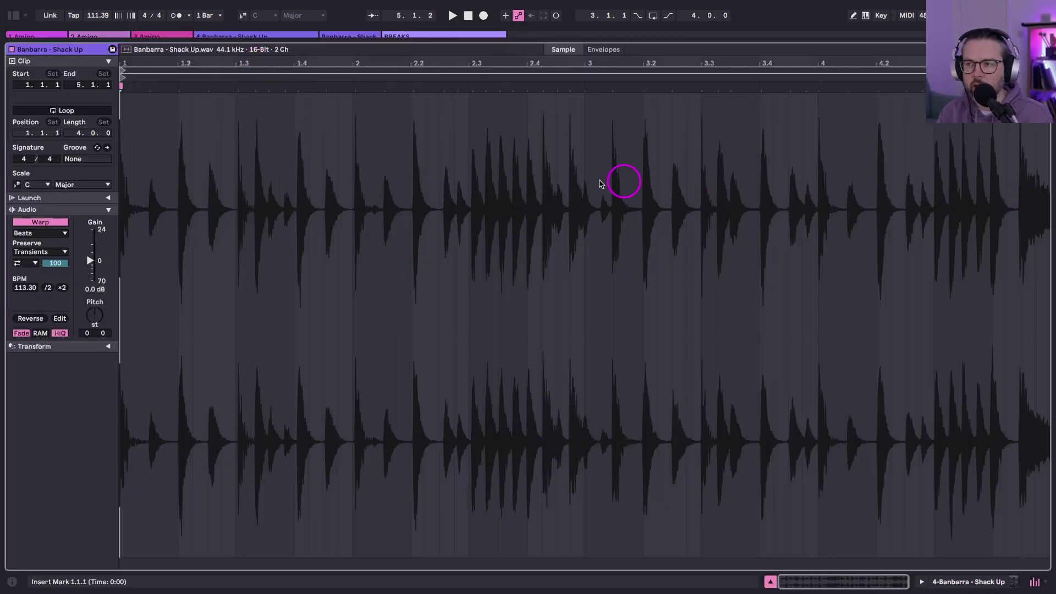
{"action": "key", "text": "shift+Tab"}
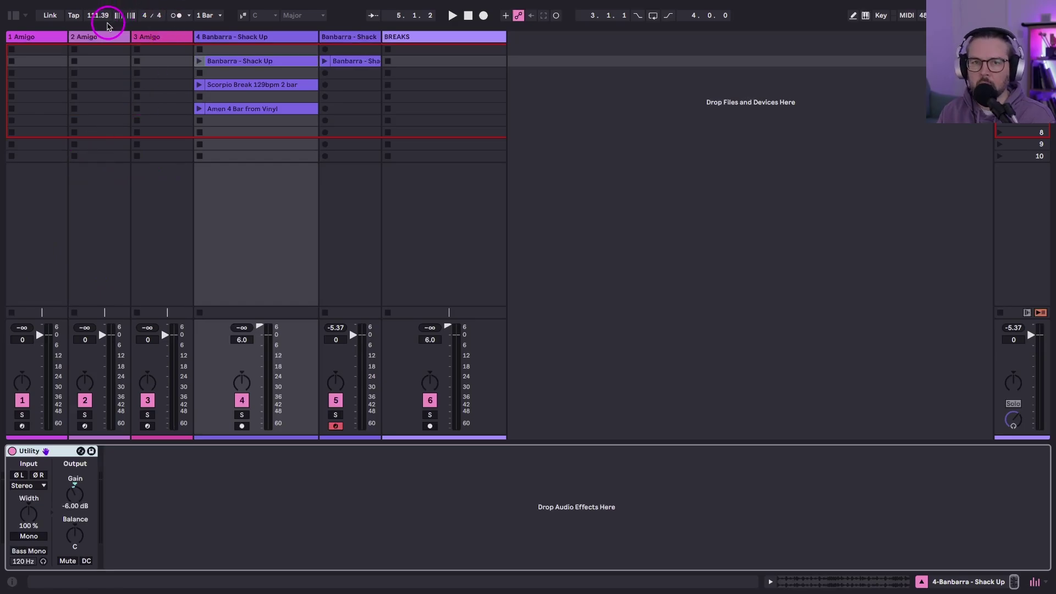
Open the Amigo sampler on track 1 and load the Banbarra - Shack Up audio clip into it
{"action": "left_click", "coordinate": [50, 58]}
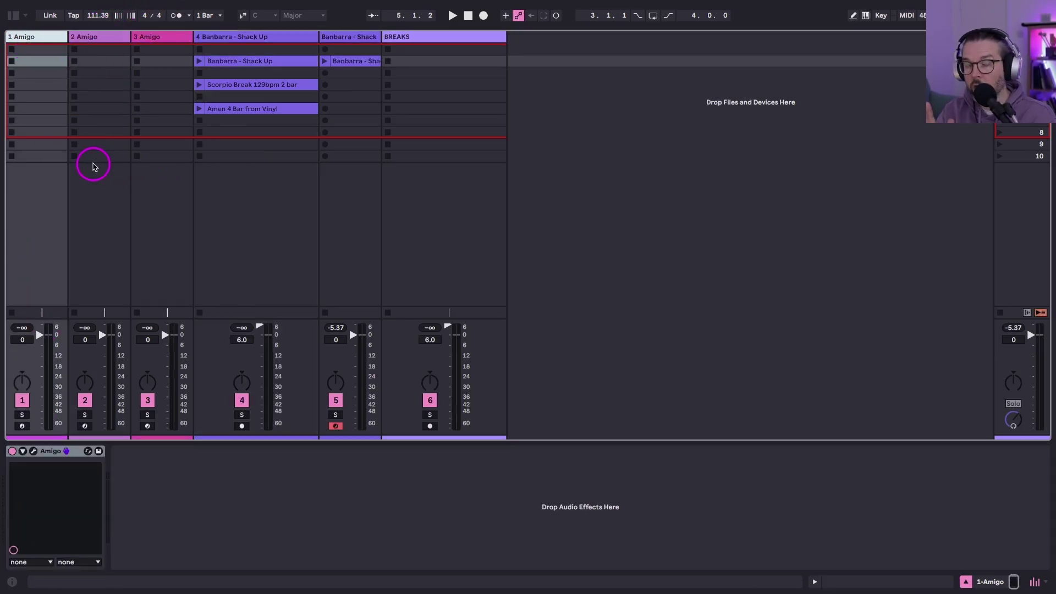
{"action": "left_click", "coordinate": [69, 431]}
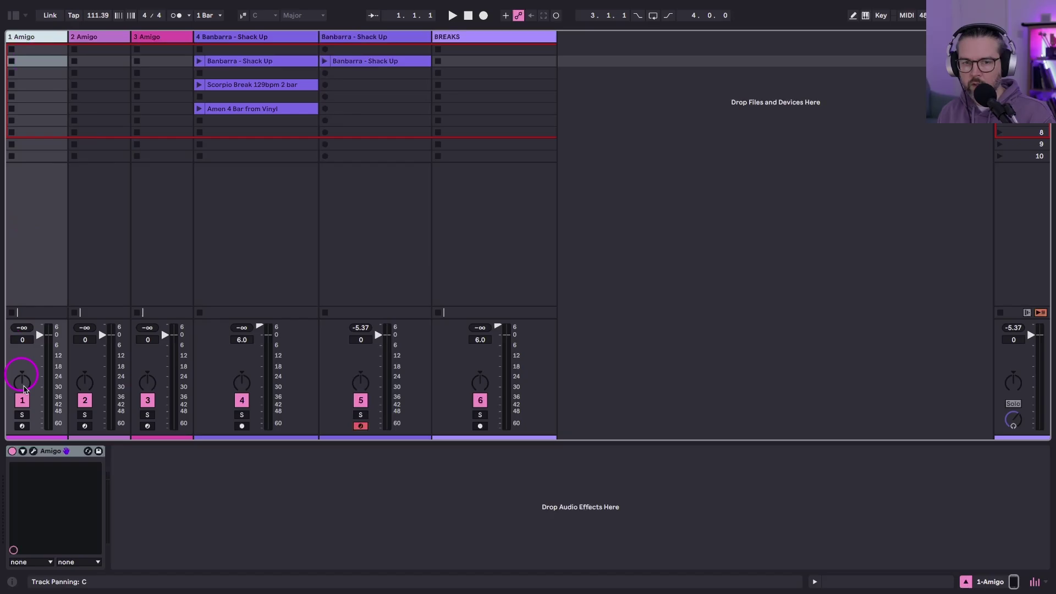
{"action": "left_click", "coordinate": [34, 451]}
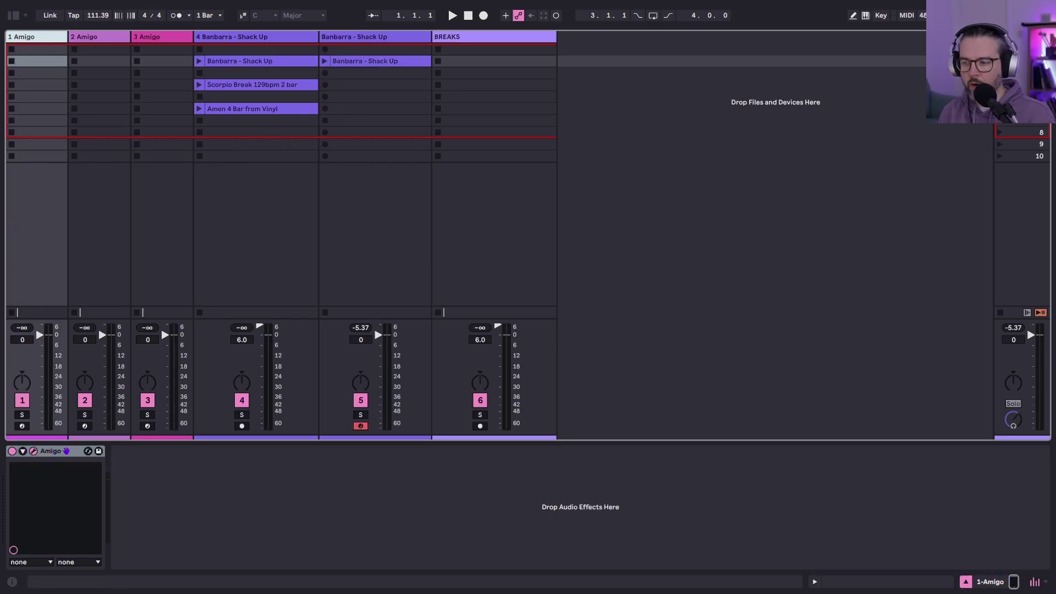
{"action": "left_click", "coordinate": [226, 62]}
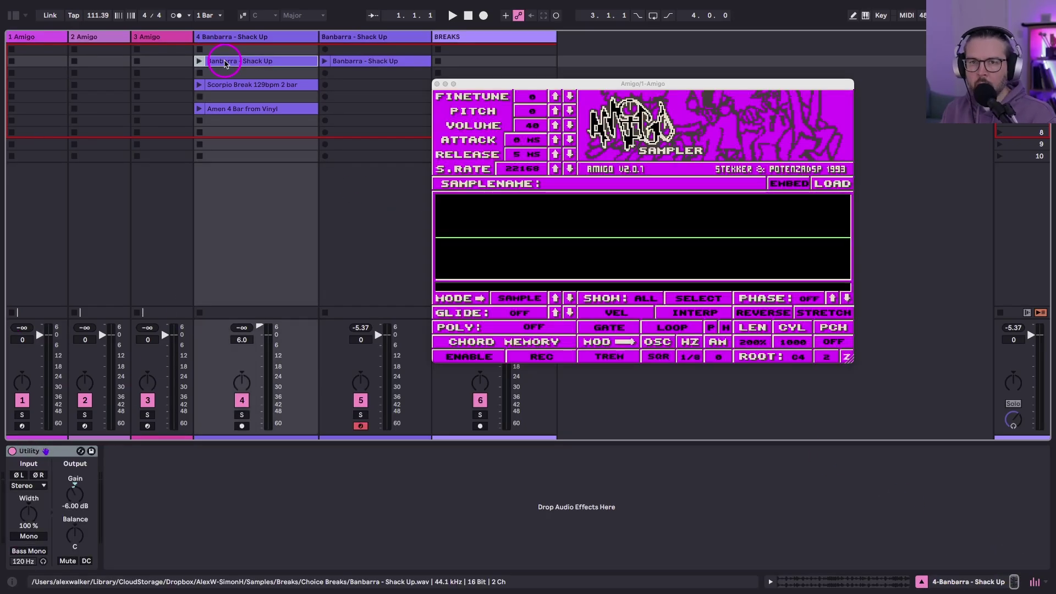
{"action": "left_click_drag", "start_coordinate": [225, 63], "coordinate": [449, 211]}
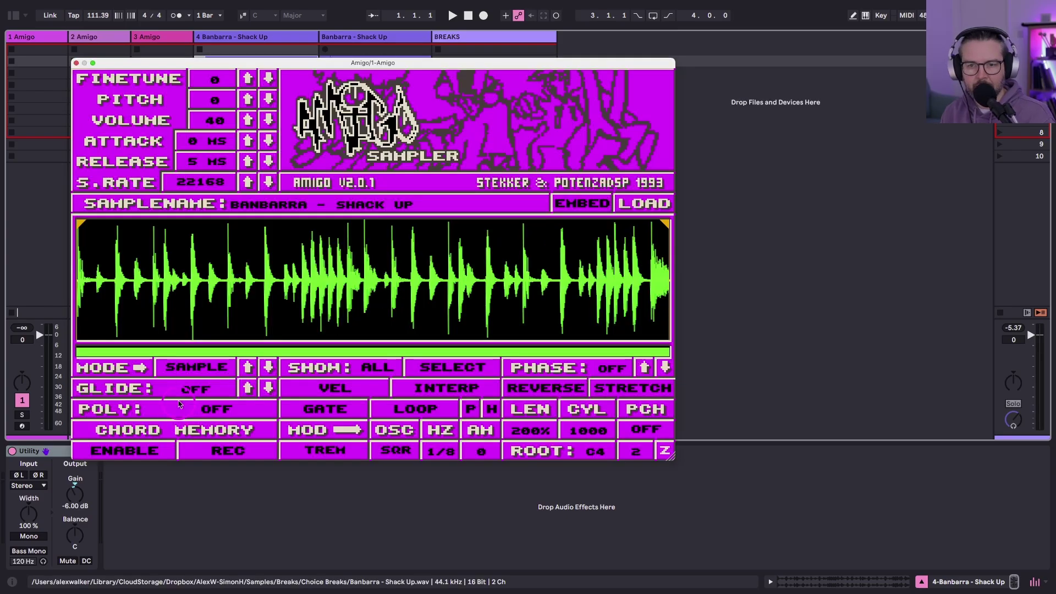
Switch Amigo to Slice mode, auto-slice the loaded break and move the sampler window off the session clips
{"action": "left_click", "coordinate": [187, 368]}
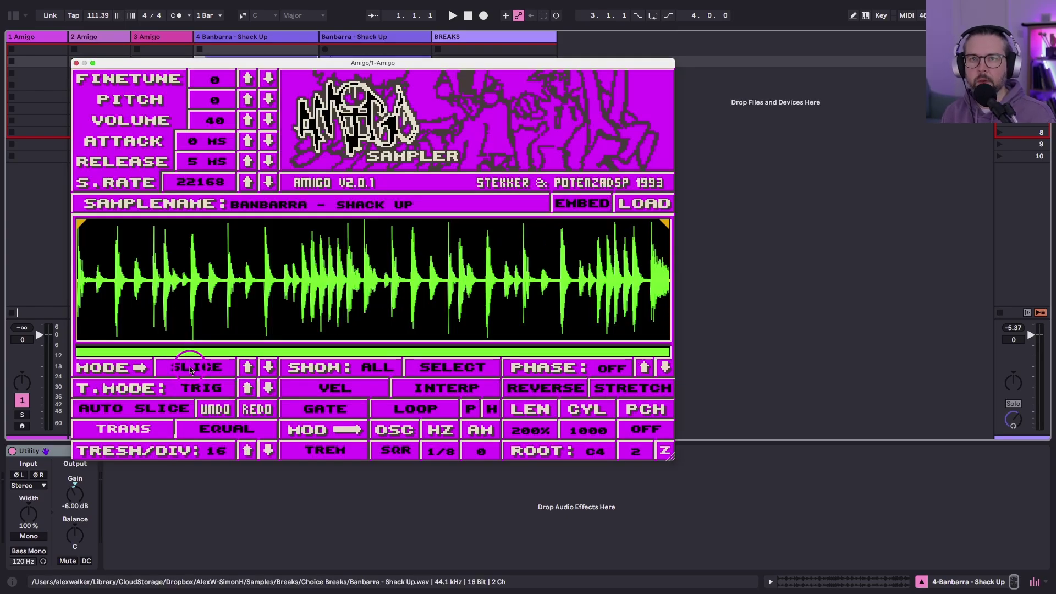
{"action": "left_click", "coordinate": [141, 410]}
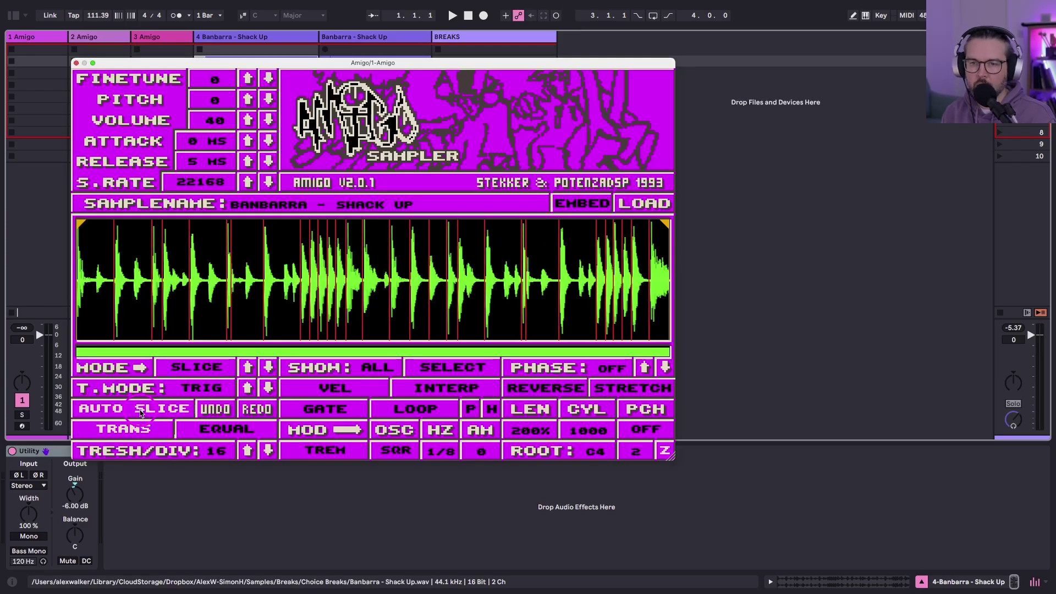
{"action": "left_click_drag", "start_coordinate": [149, 62], "coordinate": [398, 186]}
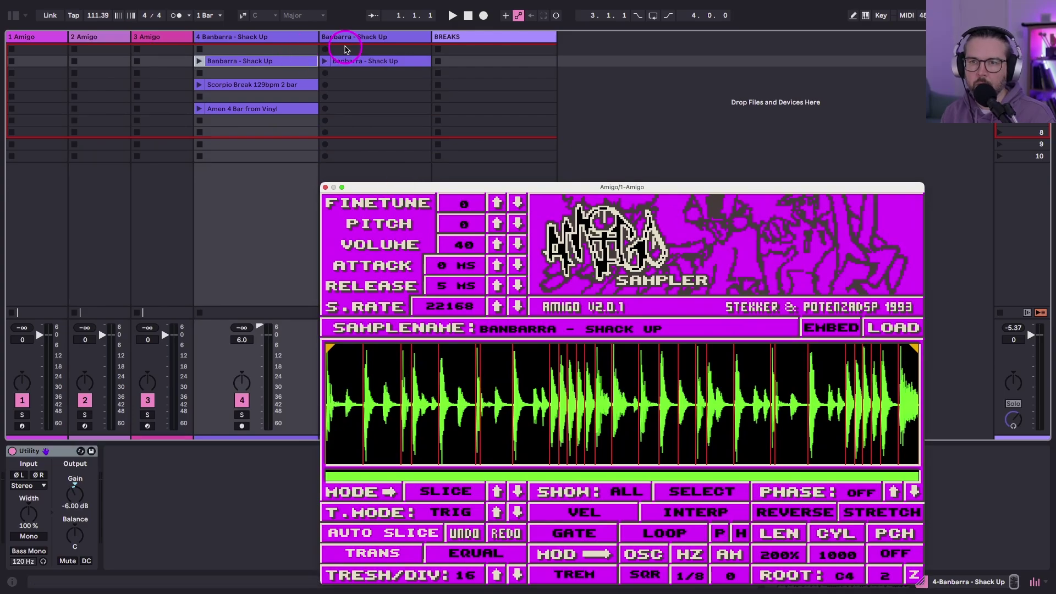
Copy the sliced Banbarra - Shack Up MIDI clip to the first Amigo track
{"action": "left_click", "coordinate": [351, 61]}
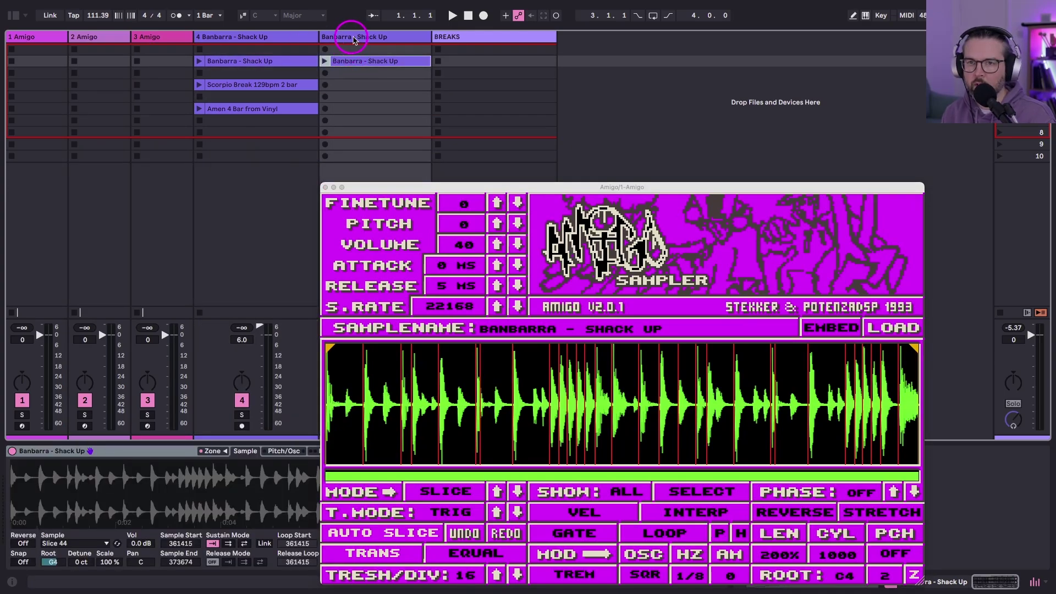
{"action": "left_click", "coordinate": [266, 246]}
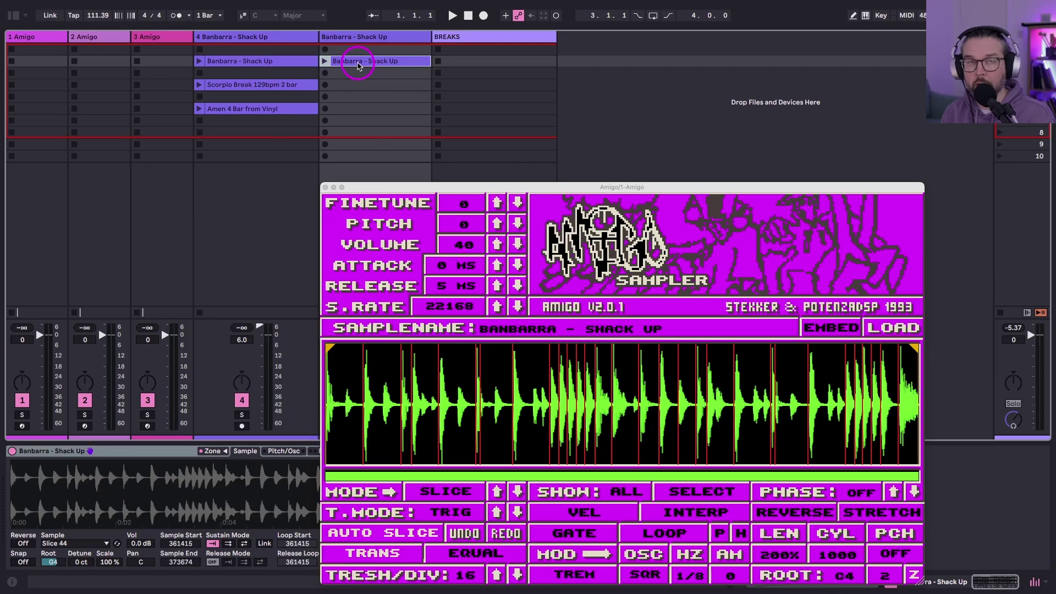
{"action": "left_click_drag", "start_coordinate": [357, 65], "coordinate": [22, 62]}
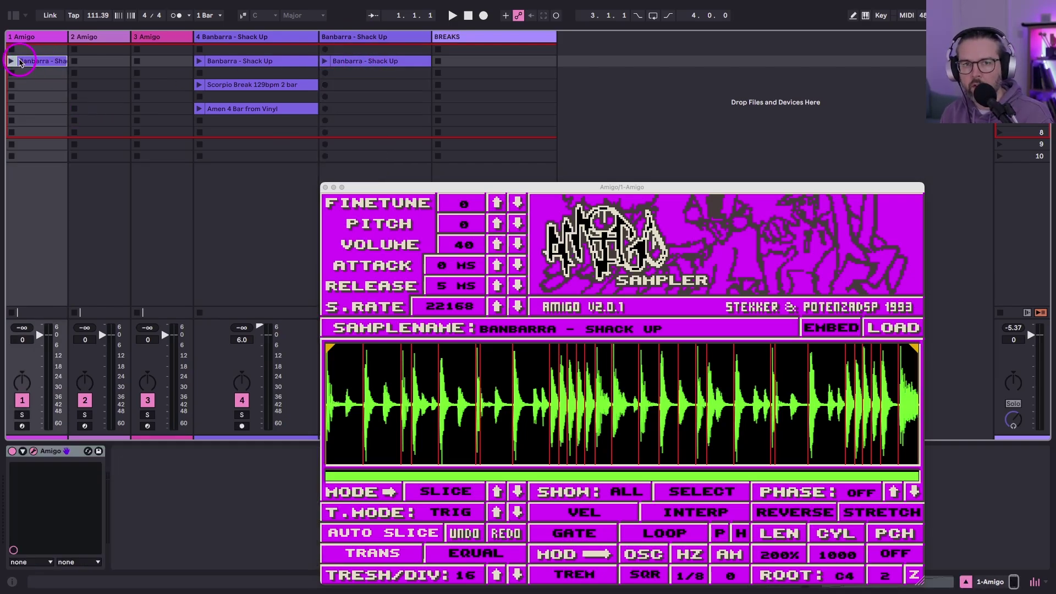
Transpose all notes of the copied MIDI clip up two octaves to start at C3, and launch the clip through Amigo
{"action": "key", "text": "shift+Tab"}
{"action": "scroll", "coordinate": [218, 305], "scroll_direction": "down", "scroll_amount": 2}
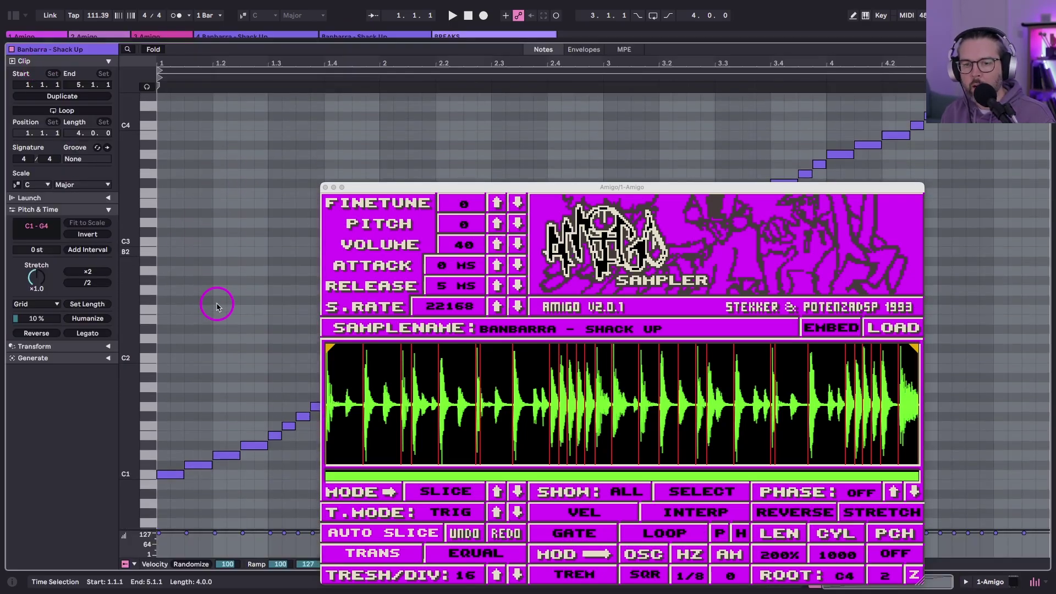
{"action": "key", "text": "super+a"}
{"action": "key", "text": "shift+Up"}
{"action": "key", "text": "shift+Up"}
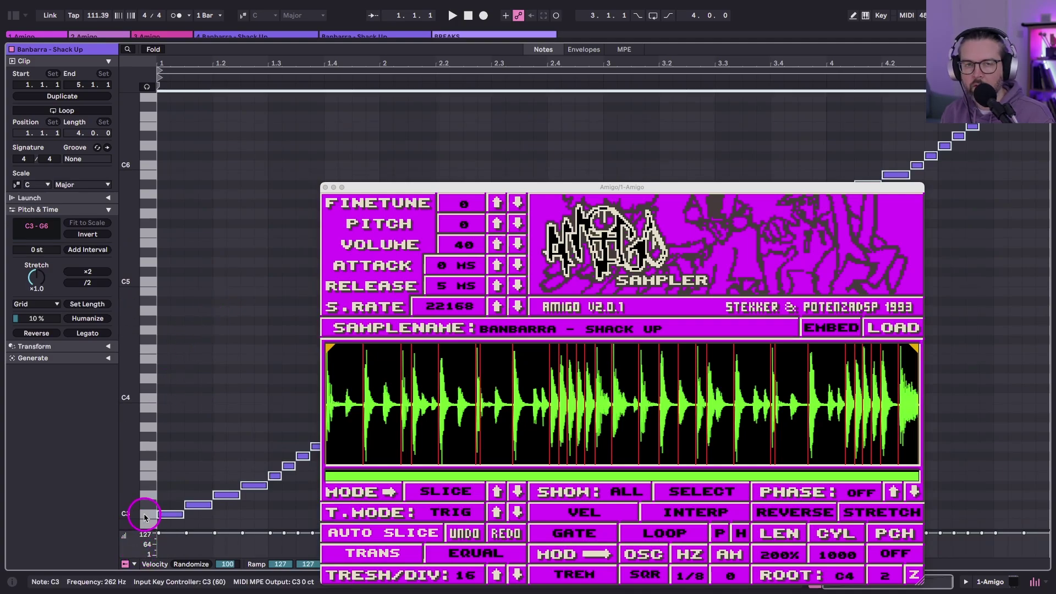
{"action": "key", "text": "shift+Tab"}
{"action": "left_click", "coordinate": [11, 61]}
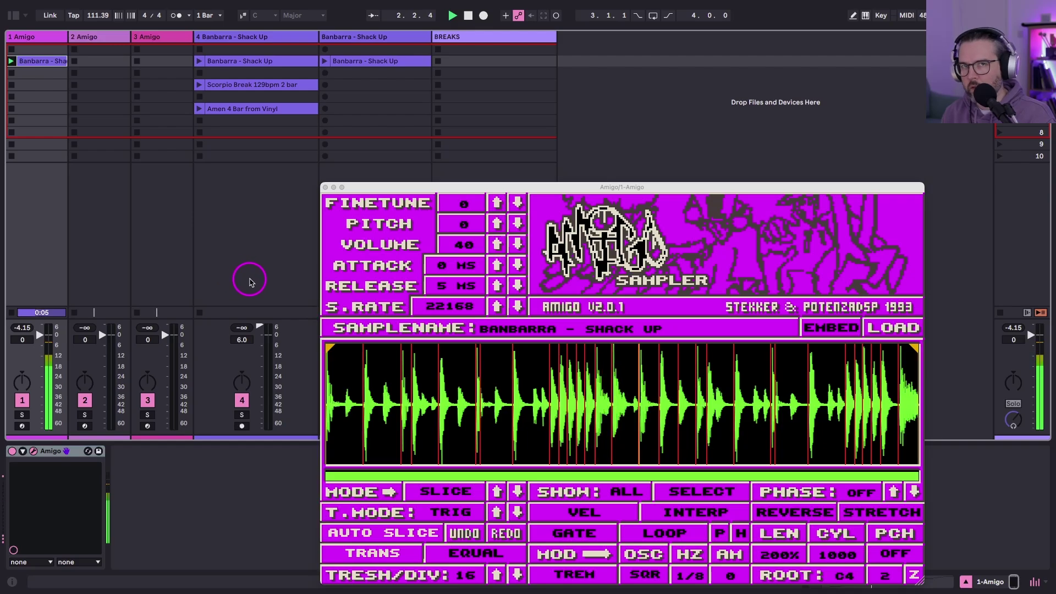
Set Amigo's slice threshold to 2 and audition the clip with the new slices
{"action": "left_click_drag", "start_coordinate": [436, 190], "coordinate": [318, 54]}
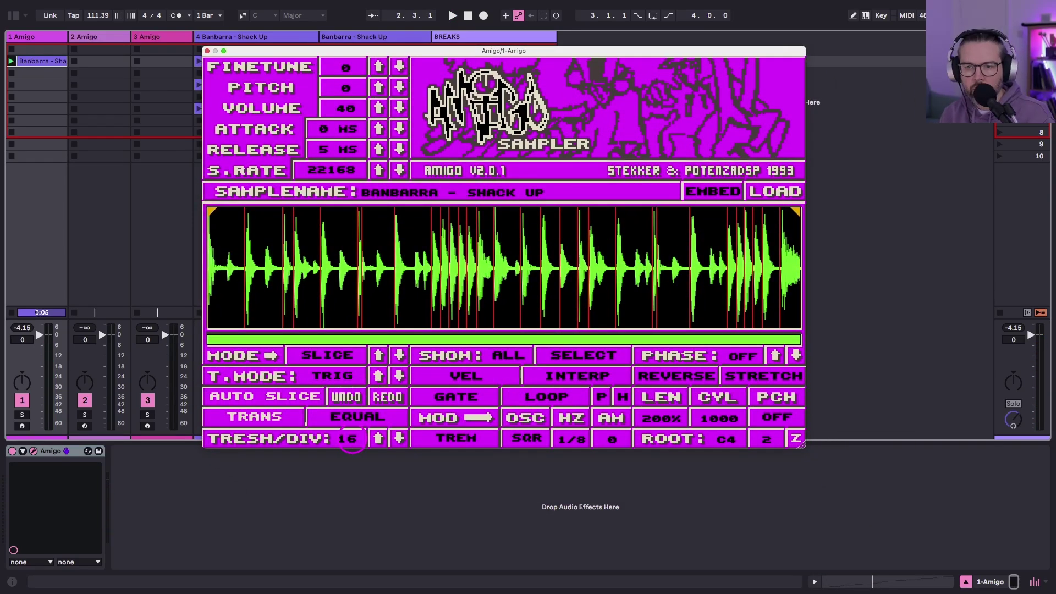
{"action": "left_click_drag", "start_coordinate": [352, 440], "coordinate": [350, 465]}
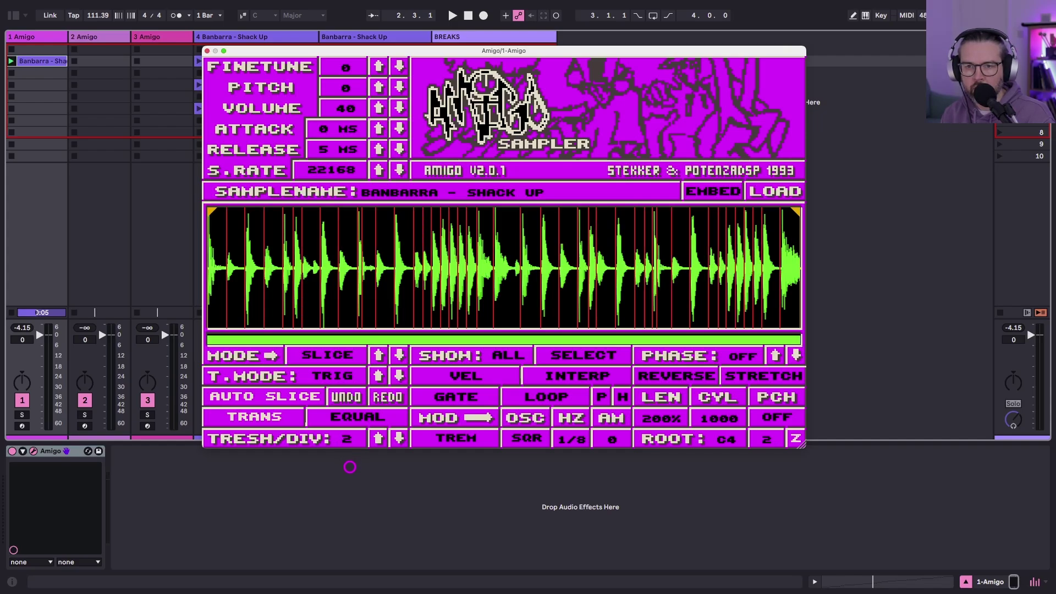
{"action": "left_click", "coordinate": [346, 405]}
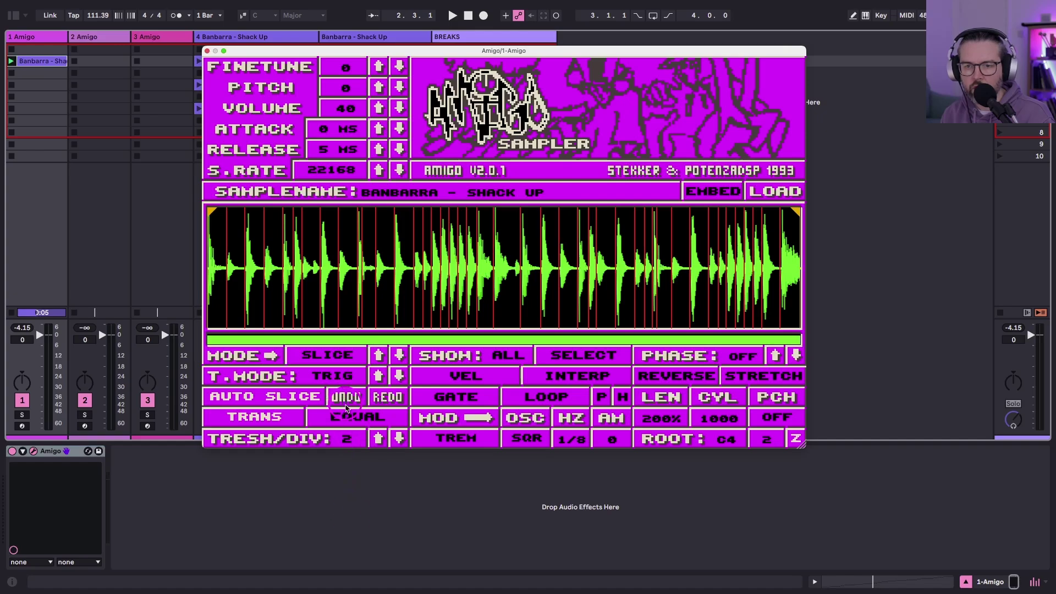
{"action": "key", "text": "space"}
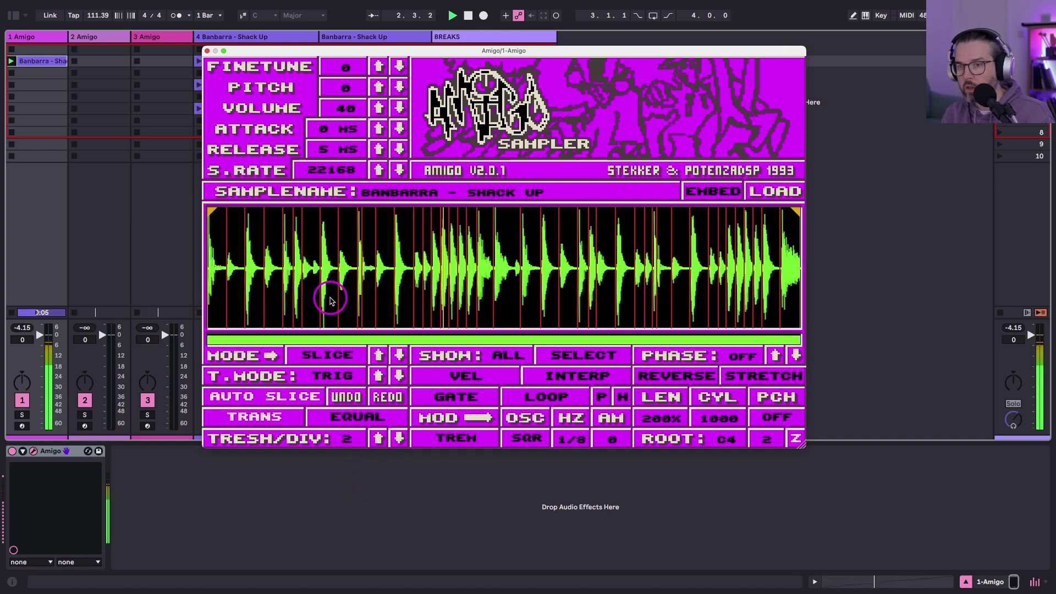
{"action": "key", "text": "space"}
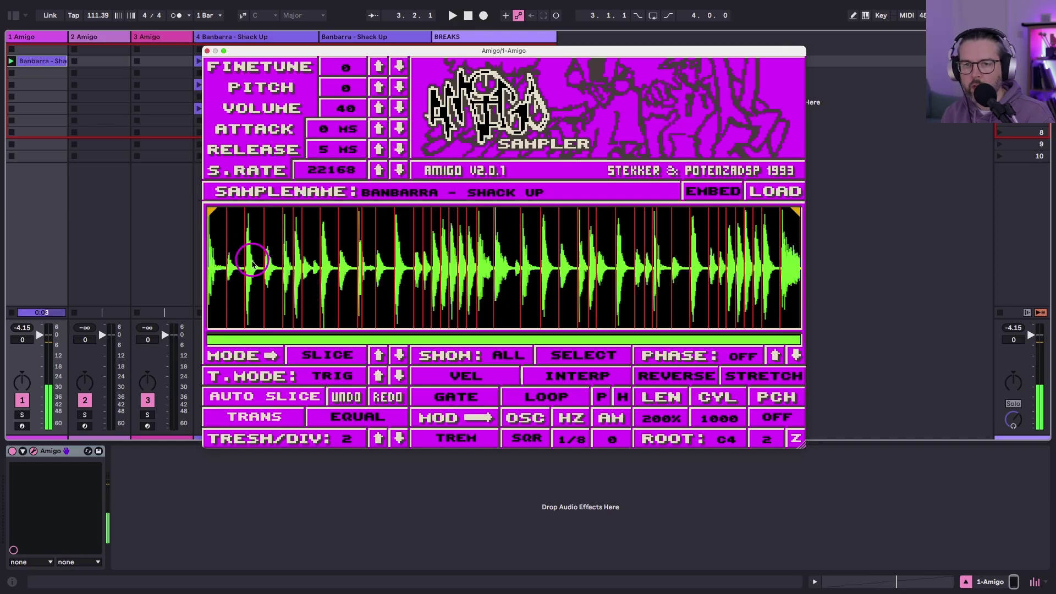
Add a slice marker at the small unmarked hit and delete the extra marker inside a kick in Amigo's waveform
{"action": "scroll", "coordinate": [252, 268], "scroll_direction": "up", "scroll_amount": 5}
{"action": "scroll", "coordinate": [252, 268], "scroll_direction": "up", "scroll_amount": 5}
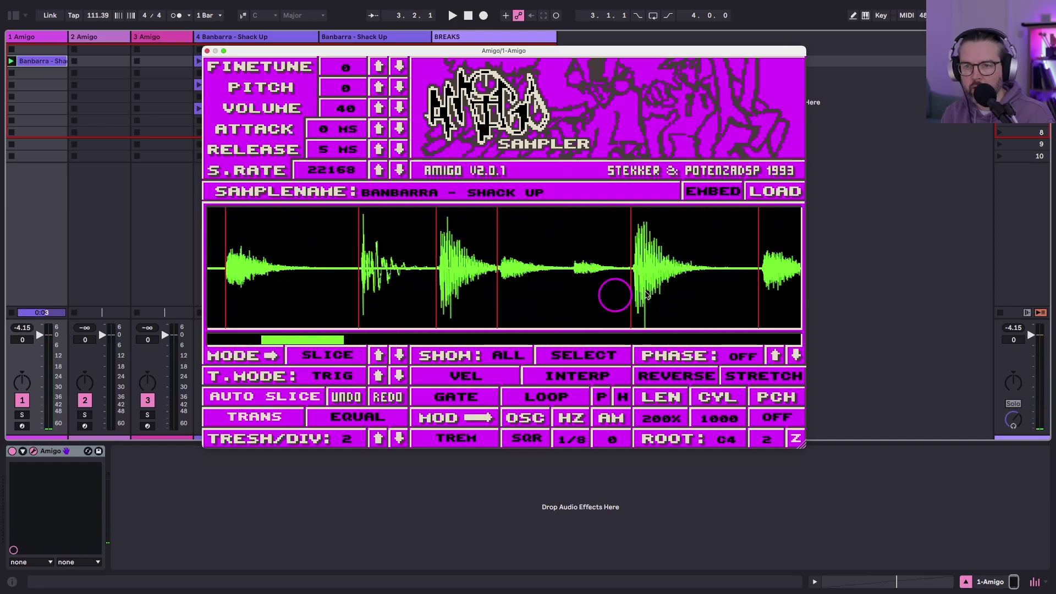
{"action": "scroll", "coordinate": [569, 265], "scroll_direction": "right", "scroll_amount": 3}
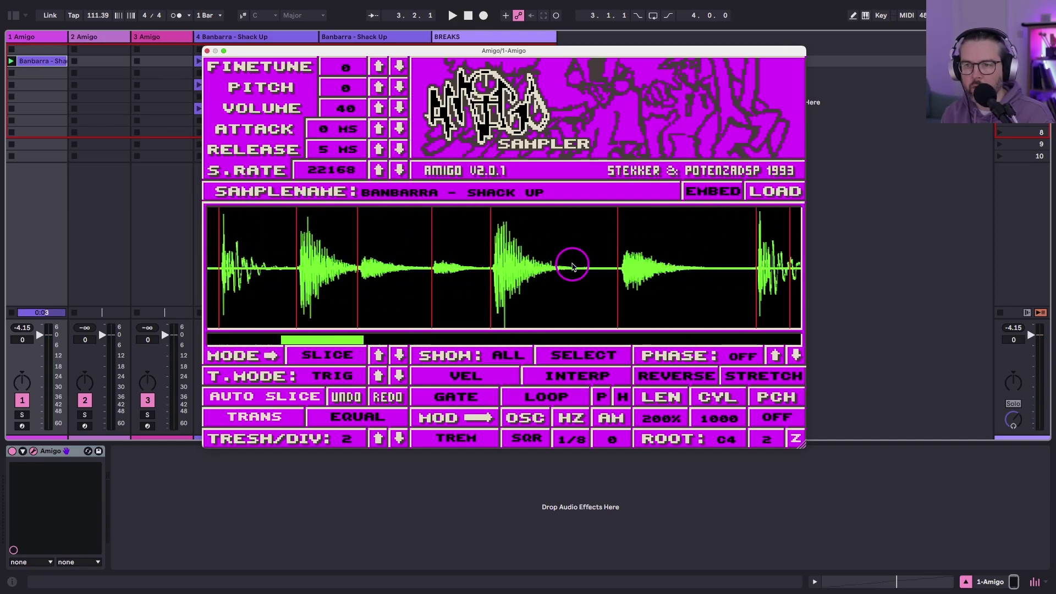
{"action": "scroll", "coordinate": [572, 267], "scroll_direction": "right", "scroll_amount": 3}
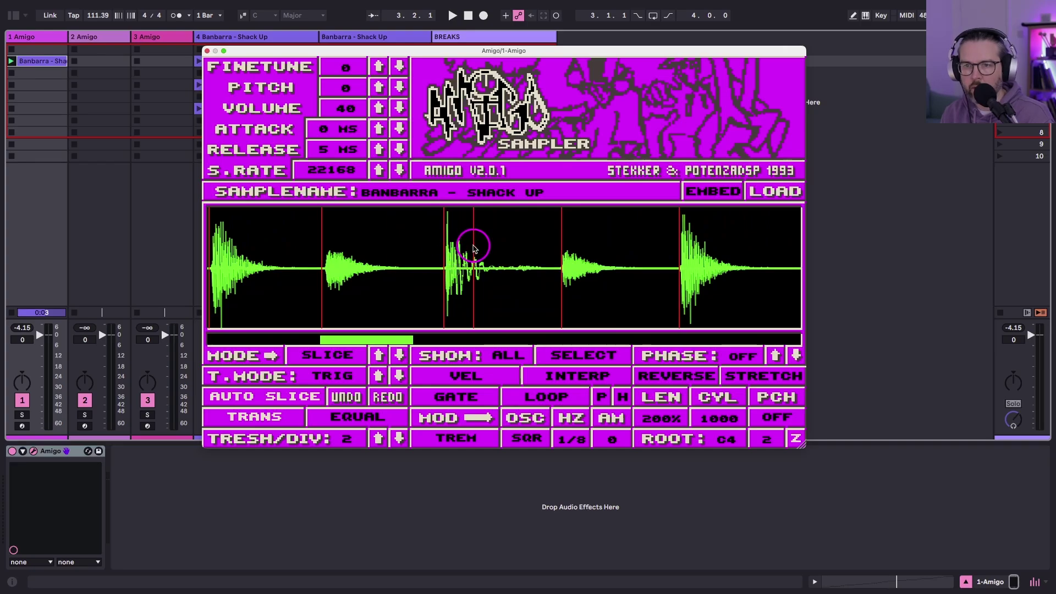
{"action": "double_click", "coordinate": [474, 246]}
{"action": "scroll", "coordinate": [490, 281], "scroll_direction": "down", "scroll_amount": 5}
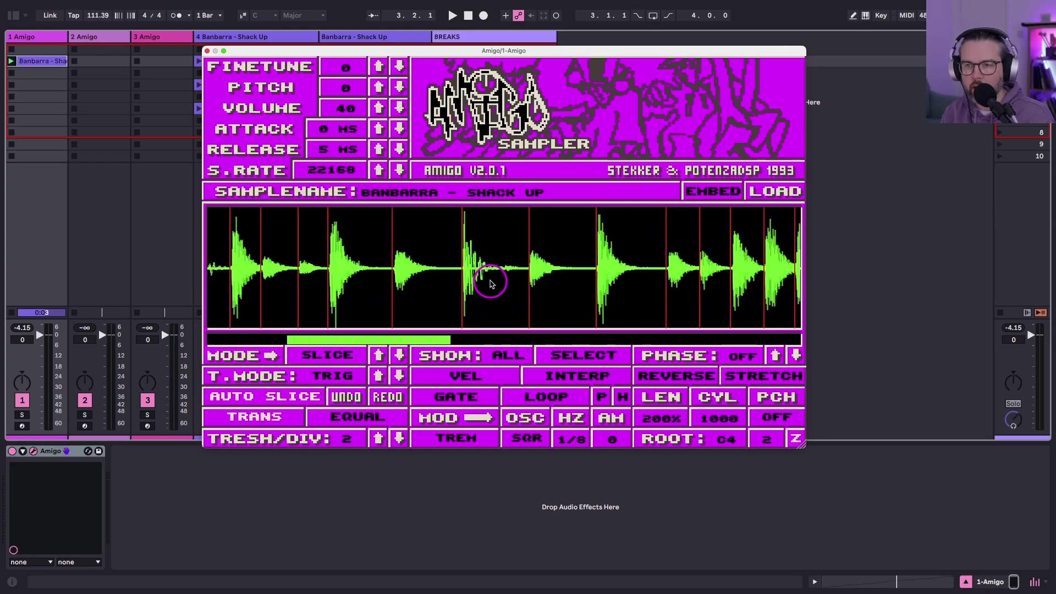
{"action": "scroll", "coordinate": [503, 283], "scroll_direction": "right", "scroll_amount": 10}
{"action": "scroll", "coordinate": [510, 285], "scroll_direction": "right", "scroll_amount": 4}
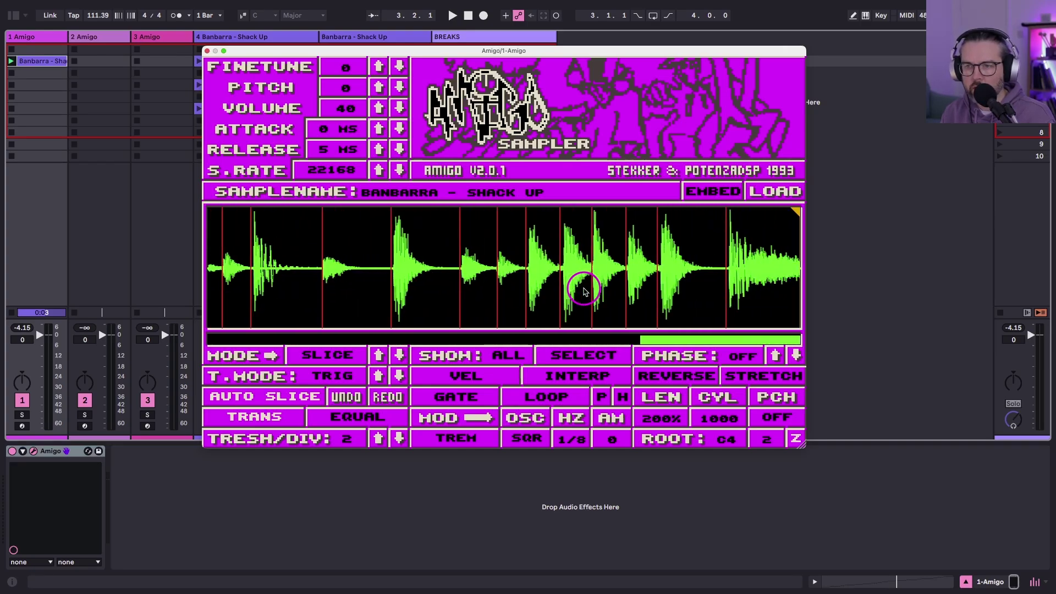
{"action": "scroll", "coordinate": [584, 291], "scroll_direction": "down", "scroll_amount": 5}
Play back the clip with the corrected slices and examine the markers in the middle of the break
{"action": "key", "text": "space"}
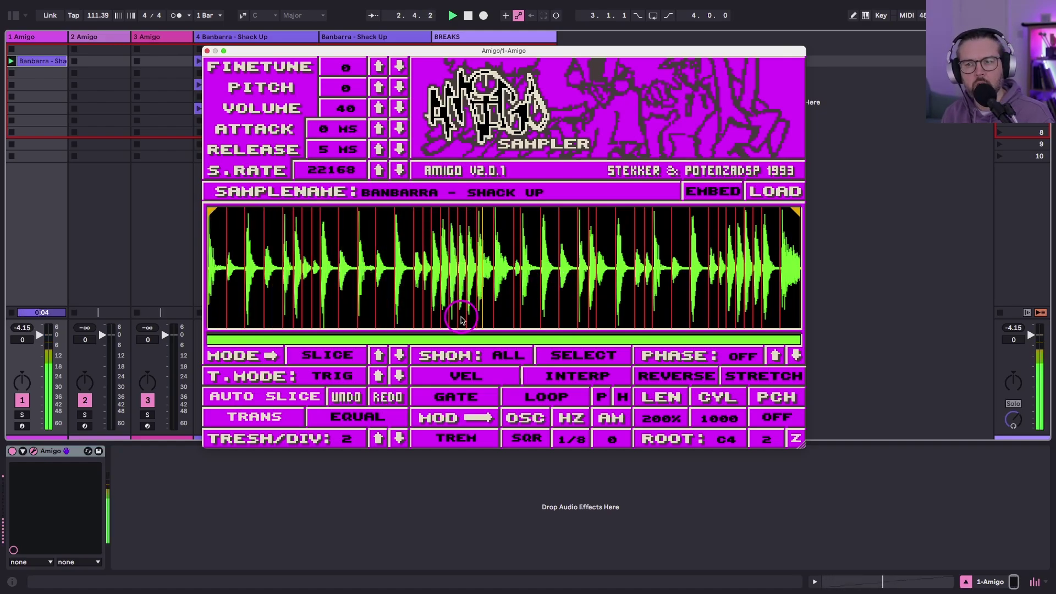
{"action": "key", "text": "space"}
{"action": "scroll", "coordinate": [461, 319], "scroll_direction": "up", "scroll_amount": 5}
Open the Amigo track's MIDI clip notes and shrink and move the sampler window so the notes stay readable
{"action": "double_click", "coordinate": [53, 60]}
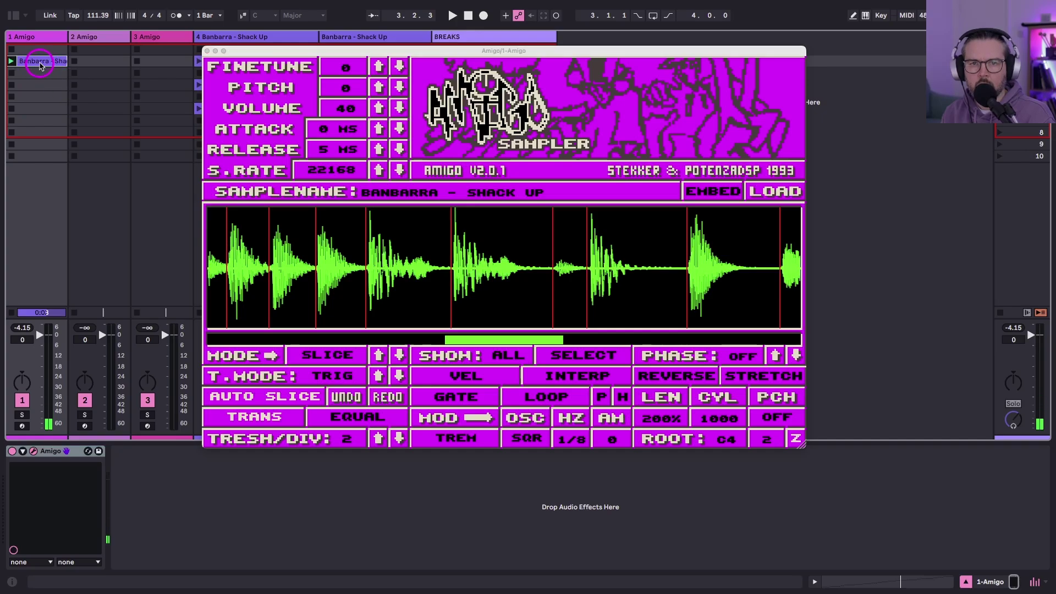
{"action": "left_click_drag", "start_coordinate": [312, 64], "coordinate": [344, 68]}
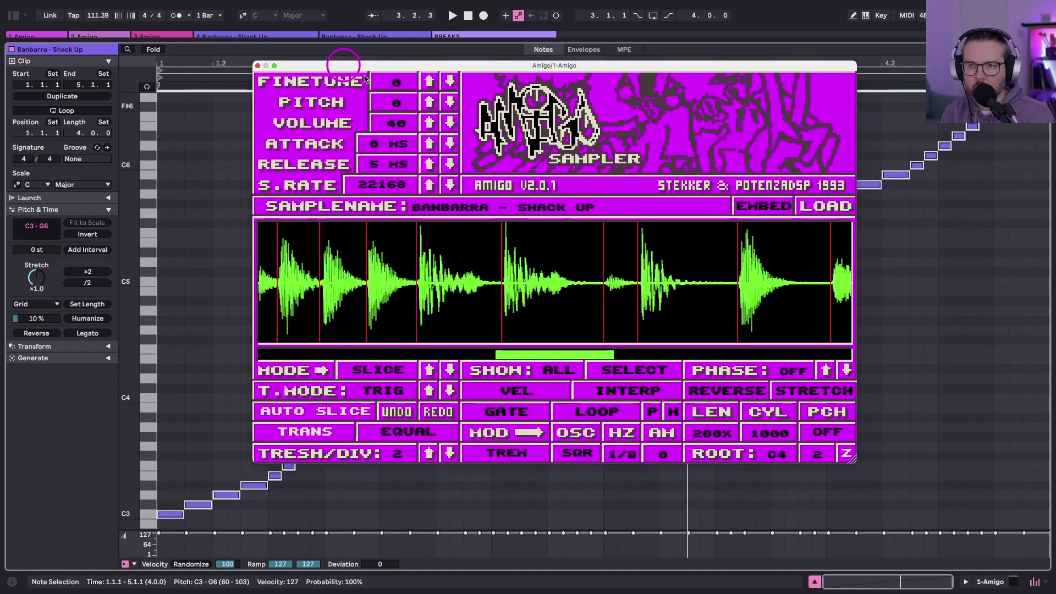
{"action": "left_click_drag", "start_coordinate": [852, 459], "coordinate": [644, 323]}
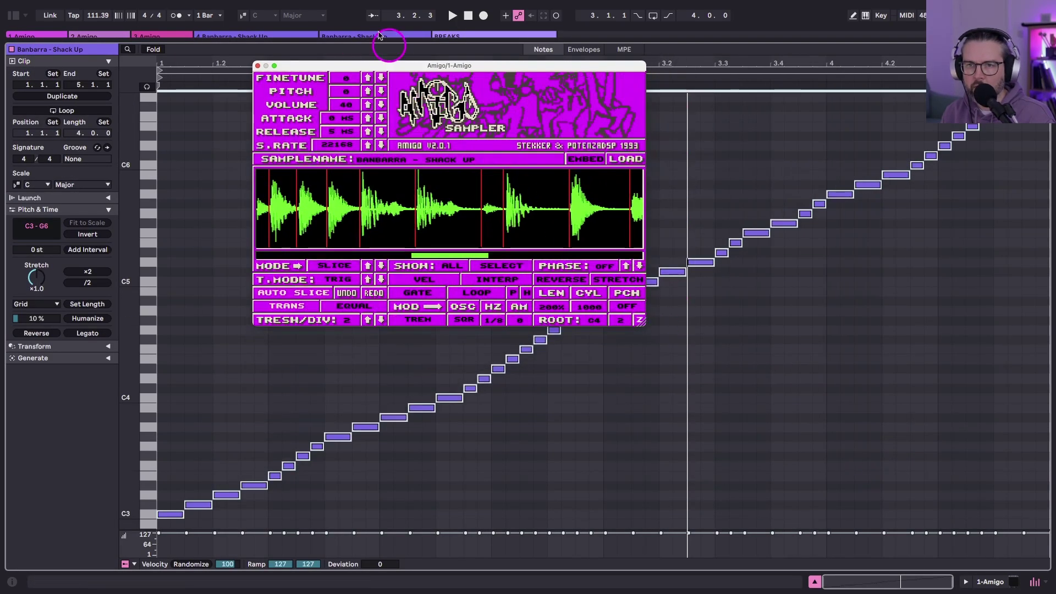
{"action": "left_click_drag", "start_coordinate": [368, 61], "coordinate": [218, 20]}
Play the clip while comparing its notes with Amigo's slices, and set the playback start mark to 2.3.3
{"action": "key", "text": "space"}
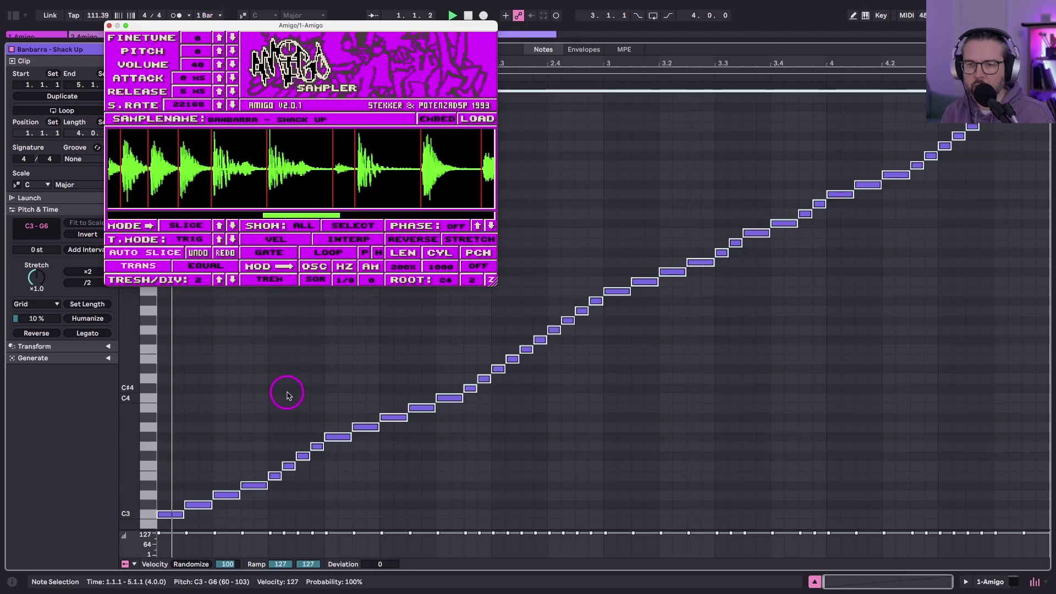
{"action": "scroll", "coordinate": [236, 187], "scroll_direction": "down", "scroll_amount": 5}
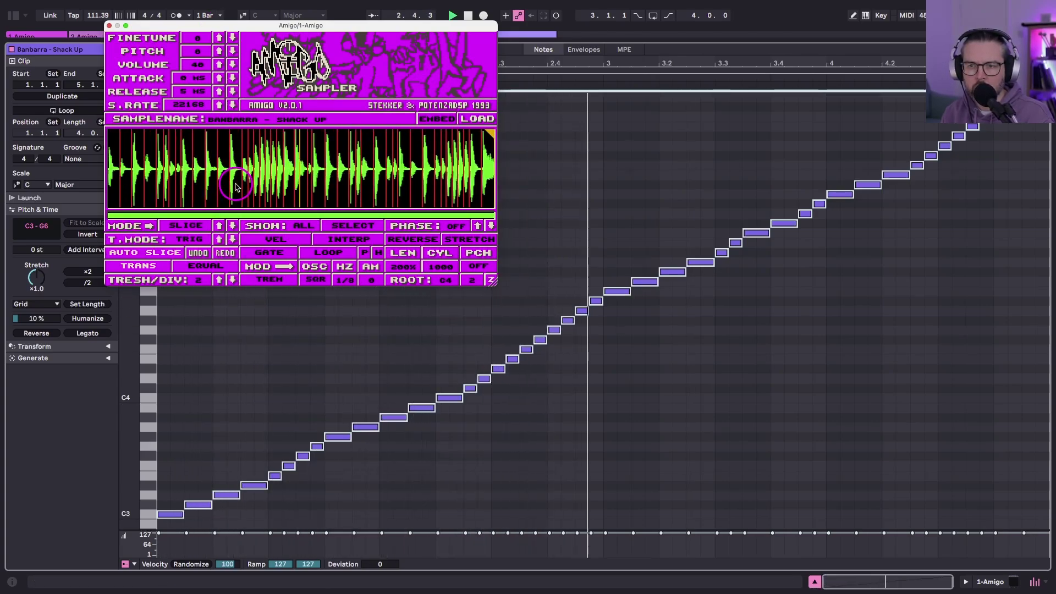
{"action": "key", "text": "space"}
{"action": "left_click", "coordinate": [517, 325]}
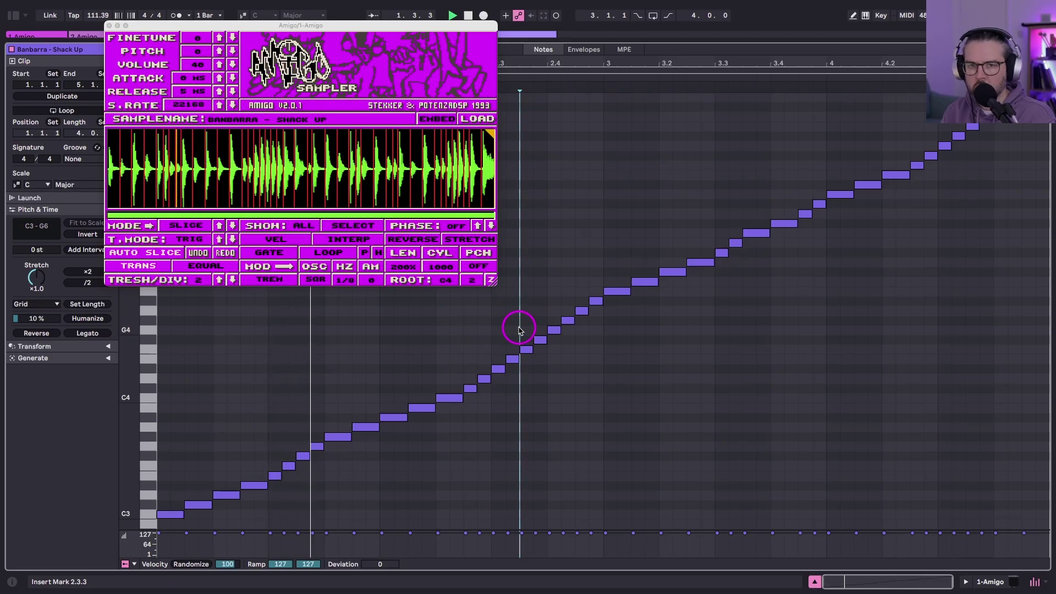
{"action": "scroll", "coordinate": [301, 181], "scroll_direction": "up", "scroll_amount": 5}
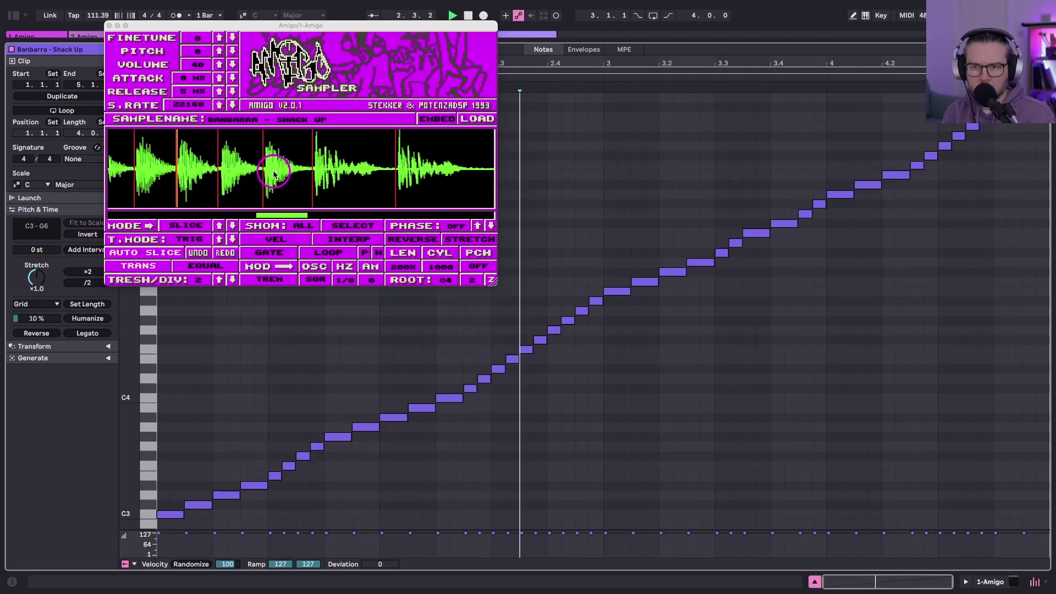
{"action": "key", "text": "space"}
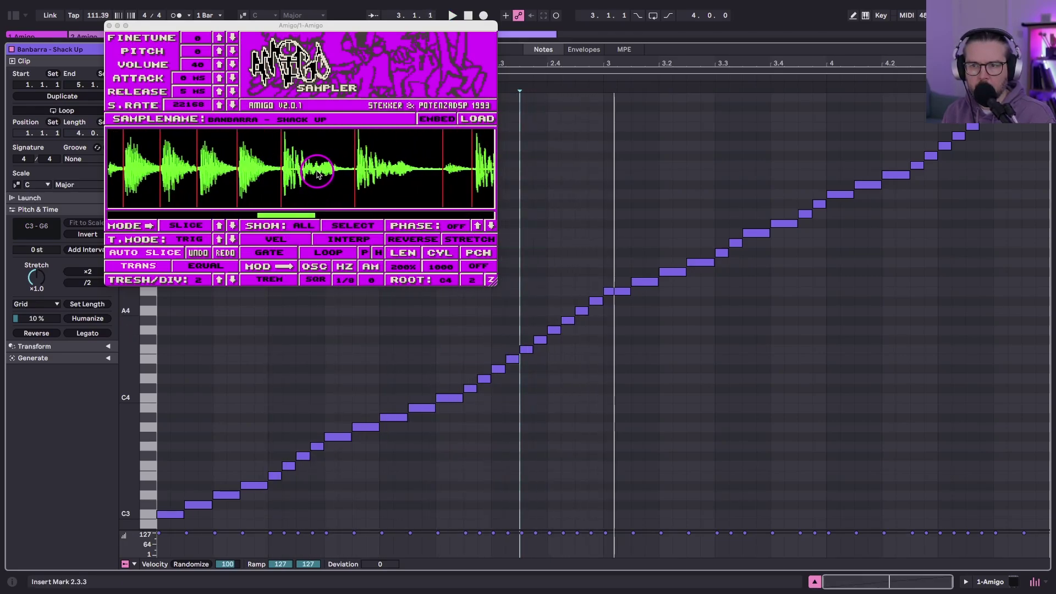
Add two slice markers at the unmarked quieter hits after the run of close hits, and play the clip from 2.3.3
{"action": "left_click", "coordinate": [318, 174]}
{"action": "left_click", "coordinate": [318, 175]}
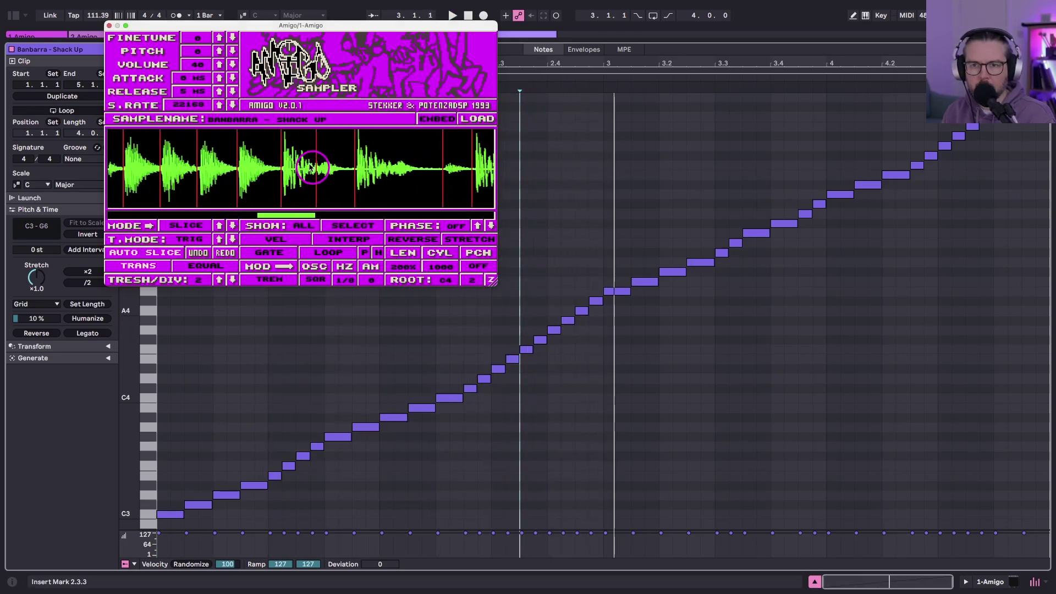
{"action": "left_click", "coordinate": [393, 175]}
{"action": "key", "text": "space"}
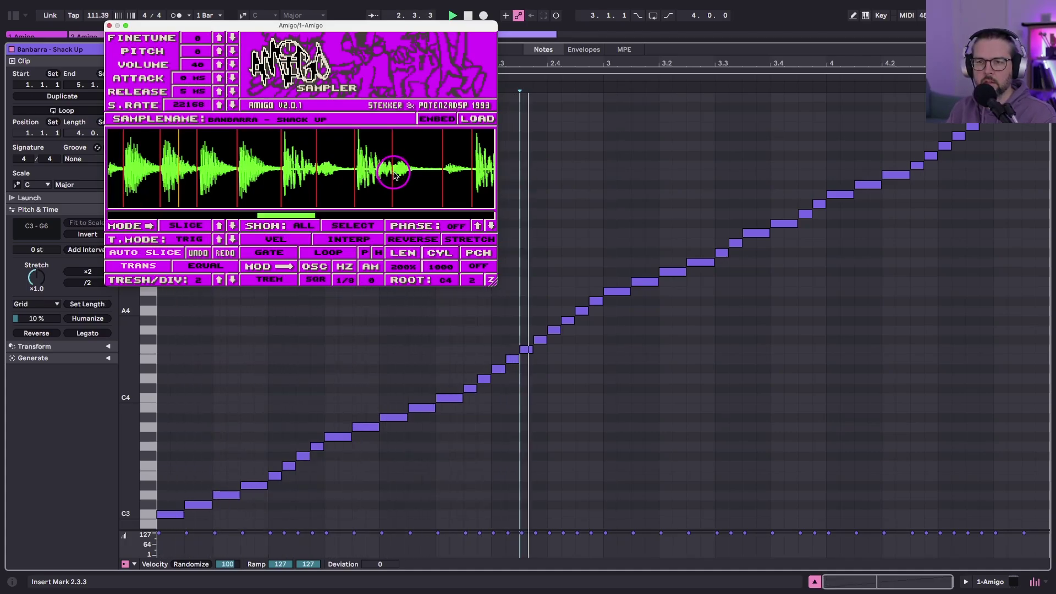
Play the clip again from its start while comparing its notes with the slices in Amigo's waveform
{"action": "scroll", "coordinate": [395, 174], "scroll_direction": "down", "scroll_amount": 3}
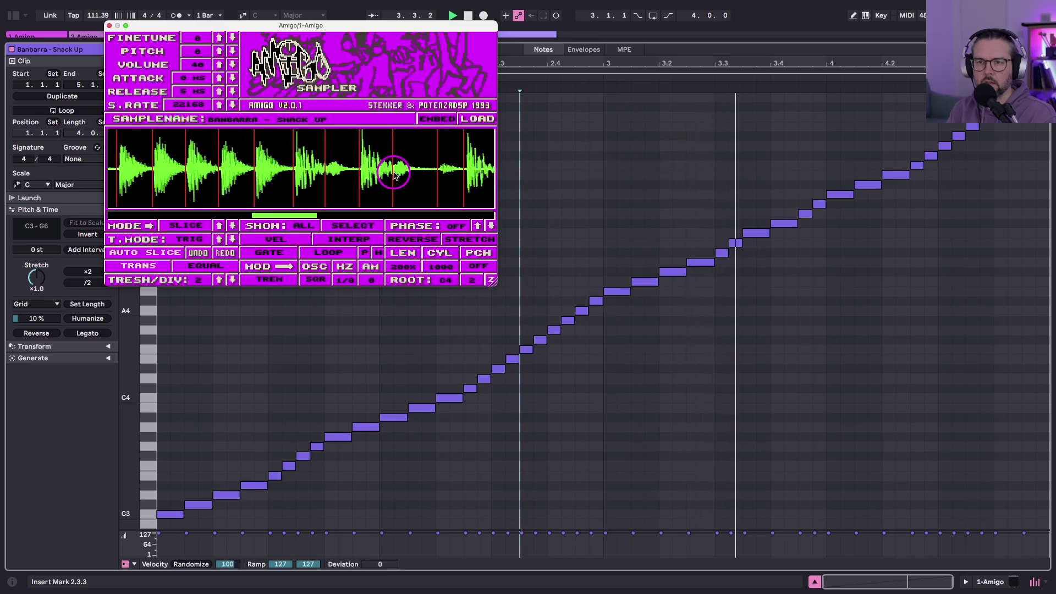
{"action": "key", "text": "space"}
{"action": "scroll", "coordinate": [520, 88], "scroll_direction": "down", "scroll_amount": 1}
{"action": "left_click", "coordinate": [515, 77]}
{"action": "key", "text": "space"}
{"action": "key", "text": "space"}
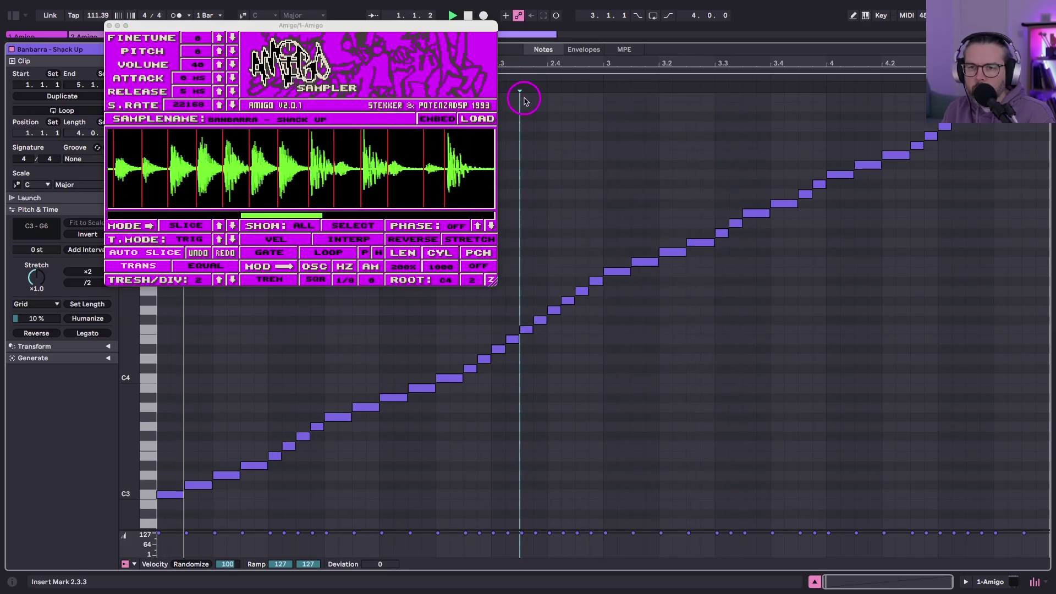
{"action": "scroll", "coordinate": [345, 147], "scroll_direction": "down", "scroll_amount": 4}
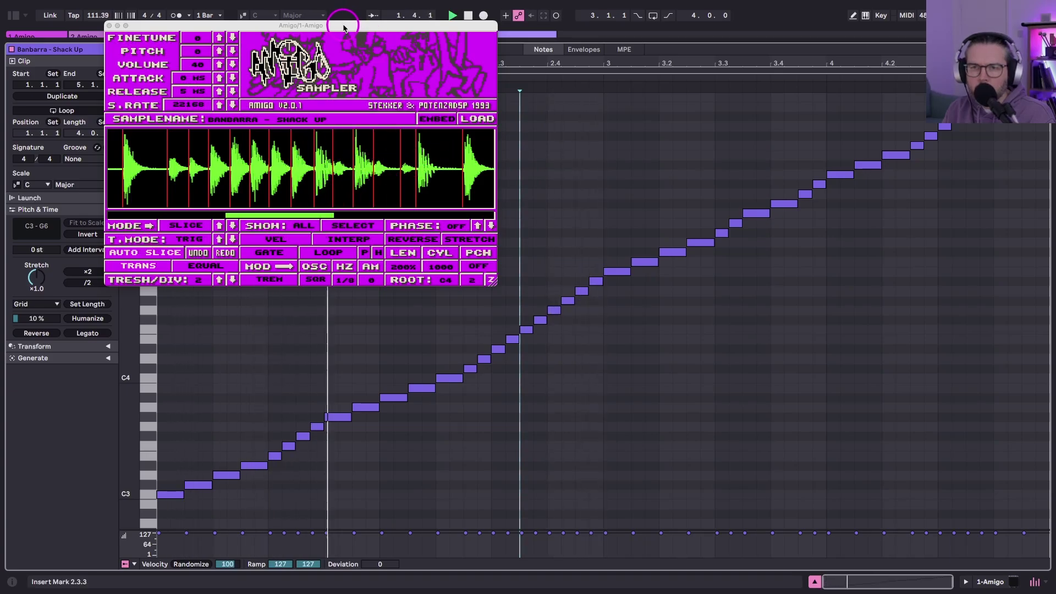
Move the sampler window clear of the clip ruler, set the clip's start to 2.4.1 and play it
{"action": "left_click_drag", "start_coordinate": [343, 26], "coordinate": [396, 232]}
{"action": "left_click", "coordinate": [147, 75]}
{"action": "left_click_drag", "start_coordinate": [159, 75], "coordinate": [546, 82]}
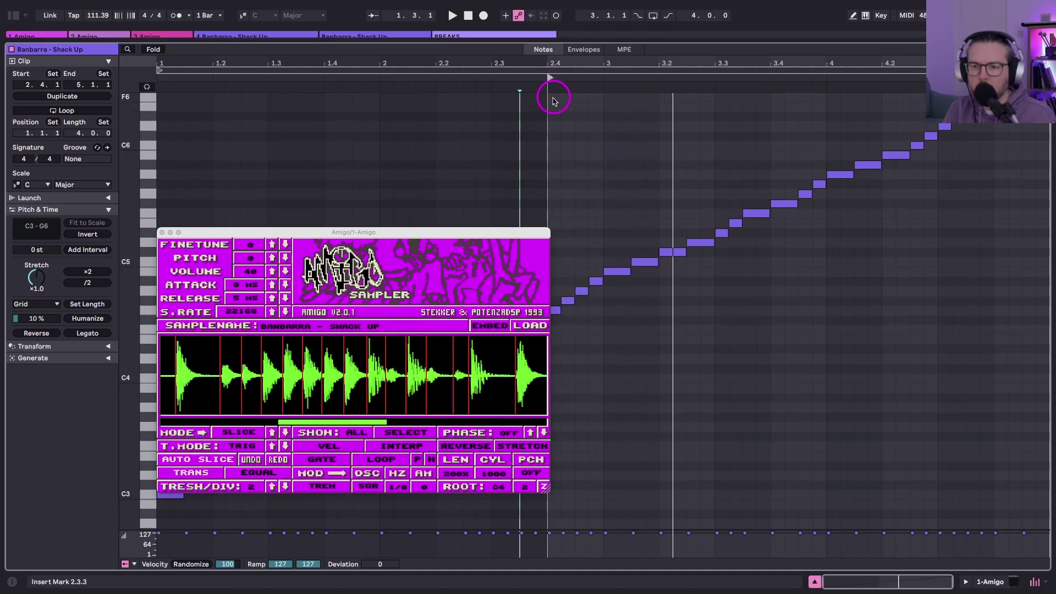
{"action": "left_click", "coordinate": [455, 381]}
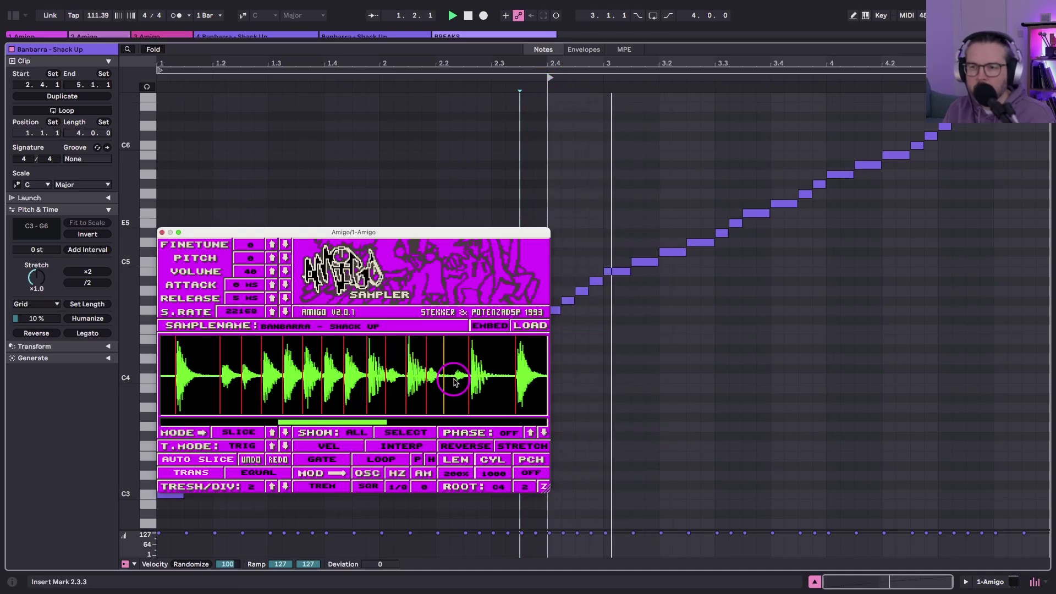
{"action": "scroll", "coordinate": [455, 381], "scroll_direction": "down", "scroll_amount": 3}
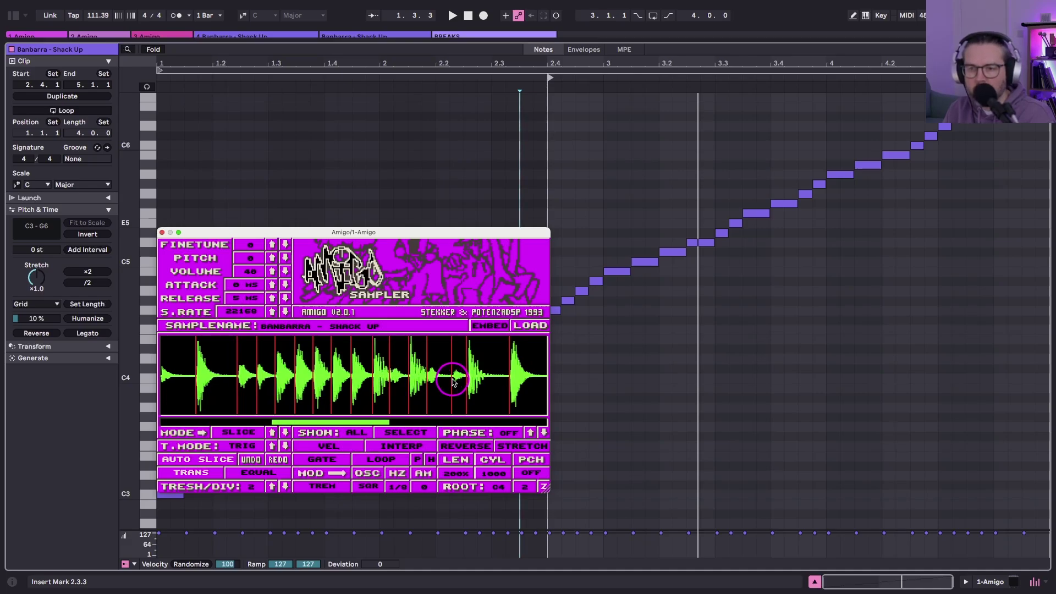
{"action": "key", "text": "space"}
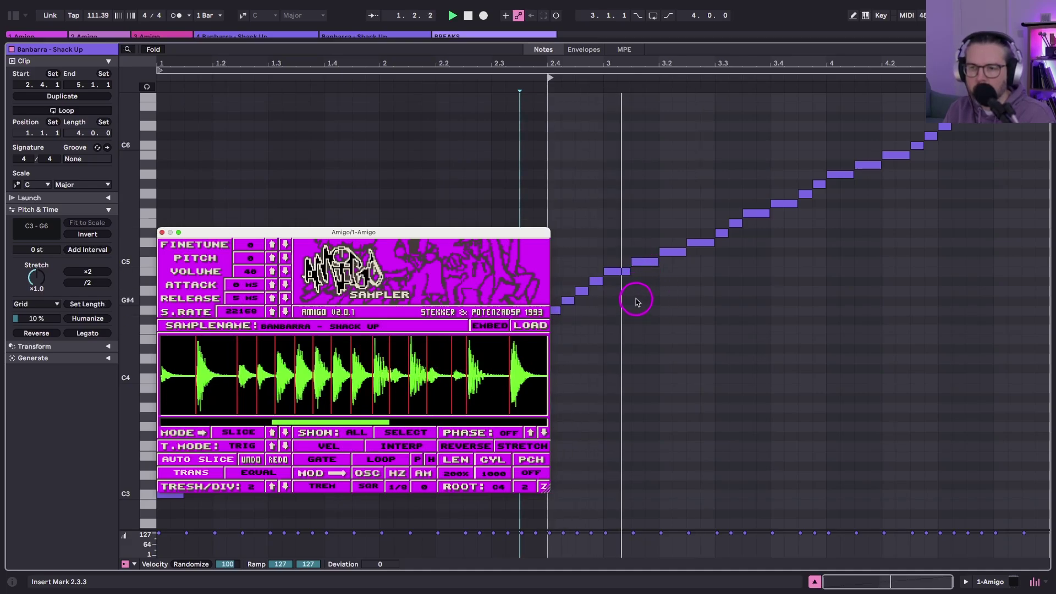
{"action": "key", "text": "space"}
Split the 3.1.1 note at 3.1.2 and raise the notes after it so the pitches keep climbing by semitones
{"action": "left_click", "coordinate": [619, 303]}
{"action": "key", "text": "super+e"}
{"action": "left_click_drag", "start_coordinate": [651, 275], "coordinate": [1021, 114]}
{"action": "left_click_drag", "start_coordinate": [124, 154], "coordinate": [122, 160]}
{"action": "left_click_drag", "start_coordinate": [656, 240], "coordinate": [1024, 104]}
{"action": "key", "text": "Up"}
{"action": "key", "text": "space"}
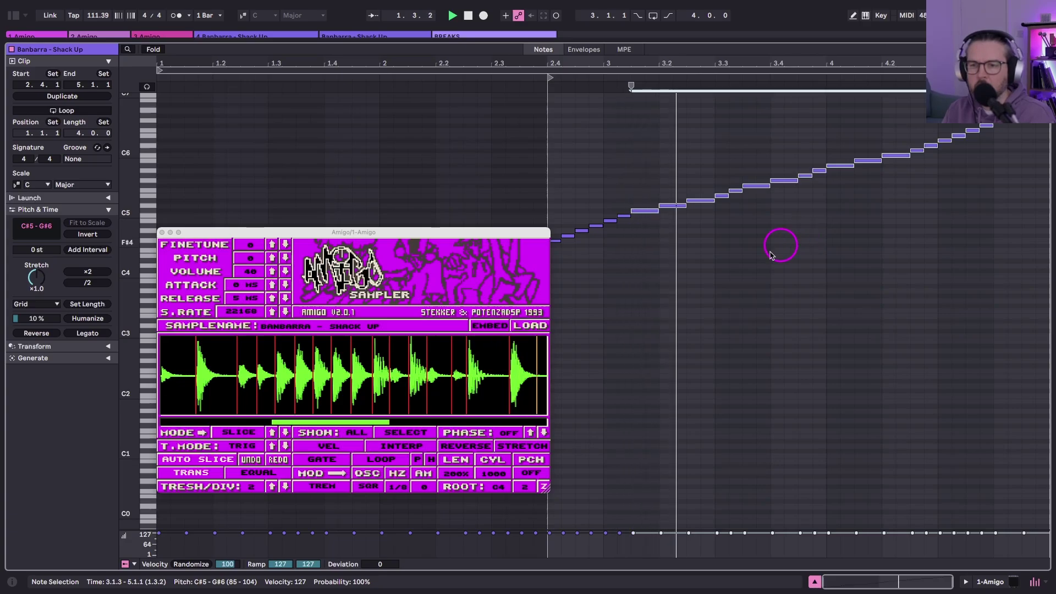
Replay the passage from 2.4.1 and reduce its four short notes to longer G4 and G#4 notes at 2.4.1 and 2.4.3
{"action": "key", "text": "space"}
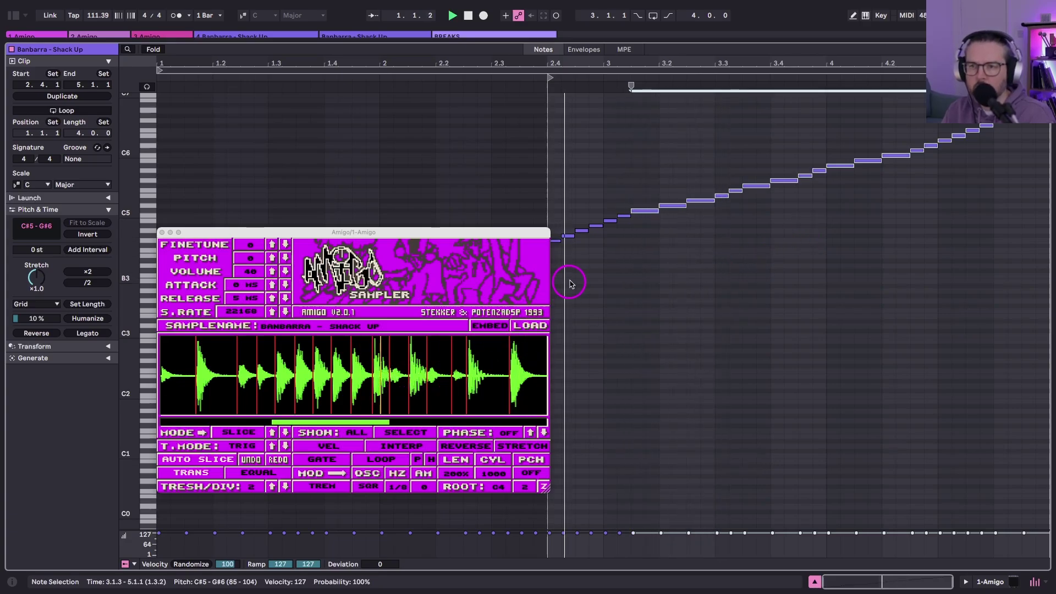
{"action": "scroll", "coordinate": [572, 284], "scroll_direction": "up", "scroll_amount": 1}
{"action": "key", "text": "space"}
{"action": "key", "text": "space"}
{"action": "key", "text": "space"}
{"action": "scroll", "coordinate": [556, 258], "scroll_direction": "down", "scroll_amount": 1}
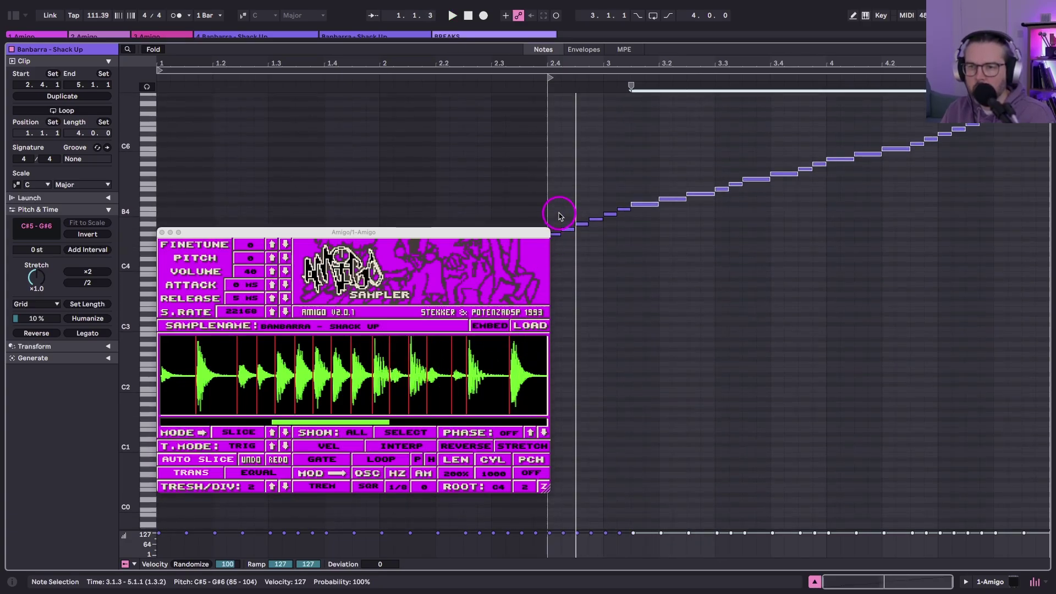
{"action": "left_click", "coordinate": [556, 234]}
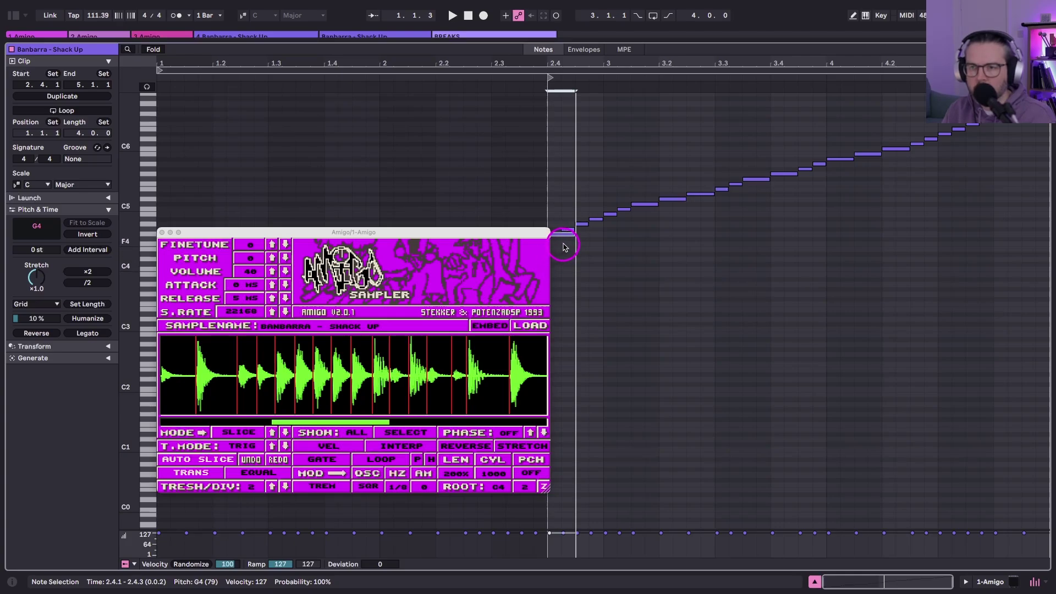
{"action": "left_click", "coordinate": [581, 224]}
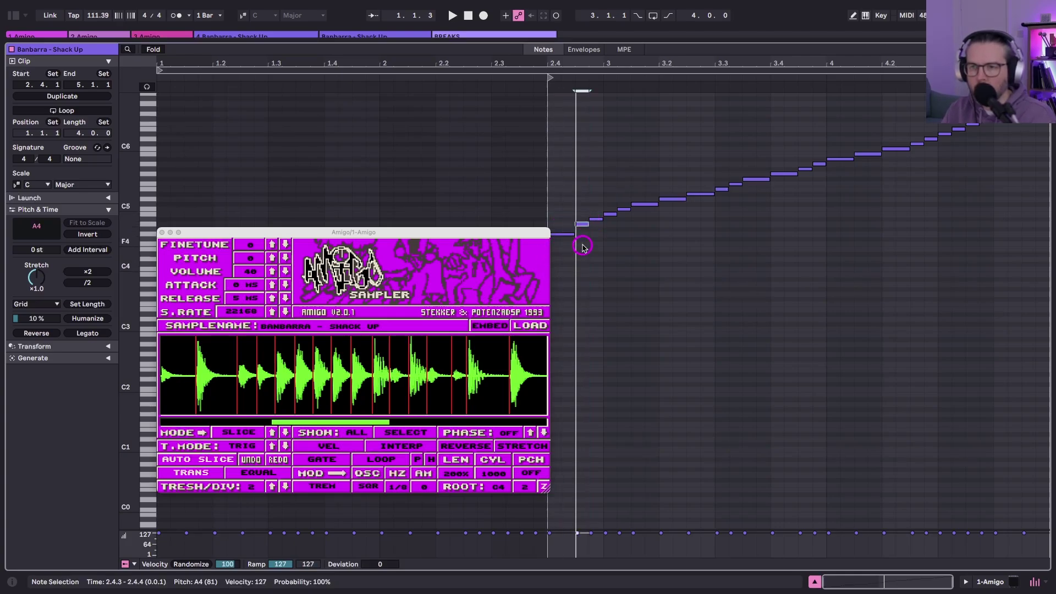
{"action": "left_click", "coordinate": [594, 214]}
{"action": "left_click", "coordinate": [595, 219]}
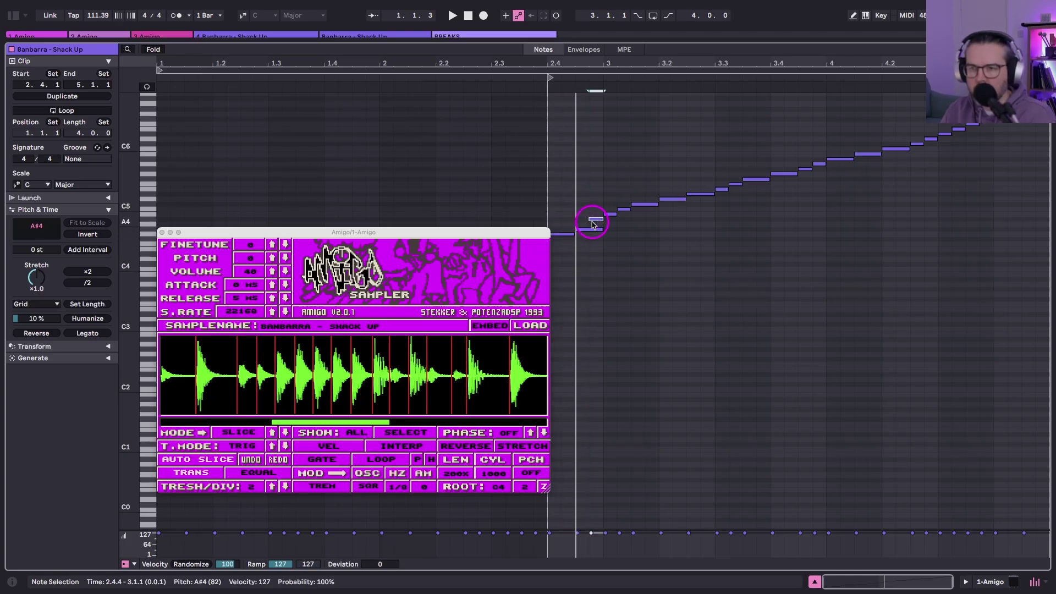
{"action": "key", "text": "Delete"}
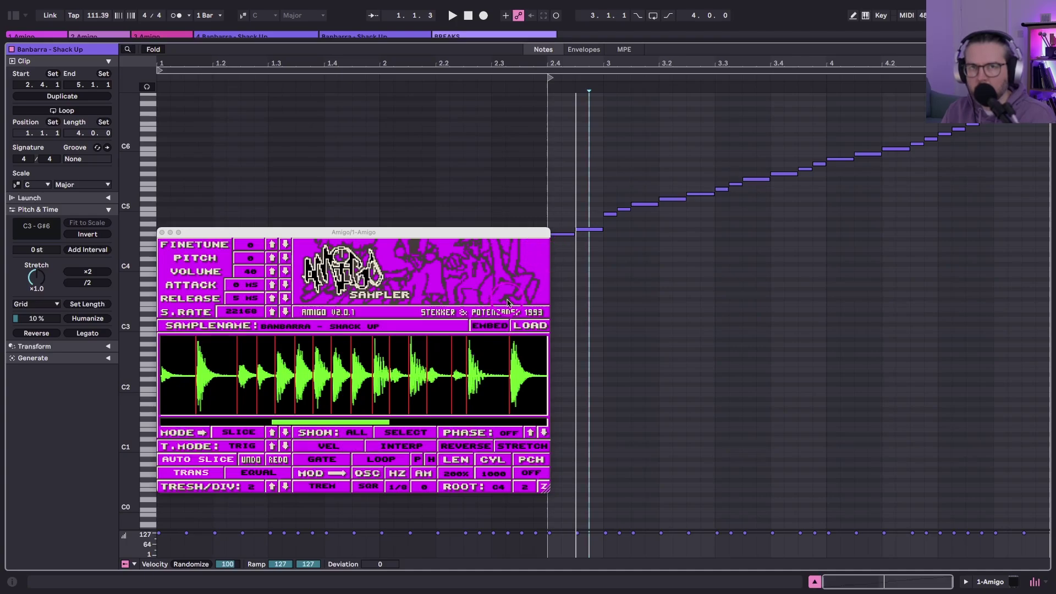
Delete the two slice markers at the quieter tails following the run of close hits, and play the clip
{"action": "left_click", "coordinate": [391, 382]}
{"action": "key", "text": "space"}
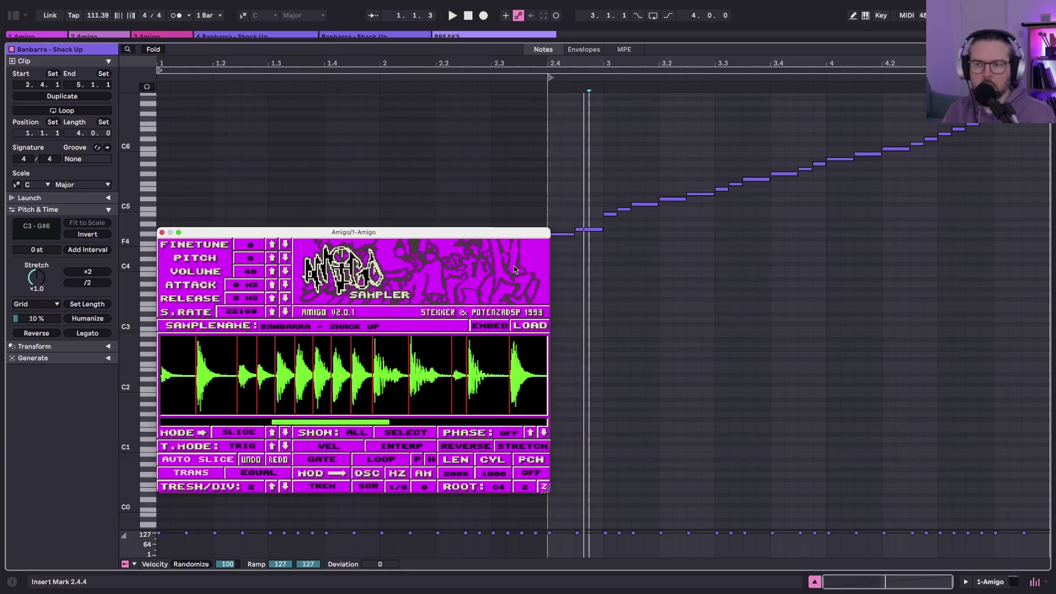
Move the G#4 note to start at 2.4.2, shorten the G4 note to end there, and play the clip
{"action": "left_click", "coordinate": [590, 227]}
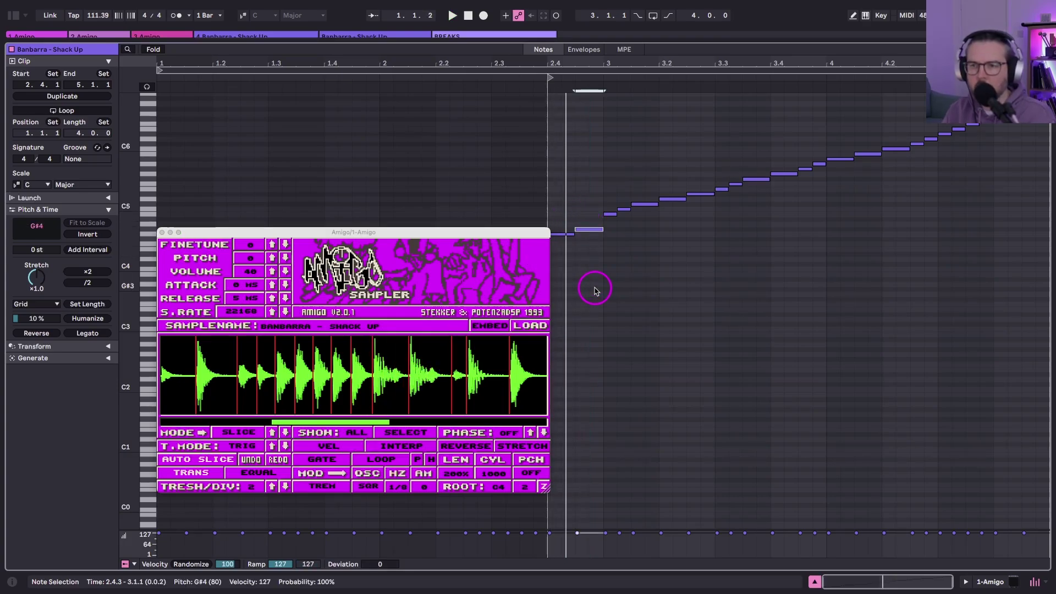
{"action": "left_click", "coordinate": [557, 230]}
{"action": "left_click_drag", "start_coordinate": [573, 235], "coordinate": [560, 246]}
{"action": "key", "text": "space"}
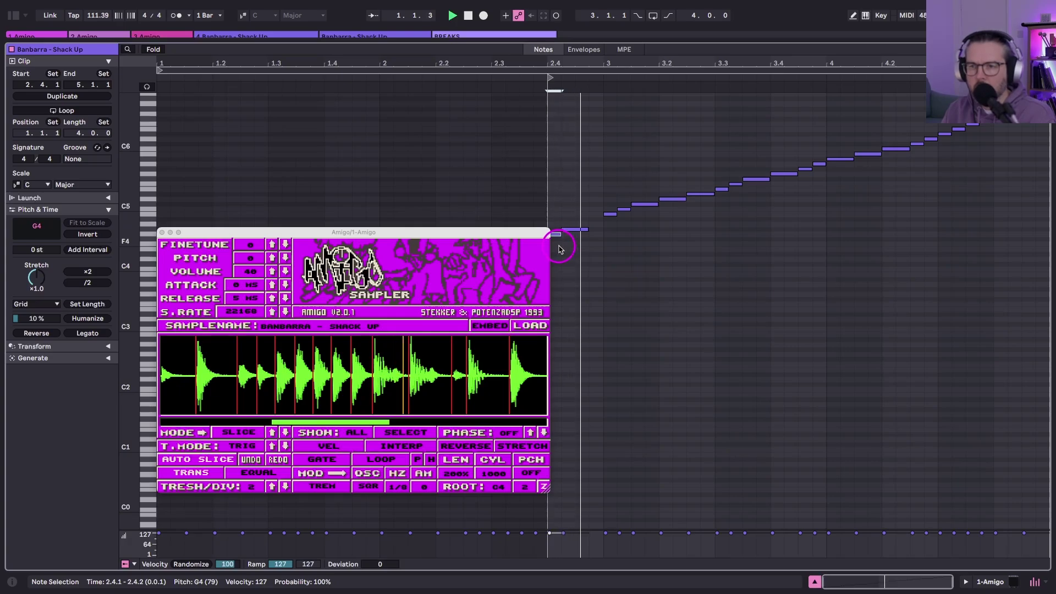
{"action": "key", "text": "space"}
{"action": "key", "text": "space"}
{"action": "key", "text": "space"}
Duplicate the G#4 note to 2.4.4, raise the copy to A4, and play the clip from 2.4.1
{"action": "left_click", "coordinate": [580, 229]}
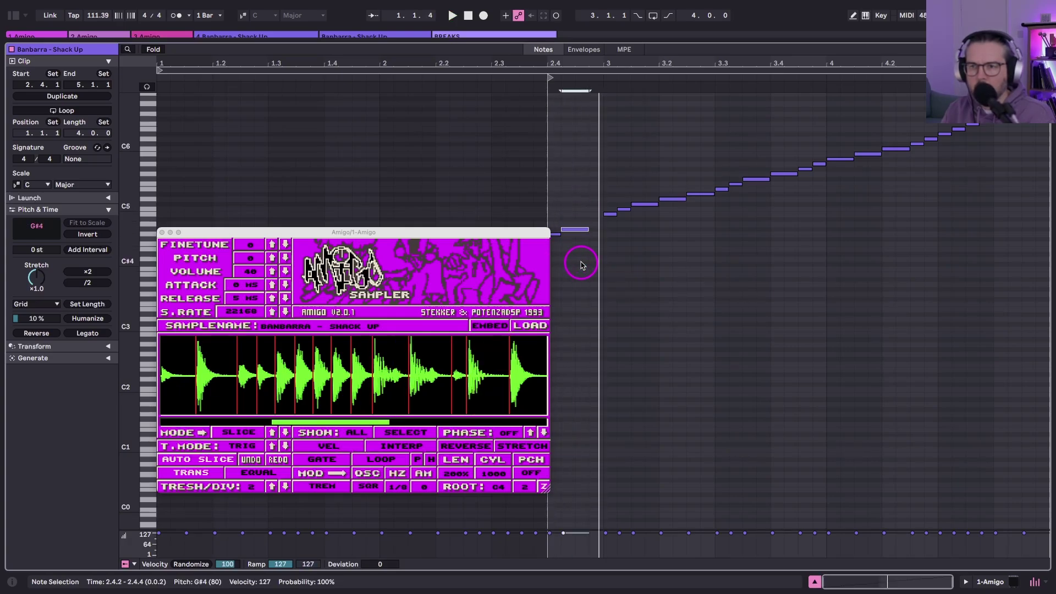
{"action": "key", "text": "super+d"}
{"action": "key", "text": "Up"}
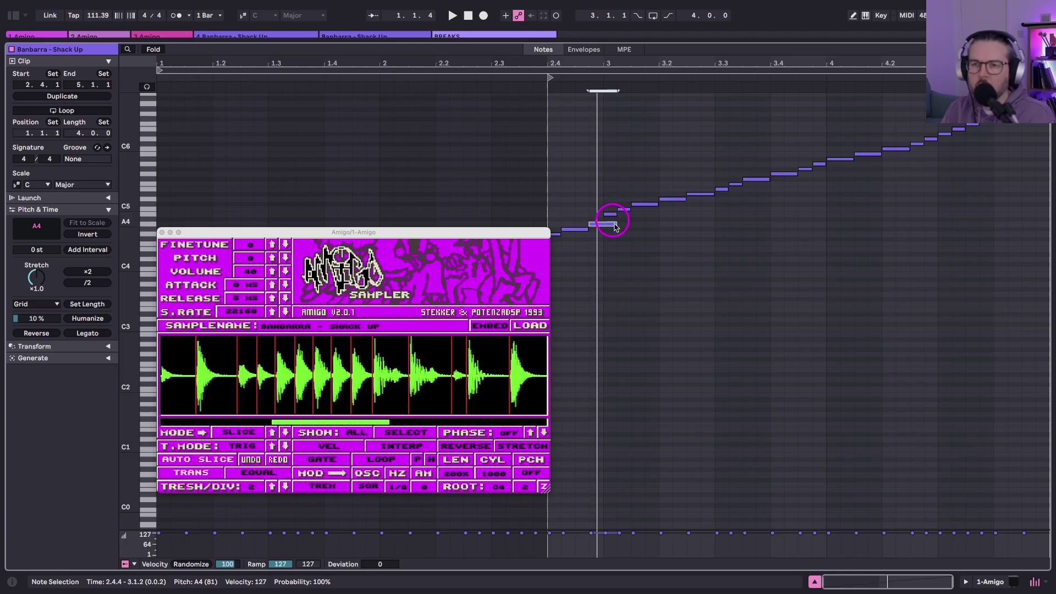
{"action": "key", "text": "space"}
{"action": "key", "text": "space"}
{"action": "key", "text": "space"}
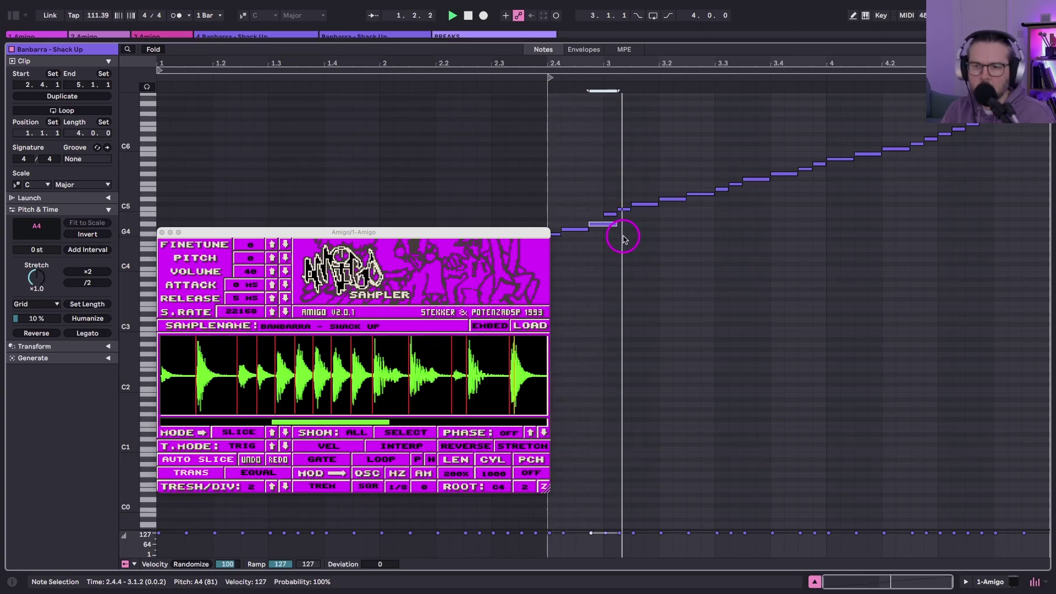
Shift all notes from 3.1.1 onward one grid step later, lower them one semitone, and play the result
{"action": "left_click_drag", "start_coordinate": [607, 220], "coordinate": [985, 110]}
{"action": "key", "text": "Up"}
{"action": "key", "text": "Down"}
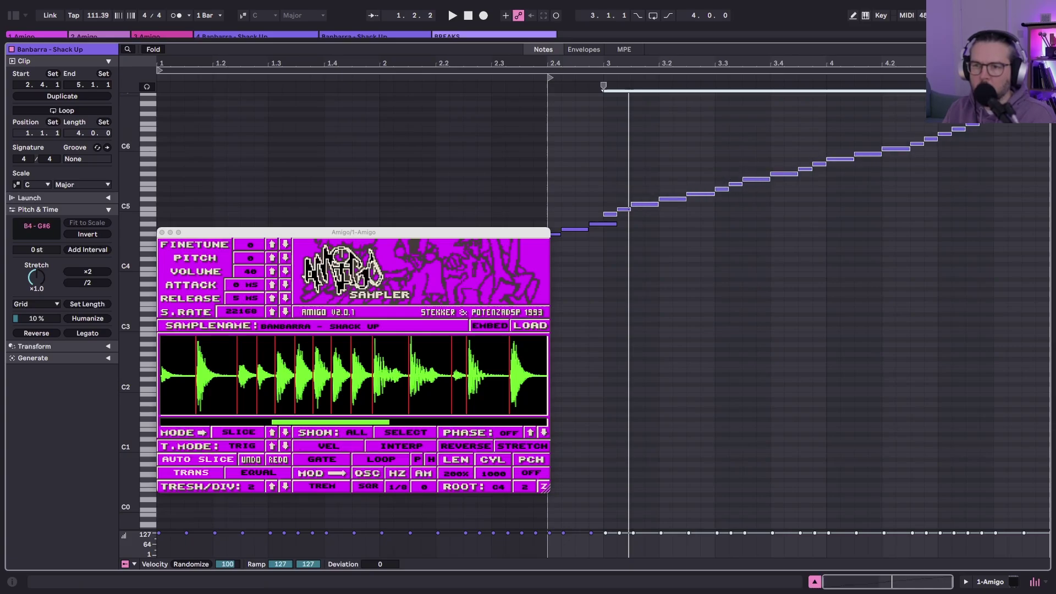
{"action": "key", "text": "Right"}
{"action": "key", "text": "Down"}
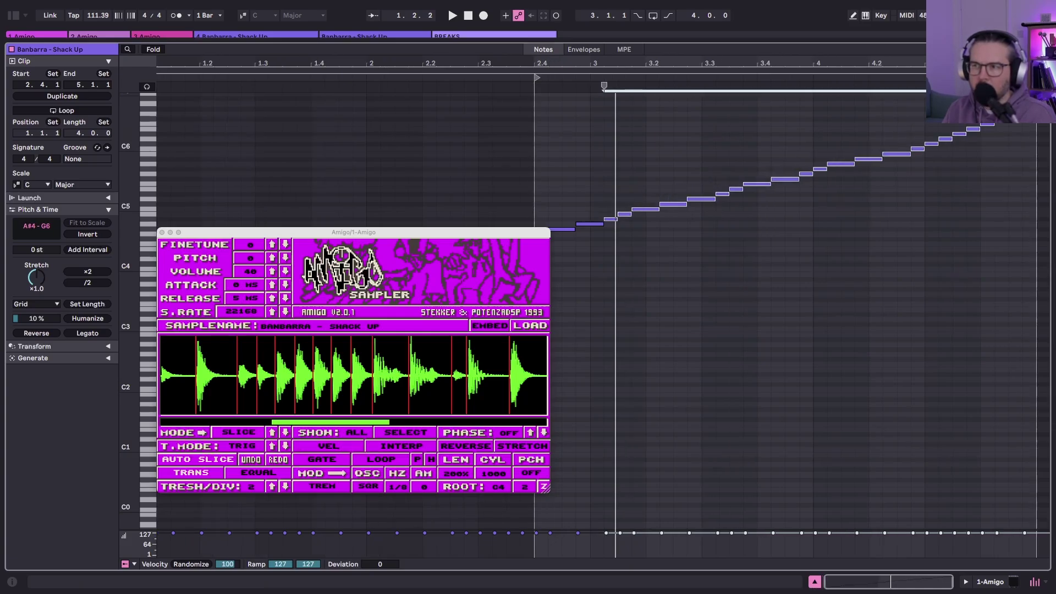
{"action": "key", "text": "space"}
{"action": "key", "text": "space"}
{"action": "key", "text": "space"}
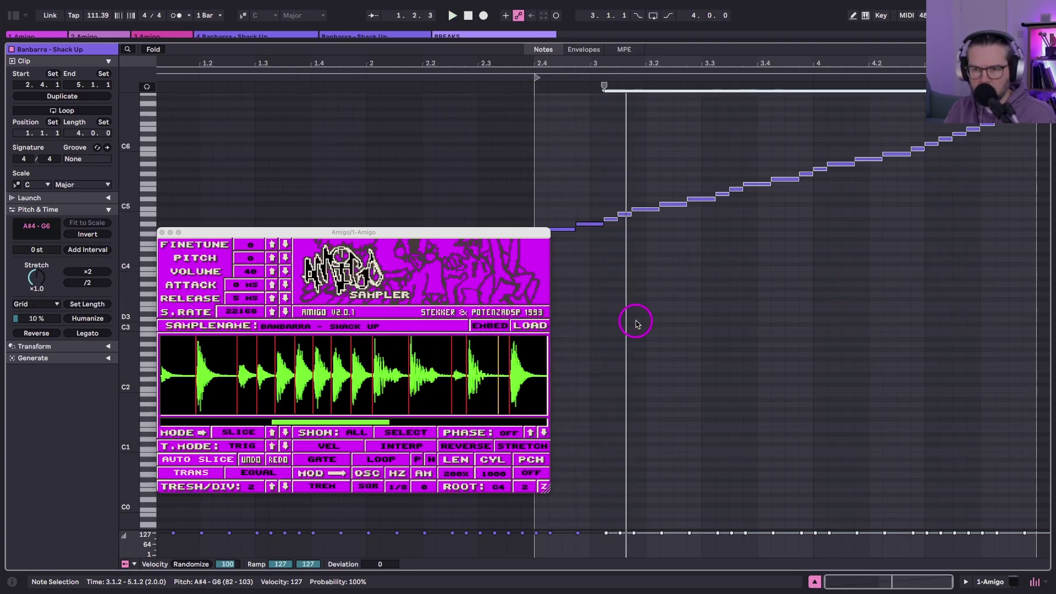
Shift the notes from 3.1.4 onward one grid step earlier to 3.1.3, lower them one semitone, and play
{"action": "left_click_drag", "start_coordinate": [650, 223], "coordinate": [1050, 104]}
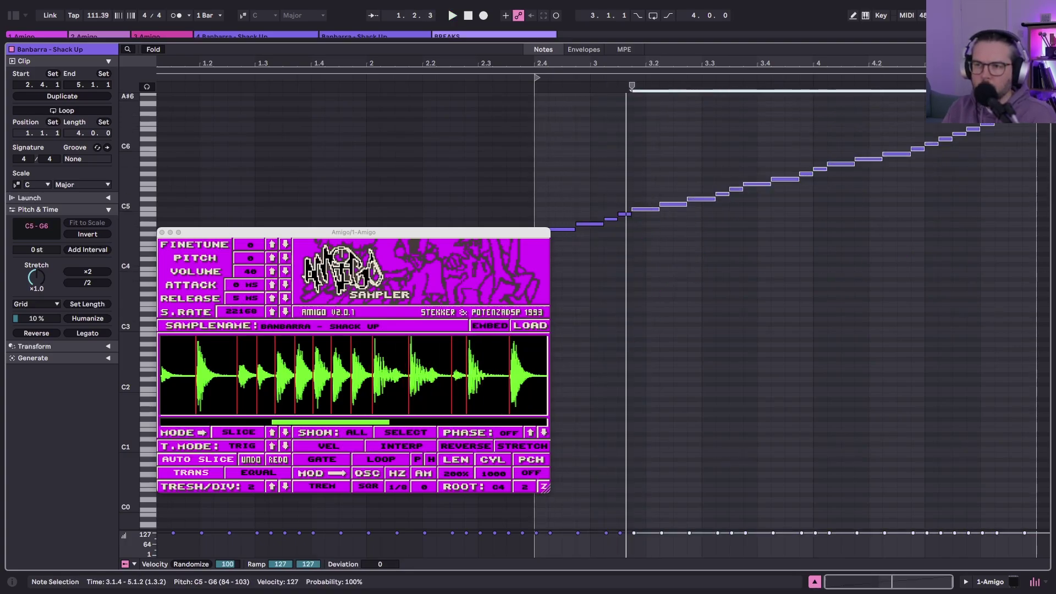
{"action": "key", "text": "Left"}
{"action": "key", "text": "Down"}
{"action": "key", "text": "space"}
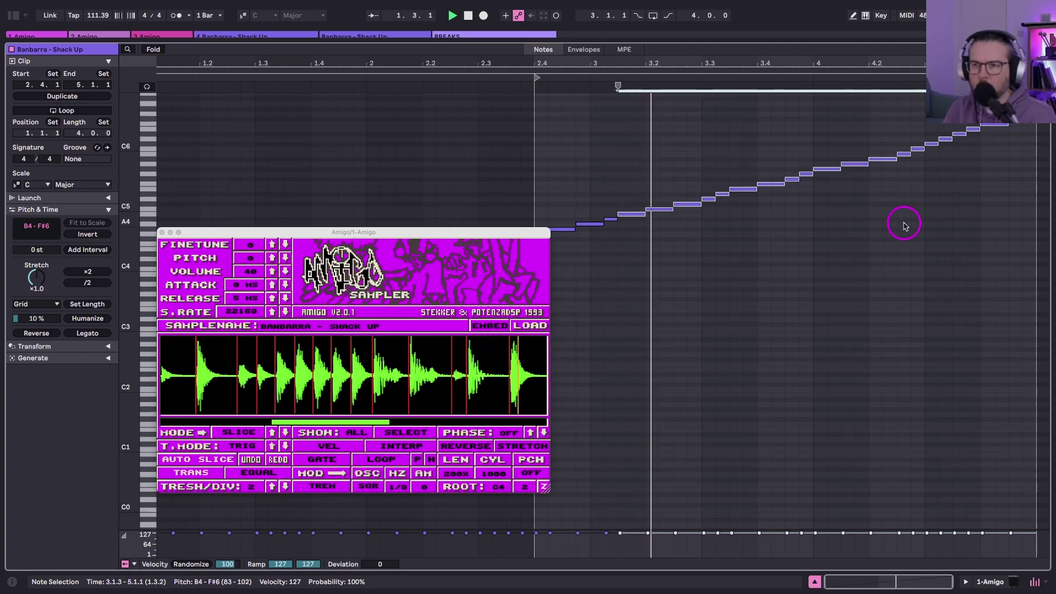
Move the clip's start marker back to the beginning and launch the clip on the first Amigo track
{"action": "scroll", "coordinate": [490, 377], "scroll_direction": "down", "scroll_amount": 10}
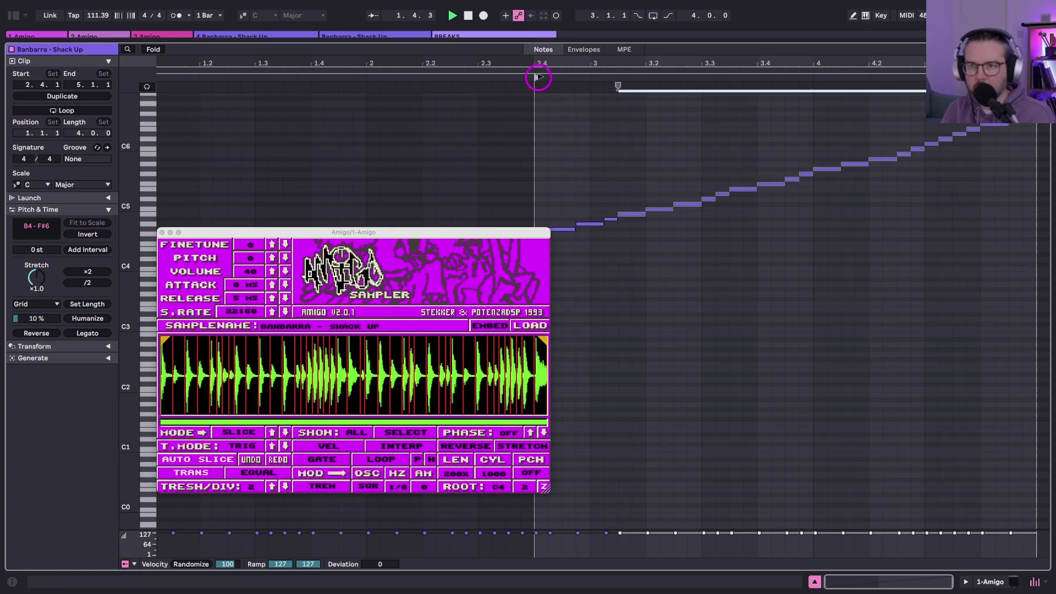
{"action": "left_click_drag", "start_coordinate": [538, 77], "coordinate": [118, 73]}
{"action": "left_click", "coordinate": [11, 61]}
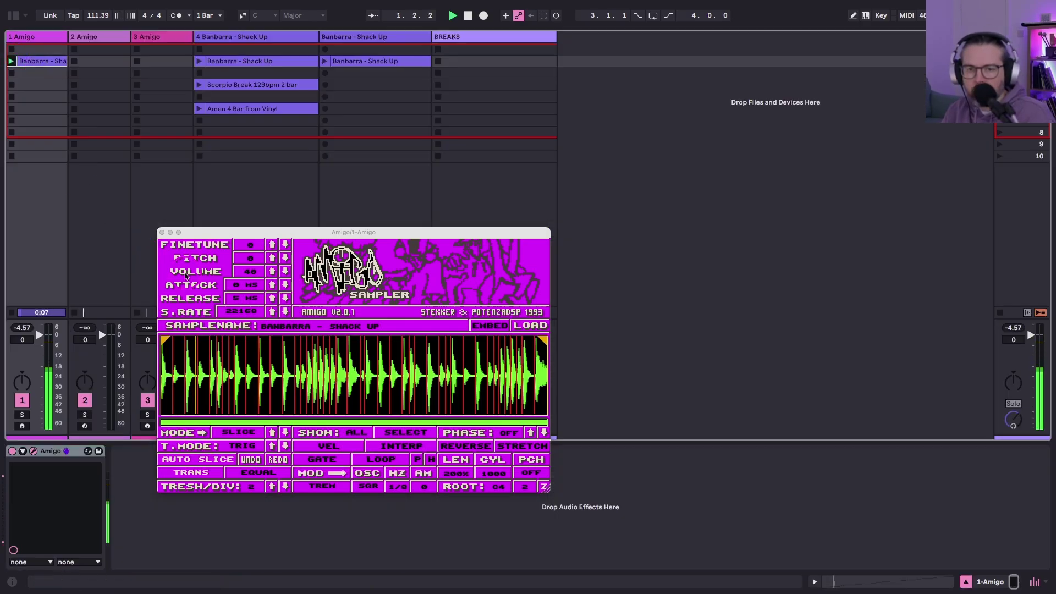
{"action": "left_click_drag", "start_coordinate": [246, 422], "coordinate": [330, 384]}
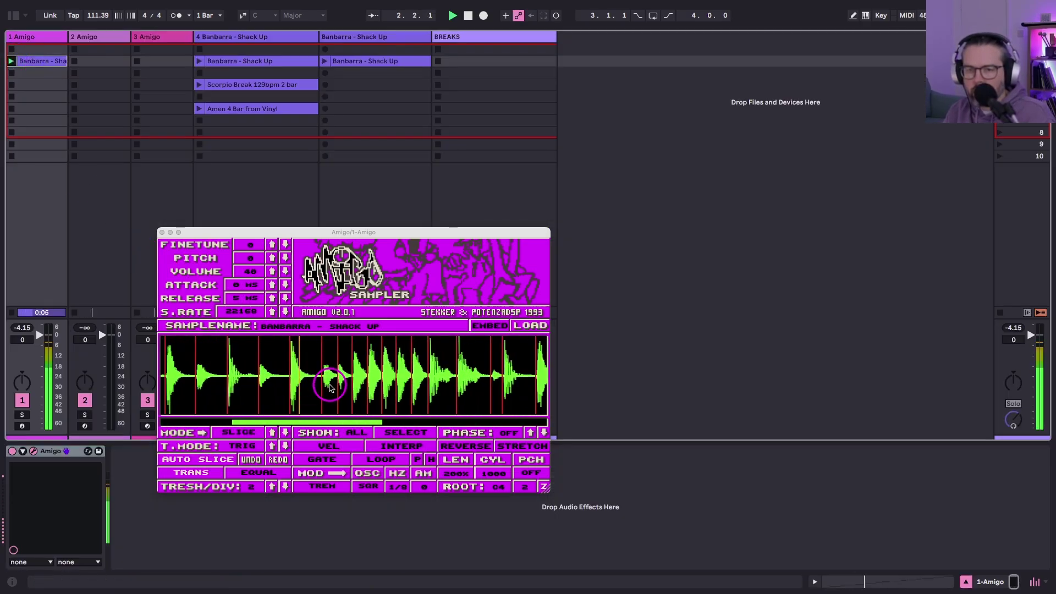
{"action": "scroll", "coordinate": [330, 388], "scroll_direction": "right", "scroll_amount": 4}
Enlarge the Amigo sampler window and reposition it so the sliced waveform is easy to read
{"action": "left_click_drag", "start_coordinate": [310, 227], "coordinate": [261, 71]}
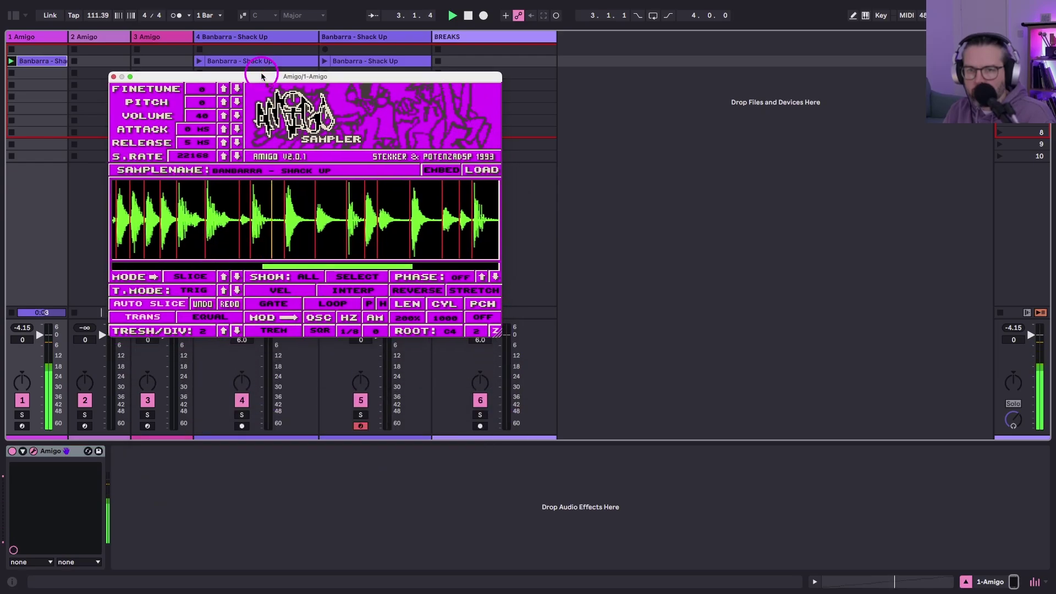
{"action": "left_click_drag", "start_coordinate": [495, 334], "coordinate": [773, 513]}
{"action": "left_click_drag", "start_coordinate": [520, 392], "coordinate": [666, 390]}
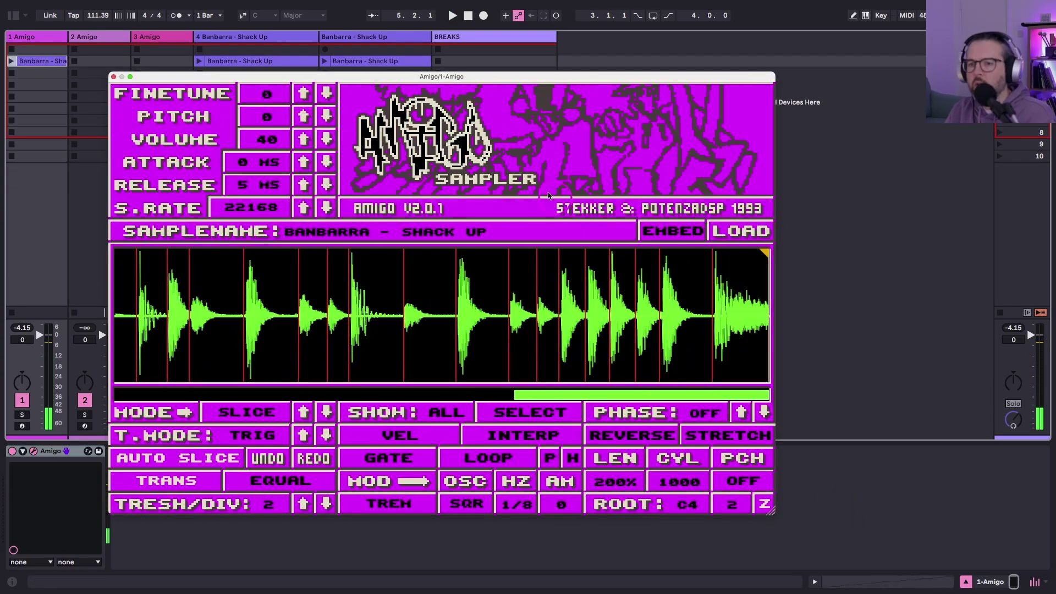
{"action": "left_click_drag", "start_coordinate": [153, 79], "coordinate": [214, 38]}
Zoom in on the first hits of the break and align their slice starts with the transients
{"action": "left_click", "coordinate": [247, 295]}
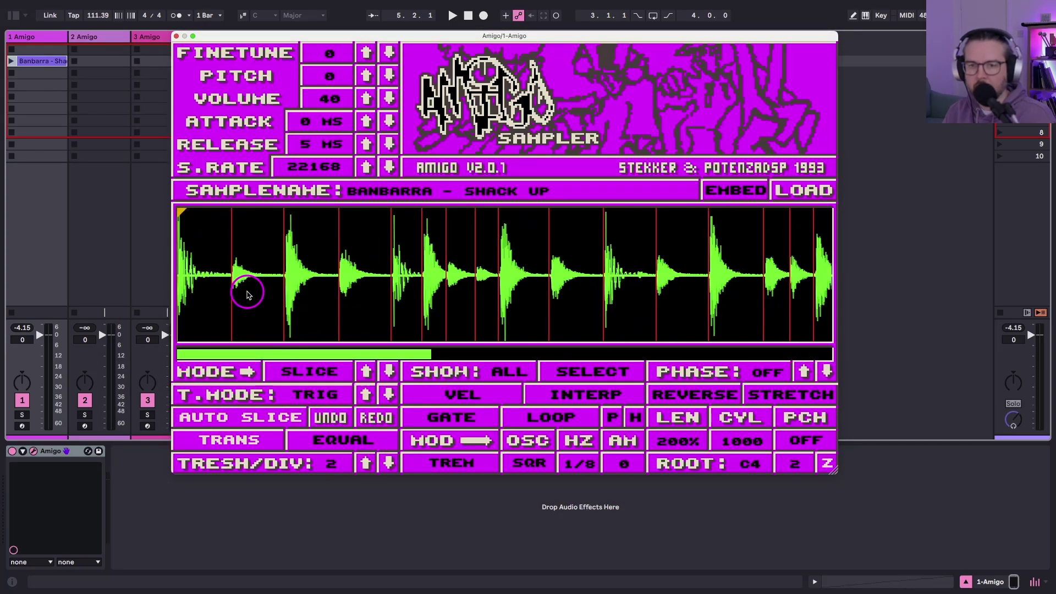
{"action": "scroll", "coordinate": [221, 291], "scroll_direction": "up", "scroll_amount": 10}
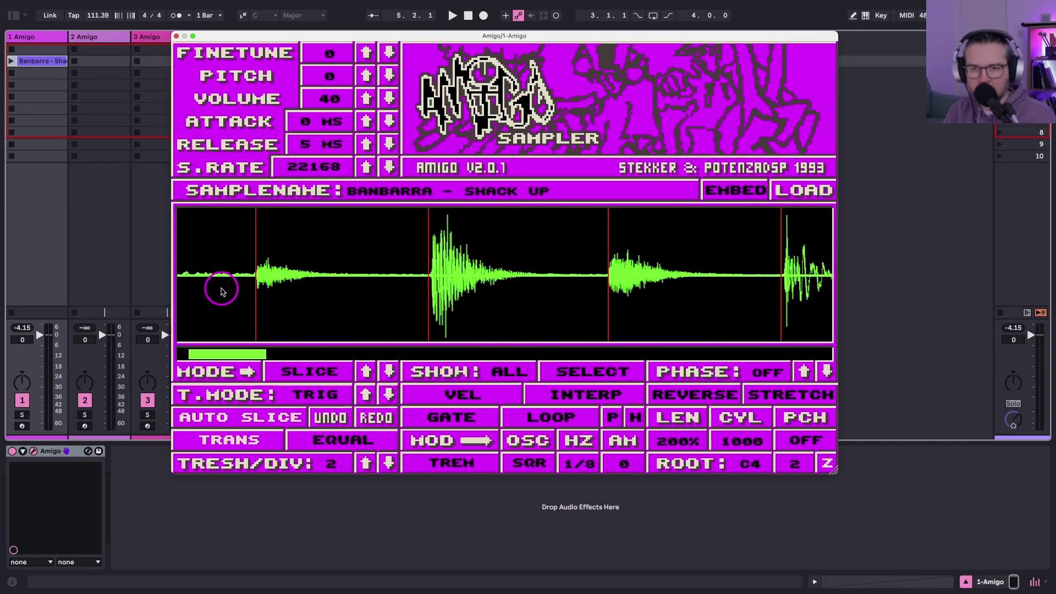
{"action": "scroll", "coordinate": [519, 297], "scroll_direction": "up", "scroll_amount": 3}
{"action": "scroll", "coordinate": [520, 297], "scroll_direction": "up", "scroll_amount": 4}
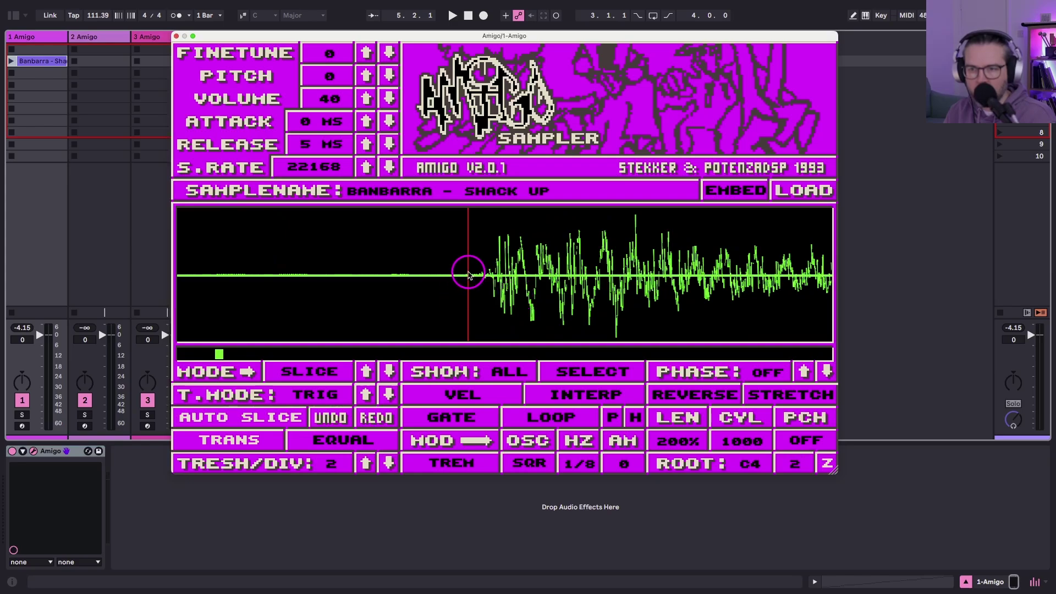
{"action": "mouse_move", "coordinate": [469, 273]}
{"action": "left_mouse_down"}
{"action": "mouse_move", "coordinate": [631, 259]}
{"action": "mouse_move", "coordinate": [443, 261]}
{"action": "left_mouse_up"}
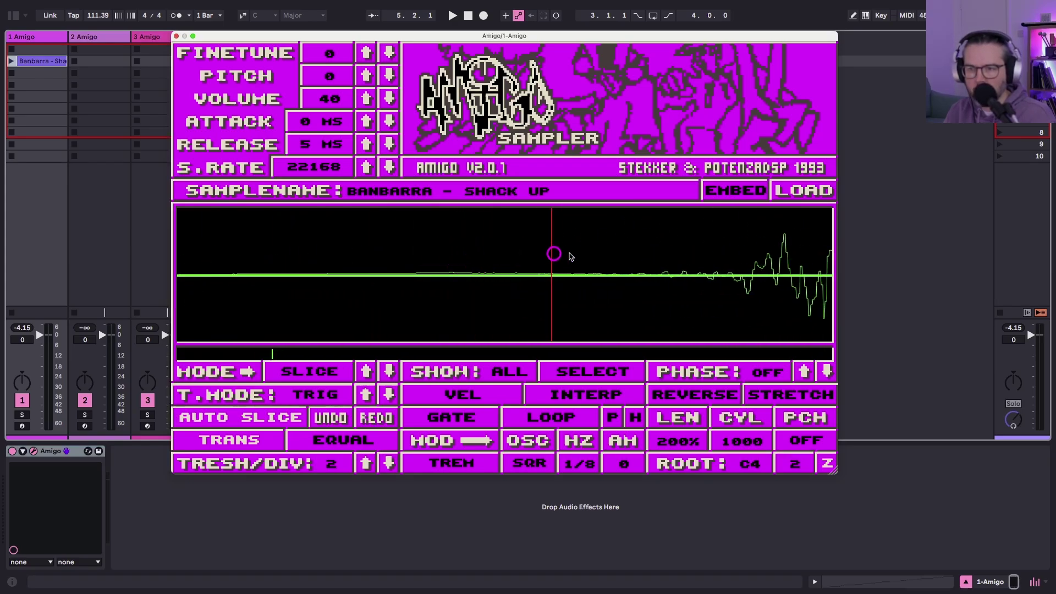
{"action": "scroll", "coordinate": [631, 254], "scroll_direction": "right", "scroll_amount": 5}
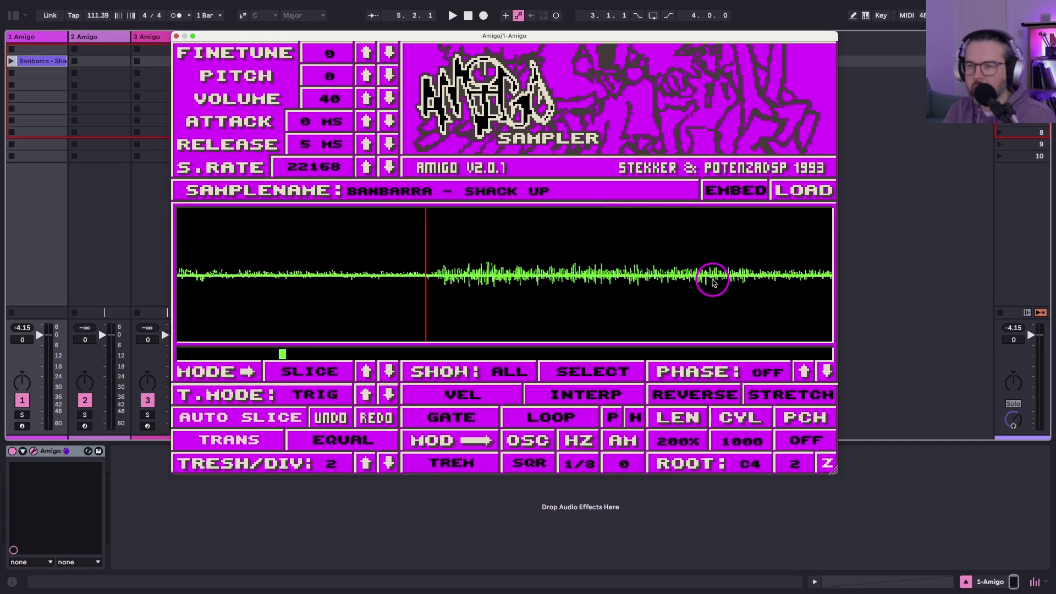
Fine-tune the slice starts of the quiet hits and the louder hits after them, and relaunch the clip
{"action": "scroll", "coordinate": [693, 277], "scroll_direction": "down", "scroll_amount": 5}
{"action": "scroll", "coordinate": [680, 270], "scroll_direction": "up", "scroll_amount": 7}
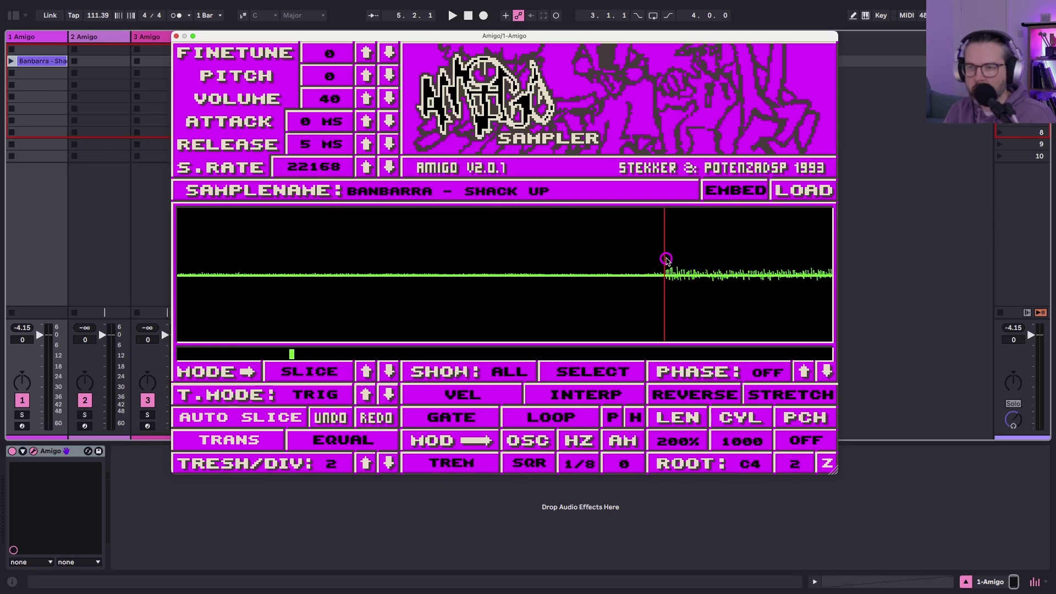
{"action": "mouse_move", "coordinate": [666, 260]}
{"action": "left_mouse_down"}
{"action": "mouse_move", "coordinate": [750, 242]}
{"action": "mouse_move", "coordinate": [704, 258]}
{"action": "mouse_move", "coordinate": [733, 252]}
{"action": "left_mouse_up"}
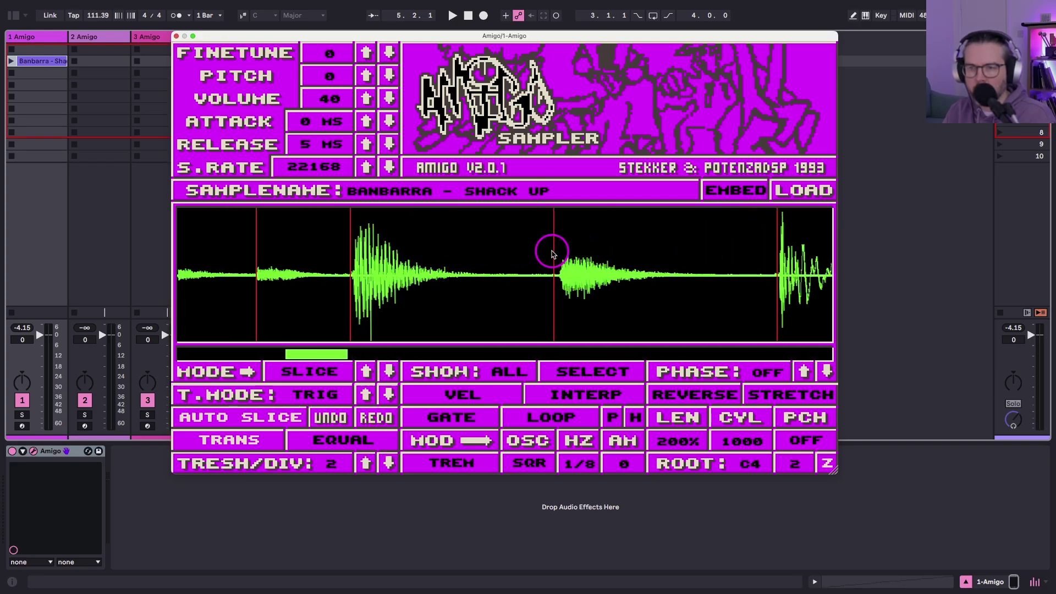
{"action": "mouse_move", "coordinate": [561, 252]}
{"action": "left_mouse_down"}
{"action": "mouse_move", "coordinate": [519, 252]}
{"action": "mouse_move", "coordinate": [532, 254]}
{"action": "left_mouse_up"}
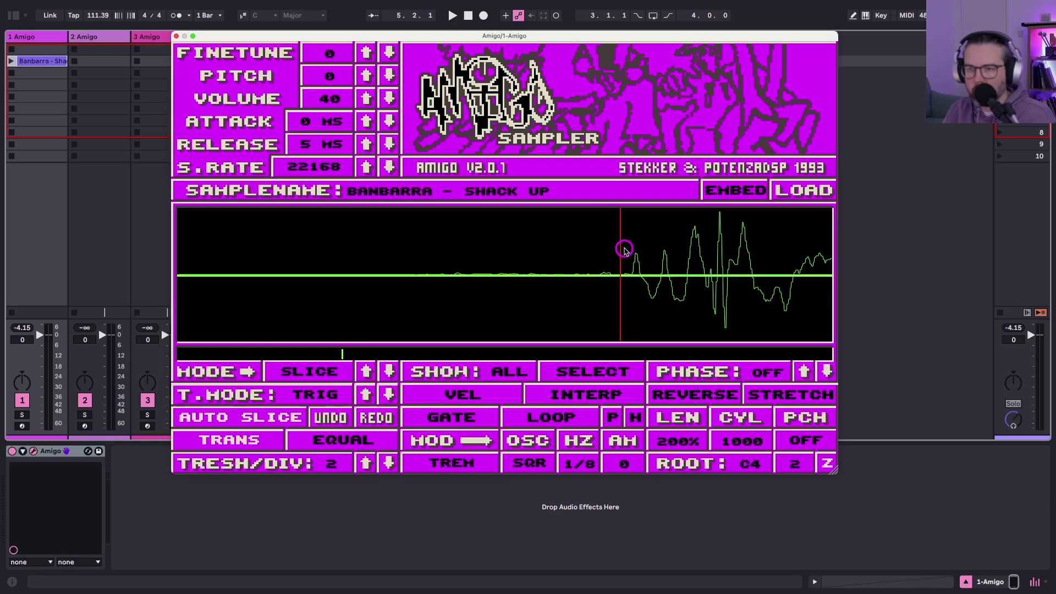
{"action": "mouse_move", "coordinate": [624, 251]}
{"action": "left_mouse_down"}
{"action": "mouse_move", "coordinate": [679, 248]}
{"action": "mouse_move", "coordinate": [681, 262]}
{"action": "mouse_move", "coordinate": [734, 250]}
{"action": "mouse_move", "coordinate": [539, 284]}
{"action": "left_mouse_up"}
{"action": "left_click", "coordinate": [12, 61]}
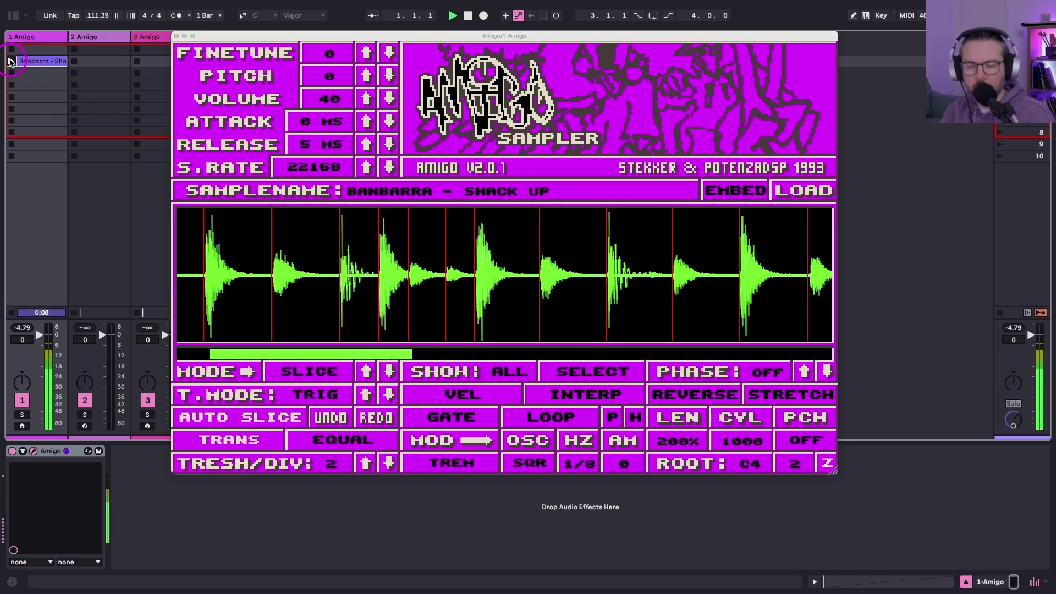
Align the slice starts in the middle of the break with their transients while the clip plays
{"action": "left_click_drag", "start_coordinate": [345, 279], "coordinate": [572, 248]}
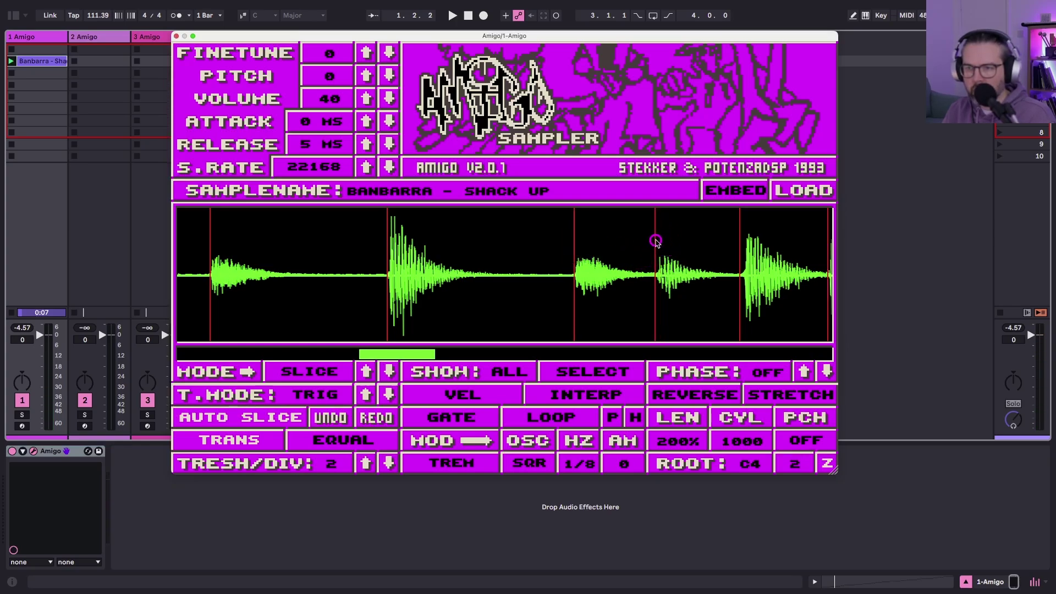
{"action": "left_click_drag", "start_coordinate": [655, 240], "coordinate": [713, 249]}
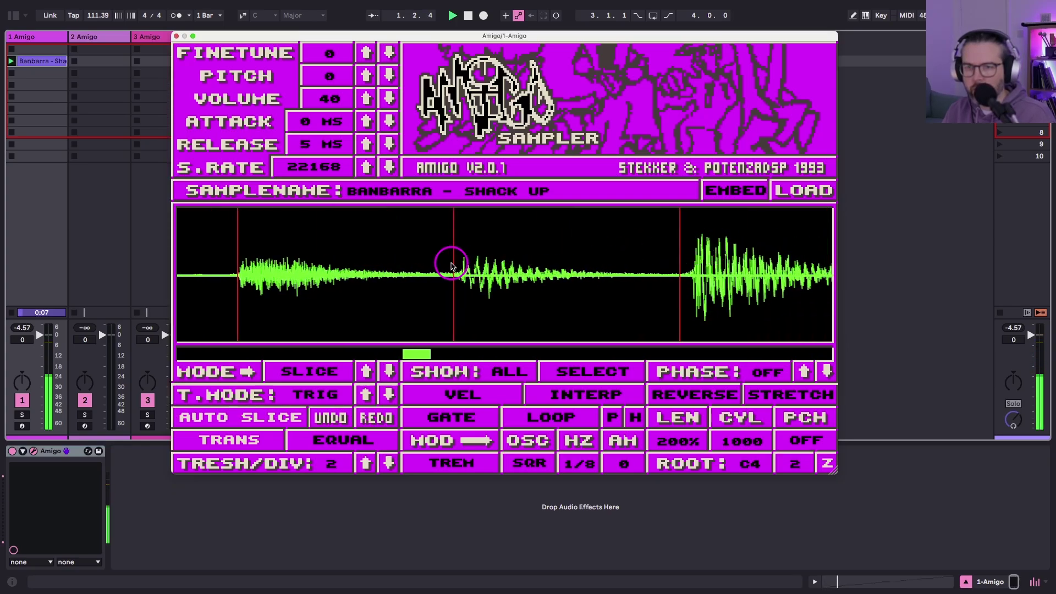
{"action": "mouse_move", "coordinate": [451, 266]}
{"action": "left_mouse_down"}
{"action": "mouse_move", "coordinate": [486, 248]}
{"action": "mouse_move", "coordinate": [634, 246]}
{"action": "mouse_move", "coordinate": [624, 262]}
{"action": "mouse_move", "coordinate": [709, 250]}
{"action": "mouse_move", "coordinate": [510, 262]}
{"action": "mouse_move", "coordinate": [662, 243]}
{"action": "mouse_move", "coordinate": [488, 255]}
{"action": "mouse_move", "coordinate": [614, 253]}
{"action": "left_mouse_up"}
{"action": "scroll", "coordinate": [639, 250], "scroll_direction": "down", "scroll_amount": 3}
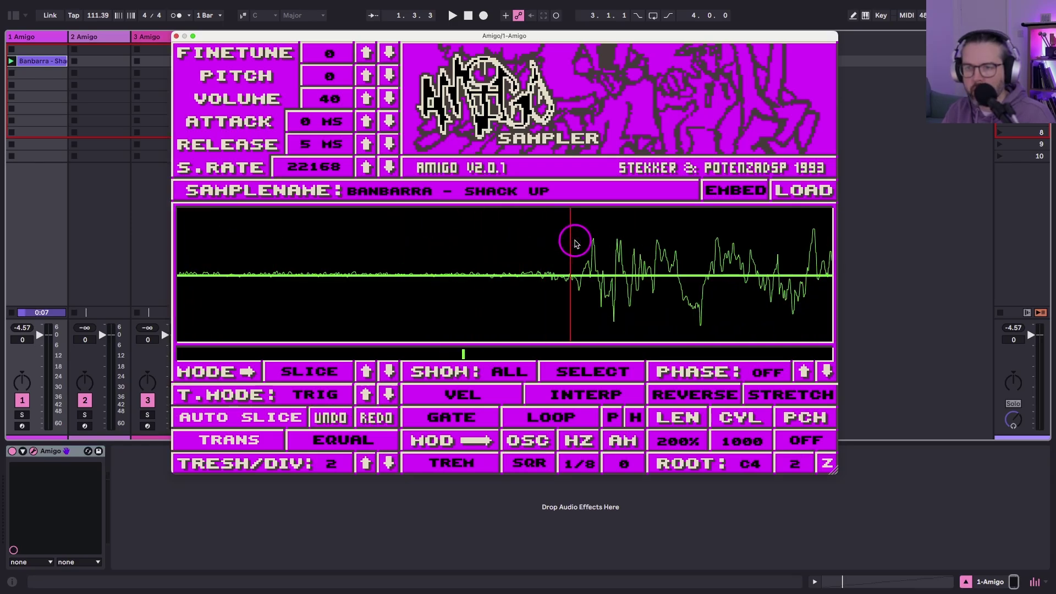
{"action": "mouse_move", "coordinate": [575, 244]}
{"action": "left_mouse_down"}
{"action": "mouse_move", "coordinate": [619, 242]}
{"action": "mouse_move", "coordinate": [622, 253]}
{"action": "left_mouse_up"}
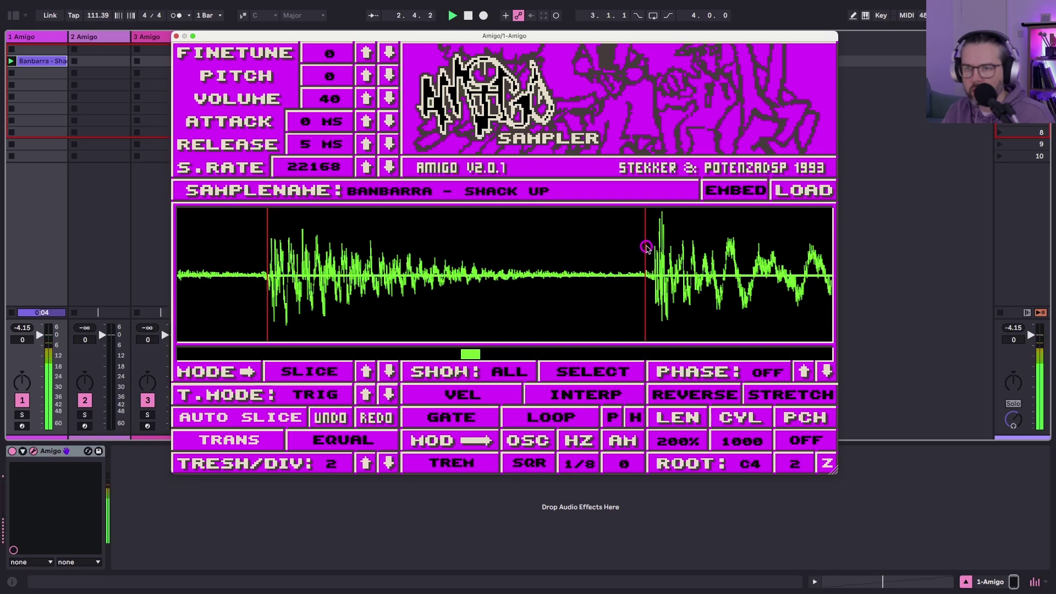
{"action": "mouse_move", "coordinate": [644, 249]}
{"action": "left_mouse_down"}
{"action": "mouse_move", "coordinate": [667, 253]}
{"action": "mouse_move", "coordinate": [581, 266]}
{"action": "mouse_move", "coordinate": [661, 252]}
{"action": "mouse_move", "coordinate": [703, 273]}
{"action": "mouse_move", "coordinate": [618, 266]}
{"action": "mouse_move", "coordinate": [707, 280]}
{"action": "mouse_move", "coordinate": [678, 259]}
{"action": "mouse_move", "coordinate": [609, 246]}
{"action": "mouse_move", "coordinate": [604, 258]}
{"action": "mouse_move", "coordinate": [627, 253]}
{"action": "mouse_move", "coordinate": [596, 247]}
{"action": "mouse_move", "coordinate": [671, 259]}
{"action": "mouse_move", "coordinate": [631, 247]}
{"action": "left_mouse_up"}
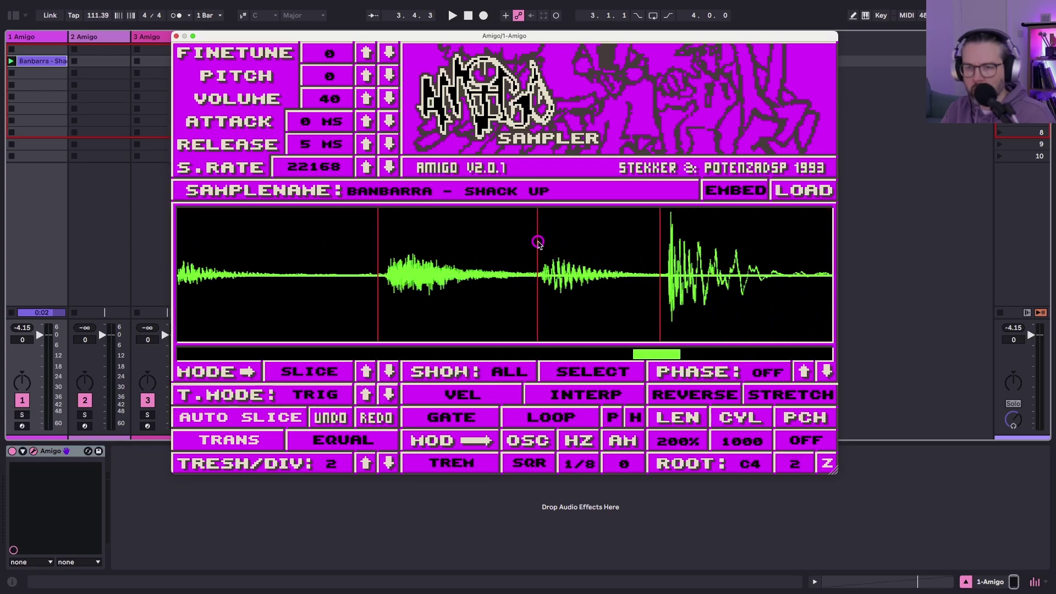
Adjust the slice starts in the second half of the break to sit right at each hit's onset
{"action": "left_click_drag", "start_coordinate": [538, 242], "coordinate": [605, 255]}
{"action": "left_click_drag", "start_coordinate": [702, 295], "coordinate": [722, 259]}
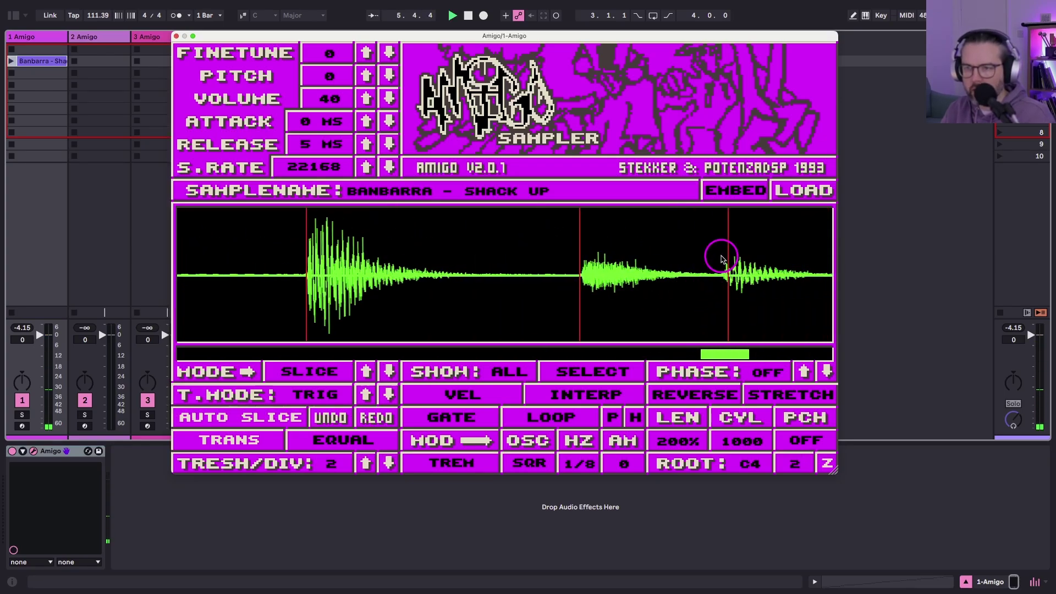
{"action": "scroll", "coordinate": [720, 253], "scroll_direction": "right", "scroll_amount": 5}
{"action": "scroll", "coordinate": [720, 253], "scroll_direction": "left", "scroll_amount": 3}
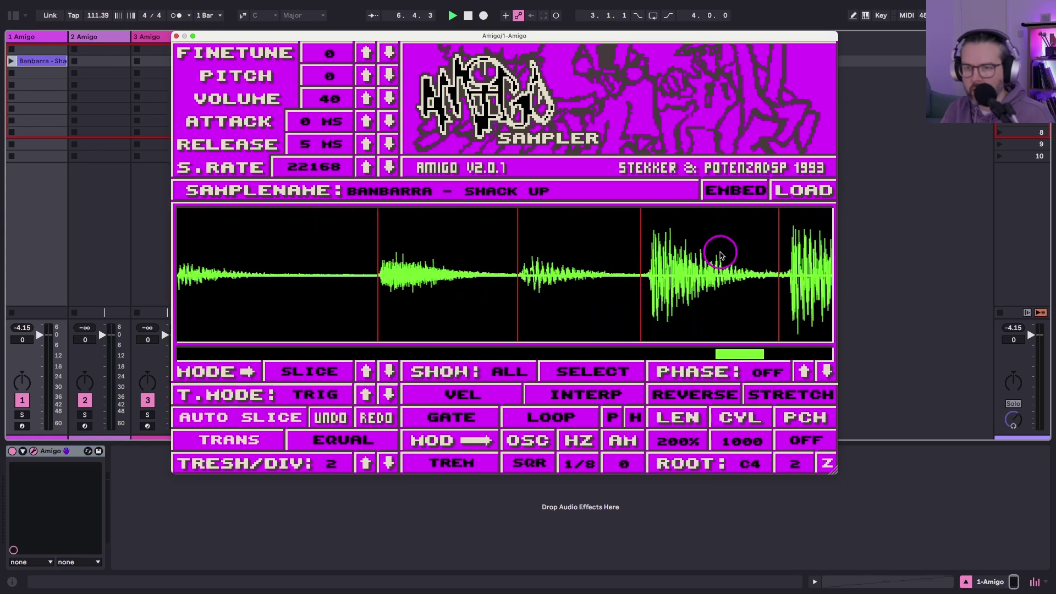
Restart the clip on the first Amigo track and enable looping for it
{"action": "key", "text": "space"}
{"action": "left_click", "coordinate": [10, 62]}
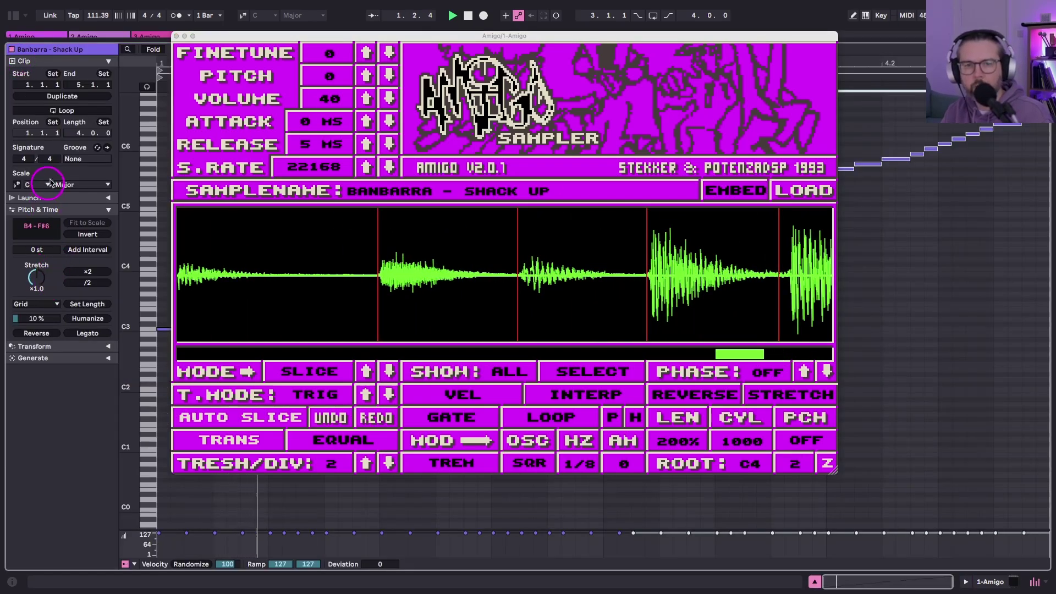
{"action": "left_click", "coordinate": [80, 115]}
Shift the slice starts of the closely spaced loud hits near the break's end right up to their transients
{"action": "scroll", "coordinate": [644, 258], "scroll_direction": "right", "scroll_amount": 4}
{"action": "left_click", "coordinate": [590, 247]}
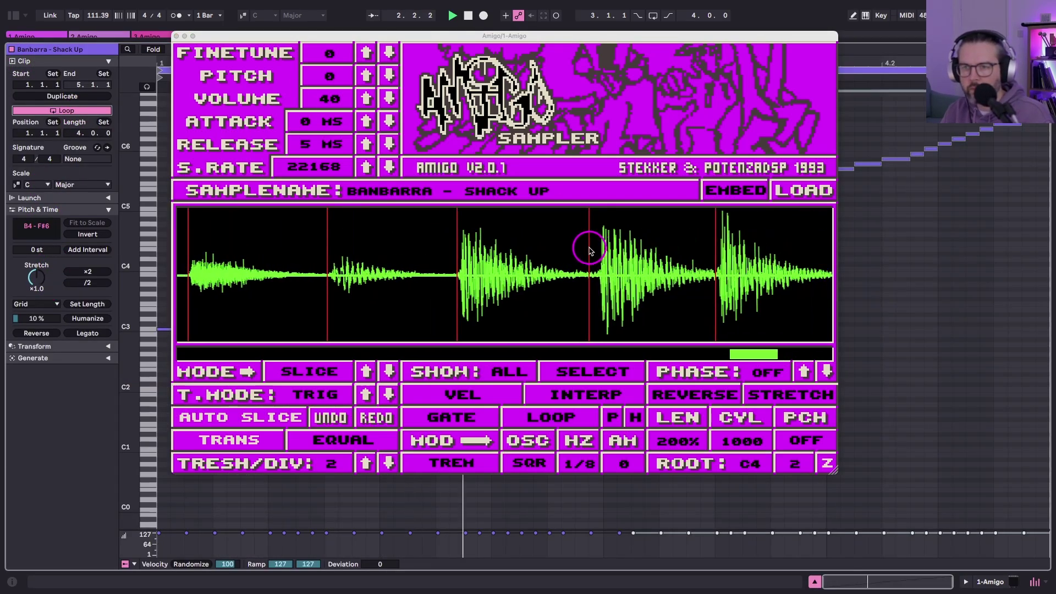
{"action": "left_click_drag", "start_coordinate": [590, 247], "coordinate": [598, 248]}
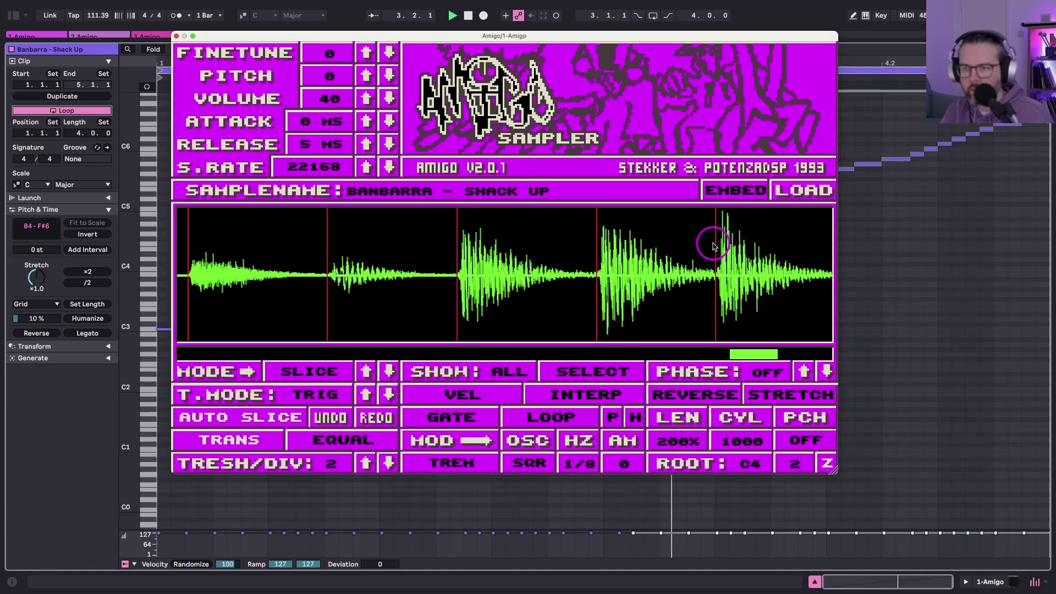
{"action": "scroll", "coordinate": [713, 242], "scroll_direction": "right", "scroll_amount": 5}
{"action": "scroll", "coordinate": [562, 260], "scroll_direction": "up", "scroll_amount": 10}
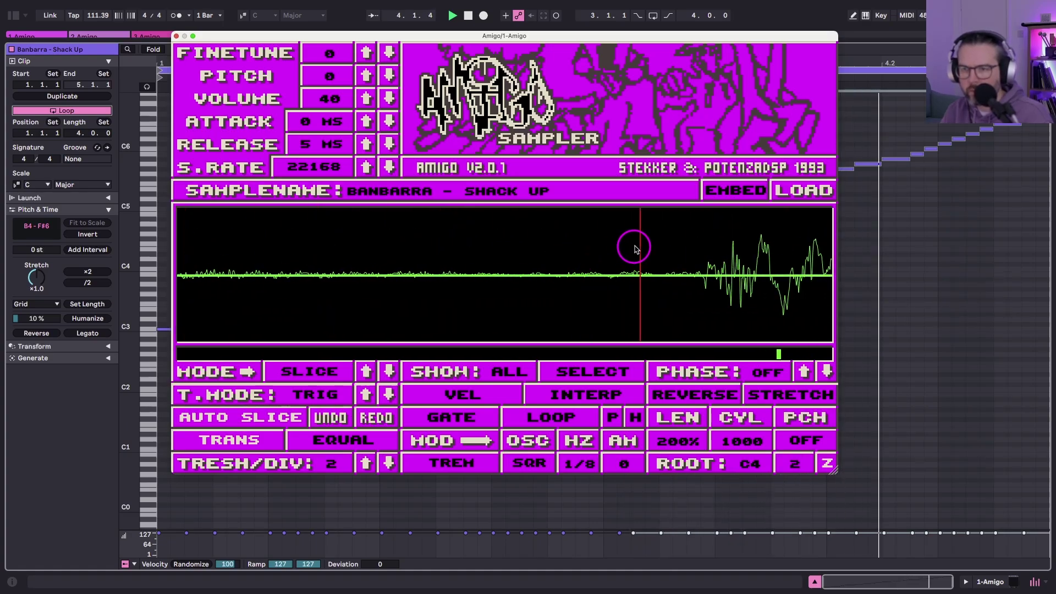
{"action": "left_click_drag", "start_coordinate": [638, 246], "coordinate": [662, 248]}
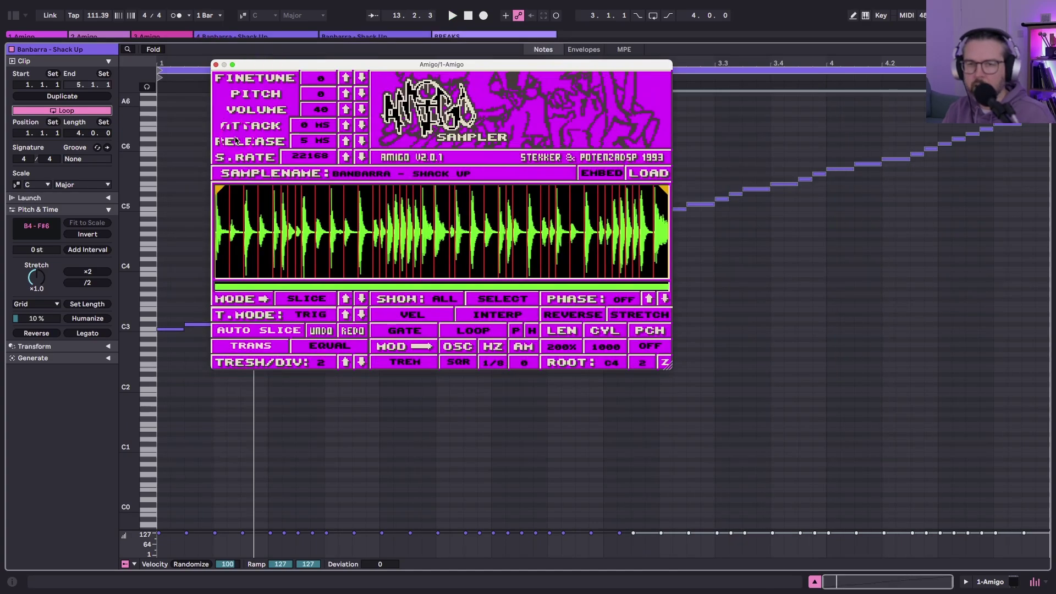
{"action": "left_click_drag", "start_coordinate": [249, 65], "coordinate": [249, 70]}
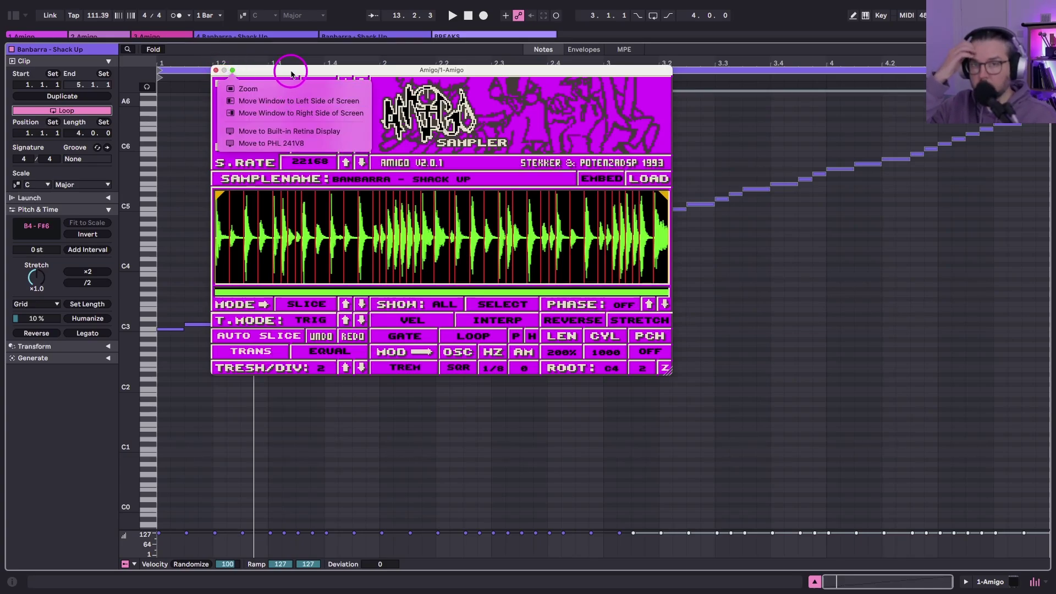
{"action": "left_click_drag", "start_coordinate": [287, 71], "coordinate": [257, 75]}
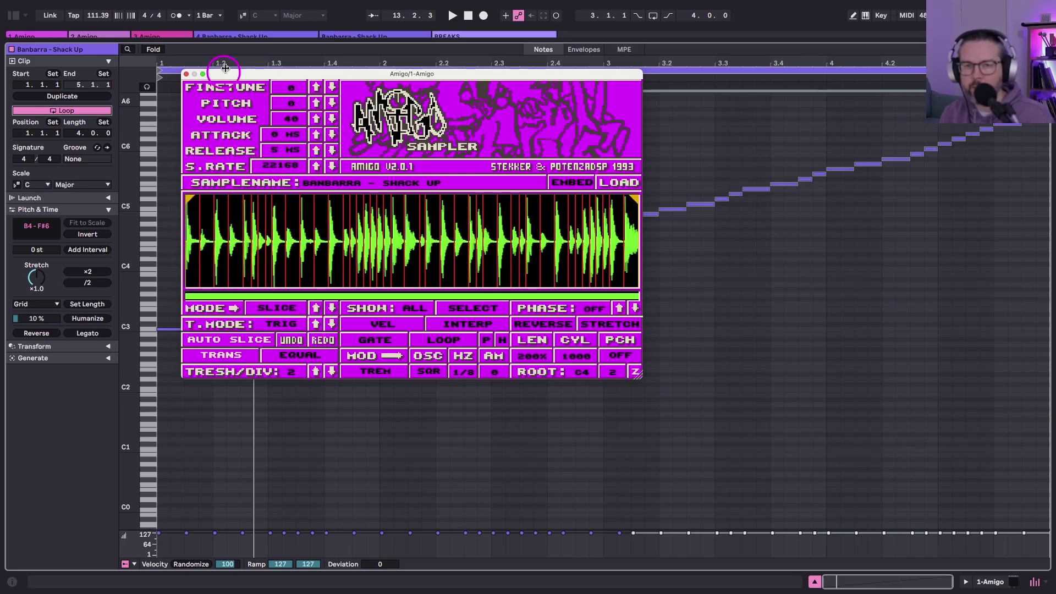
{"action": "left_click_drag", "start_coordinate": [236, 76], "coordinate": [219, 73]}
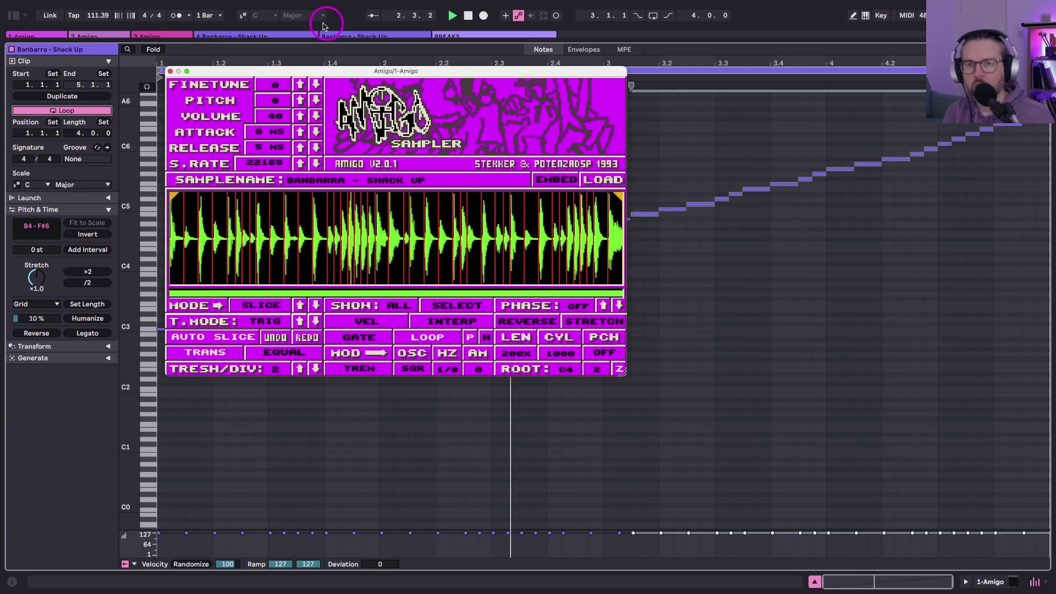
{"action": "left_click_drag", "start_coordinate": [198, 72], "coordinate": [226, 117]}
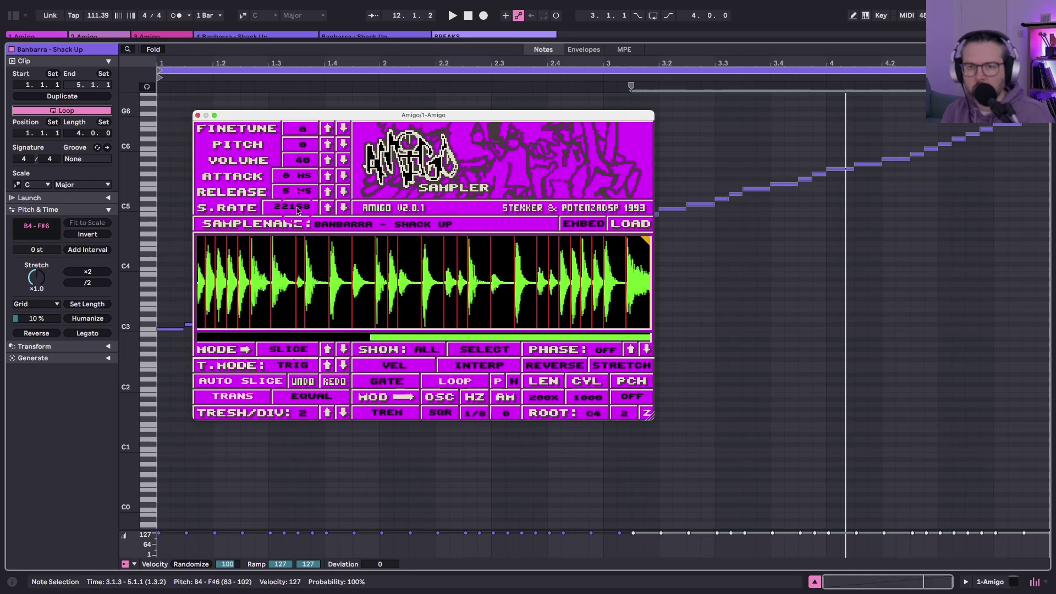
Sweep Amigo's sample rate while the clip plays and settle on 19704
{"action": "left_click_drag", "start_coordinate": [295, 208], "coordinate": [290, 240]}
{"action": "key", "text": "space"}
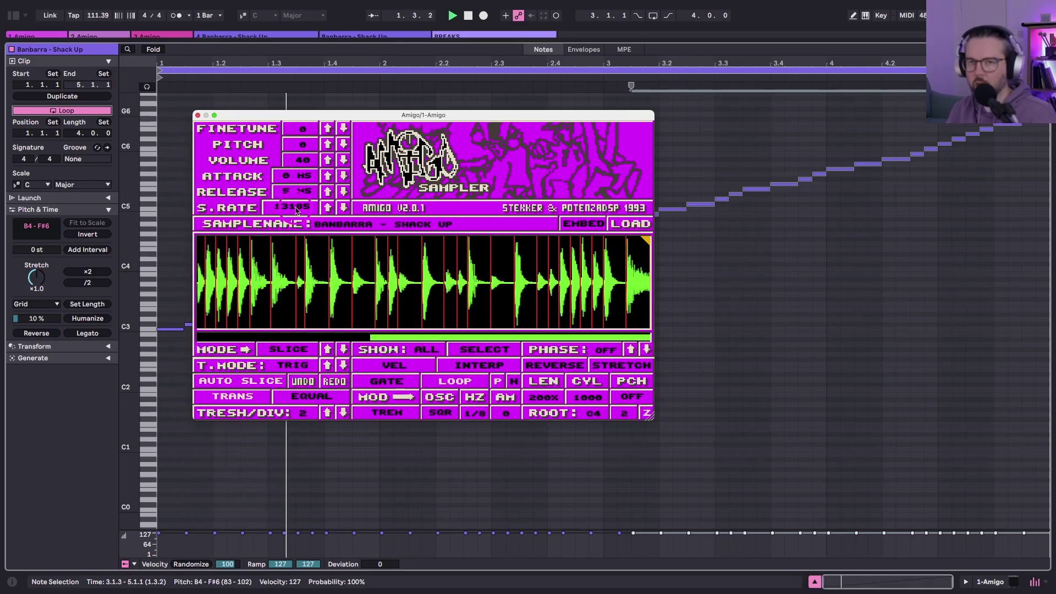
{"action": "scroll", "coordinate": [296, 210], "scroll_direction": "down", "scroll_amount": 2}
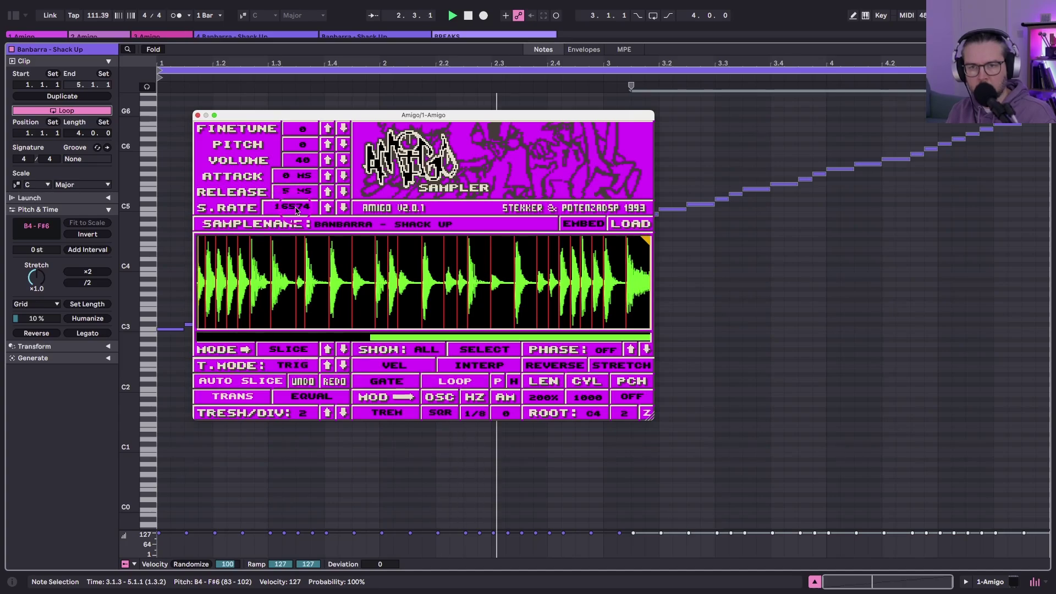
{"action": "scroll", "coordinate": [296, 209], "scroll_direction": "down", "scroll_amount": 2}
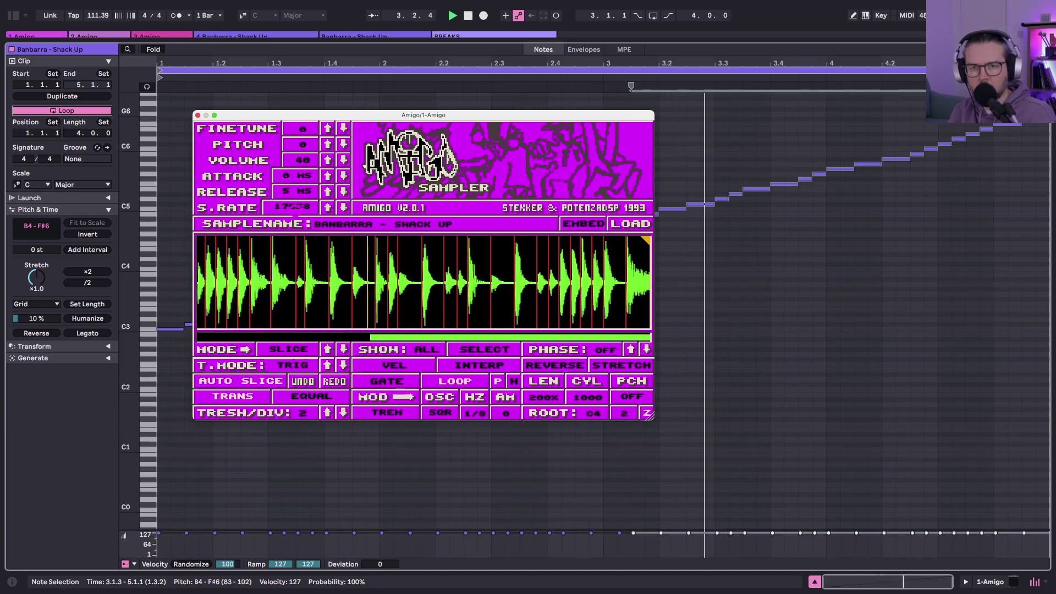
{"action": "scroll", "coordinate": [296, 210], "scroll_direction": "up", "scroll_amount": 1}
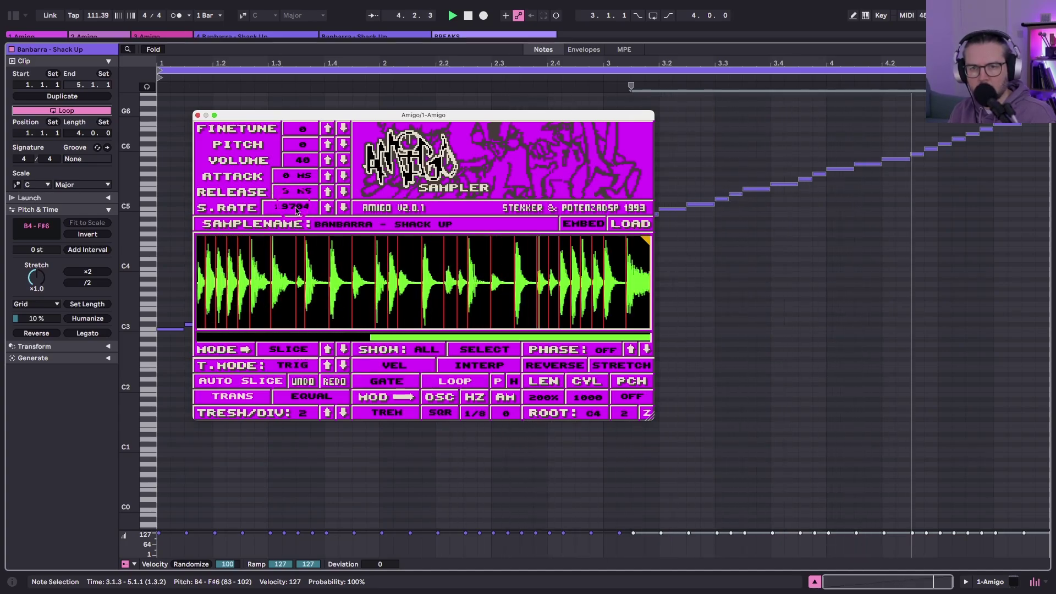
Close the sampler window, rename the first track's clip MASTER and the track 241124_Amigo Banbarra Shack Up Break
{"action": "left_click", "coordinate": [198, 116]}
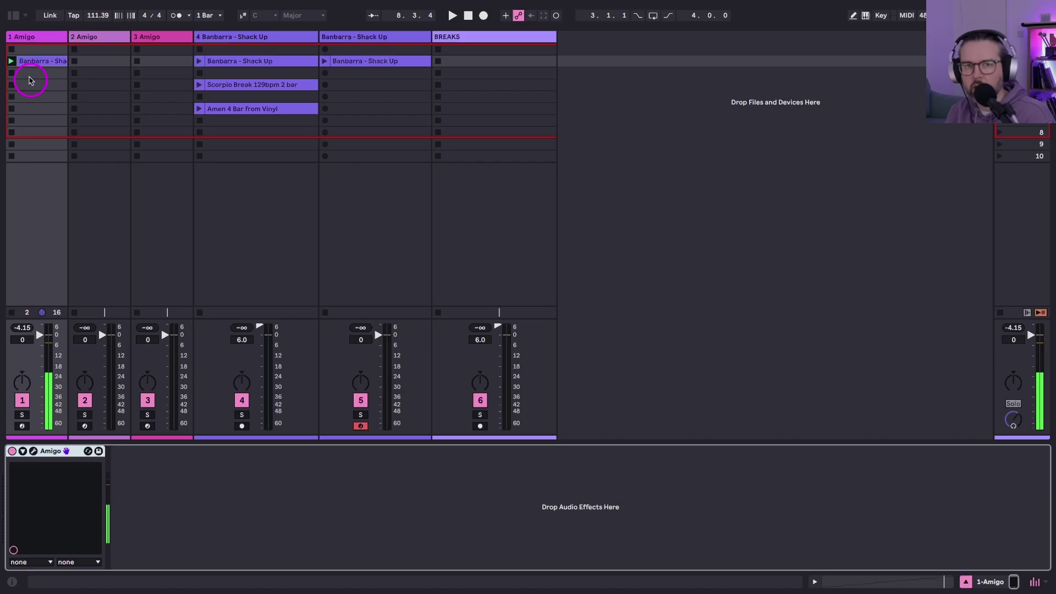
{"action": "left_click", "coordinate": [32, 64]}
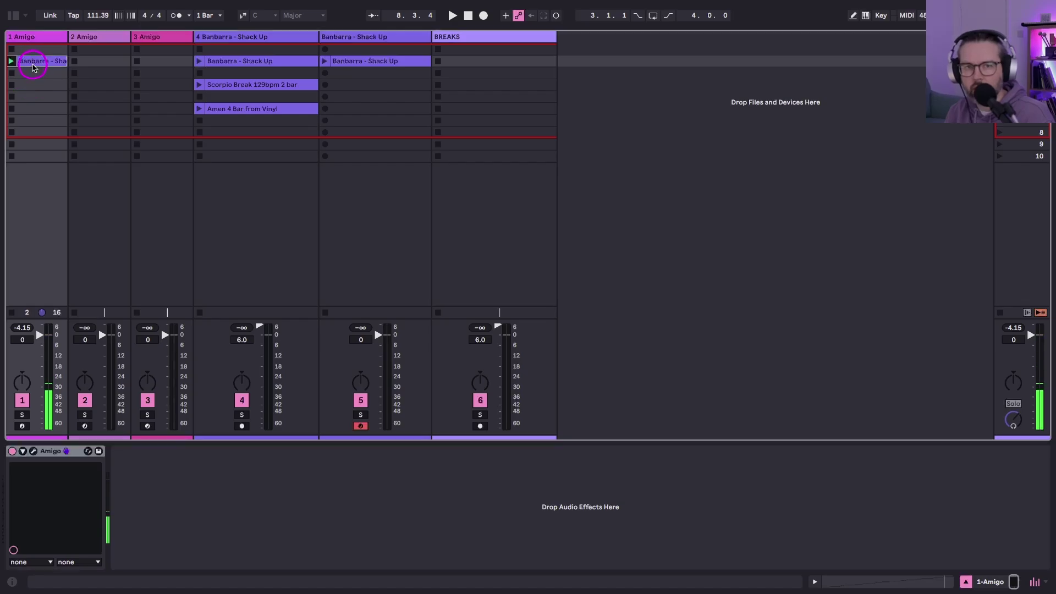
{"action": "type", "text": "MASTER"}
{"action": "left_click", "coordinate": [74, 36]}
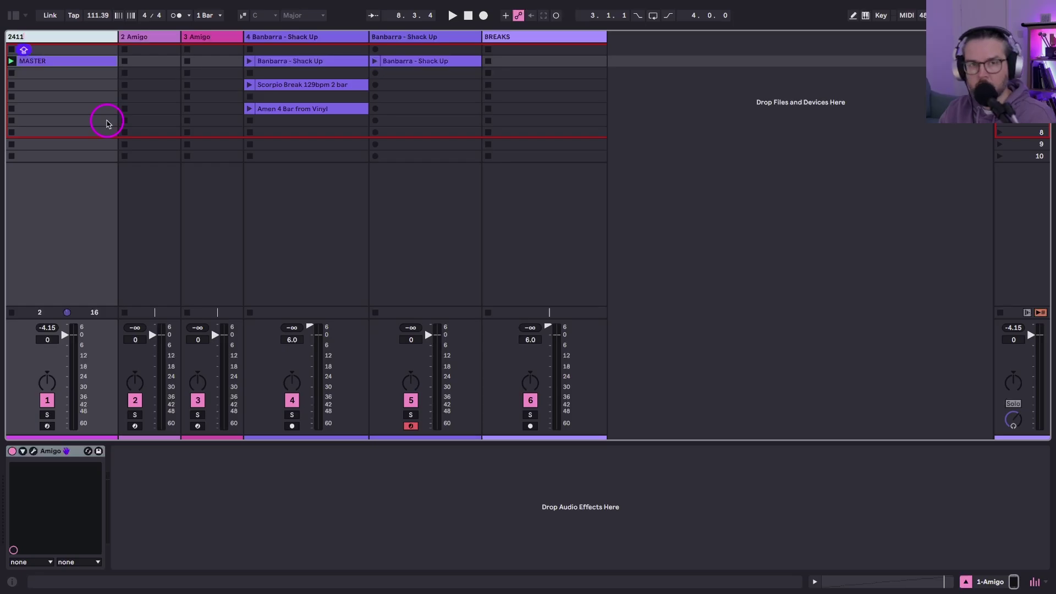
{"action": "mouse_move", "coordinate": [243, 3]}
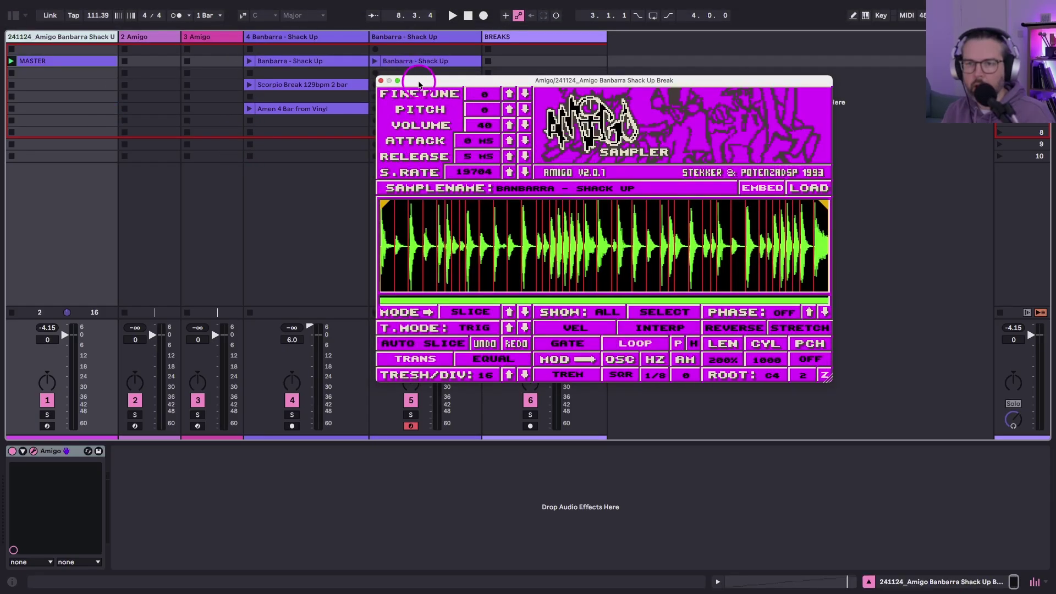
Move the Amigo window clear of the first tracks, set the project tempo to 170 BPM and play the MASTER clip
{"action": "left_click_drag", "start_coordinate": [421, 82], "coordinate": [538, 103]}
{"action": "double_click", "coordinate": [97, 16]}
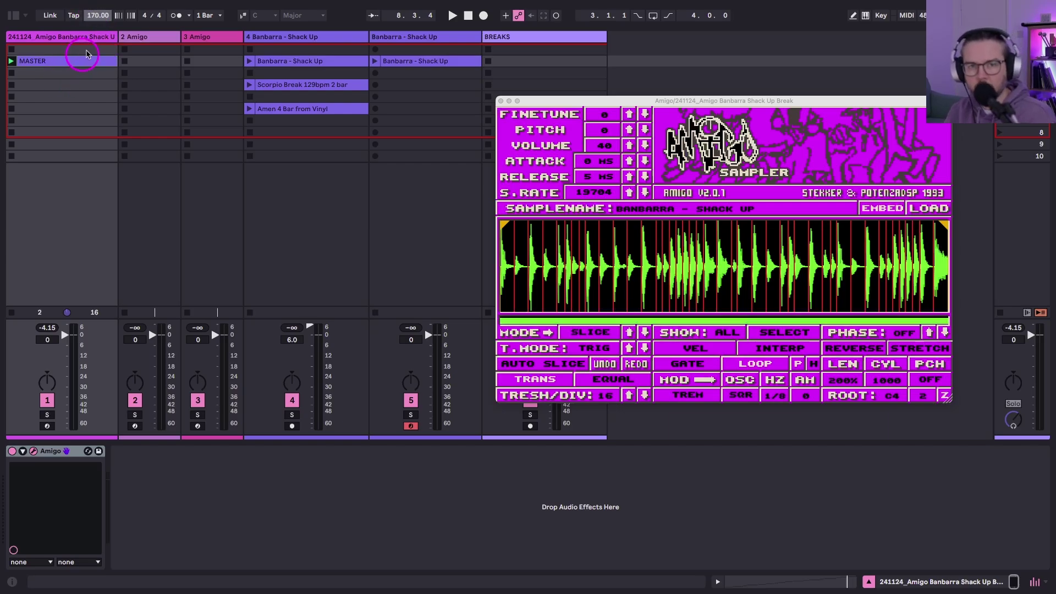
{"action": "key", "text": "space"}
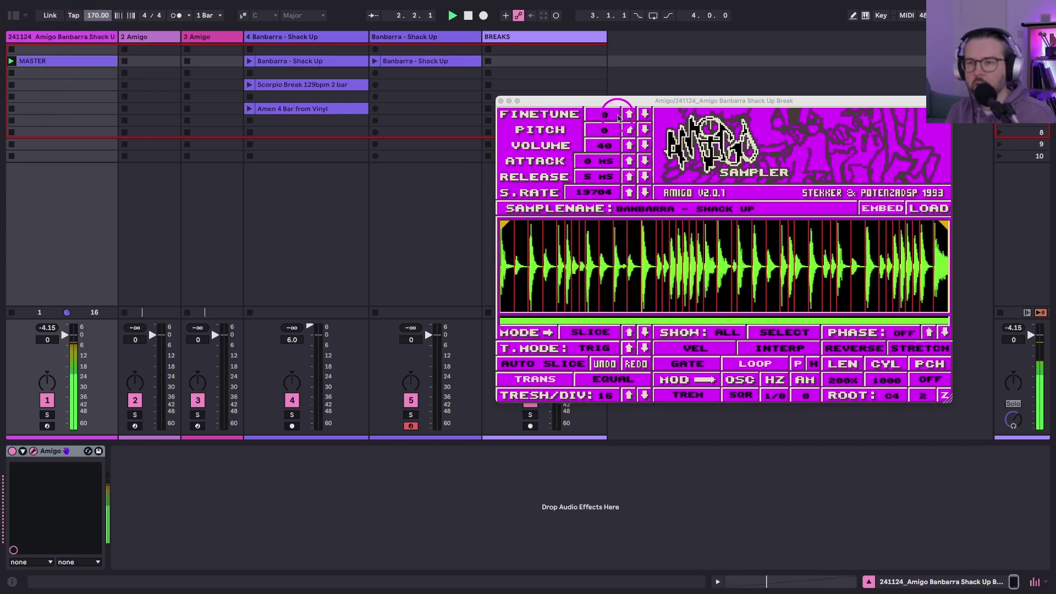
Stop playback and assign the first track's colour to its clips
{"action": "left_click", "coordinate": [607, 132]}
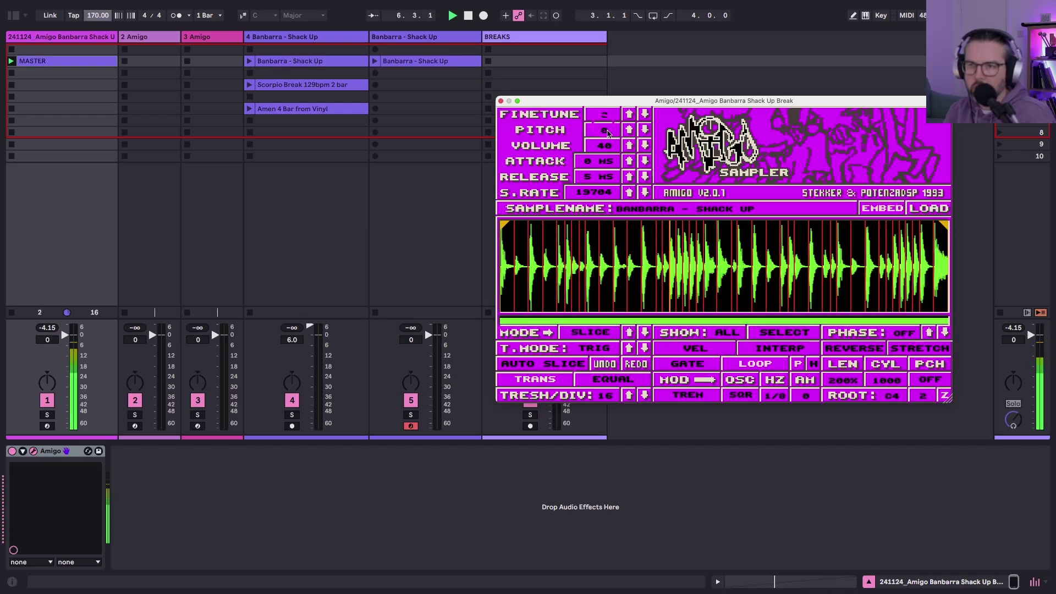
{"action": "left_click", "coordinate": [28, 60]}
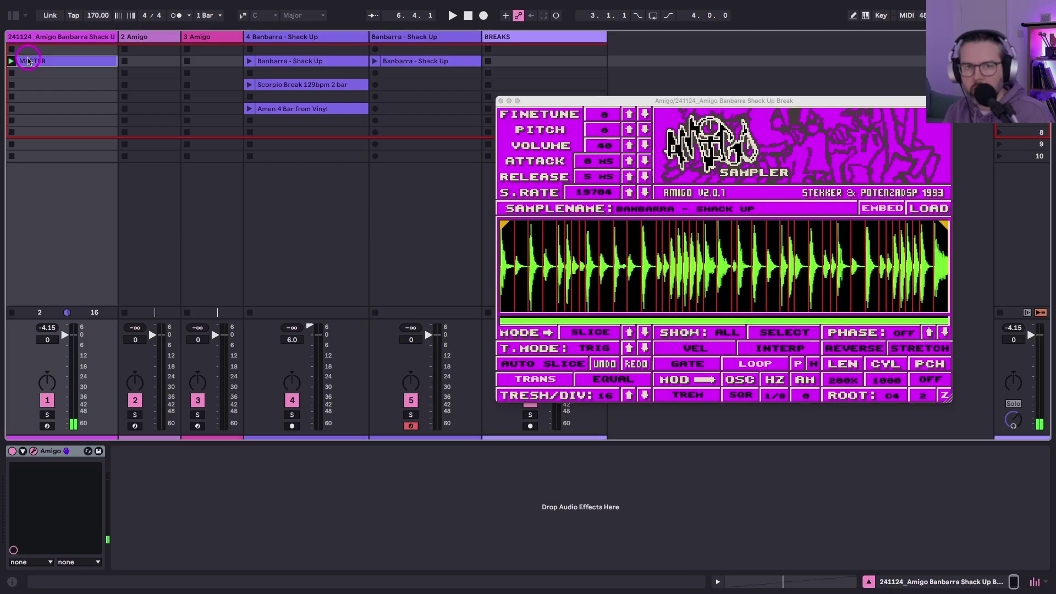
{"action": "right_click", "coordinate": [38, 37]}
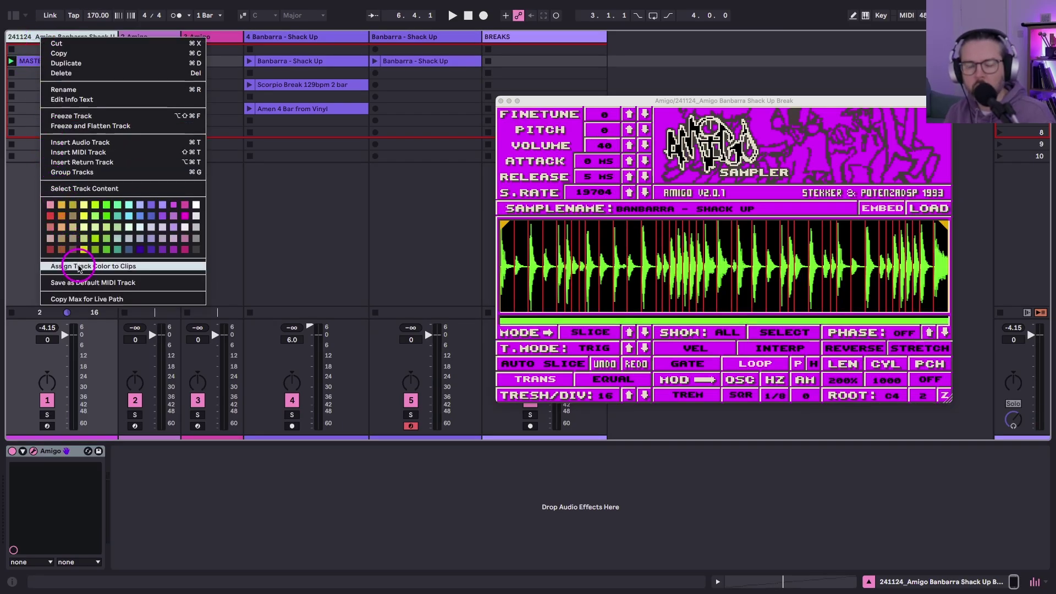
{"action": "left_click", "coordinate": [79, 268]}
Place the MASTER clip at bar 9 of the first track in the arrangement and switch that track to arrangement playback
{"action": "key", "text": "Tab"}
{"action": "left_click_drag", "start_coordinate": [29, 61], "coordinate": [91, 74]}
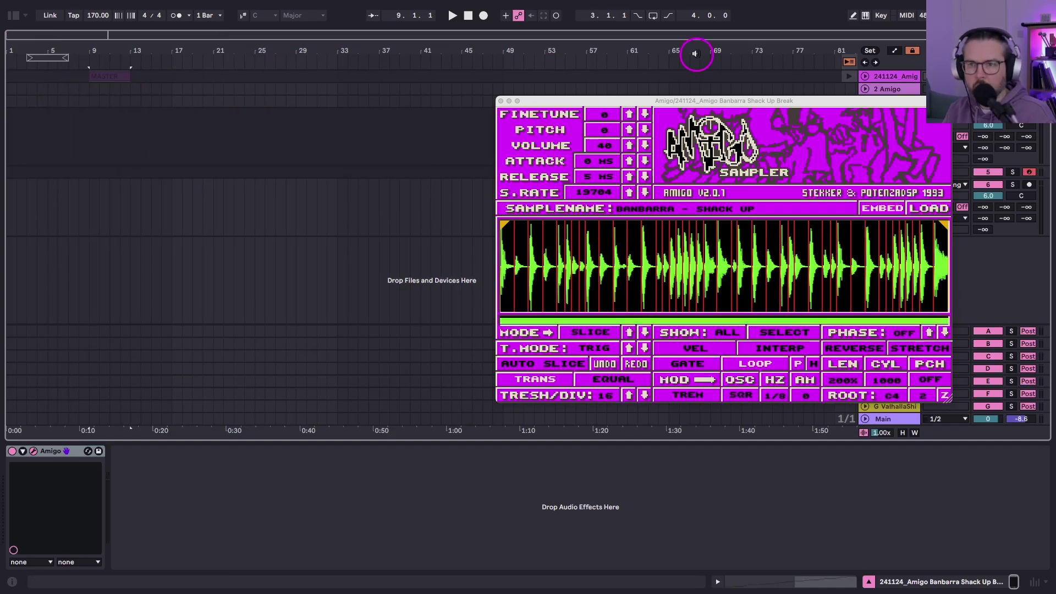
{"action": "left_click", "coordinate": [849, 62]}
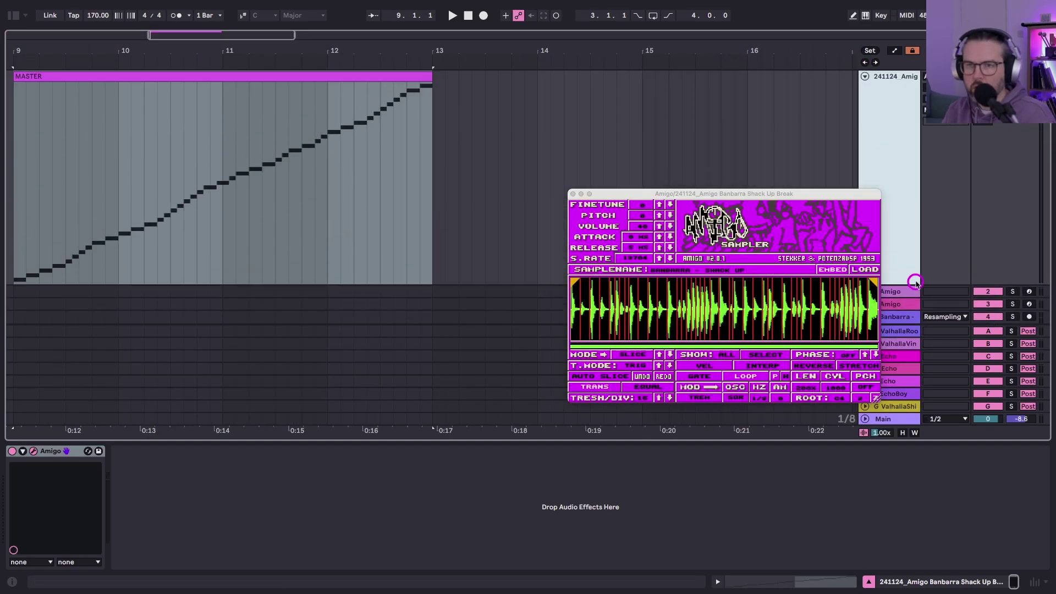
{"action": "scroll", "coordinate": [416, 221], "scroll_direction": "left", "scroll_amount": 5}
{"action": "scroll", "coordinate": [317, 187], "scroll_direction": "right", "scroll_amount": 2}
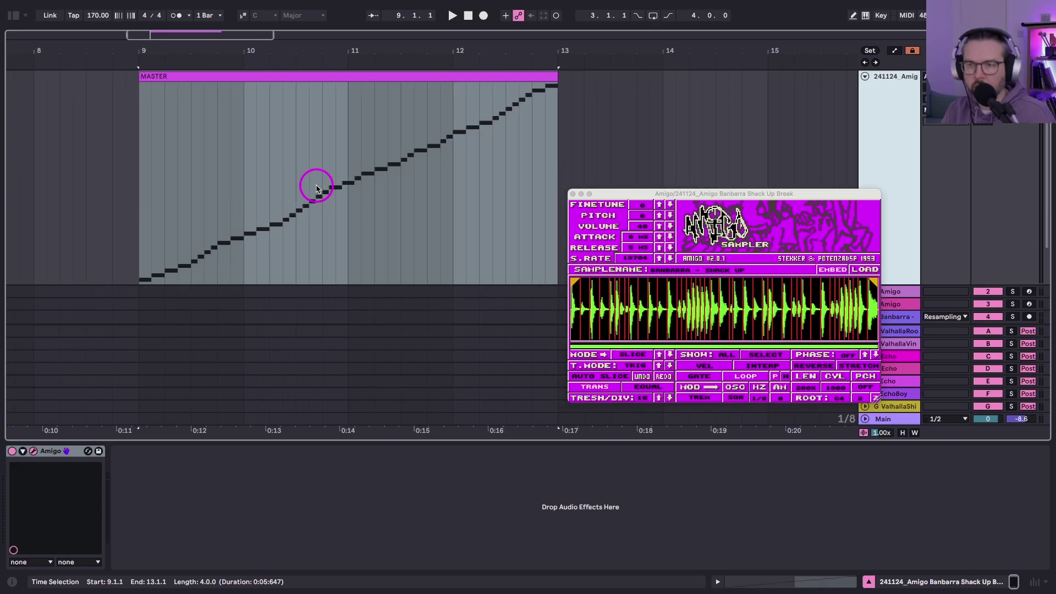
{"action": "scroll", "coordinate": [316, 188], "scroll_direction": "right", "scroll_amount": 1}
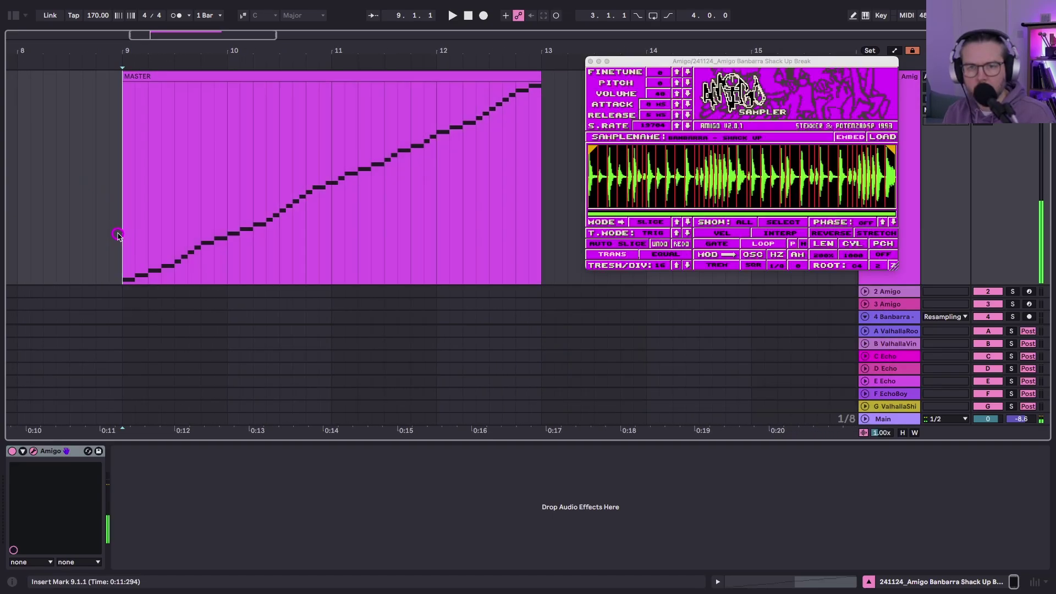
Audition the MASTER clip's bar 9 slices, starting with the range 9.1.1 to 9.2.3
{"action": "left_click_drag", "start_coordinate": [121, 234], "coordinate": [164, 244]}
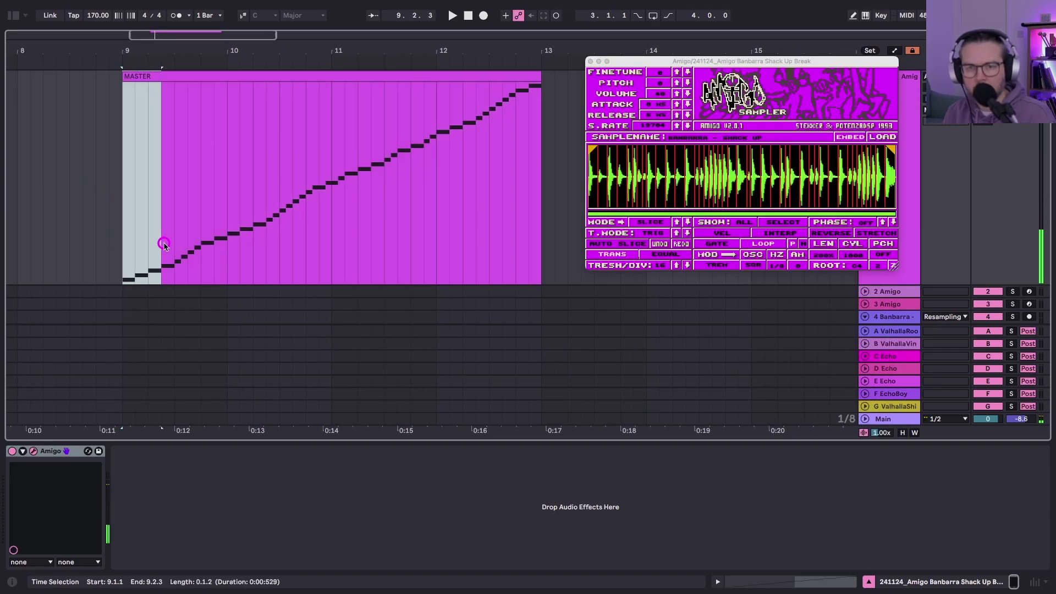
{"action": "key", "text": "space"}
{"action": "key", "text": "space"}
{"action": "key", "text": "space"}
{"action": "key", "text": "space"}
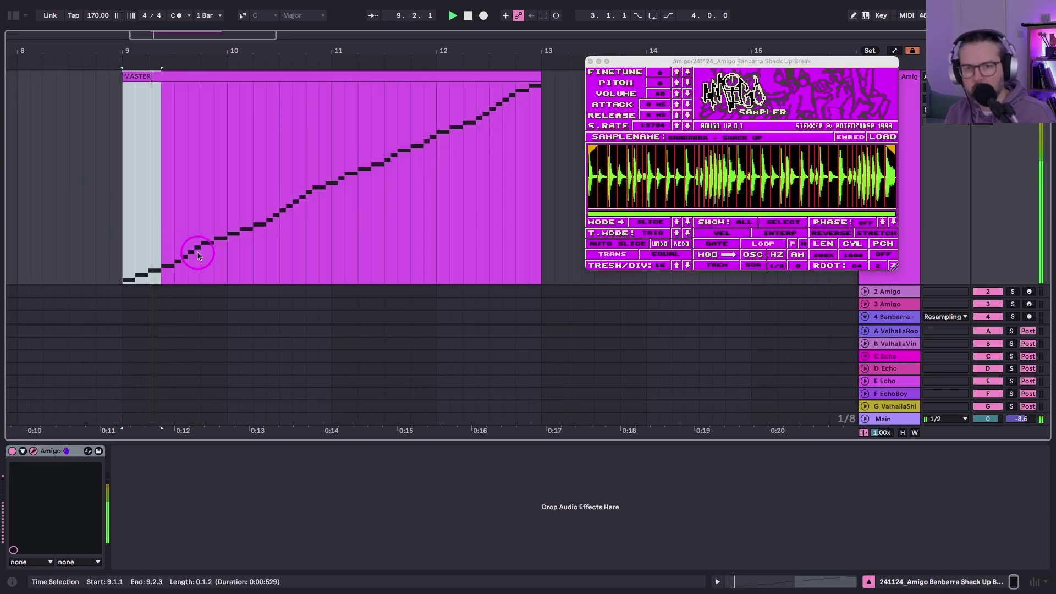
{"action": "left_click", "coordinate": [198, 256]}
{"action": "key", "text": "space"}
{"action": "key", "text": "space"}
{"action": "key", "text": "space"}
{"action": "left_click", "coordinate": [218, 255]}
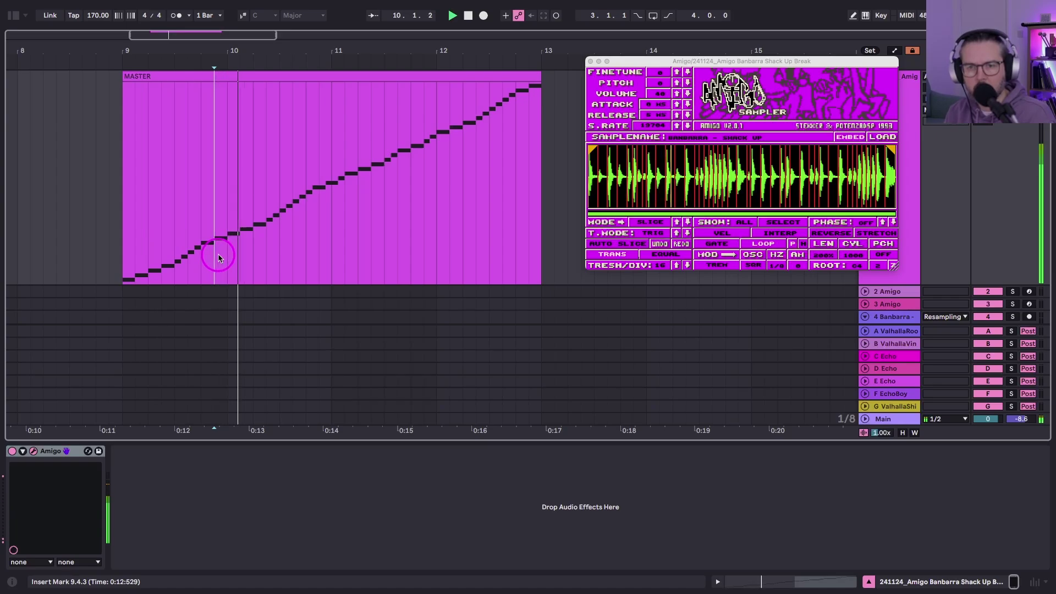
Copy the phrase from 10.1.1 to 10.2.3 onto the start of bar 9, duplicate it once and play it
{"action": "left_click_drag", "start_coordinate": [228, 254], "coordinate": [266, 250]}
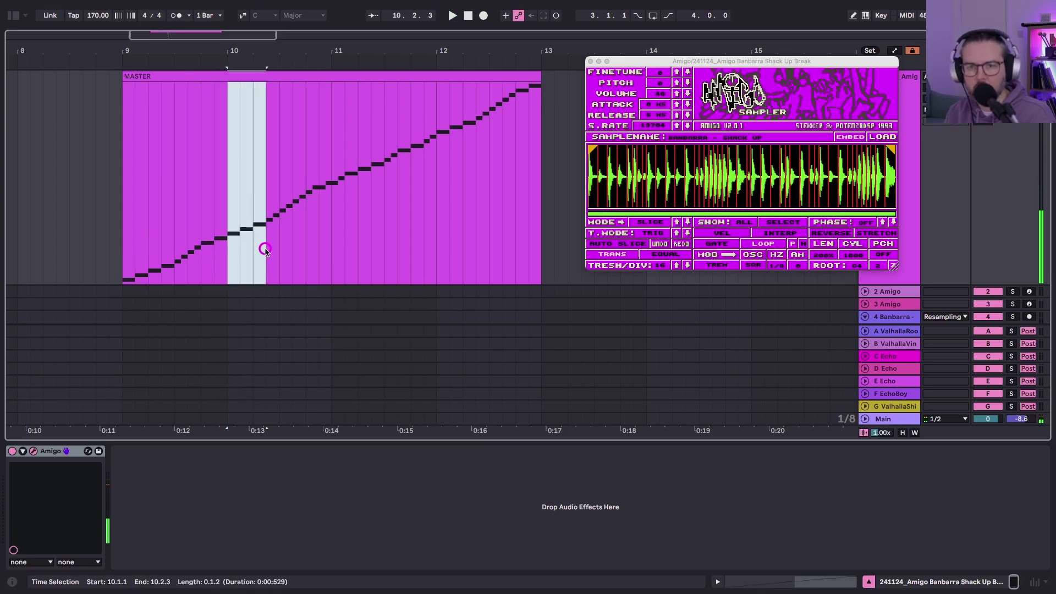
{"action": "left_click", "coordinate": [120, 254]}
{"action": "key", "text": "super+v"}
{"action": "key", "text": "super+d"}
{"action": "left_click", "coordinate": [122, 235]}
{"action": "key", "text": "space"}
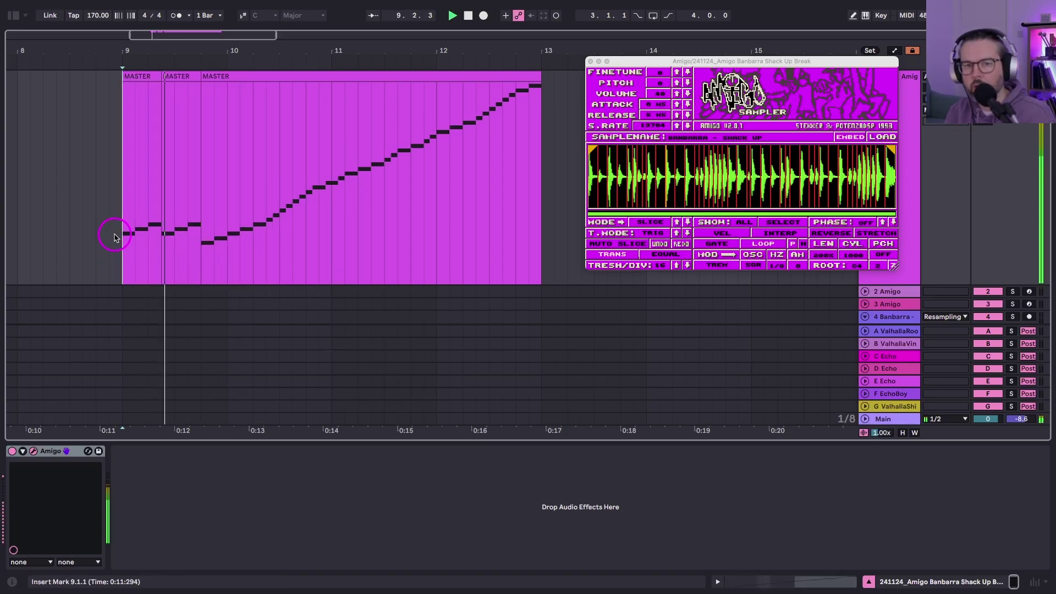
Extend the second phrase clip in bar 9 up to 10.1.1 and play the pattern from 9.1.1
{"action": "left_click", "coordinate": [198, 76]}
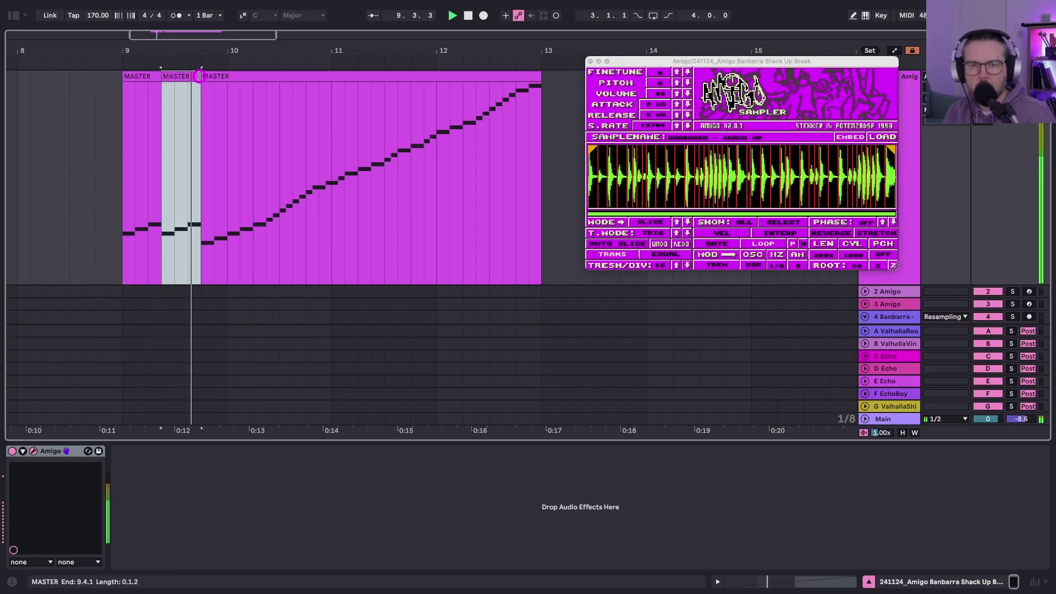
{"action": "left_click_drag", "start_coordinate": [199, 76], "coordinate": [229, 87]}
{"action": "left_click", "coordinate": [127, 132]}
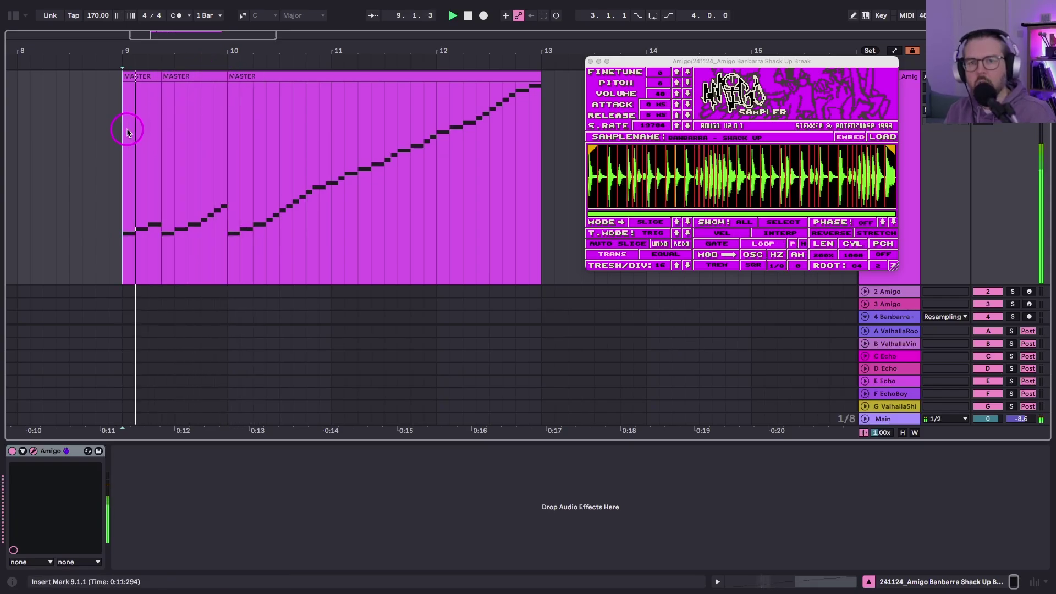
{"action": "left_click", "coordinate": [209, 77]}
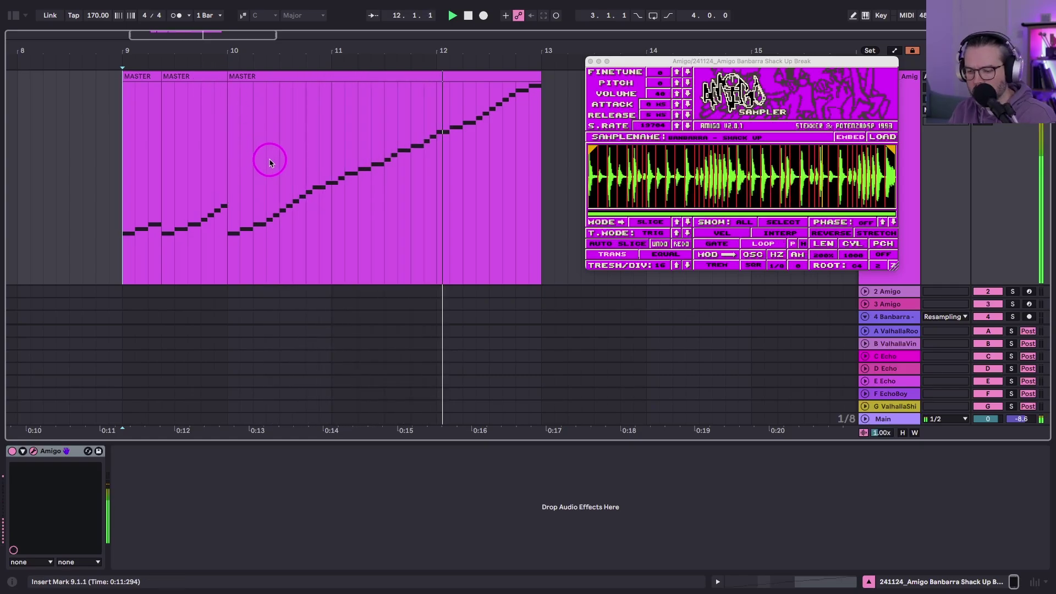
{"action": "left_click", "coordinate": [122, 176]}
{"action": "key", "text": "space"}
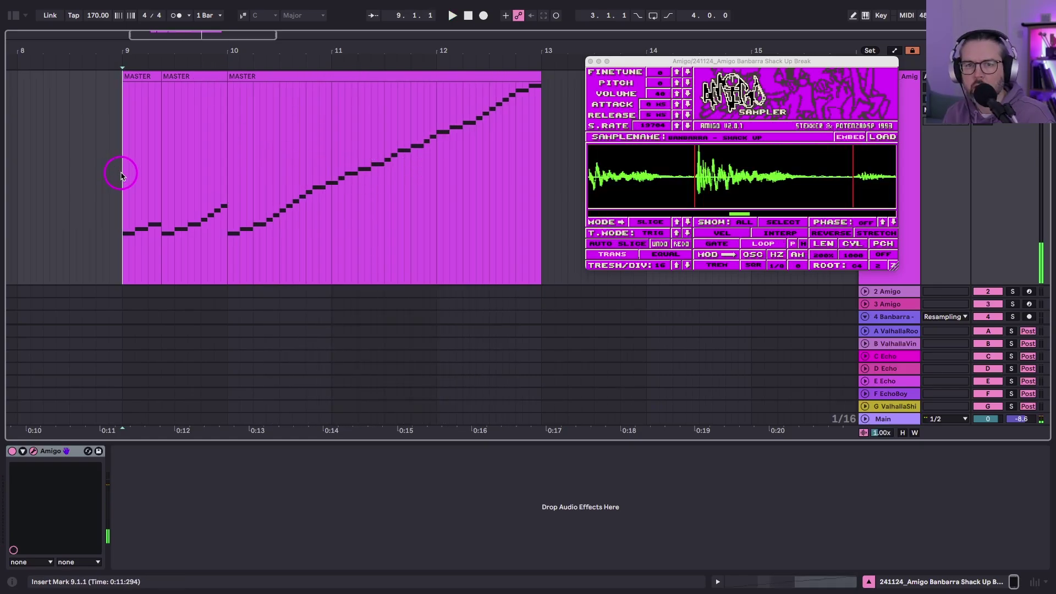
{"action": "key", "text": "space"}
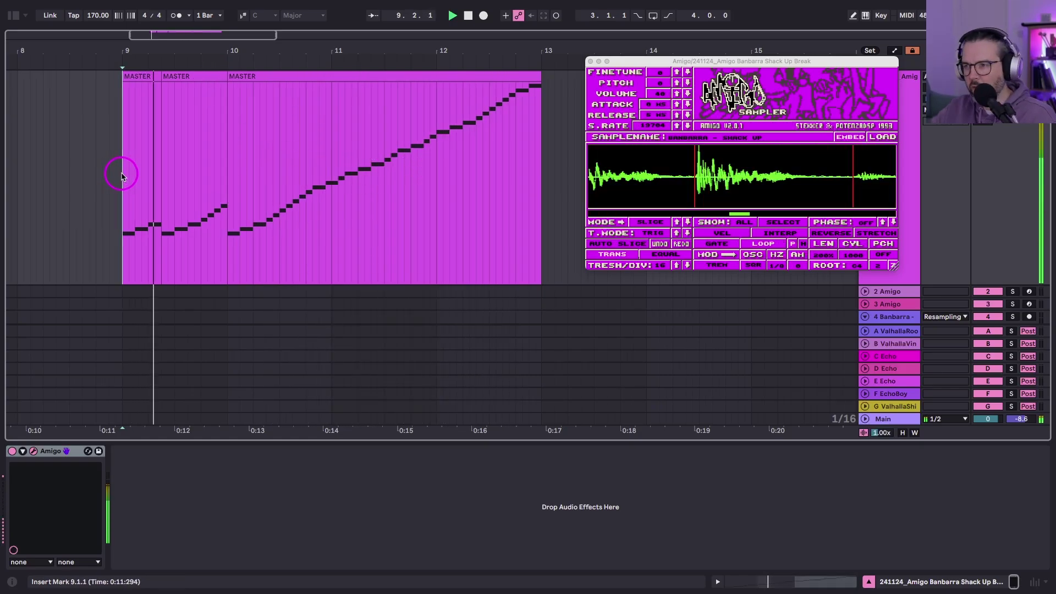
Fill bar 10 with repeated copies of the opening phrase clip
{"action": "left_click", "coordinate": [205, 78]}
{"action": "key", "text": "super+d"}
{"action": "key", "text": "super+d"}
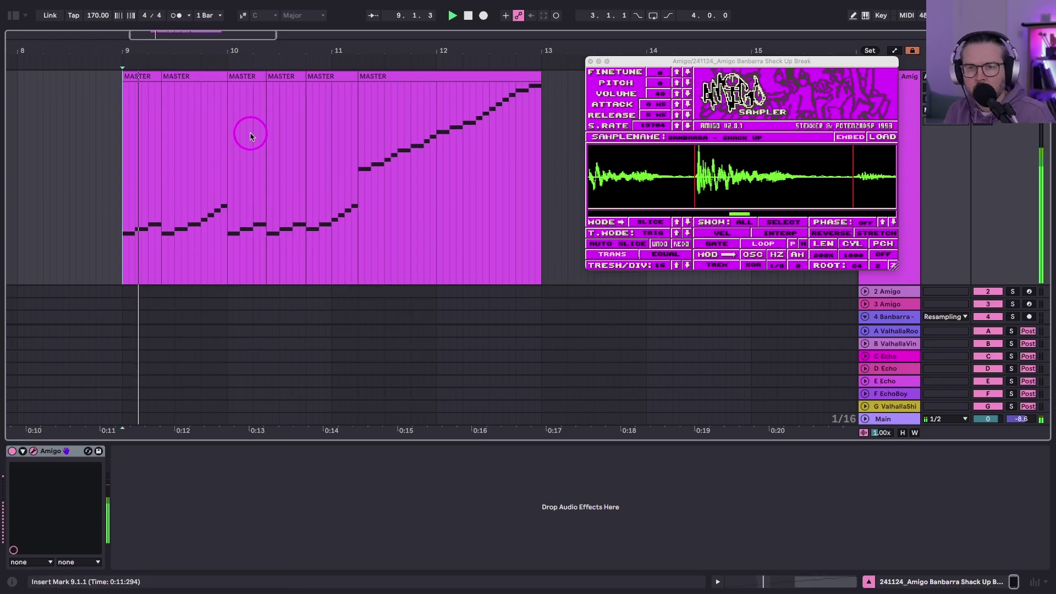
{"action": "left_click_drag", "start_coordinate": [254, 134], "coordinate": [266, 134]}
{"action": "left_click", "coordinate": [121, 168]}
Repeat the phrase pattern from bar 11 and replace the last hits of bars 9 and 10 with short copied slices
{"action": "left_click_drag", "start_coordinate": [332, 97], "coordinate": [123, 97]}
{"action": "key", "text": "super+d"}
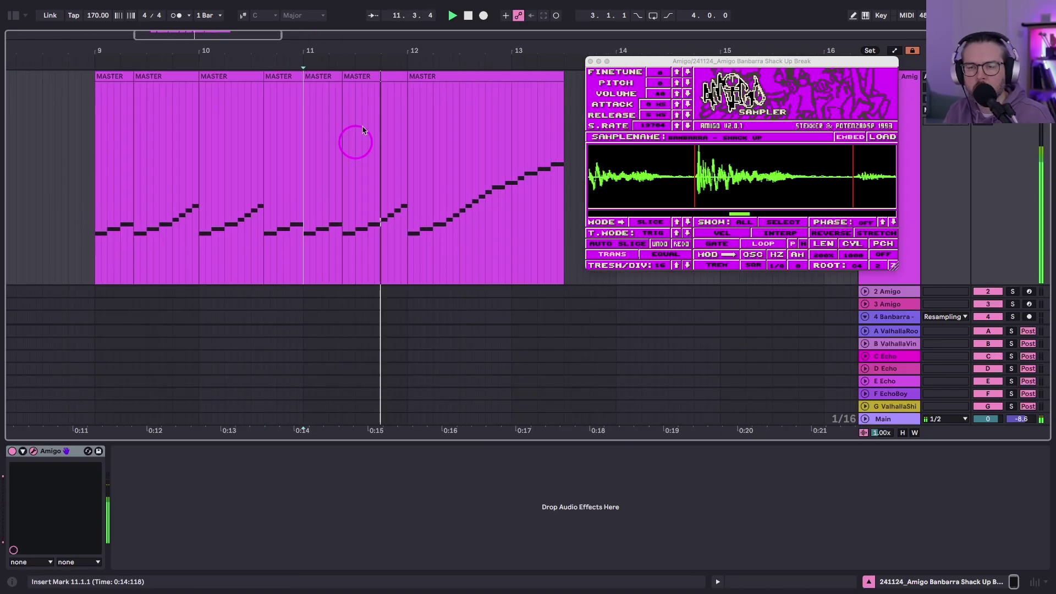
{"action": "left_click", "coordinate": [358, 77]}
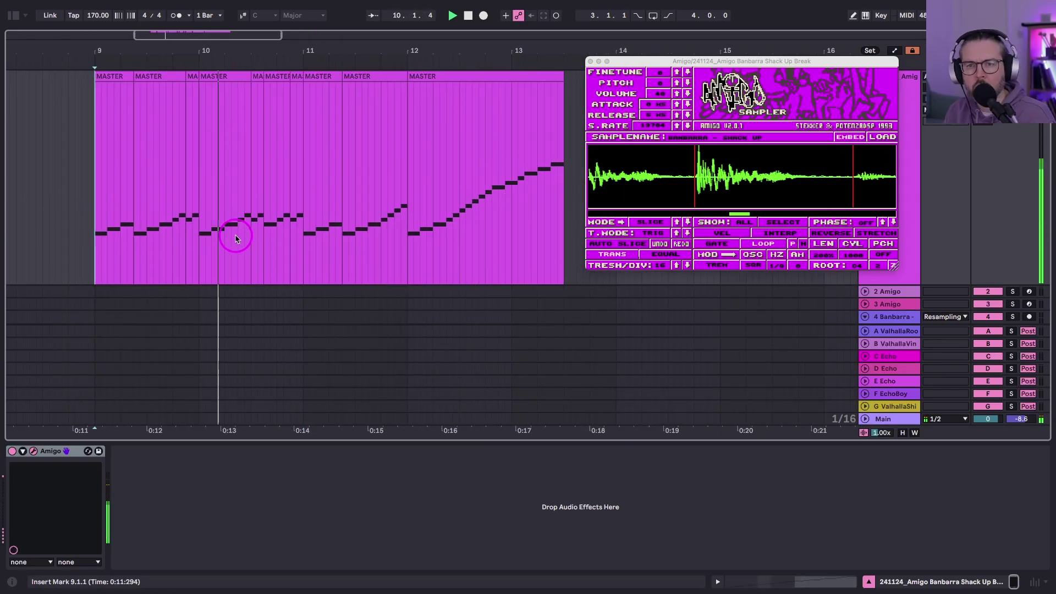
Duplicate the two-bar pattern of bars 9 and 10 onto bars 11 and 12 and play it
{"action": "key", "text": "space"}
{"action": "left_click", "coordinate": [305, 138]}
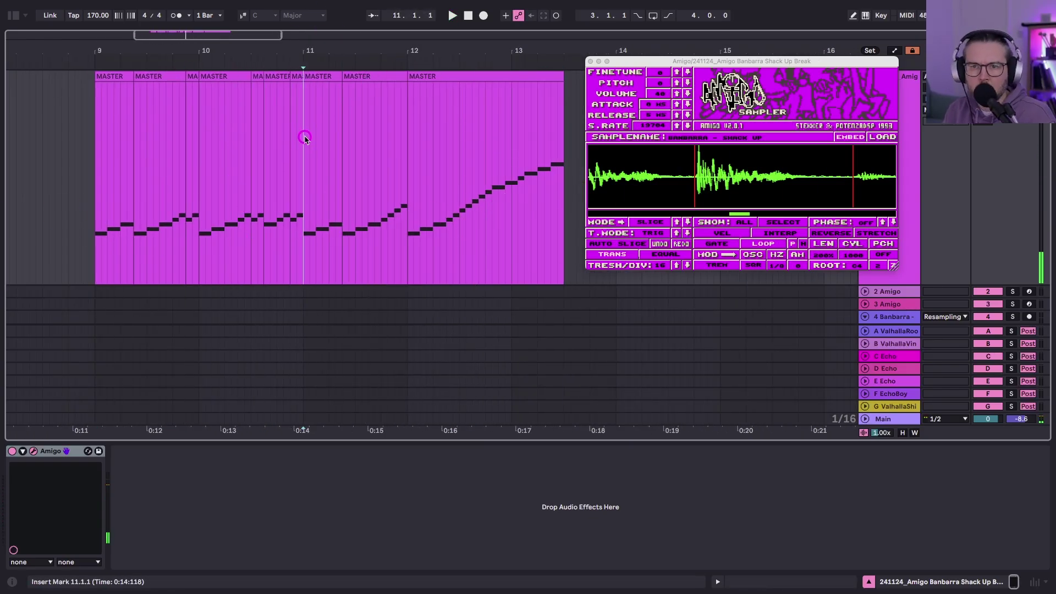
{"action": "left_click_drag", "start_coordinate": [305, 138], "coordinate": [94, 132]}
{"action": "key", "text": "ctrl+d"}
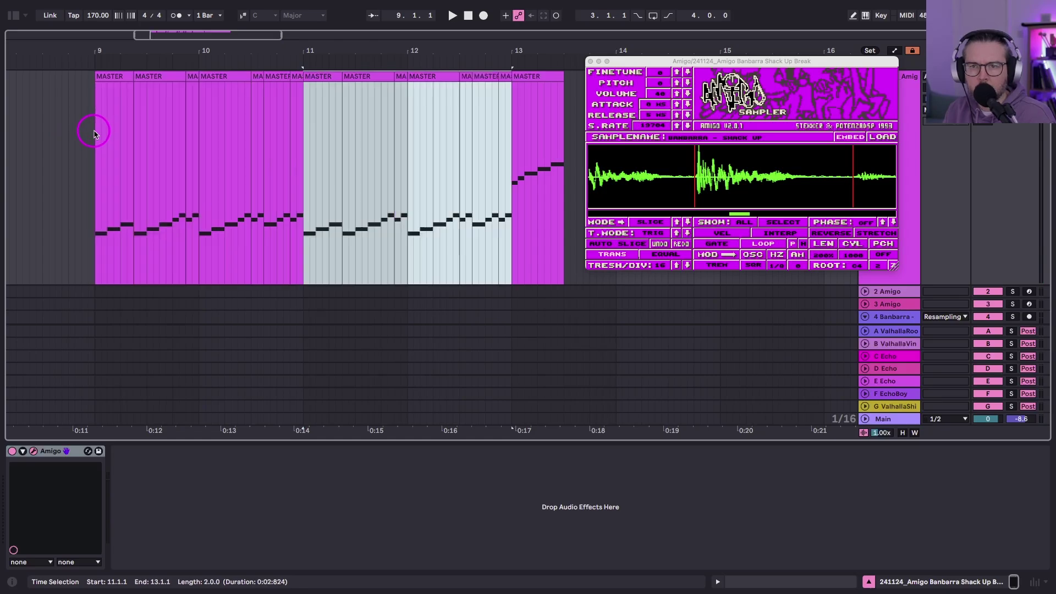
{"action": "key", "text": "space"}
Move the two slices at bar 13 to 12.3.3, remove the leftover MASTER clip and play the result
{"action": "left_click", "coordinate": [521, 75]}
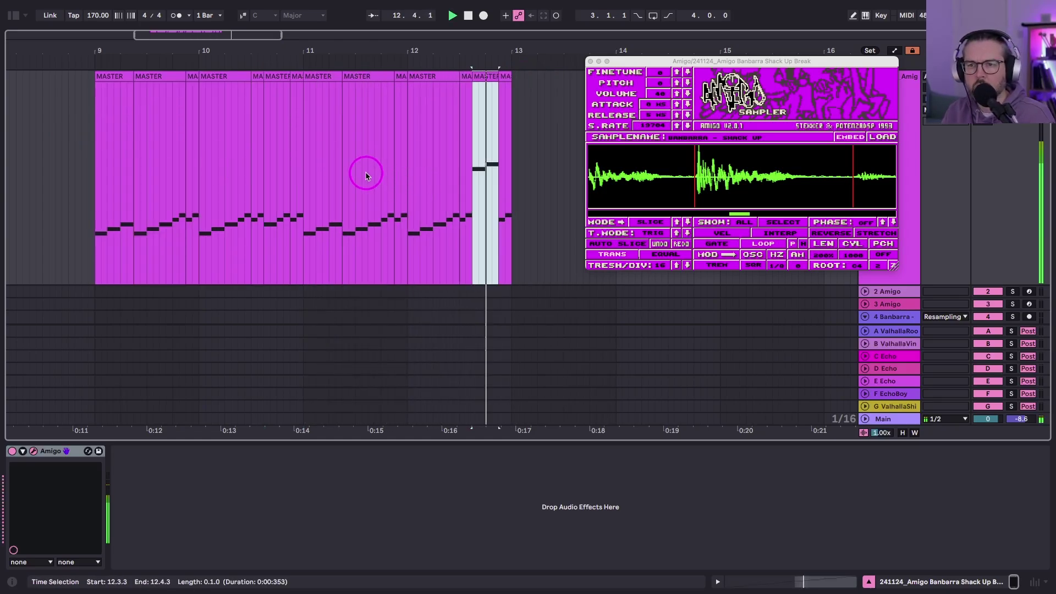
{"action": "left_click", "coordinate": [184, 168]}
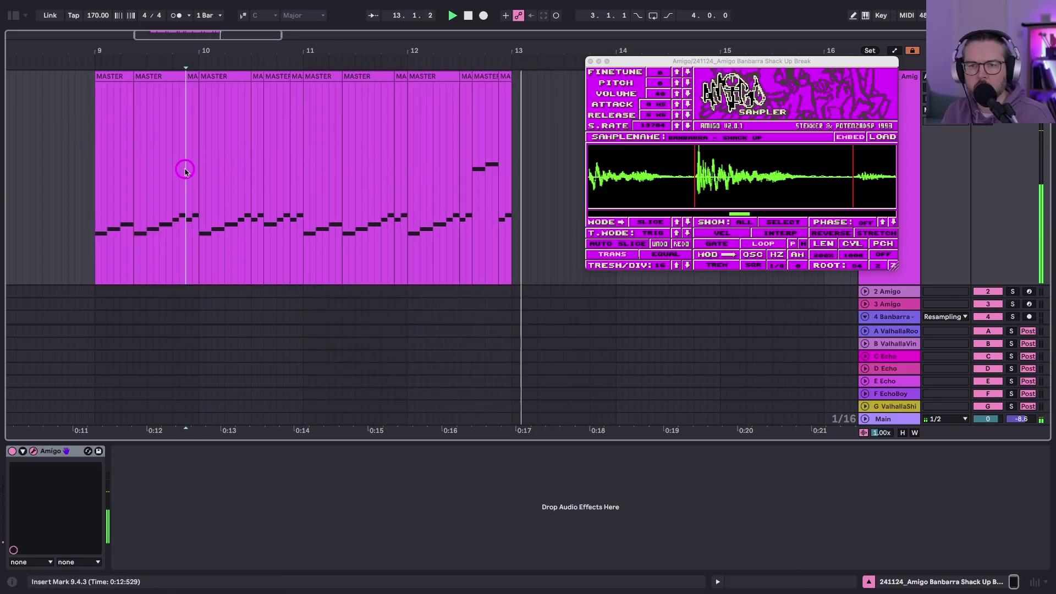
{"action": "key", "text": "space"}
{"action": "key", "text": "space"}
Finish bar 12 with a run of rising slices from 12.4.1 and play the four bars from 9.1.1
{"action": "mouse_move", "coordinate": [504, 76]}
{"action": "left_mouse_down"}
{"action": "mouse_move", "coordinate": [491, 78]}
{"action": "mouse_move", "coordinate": [512, 80]}
{"action": "left_mouse_up"}
{"action": "key", "text": "super+d"}
{"action": "left_click_drag", "start_coordinate": [512, 154], "coordinate": [94, 161]}
{"action": "key", "text": "space"}
{"action": "key", "text": "space"}
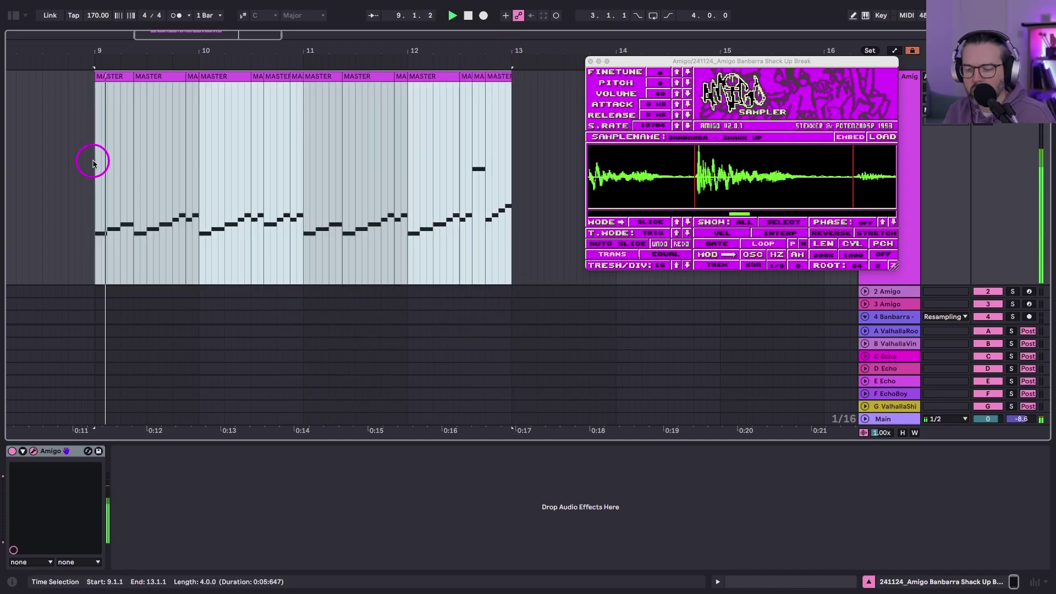
Duplicate the four-bar pattern onto bars 13 to 16 and lower Amigo's sample rate while it plays
{"action": "key", "text": "super+d"}
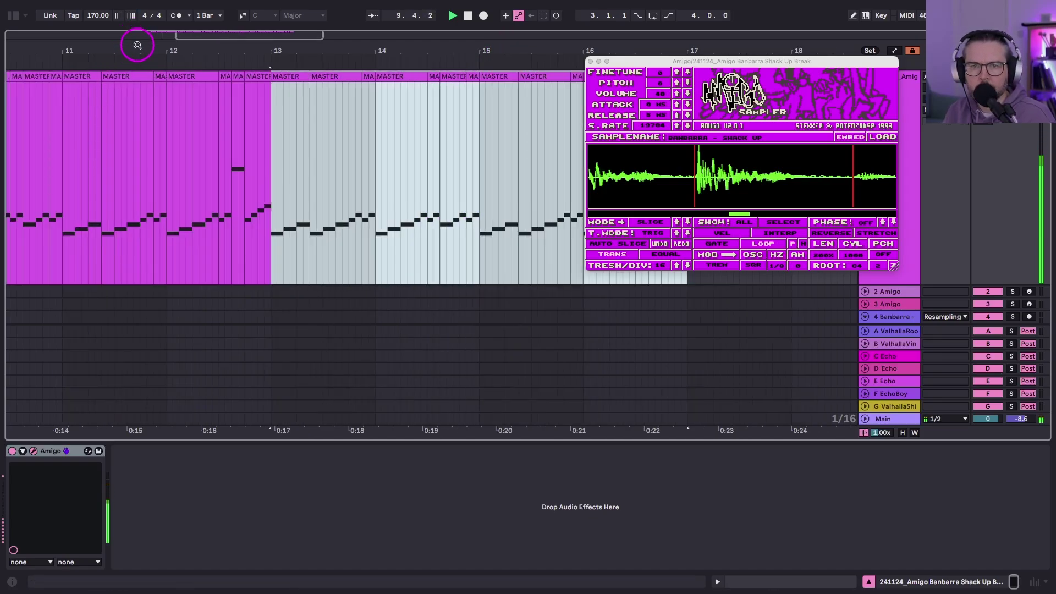
{"action": "left_click_drag", "start_coordinate": [138, 48], "coordinate": [137, 50]}
{"action": "scroll", "coordinate": [168, 162], "scroll_direction": "left", "scroll_amount": 5}
{"action": "scroll", "coordinate": [168, 163], "scroll_direction": "right", "scroll_amount": 3}
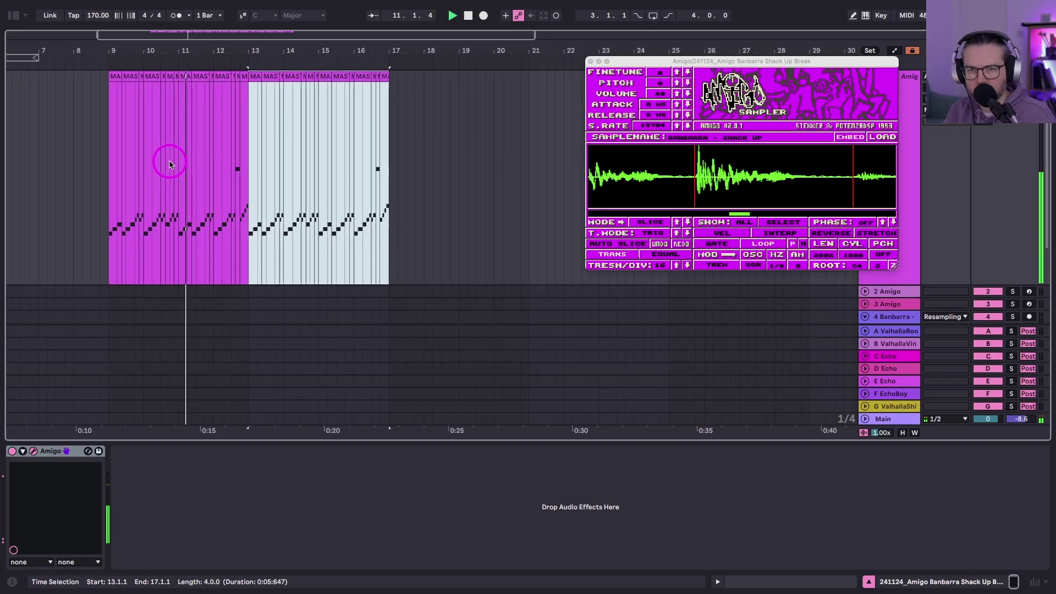
{"action": "left_click", "coordinate": [688, 126]}
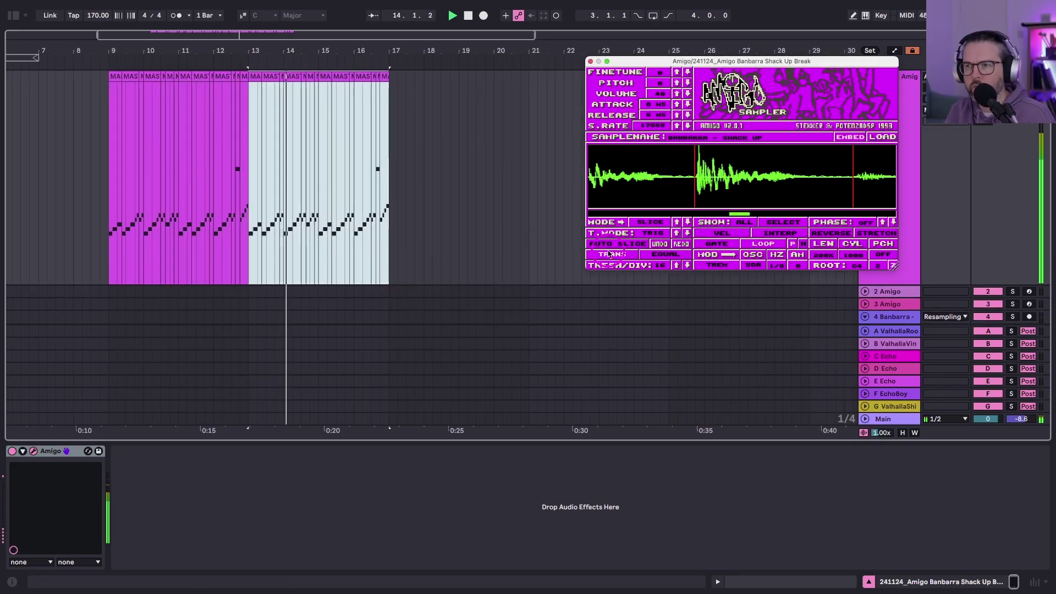
Place a fresh copy of the MASTER clip at 17.2.1 and play it from 17.3.1
{"action": "left_click_drag", "start_coordinate": [313, 51], "coordinate": [311, 48]}
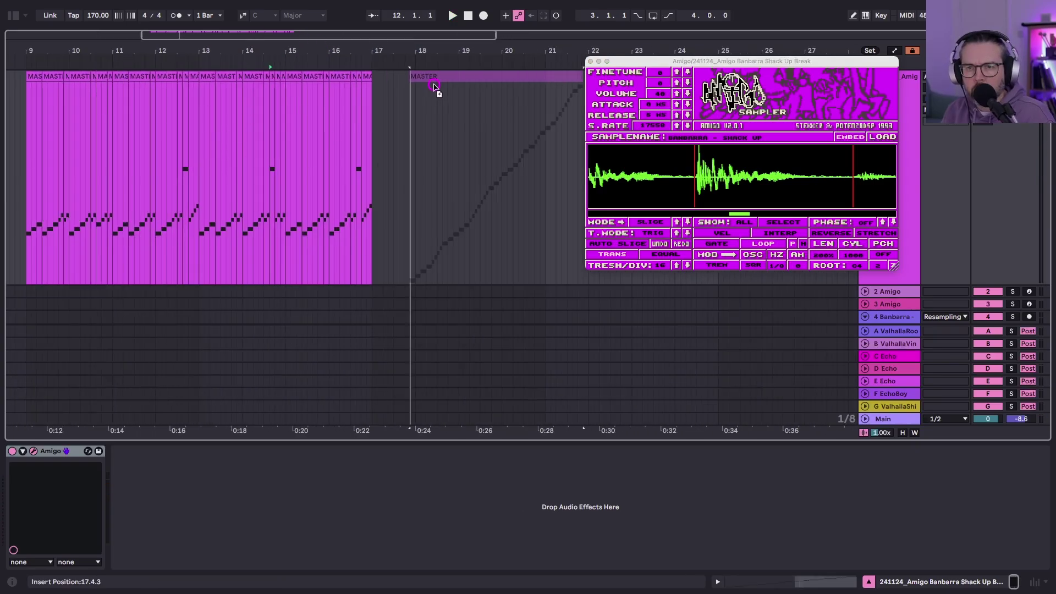
{"action": "left_click_drag", "start_coordinate": [435, 86], "coordinate": [384, 77]}
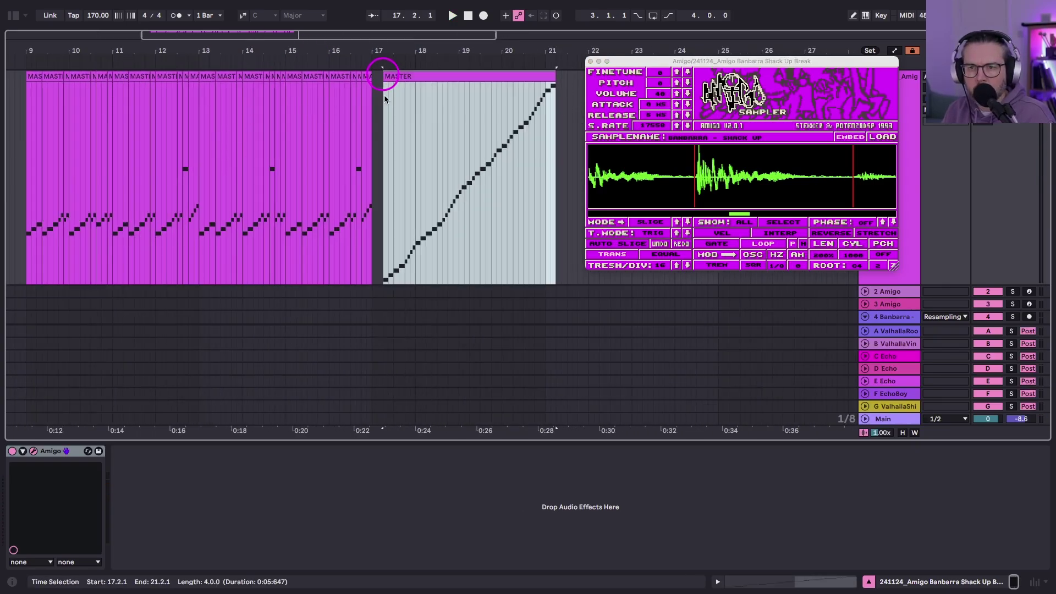
{"action": "left_click", "coordinate": [396, 206]}
{"action": "key", "text": "space"}
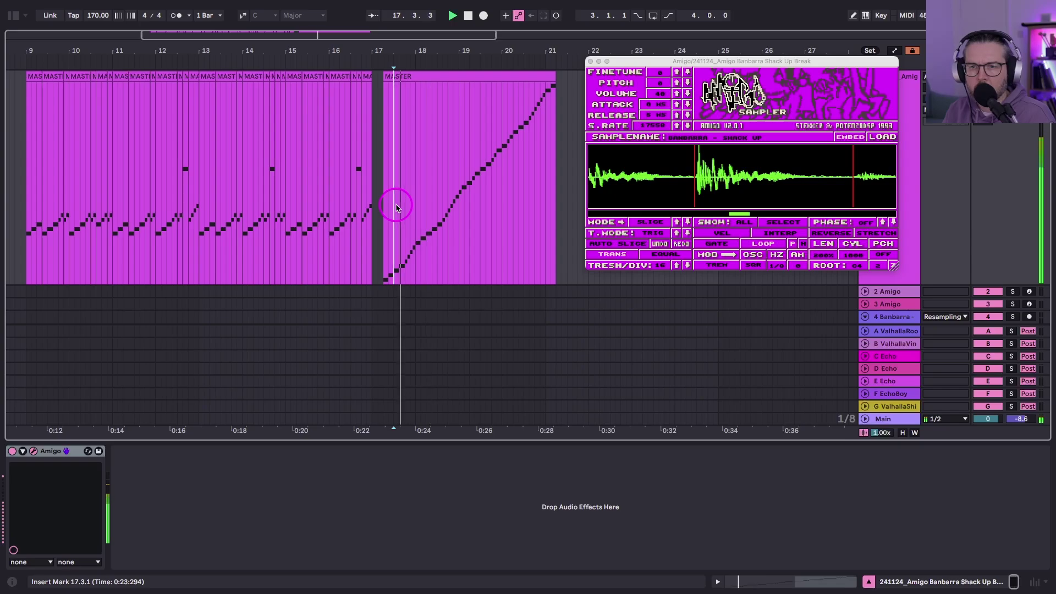
Audition slices of the fresh MASTER copy, from 17.3.1 to 18.1.1 and around bars 18 and 19
{"action": "left_click_drag", "start_coordinate": [396, 206], "coordinate": [415, 209]}
{"action": "key", "text": "space"}
{"action": "key", "text": "space"}
{"action": "scroll", "coordinate": [416, 209], "scroll_direction": "left", "scroll_amount": 1}
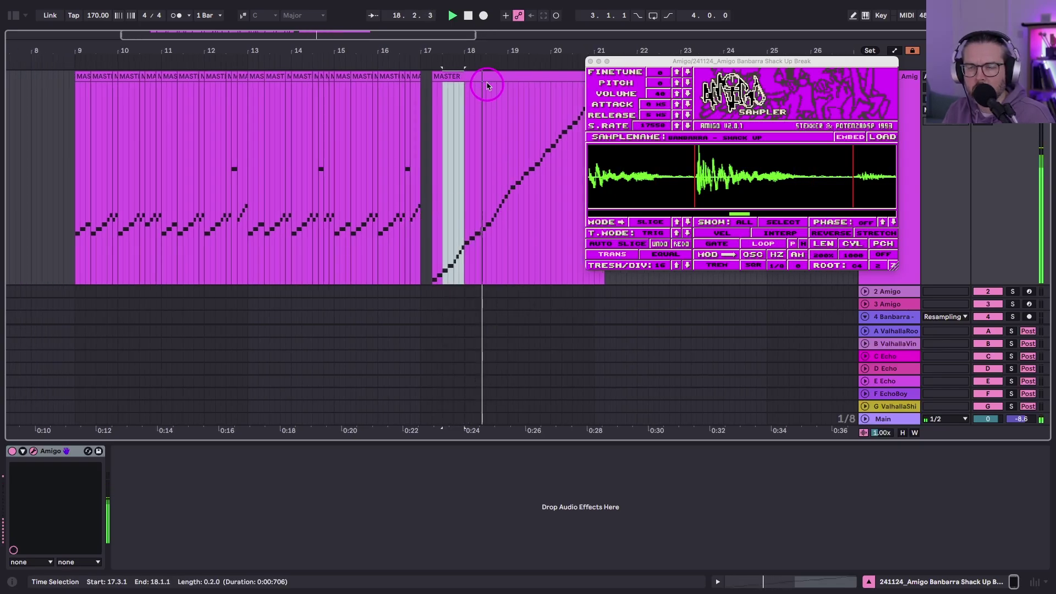
{"action": "left_click_drag", "start_coordinate": [496, 47], "coordinate": [497, 53]}
{"action": "key", "text": "space"}
{"action": "left_click", "coordinate": [527, 200]}
{"action": "key", "text": "space"}
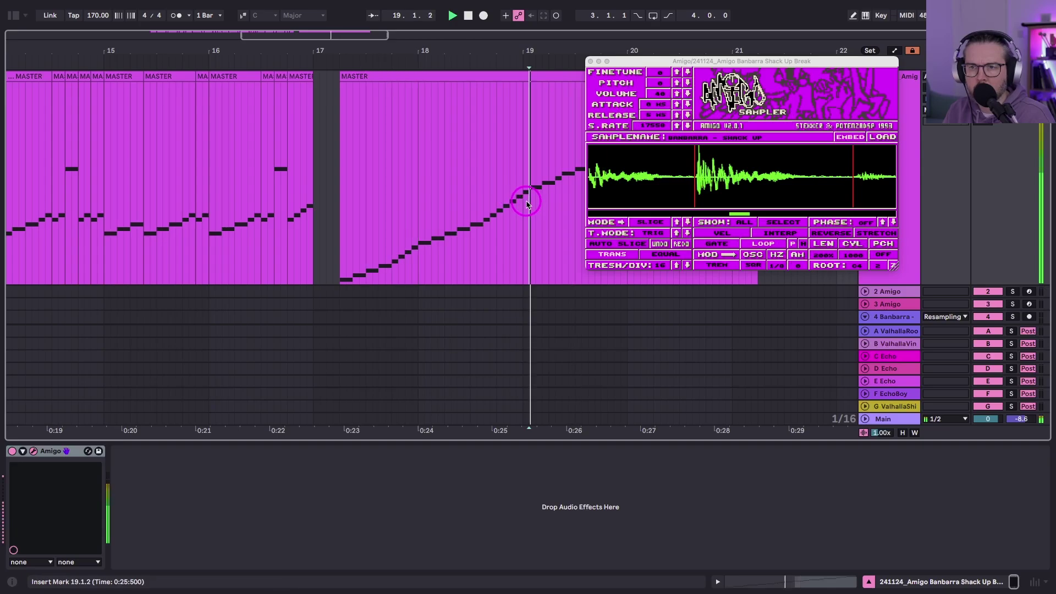
{"action": "key", "text": "space"}
{"action": "left_click", "coordinate": [545, 200]}
{"action": "key", "text": "space"}
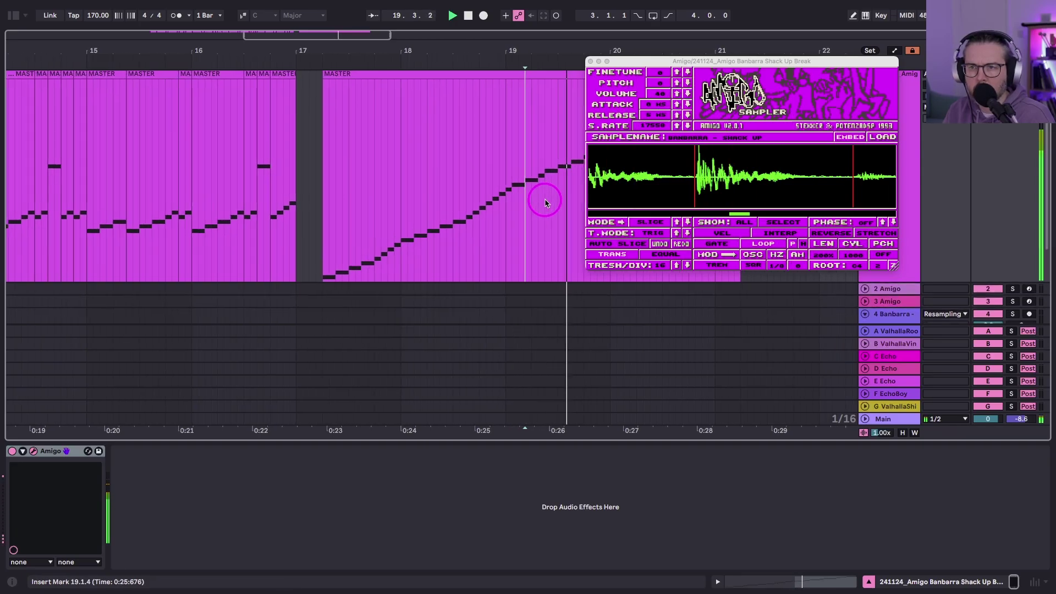
{"action": "key", "text": "space"}
{"action": "left_click", "coordinate": [481, 198]}
{"action": "key", "text": "space"}
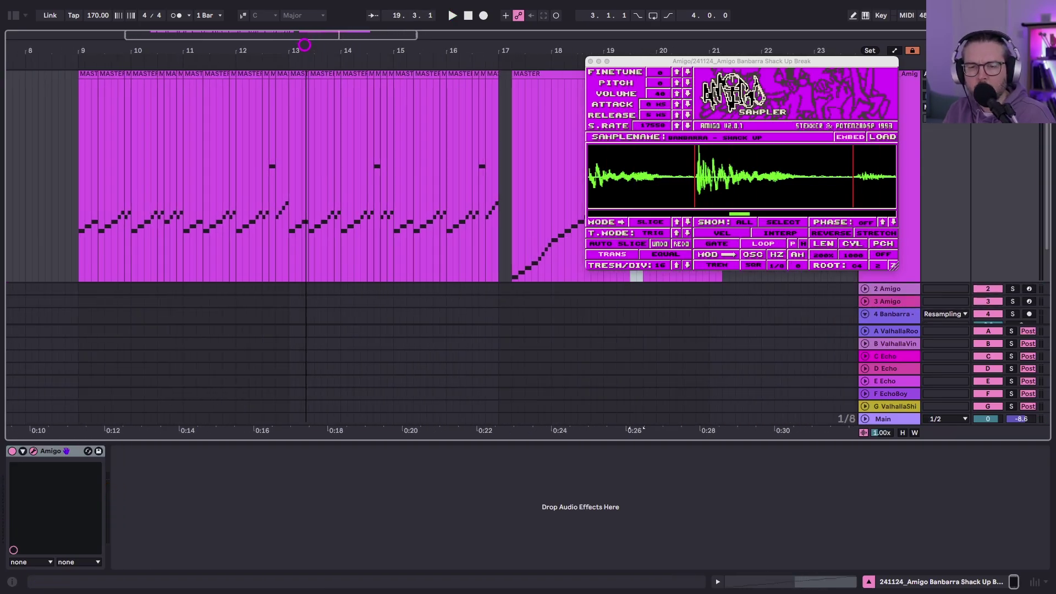
Play the arrangement from 9.1.1 and try a two-note slice from 11.3.3 to 11.4.3 in the pattern
{"action": "left_click_drag", "start_coordinate": [304, 47], "coordinate": [306, 47]}
{"action": "left_click", "coordinate": [103, 224]}
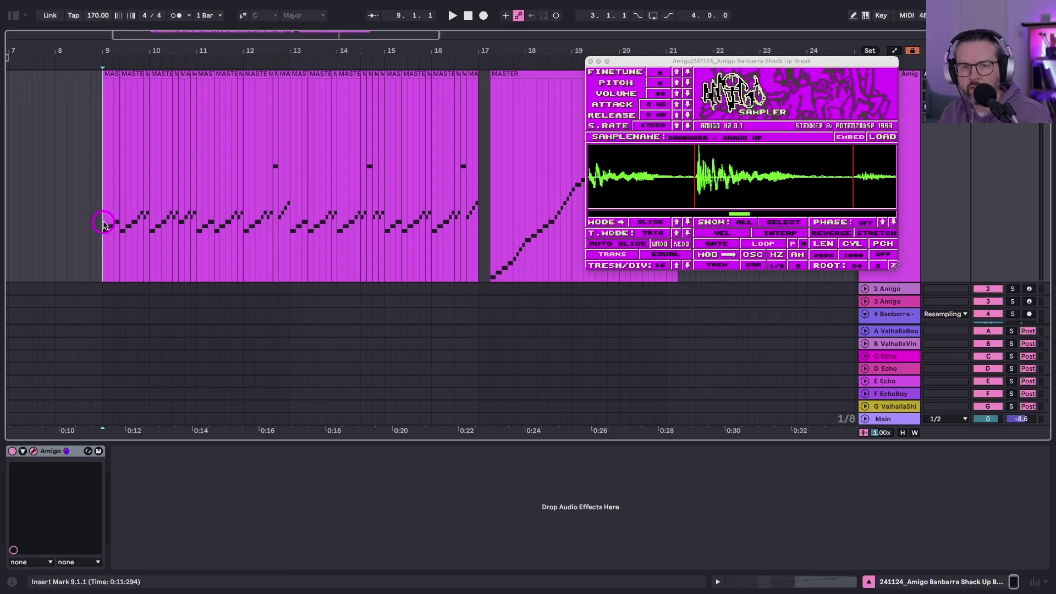
{"action": "key", "text": "space"}
{"action": "scroll", "coordinate": [155, 202], "scroll_direction": "up", "scroll_amount": 3}
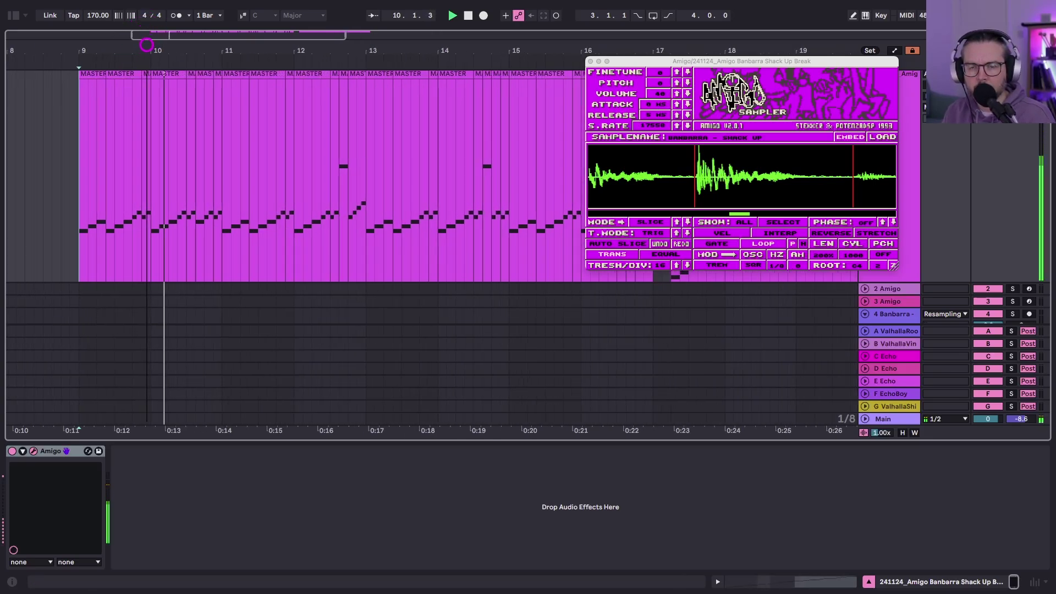
{"action": "left_click", "coordinate": [277, 225]}
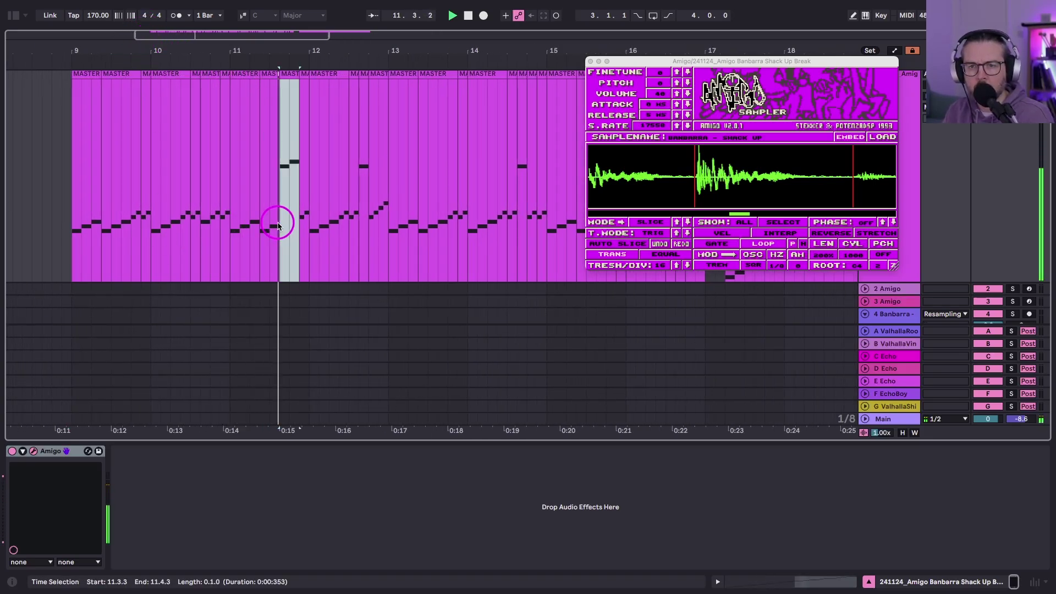
{"action": "scroll", "coordinate": [74, 217], "scroll_direction": "right", "scroll_amount": 6}
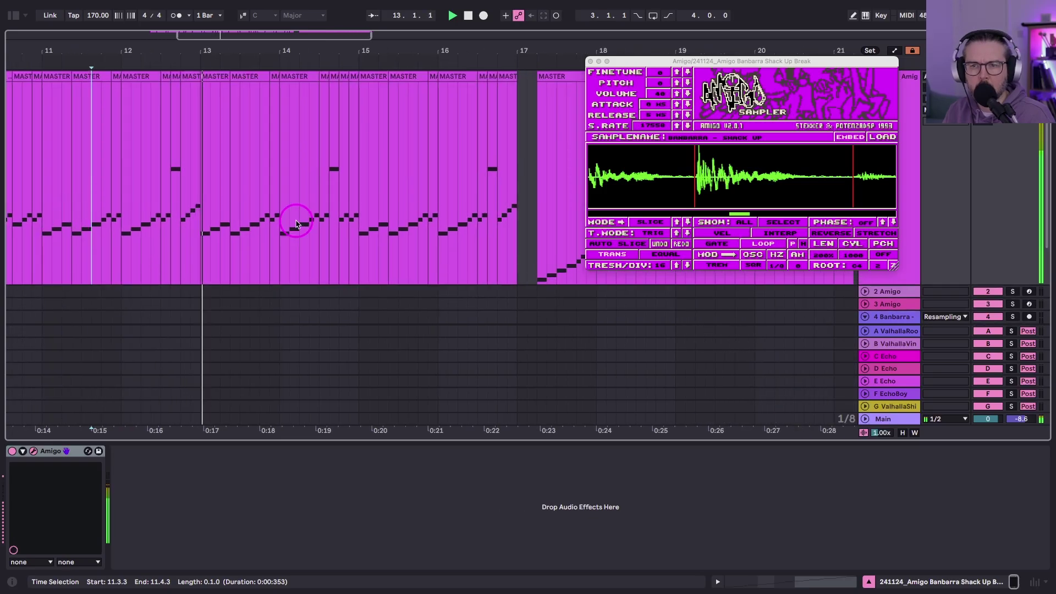
{"action": "scroll", "coordinate": [291, 181], "scroll_direction": "right", "scroll_amount": 2}
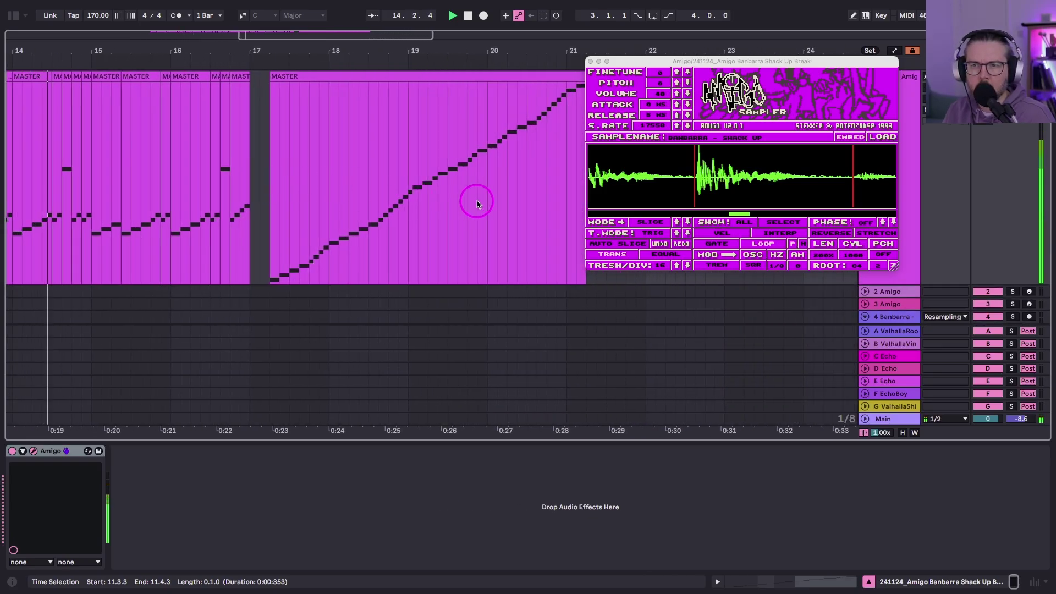
Audition slices of the MASTER copy from 19.4.3, from 21.1.1 and around bar 19
{"action": "left_click", "coordinate": [478, 177]}
{"action": "scroll", "coordinate": [478, 175], "scroll_direction": "right", "scroll_amount": 1}
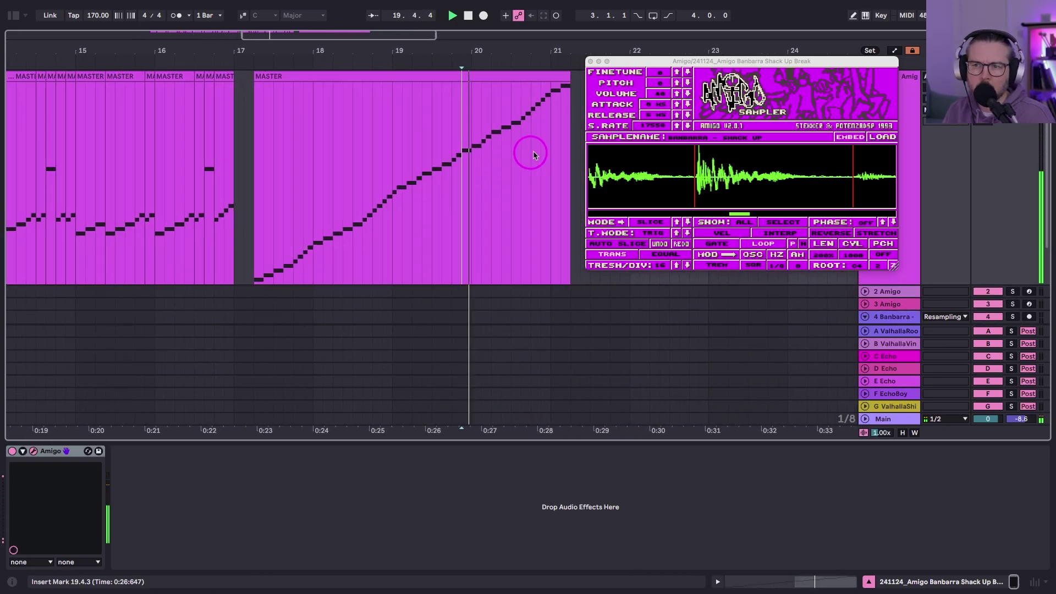
{"action": "left_click", "coordinate": [551, 145]}
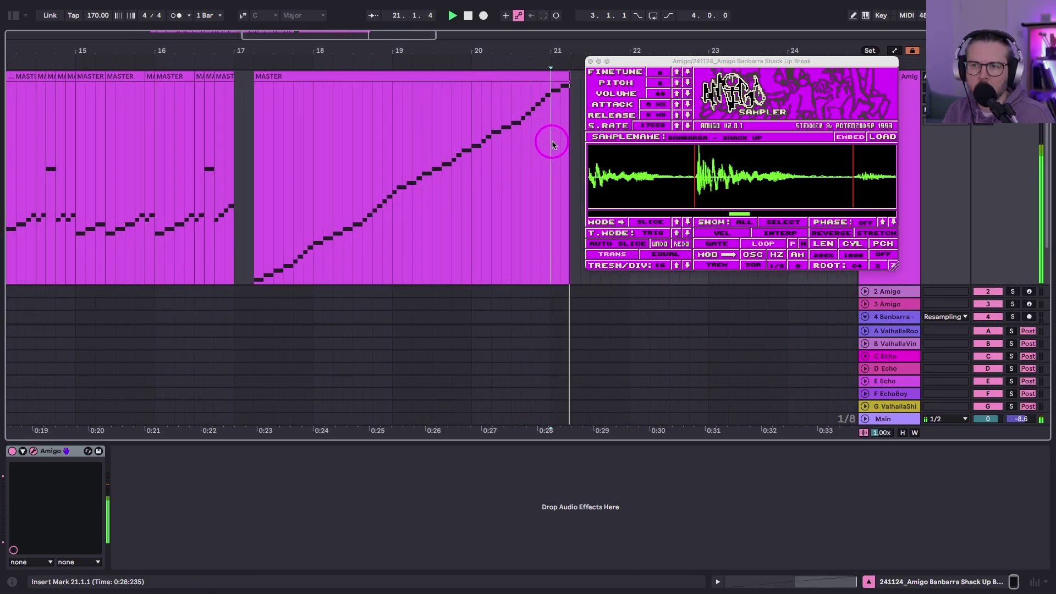
{"action": "left_click", "coordinate": [442, 165]}
{"action": "left_click", "coordinate": [448, 170]}
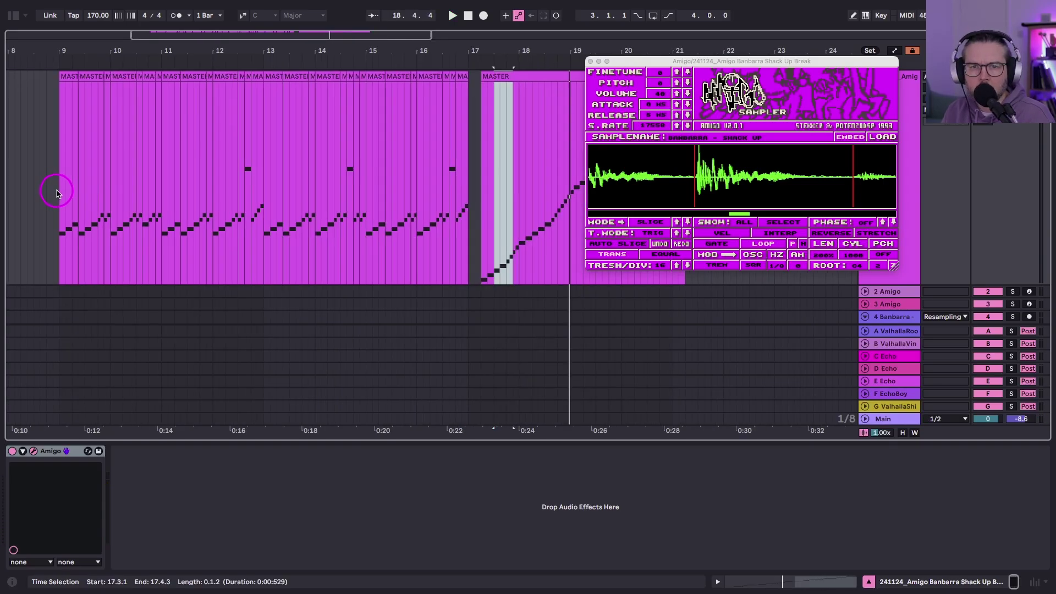
Play from 9.1.1 and paste the slices copied from 17.3.1 to 17.4.3 at 13.3.3 and near the end of bar 16
{"action": "left_click", "coordinate": [58, 191]}
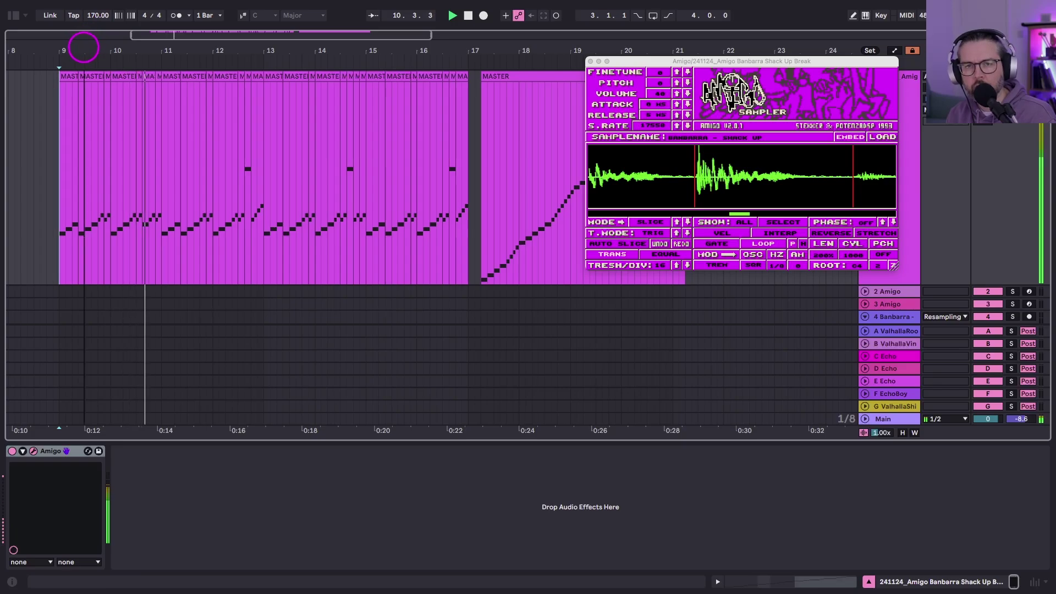
{"action": "left_click_drag", "start_coordinate": [84, 47], "coordinate": [83, 49]}
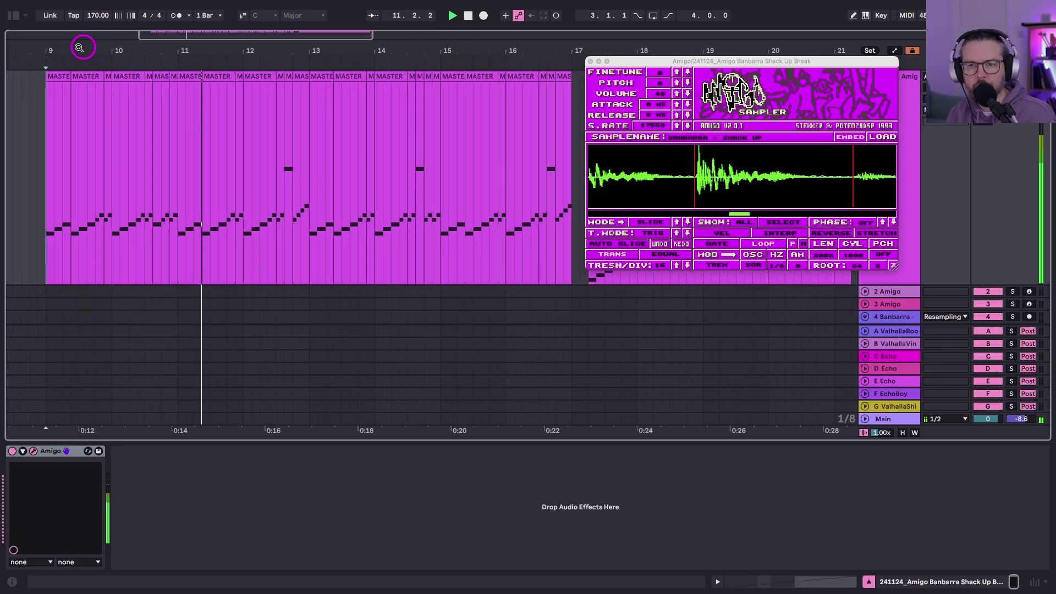
{"action": "left_click", "coordinate": [349, 232]}
{"action": "key", "text": "super+v"}
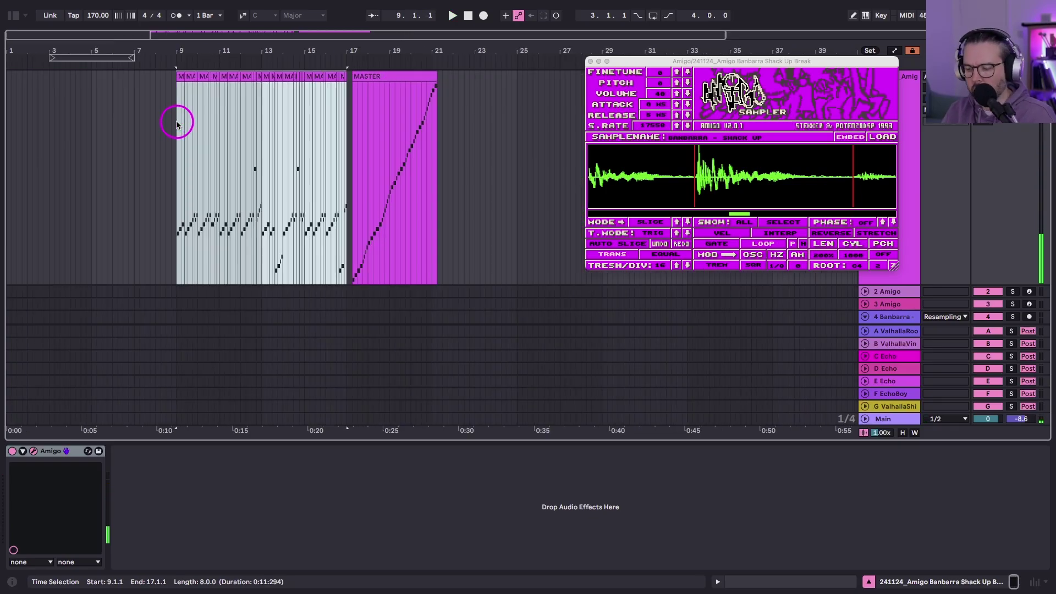
Consolidate the pattern from 9.1.1 to 17.1.1 into one clip, then play it with Amigo's pitch raised to +1
{"action": "key", "text": "super+j"}
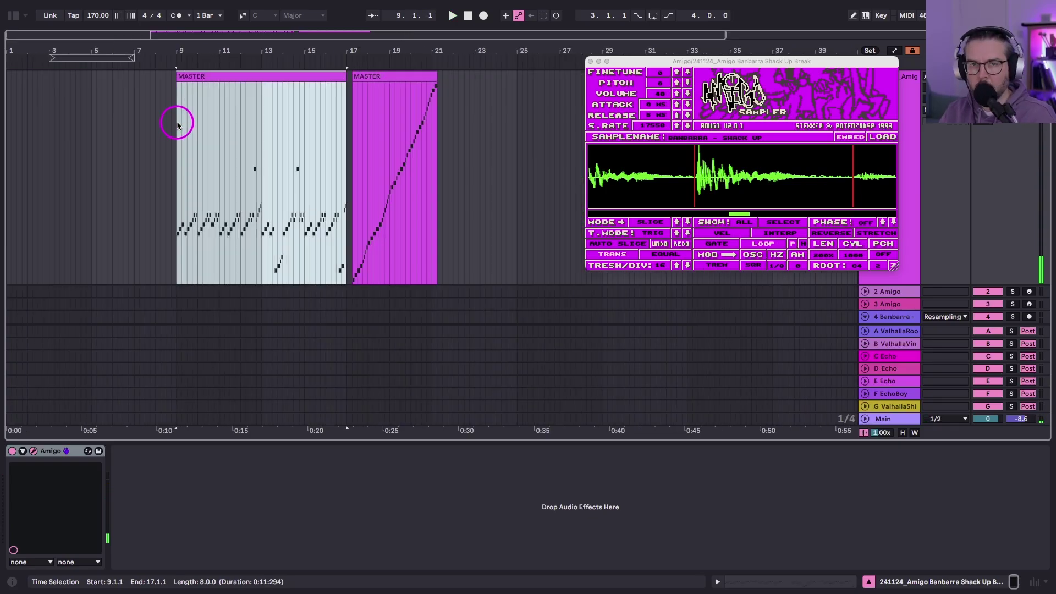
{"action": "left_click", "coordinate": [189, 77]}
{"action": "left_click", "coordinate": [684, 80]}
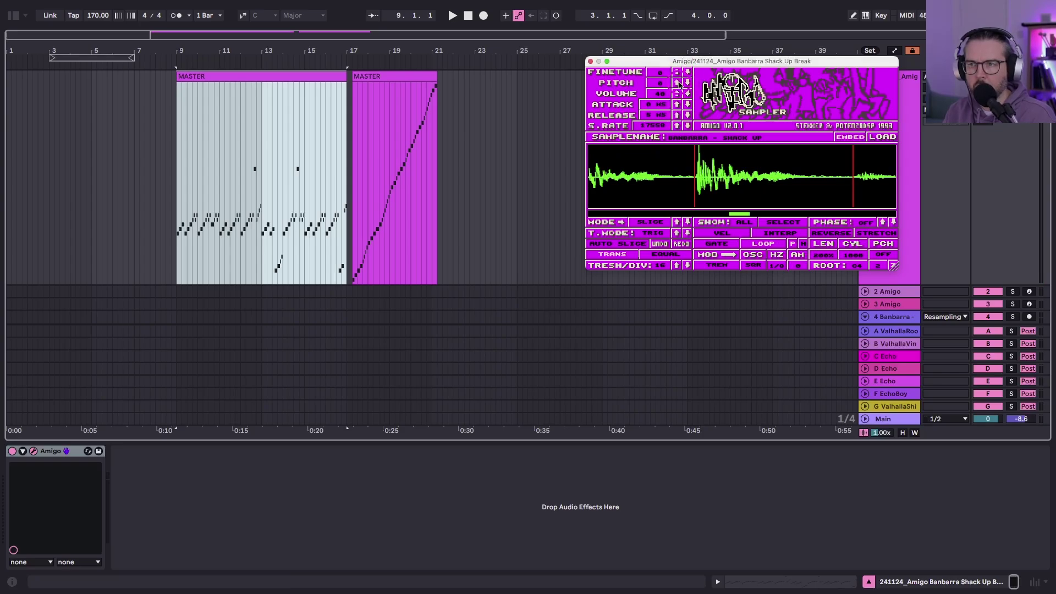
{"action": "key", "text": "space"}
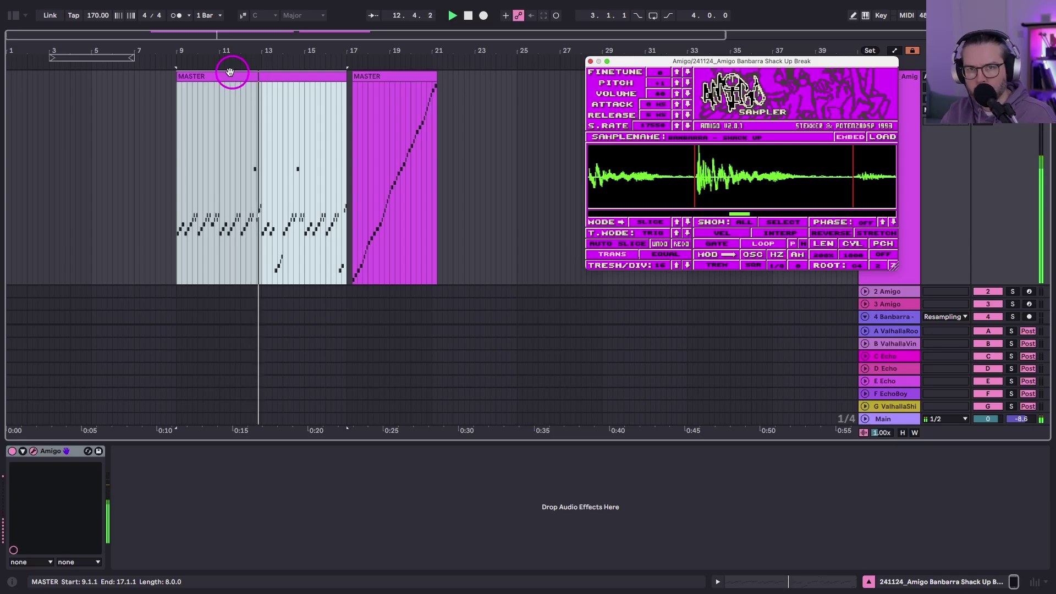
Clear the name of the consolidated clip in bars 9 to 16
{"action": "left_click", "coordinate": [207, 76]}
{"action": "key", "text": "super+r"}
{"action": "key", "text": "BackSpace"}
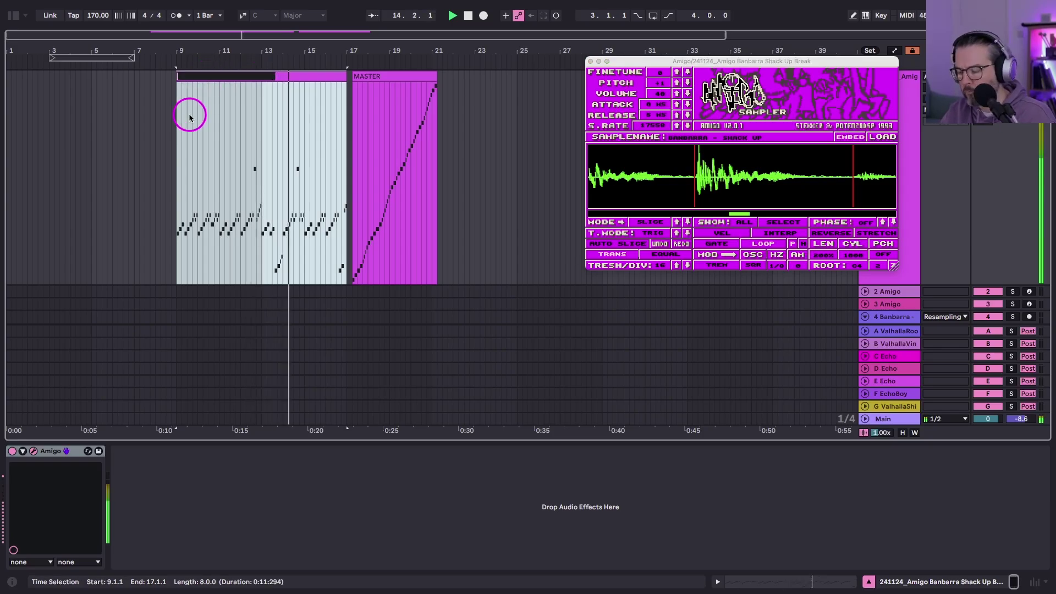
{"action": "key", "text": "Return"}
{"action": "right_click", "coordinate": [208, 77]}
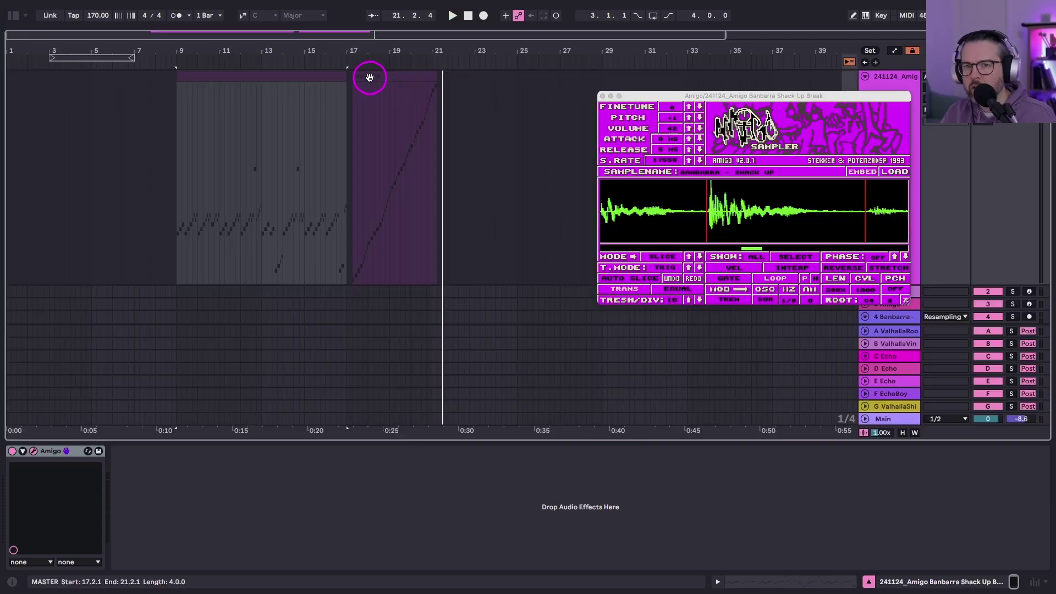
Delete the MASTER copy at 17.2.1, then undo the deletion
{"action": "left_click", "coordinate": [369, 77]}
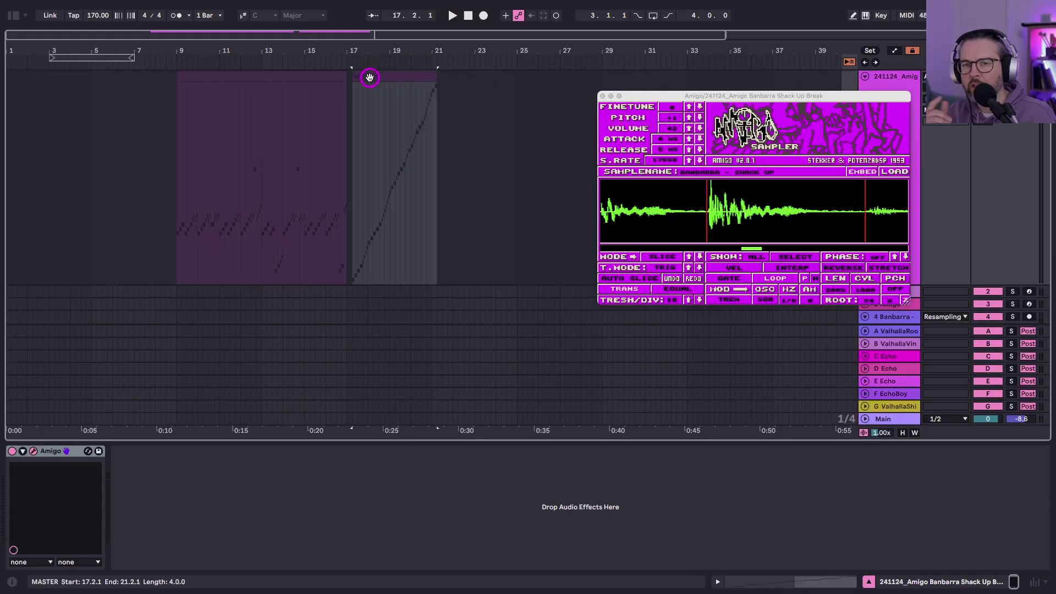
{"action": "key", "text": "Delete"}
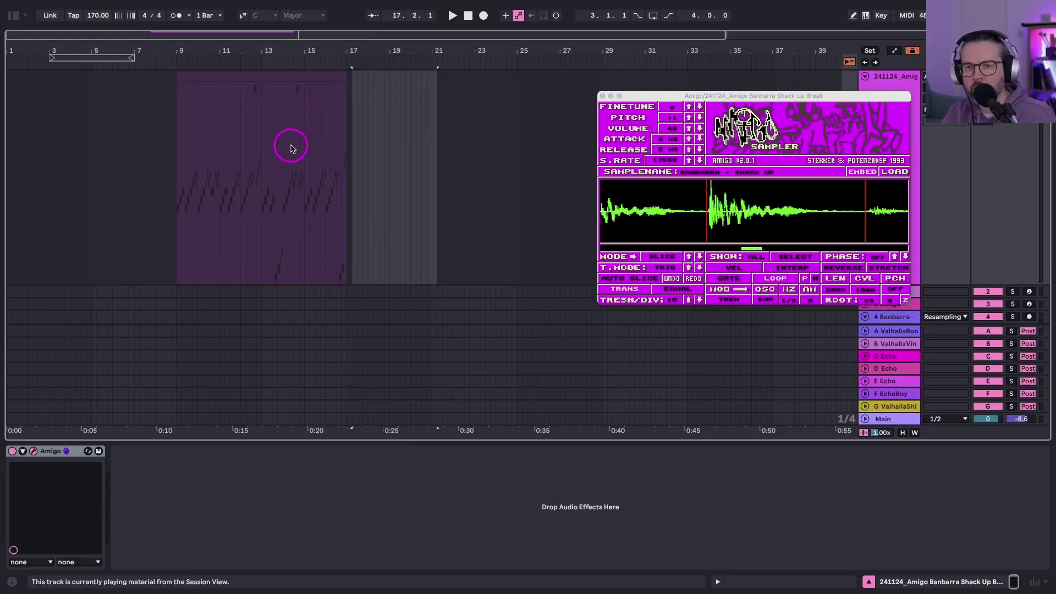
{"action": "left_click", "coordinate": [382, 94]}
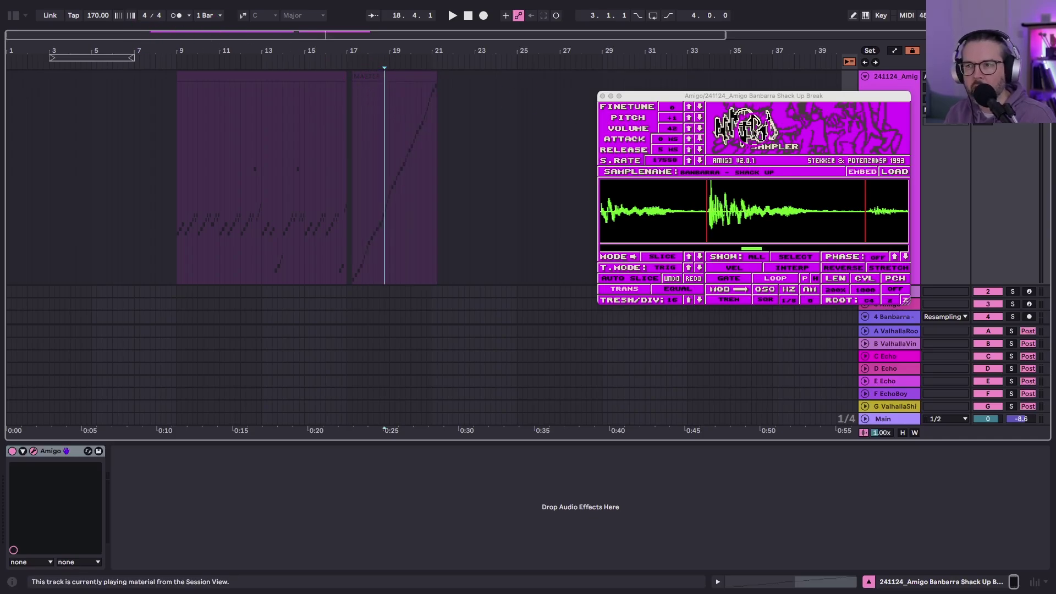
Return the Amigo track to arrangement playback and play the consolidated clip from 13.3.1
{"action": "left_click", "coordinate": [850, 64]}
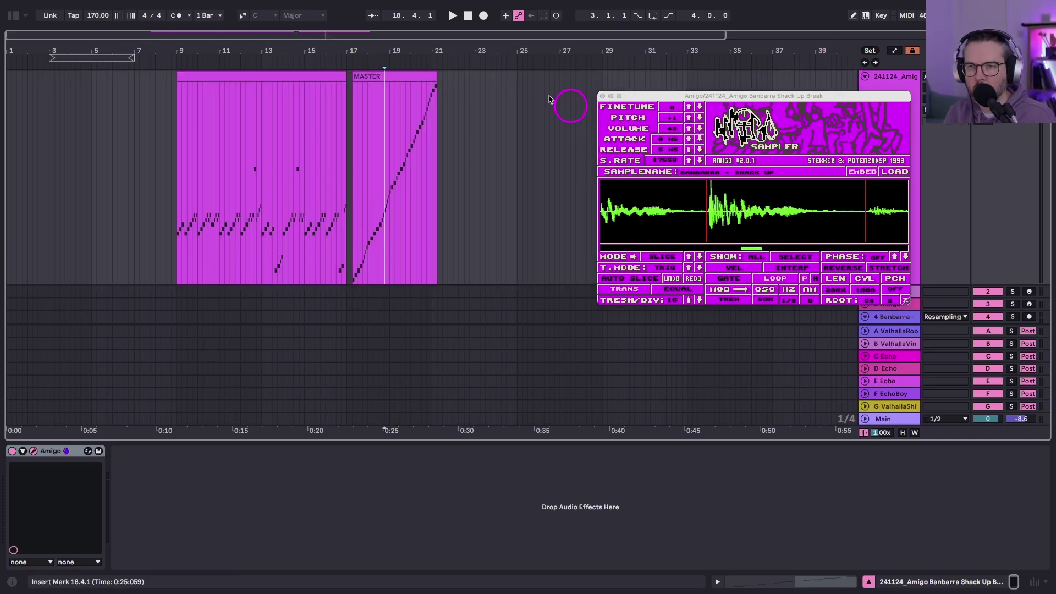
{"action": "left_click_drag", "start_coordinate": [344, 44], "coordinate": [344, 47]}
{"action": "left_click", "coordinate": [200, 262]}
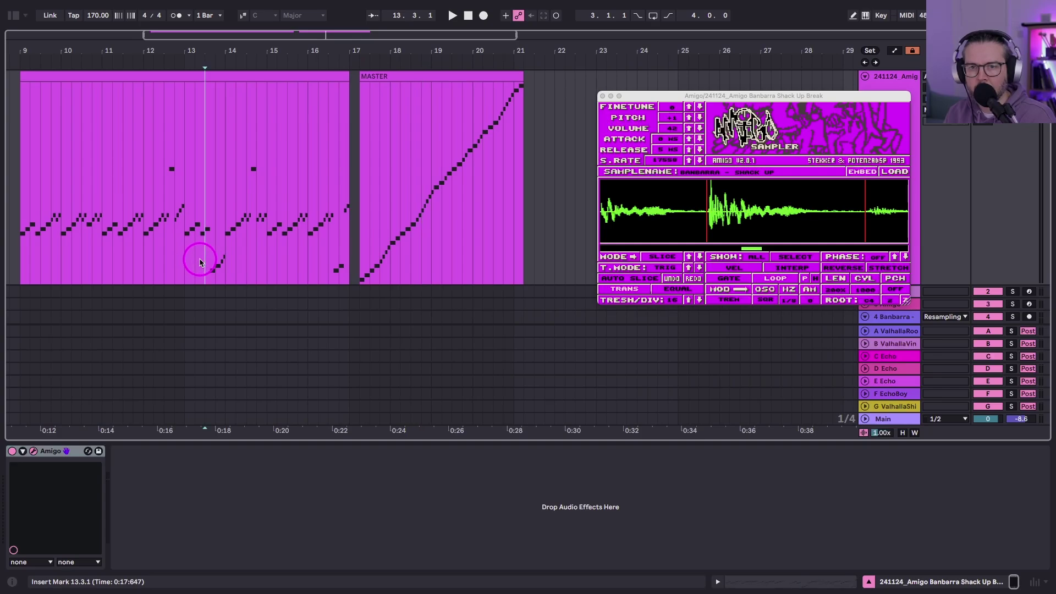
{"action": "key", "text": "space"}
{"action": "scroll", "coordinate": [201, 262], "scroll_direction": "left", "scroll_amount": 4}
{"action": "key", "text": "space"}
{"action": "key", "text": "space"}
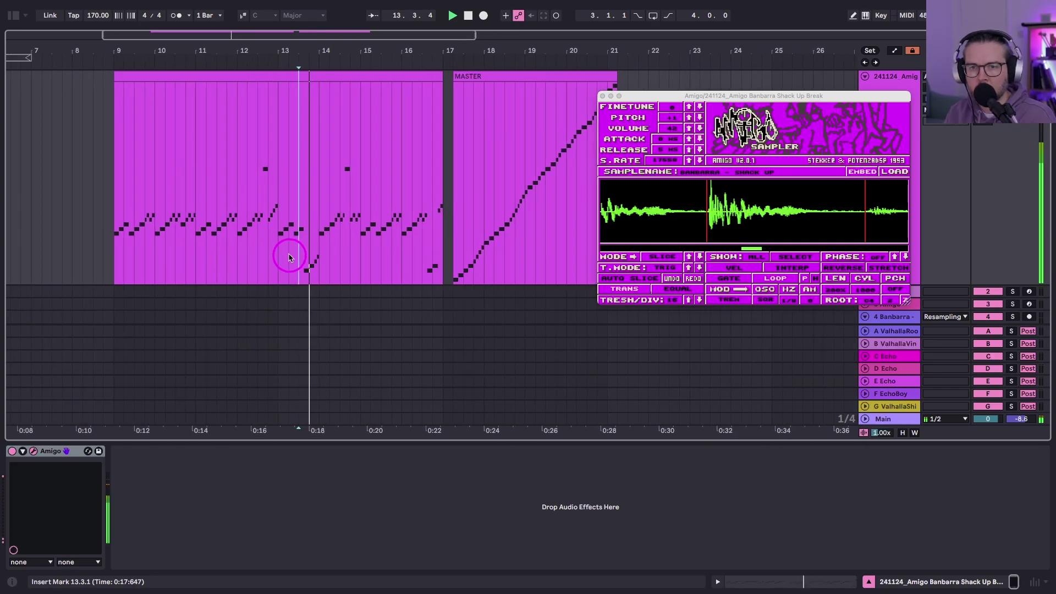
Audition the consolidated clip from 13.1.1, listening to the low slices in bar 13
{"action": "left_click", "coordinate": [280, 254]}
{"action": "key", "text": "space"}
{"action": "key", "text": "space"}
{"action": "key", "text": "space"}
{"action": "left_click", "coordinate": [298, 263]}
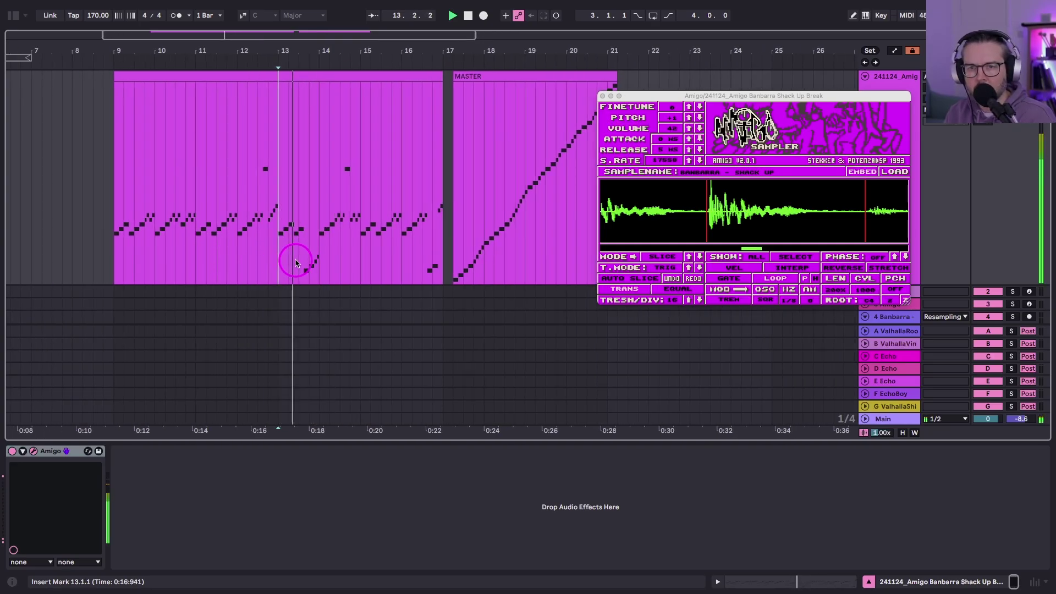
Copy the low slices from 13.3.3 to 14.1.1, try them at 9.2.1 and place them at 10.2.1 instead
{"action": "left_click_drag", "start_coordinate": [279, 54], "coordinate": [479, 251]}
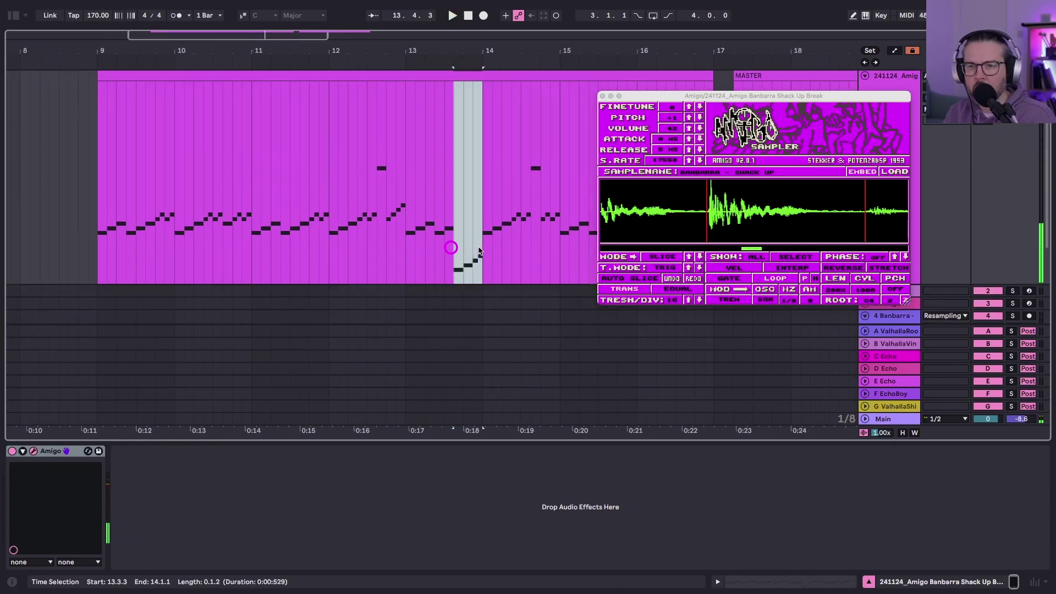
{"action": "left_click", "coordinate": [117, 239]}
{"action": "key", "text": "super+v"}
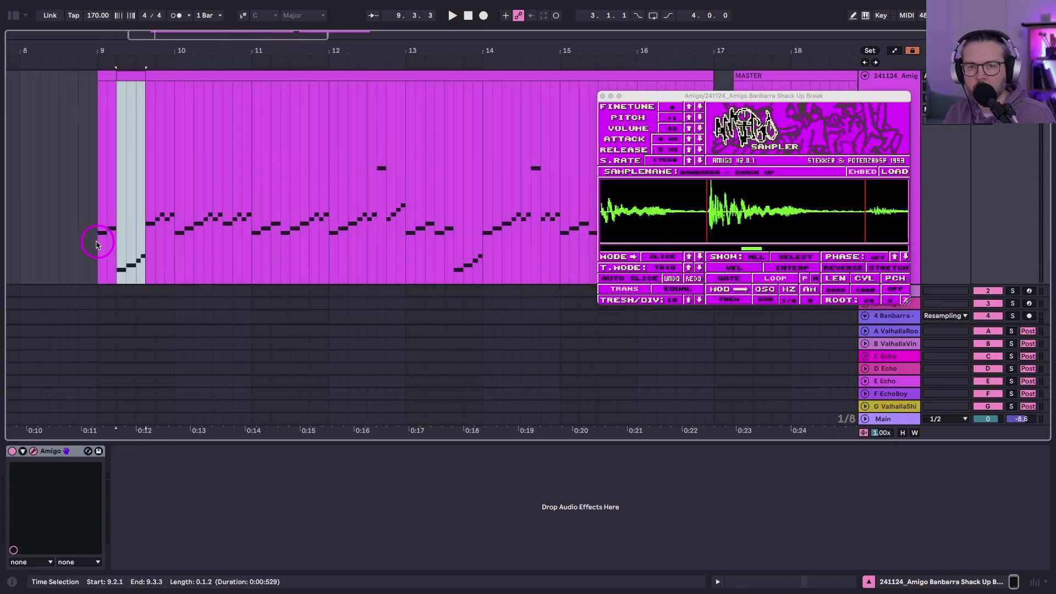
{"action": "left_click", "coordinate": [98, 243]}
{"action": "key", "text": "space"}
{"action": "key", "text": "space"}
{"action": "key", "text": "space"}
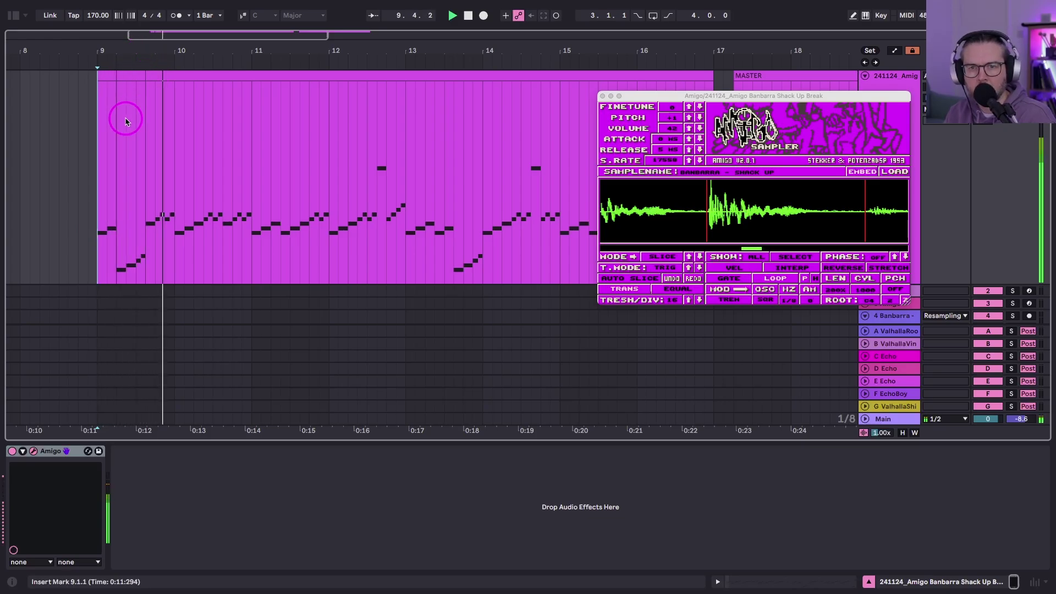
{"action": "left_click", "coordinate": [143, 75]}
{"action": "left_click", "coordinate": [94, 126]}
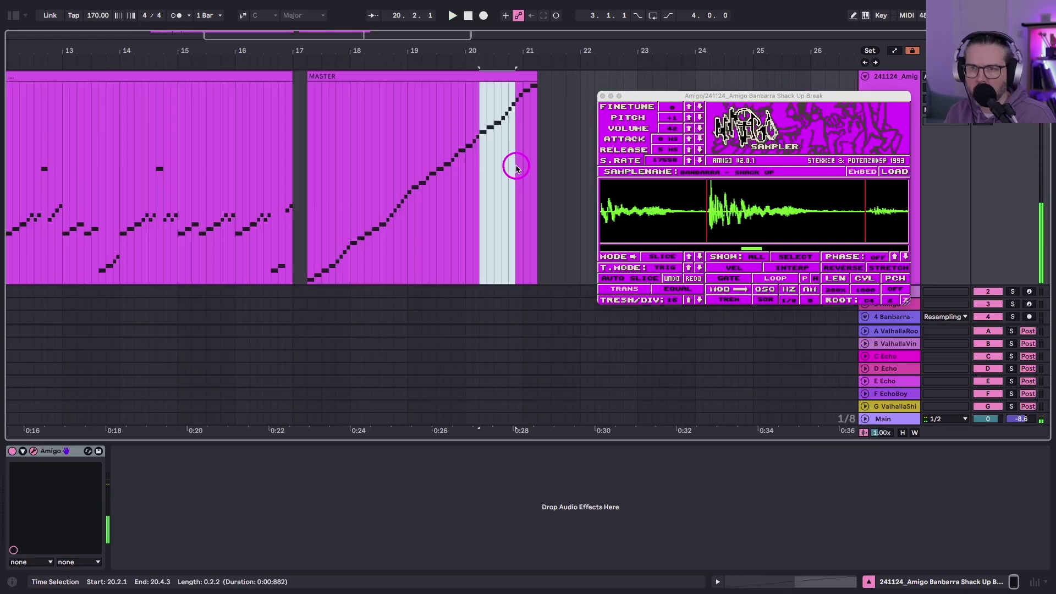
Play from 9.1.1 and try the slices copied from 20.2.1 to 20.4.3 at 12.2.1, then undo the paste
{"action": "scroll", "coordinate": [516, 167], "scroll_direction": "left", "scroll_amount": 4}
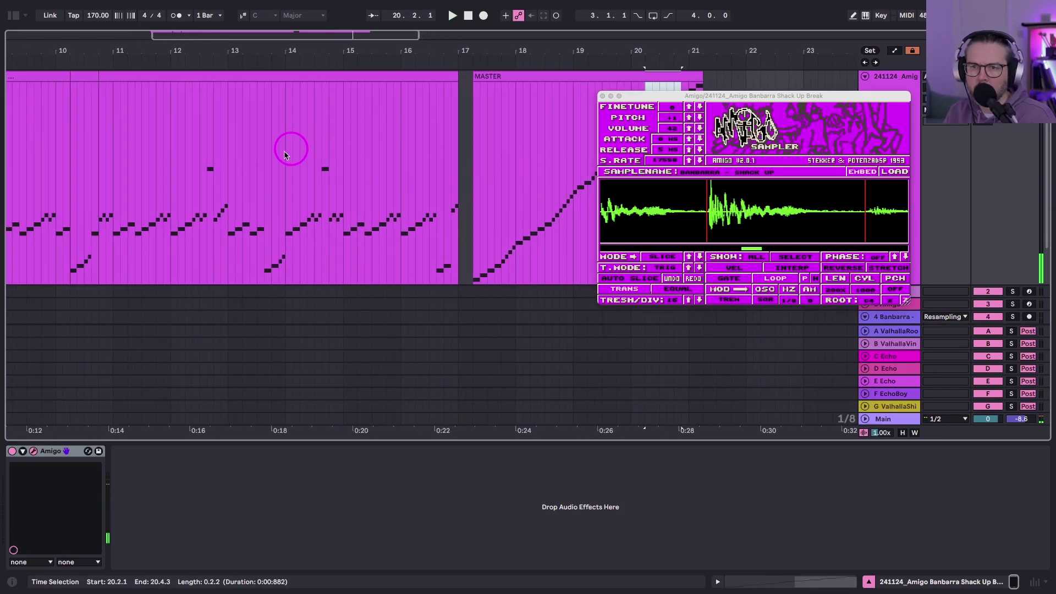
{"action": "scroll", "coordinate": [288, 132], "scroll_direction": "left", "scroll_amount": 5}
{"action": "left_click_drag", "start_coordinate": [365, 54], "coordinate": [348, 50]}
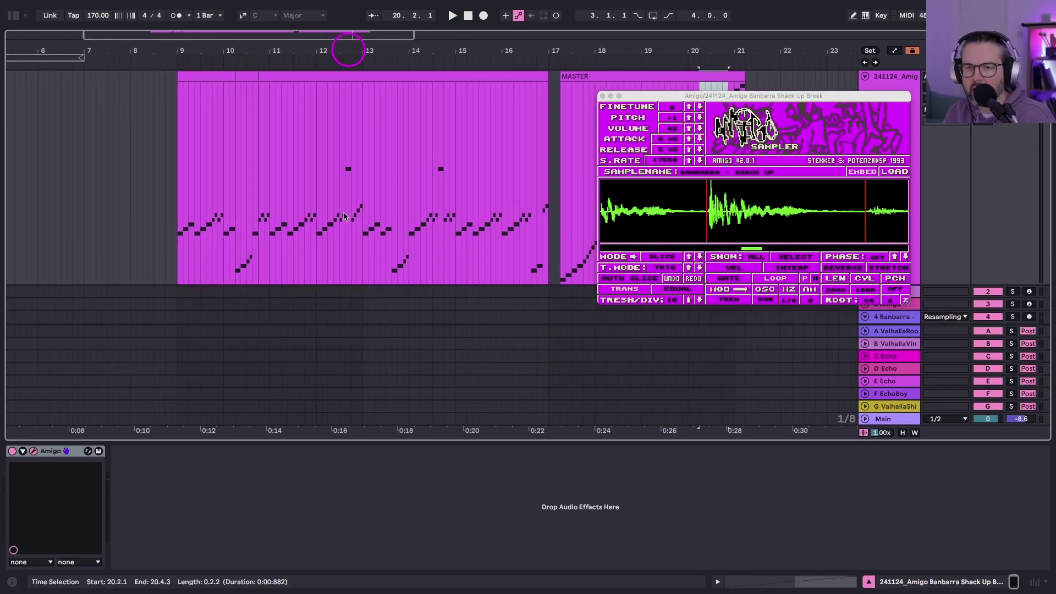
{"action": "scroll", "coordinate": [341, 220], "scroll_direction": "right", "scroll_amount": 3}
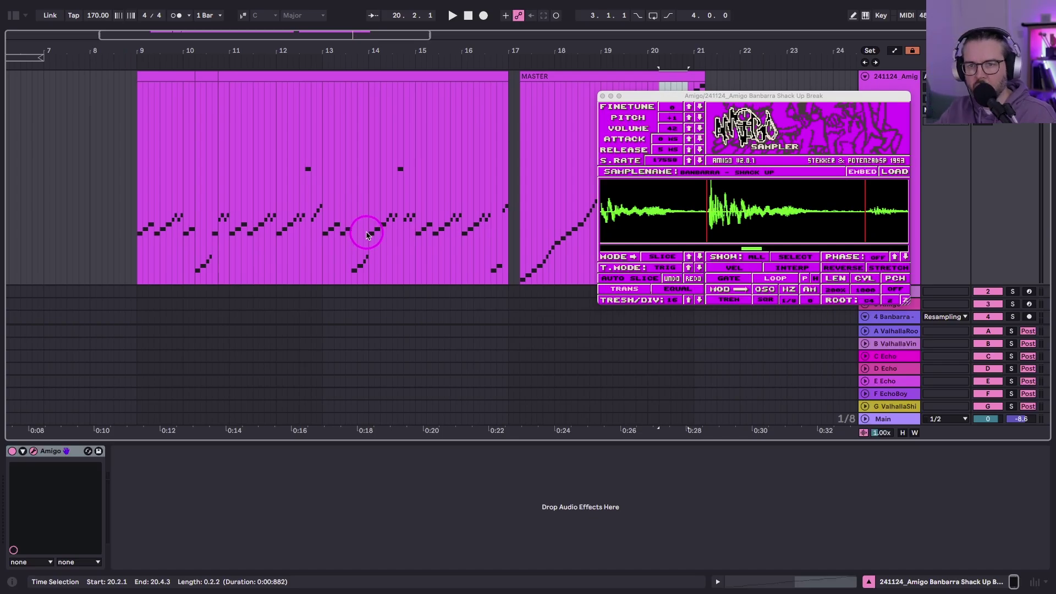
{"action": "left_click", "coordinate": [142, 229]}
{"action": "key", "text": "space"}
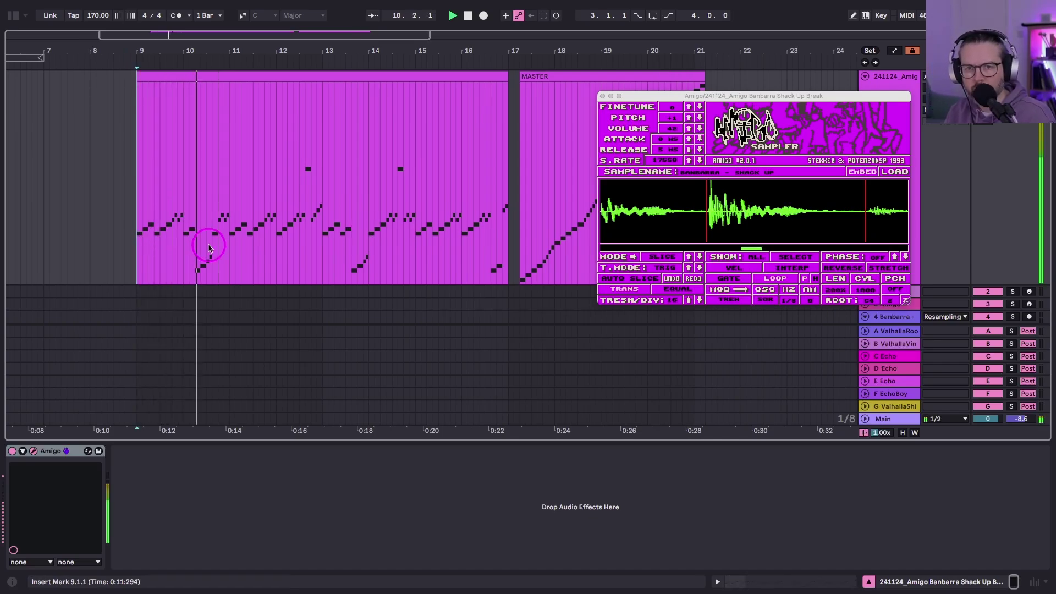
{"action": "left_click", "coordinate": [288, 240]}
{"action": "key", "text": "super+v"}
{"action": "key", "text": "super+z"}
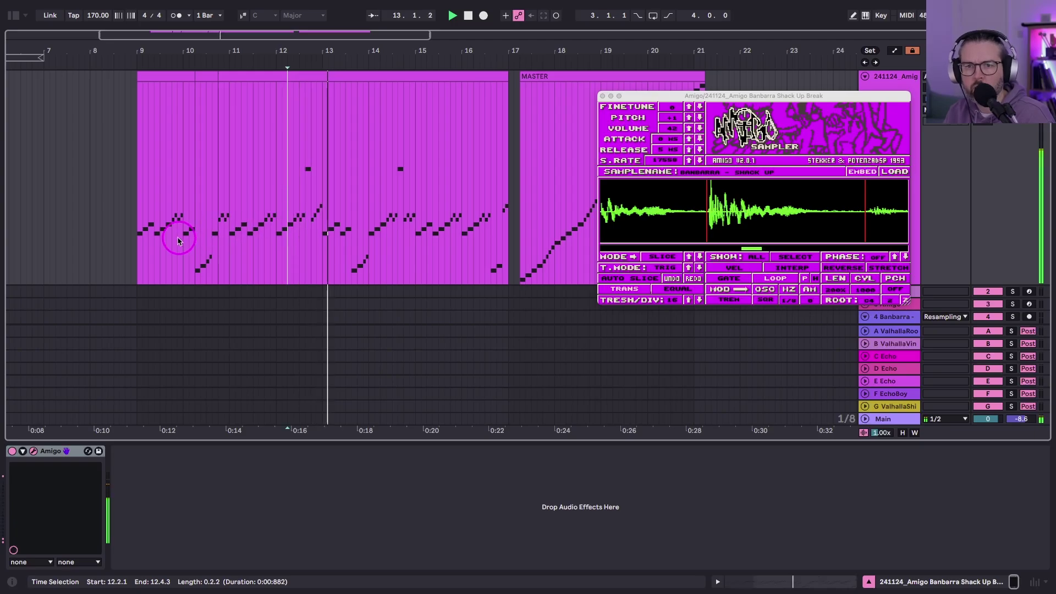
Restart playback from 9.1.1 and paste the slices copied from 20.2.1 to 20.4.3 at 12.1.1
{"action": "left_click", "coordinate": [138, 226]}
{"action": "key", "text": "space"}
{"action": "key", "text": "space"}
{"action": "left_click", "coordinate": [277, 235]}
{"action": "key", "text": "super+v"}
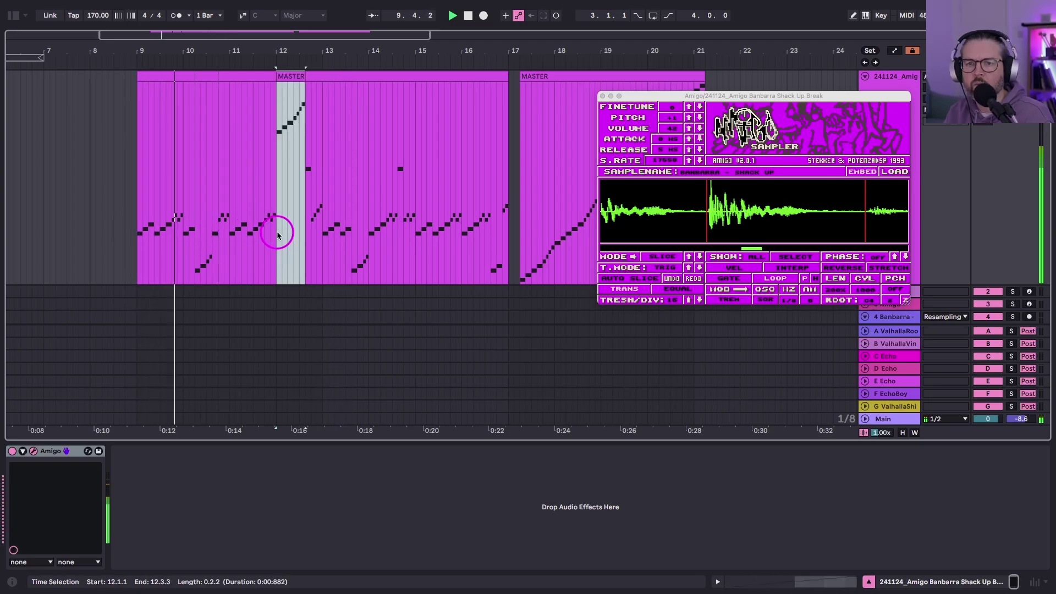
{"action": "left_click_drag", "start_coordinate": [282, 48], "coordinate": [288, 110]}
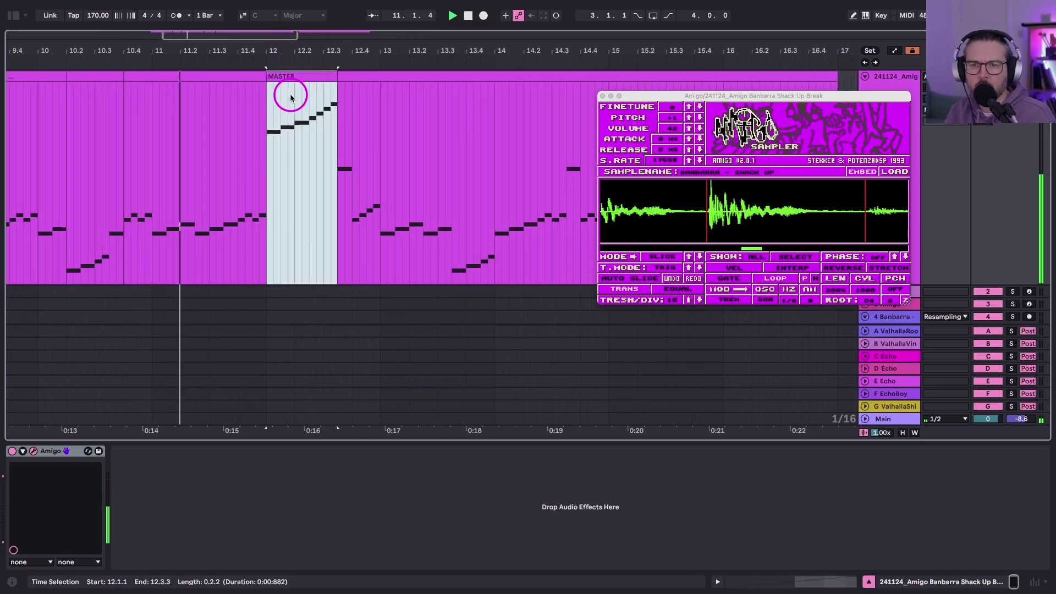
{"action": "scroll", "coordinate": [245, 92], "scroll_direction": "left", "scroll_amount": 2}
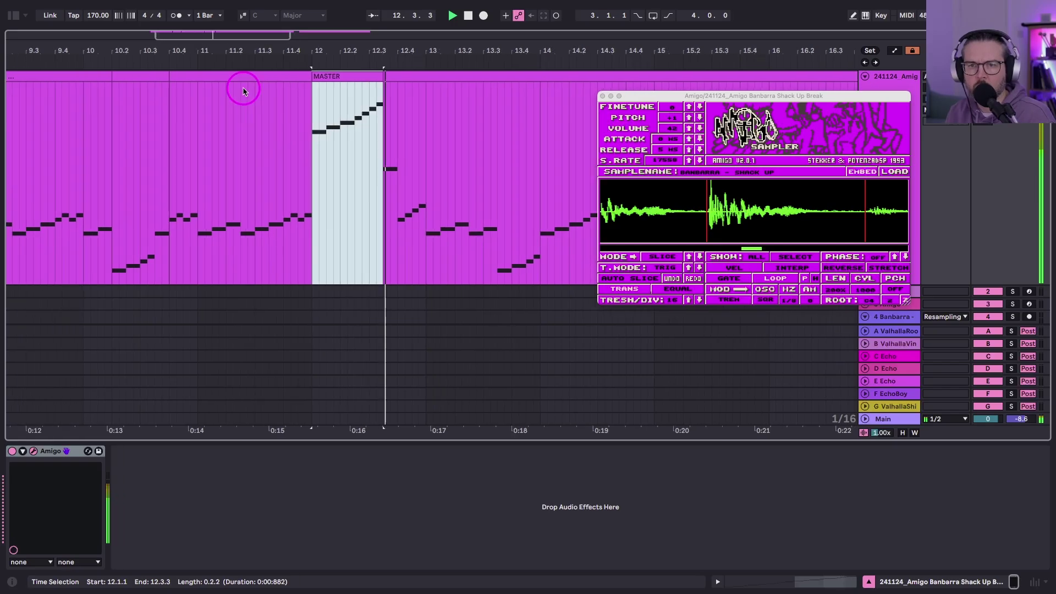
Undo the slice paste at 12.1.1
{"action": "key", "text": "super+z"}
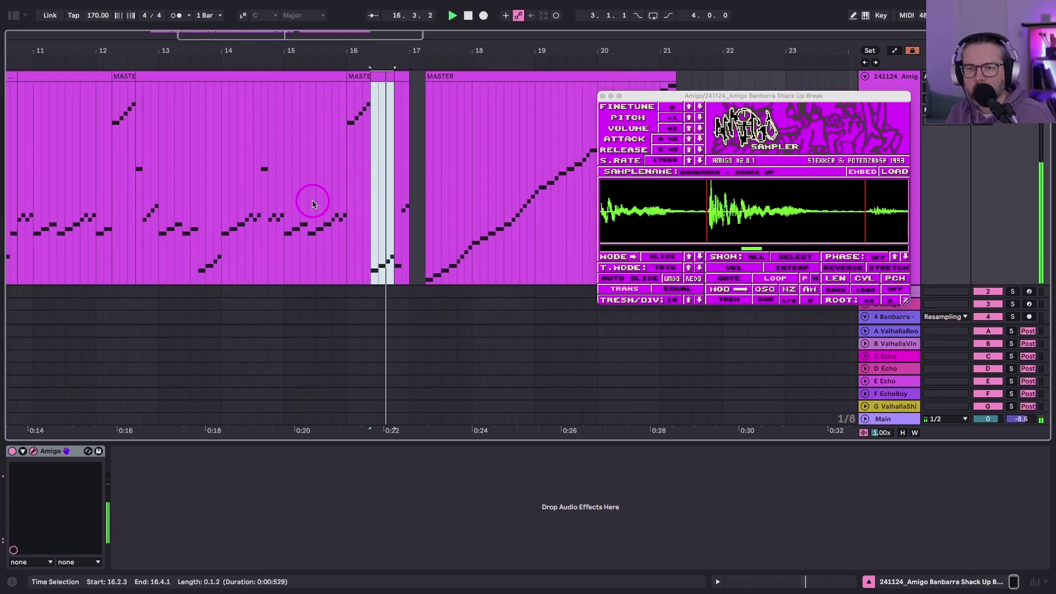
{"action": "left_click", "coordinate": [393, 146]}
Copy the pattern from 9.1.1 to 17.1.1 into an empty session slot on the first Amigo track, loop the clip and launch it
{"action": "left_click_drag", "start_coordinate": [386, 134], "coordinate": [187, 134]}
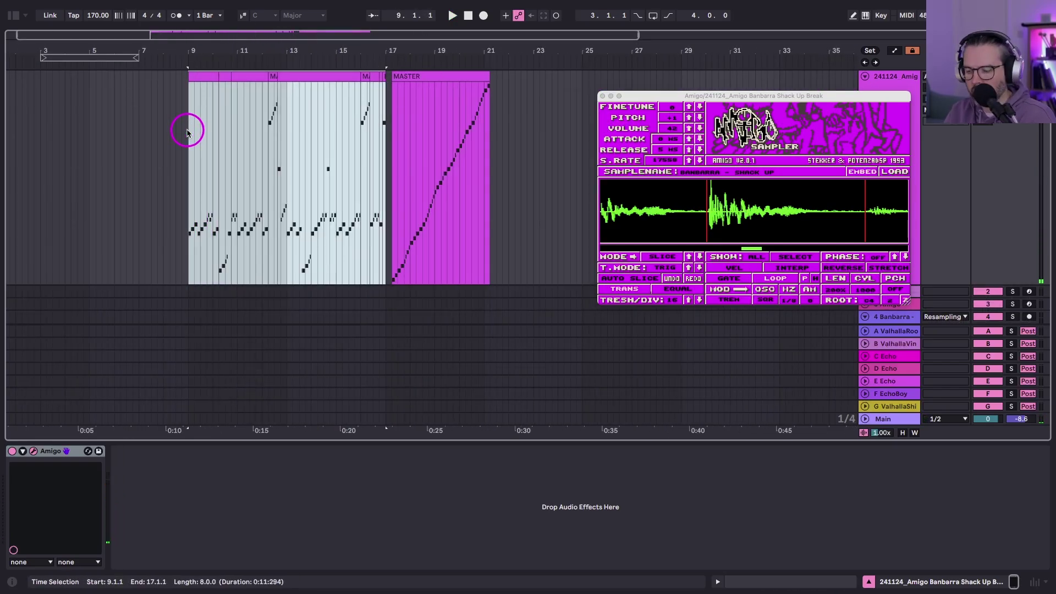
{"action": "key", "text": "Tab"}
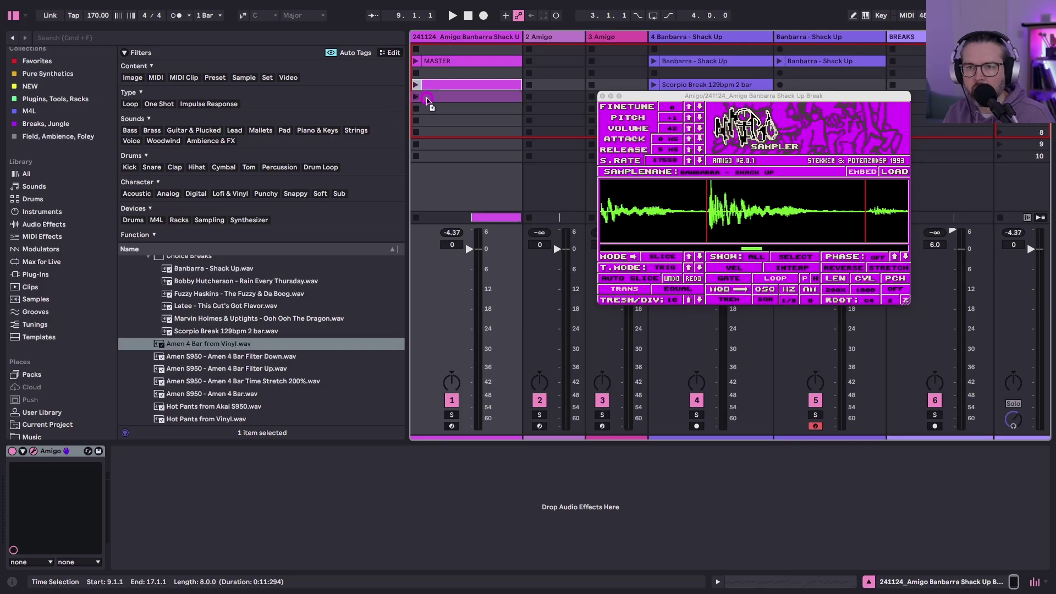
{"action": "double_click", "coordinate": [427, 100]}
{"action": "left_click", "coordinate": [49, 111]}
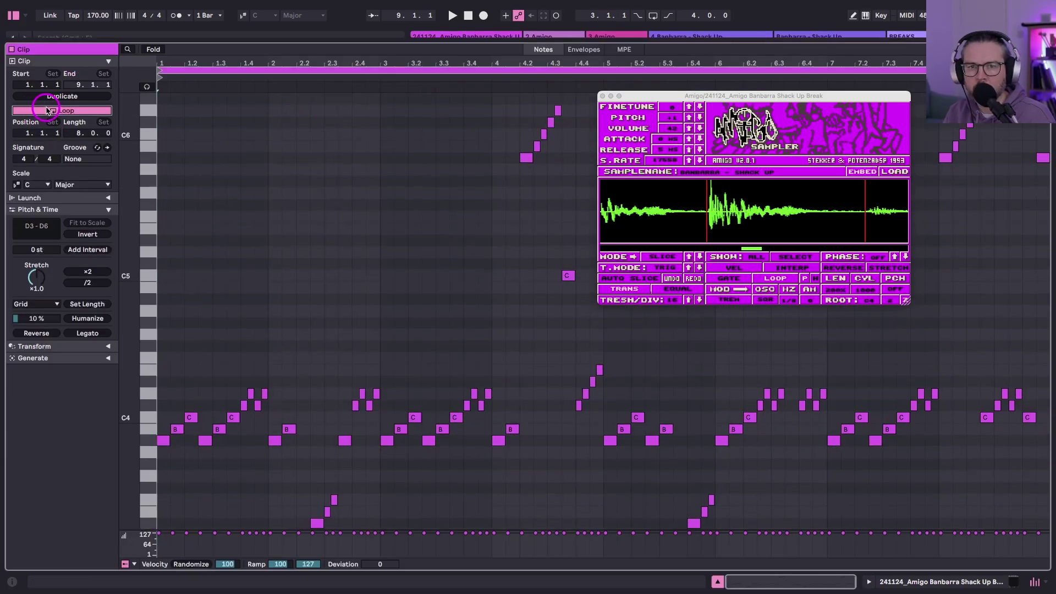
{"action": "key", "text": "shift+Tab"}
{"action": "left_click", "coordinate": [415, 97]}
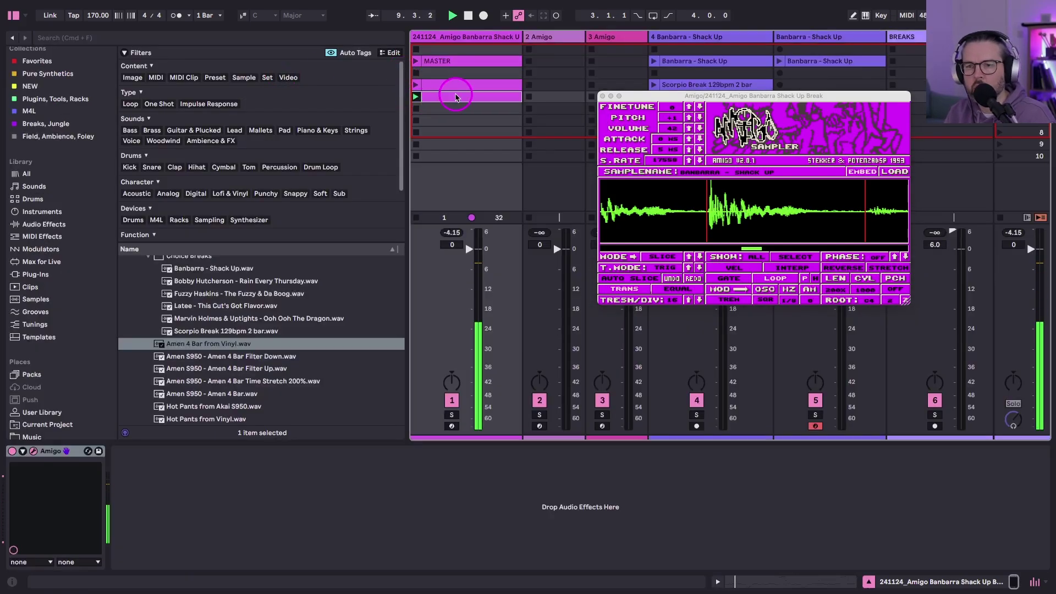
Open the pattern clip one slot above and shorten its A#3, B3 and C4 notes between 1.2.3 and 1.3.4
{"action": "double_click", "coordinate": [434, 89]}
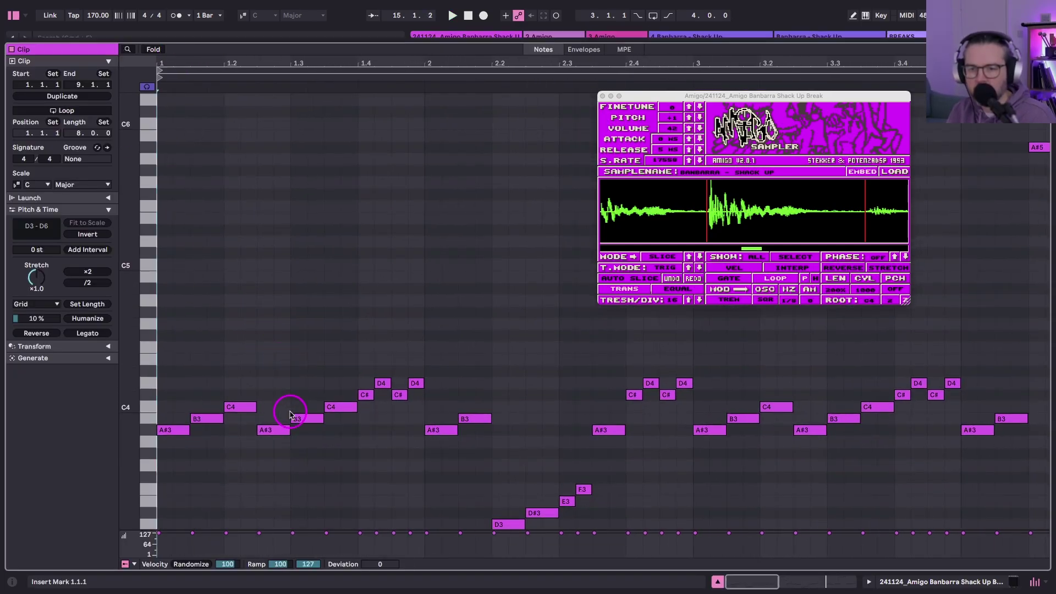
{"action": "left_click", "coordinate": [306, 419]}
{"action": "key", "text": "space"}
{"action": "key", "text": "shift+Left"}
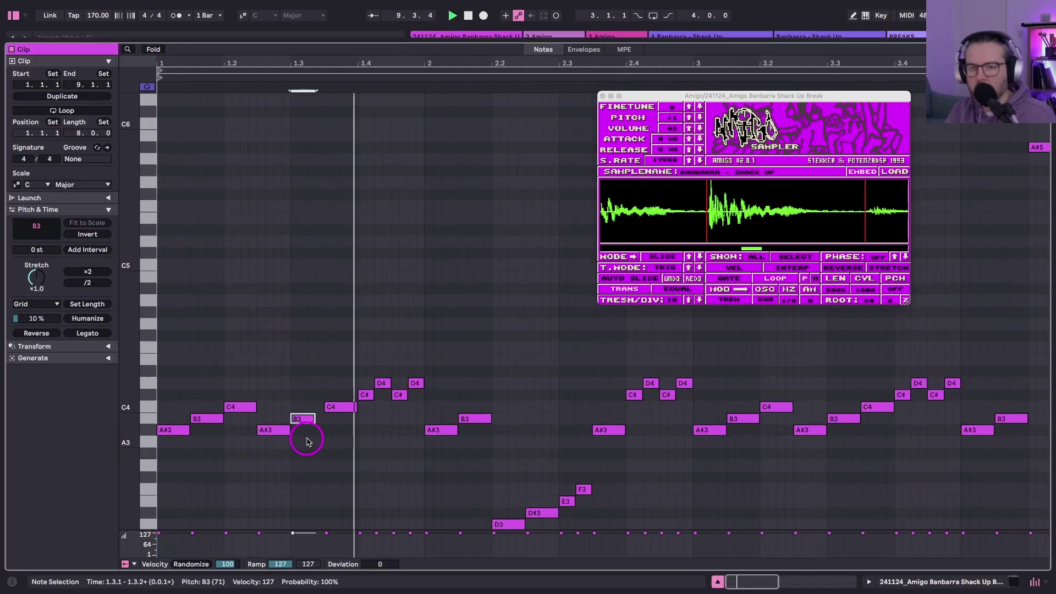
{"action": "left_click_drag", "start_coordinate": [337, 381], "coordinate": [262, 449]}
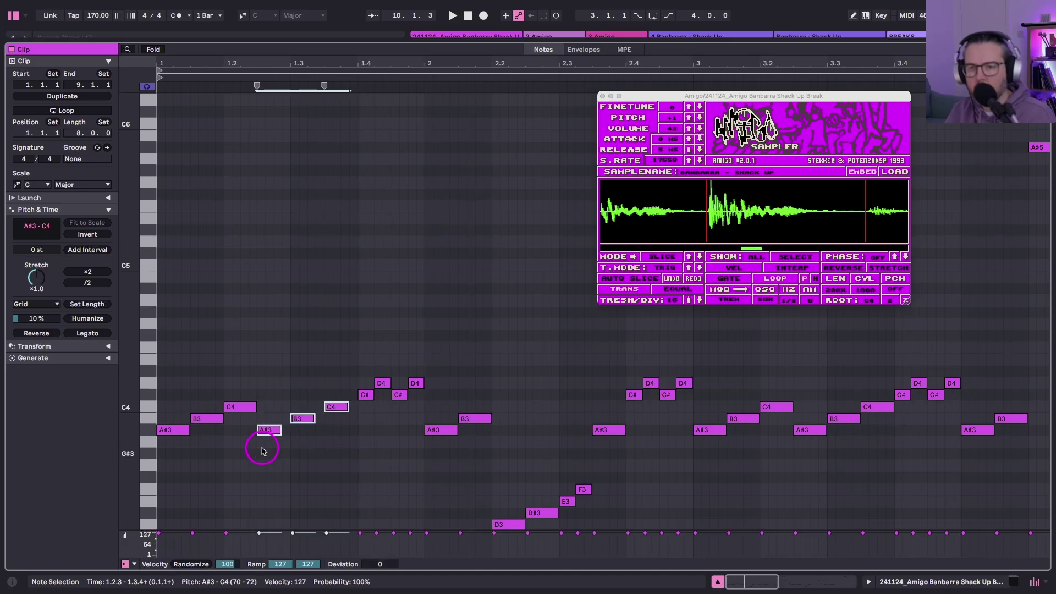
Enable Gate in the Amigo sampler and shorten the clip's first A#3, B3 and C4 notes to sixteenths
{"action": "left_click", "coordinate": [731, 281]}
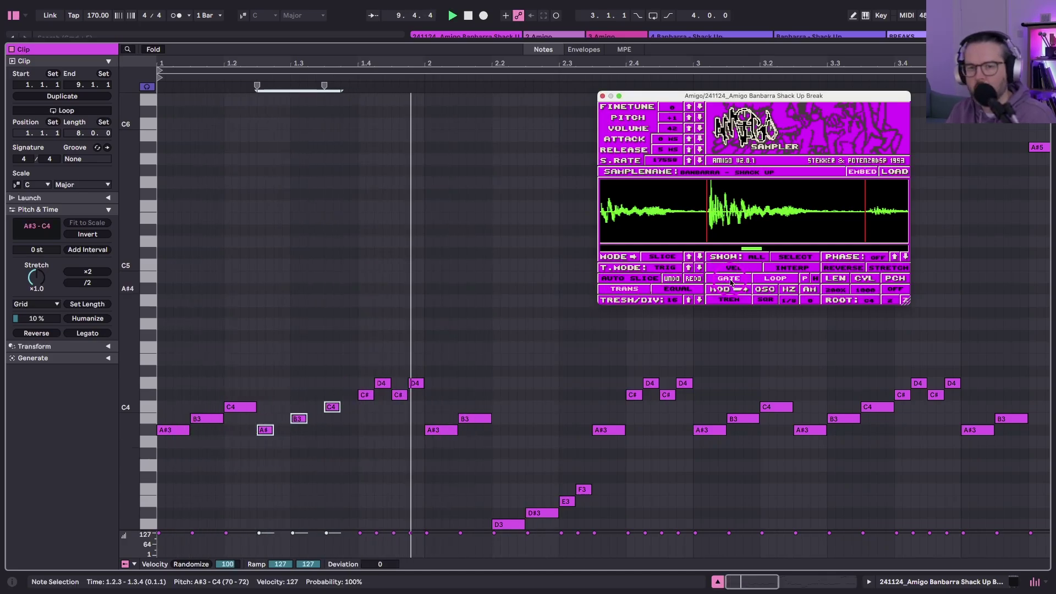
{"action": "key", "text": "space"}
{"action": "left_click_drag", "start_coordinate": [236, 379], "coordinate": [173, 466]}
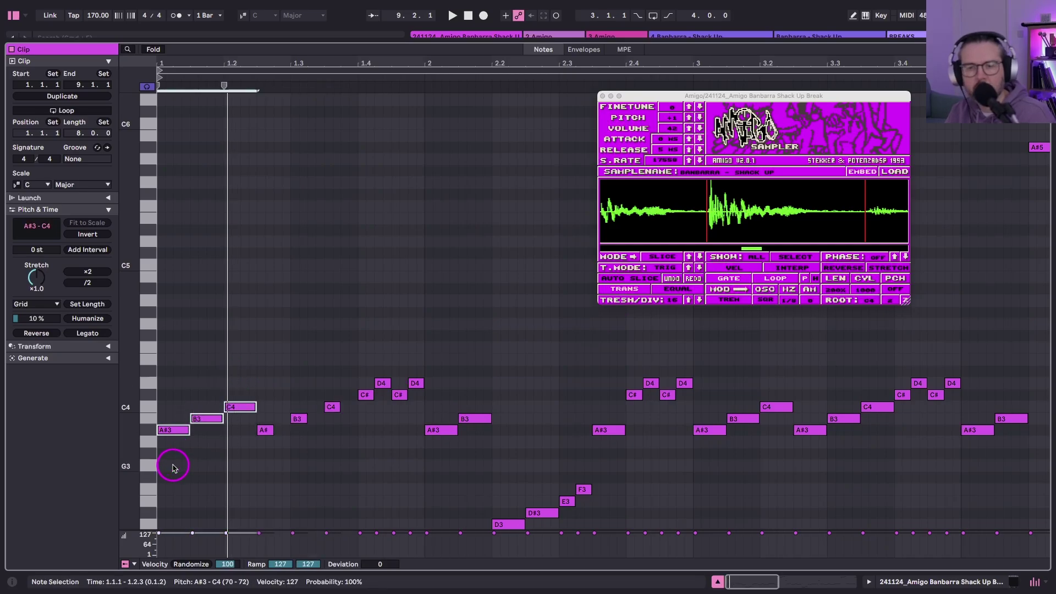
{"action": "key", "text": "shift+Left"}
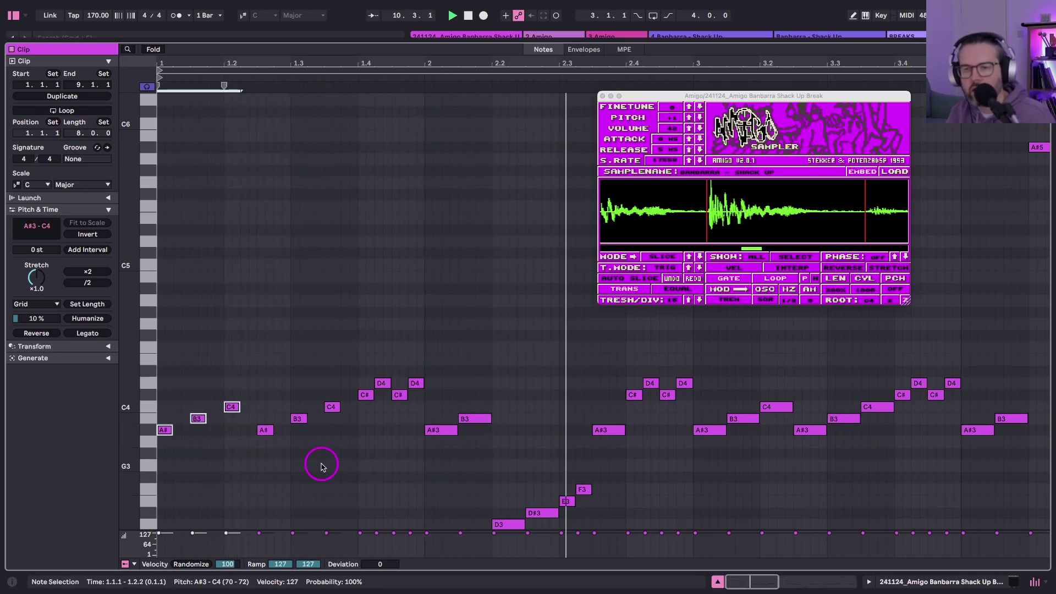
Shorten the B3 note at 2.1.3 in the clip while playing the pattern
{"action": "scroll", "coordinate": [321, 465], "scroll_direction": "right", "scroll_amount": 3}
{"action": "scroll", "coordinate": [322, 465], "scroll_direction": "down", "scroll_amount": 2}
{"action": "key", "text": "space"}
{"action": "key", "text": "space"}
{"action": "left_click_drag", "start_coordinate": [403, 333], "coordinate": [398, 397]}
{"action": "key", "text": "shift+Left"}
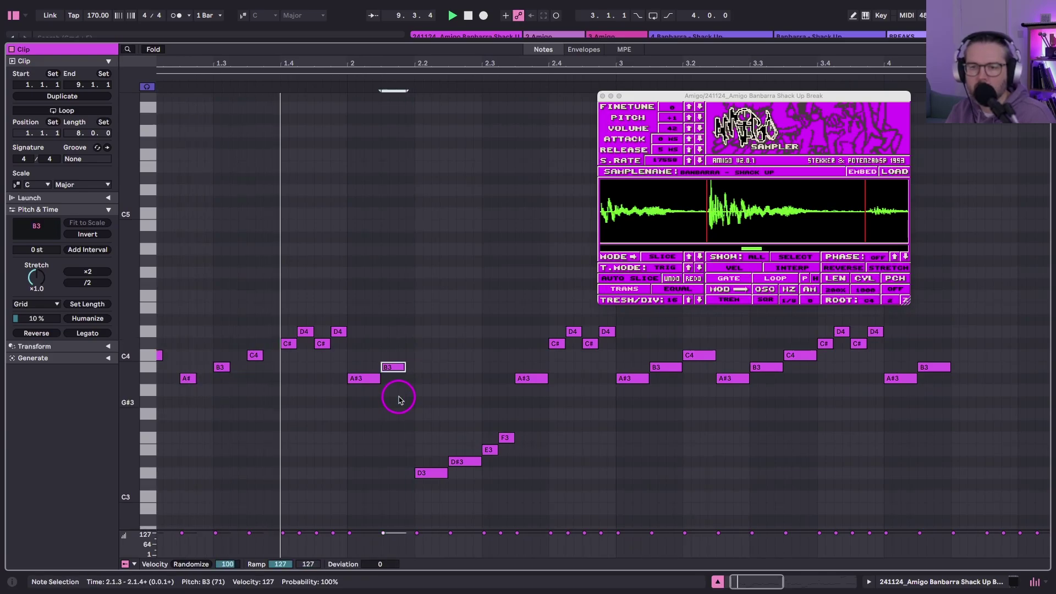
{"action": "key", "text": "shift+Left"}
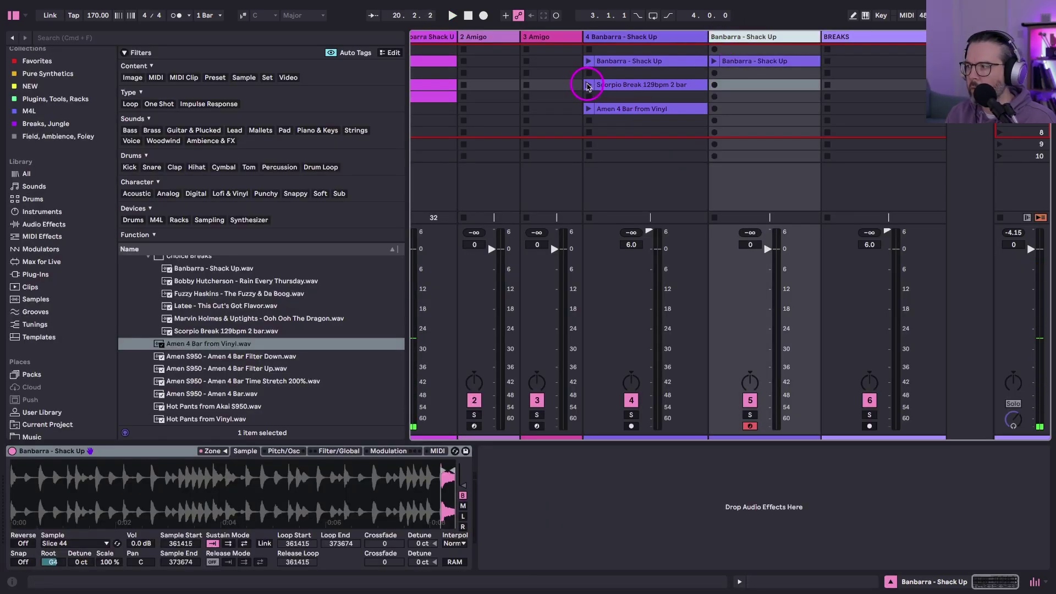
Launch the Scorpio Break 129bpm 2 bar clip and set the song tempo to 129 BPM
{"action": "left_click", "coordinate": [588, 87]}
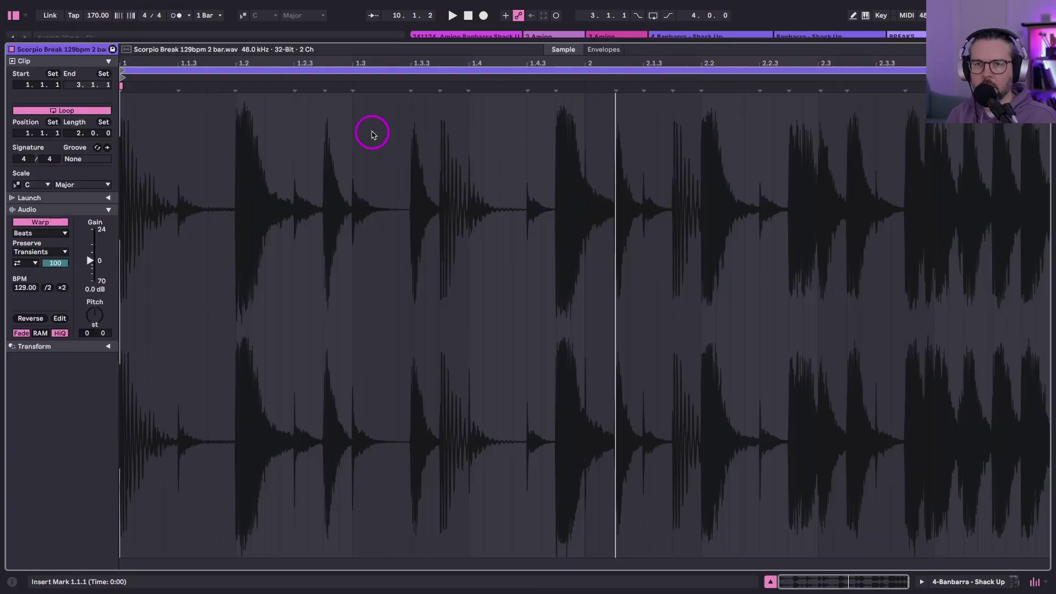
{"action": "key", "text": "shift+Tab"}
{"action": "left_click", "coordinate": [96, 20]}
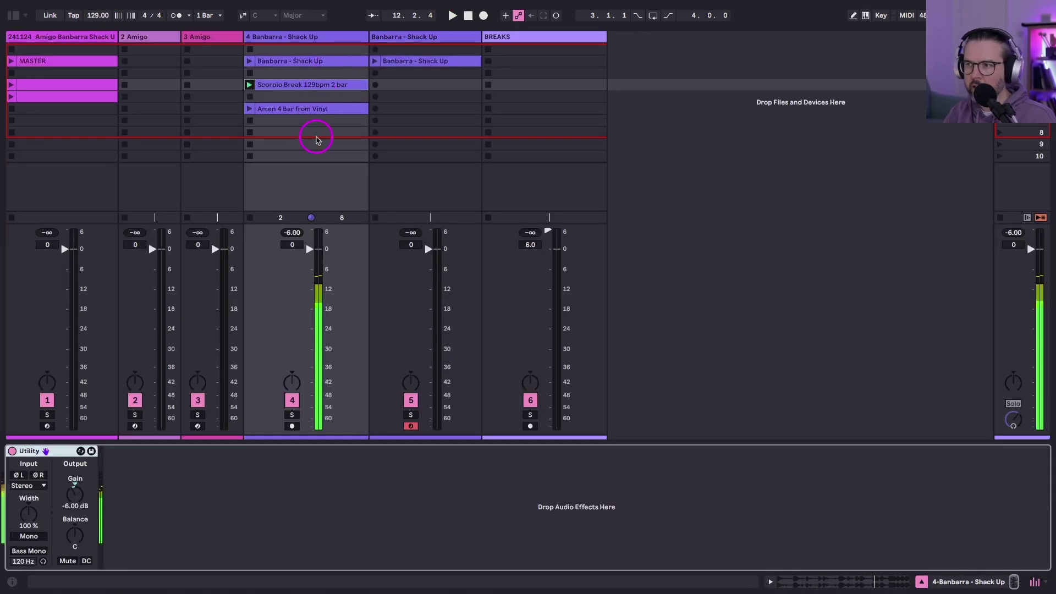
Open the Scorpio Break clip's waveform, play it and examine the hits and transients between 2.2.3 and 2.3.3
{"action": "double_click", "coordinate": [283, 87]}
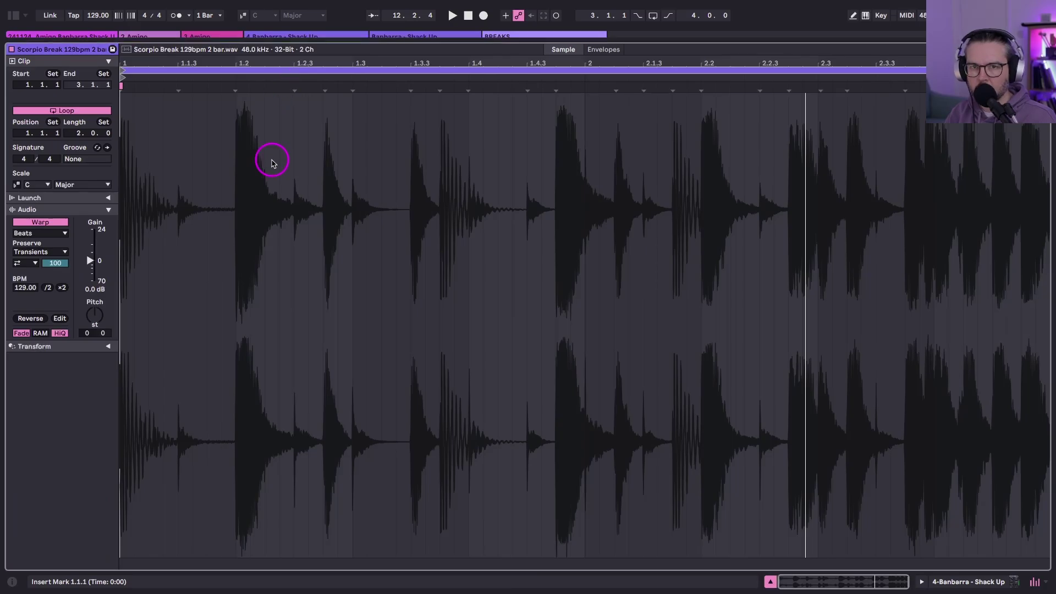
{"action": "key", "text": "space"}
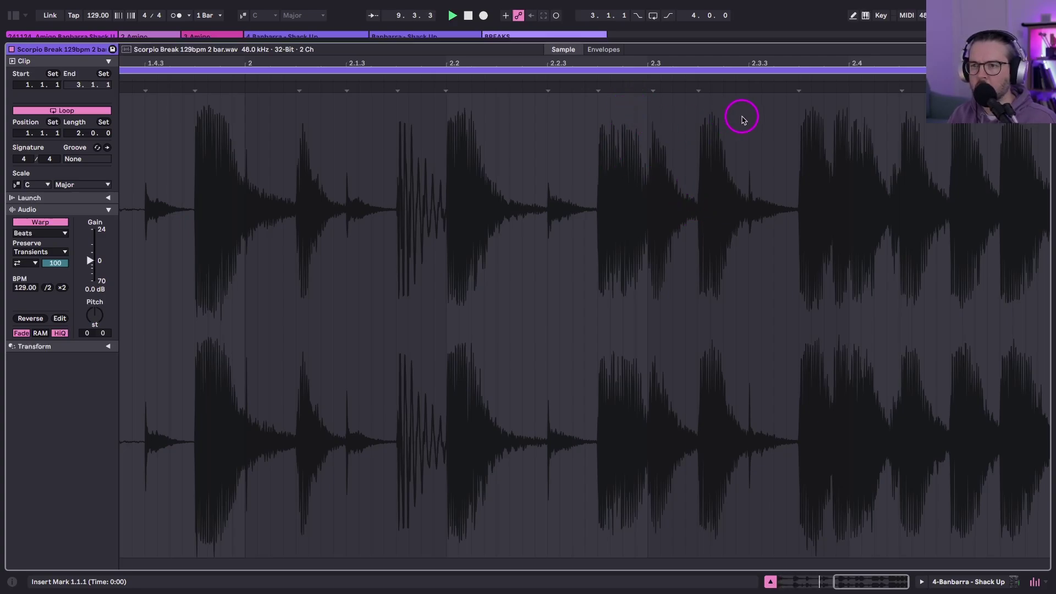
{"action": "left_click", "coordinate": [740, 167]}
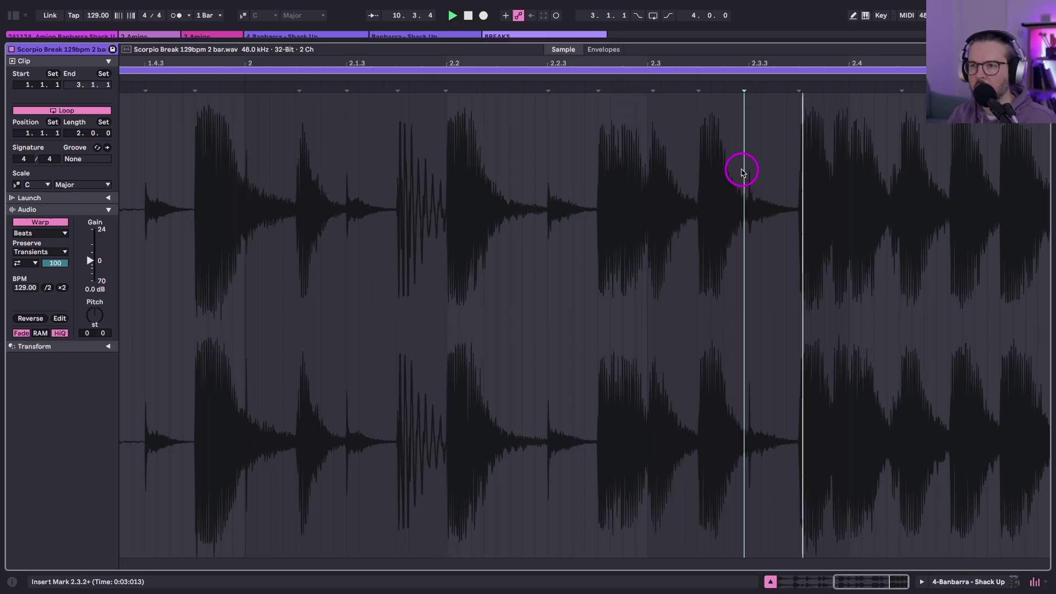
{"action": "left_click", "coordinate": [737, 159]}
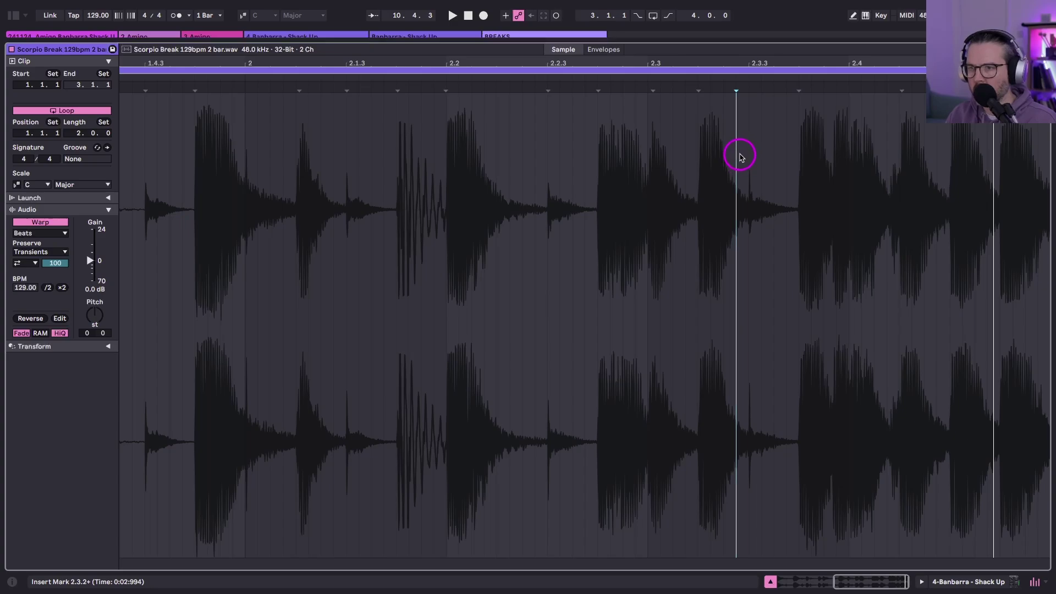
{"action": "left_click", "coordinate": [746, 151]}
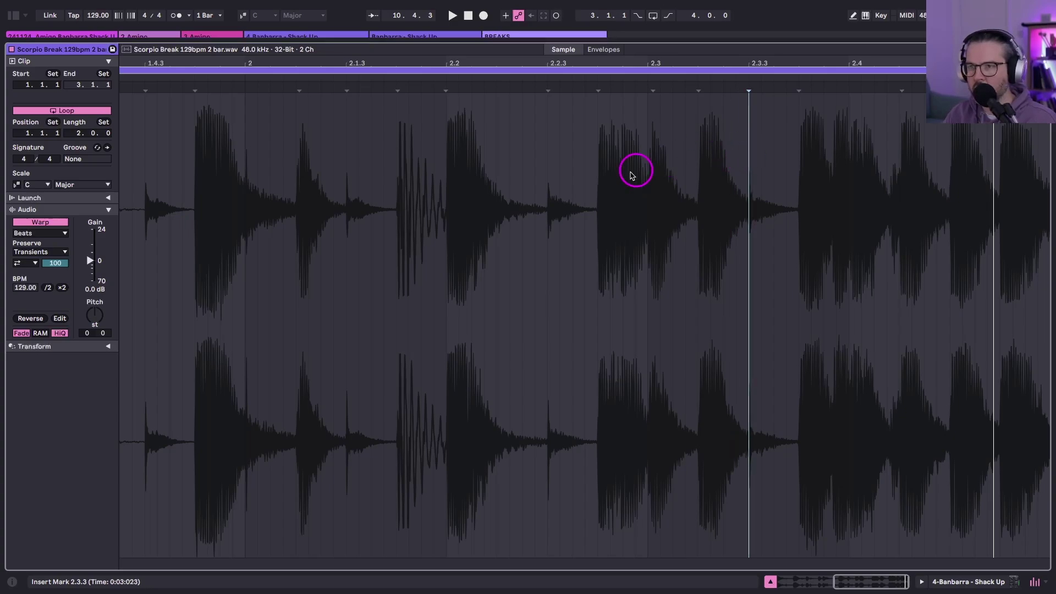
{"action": "left_click", "coordinate": [650, 178]}
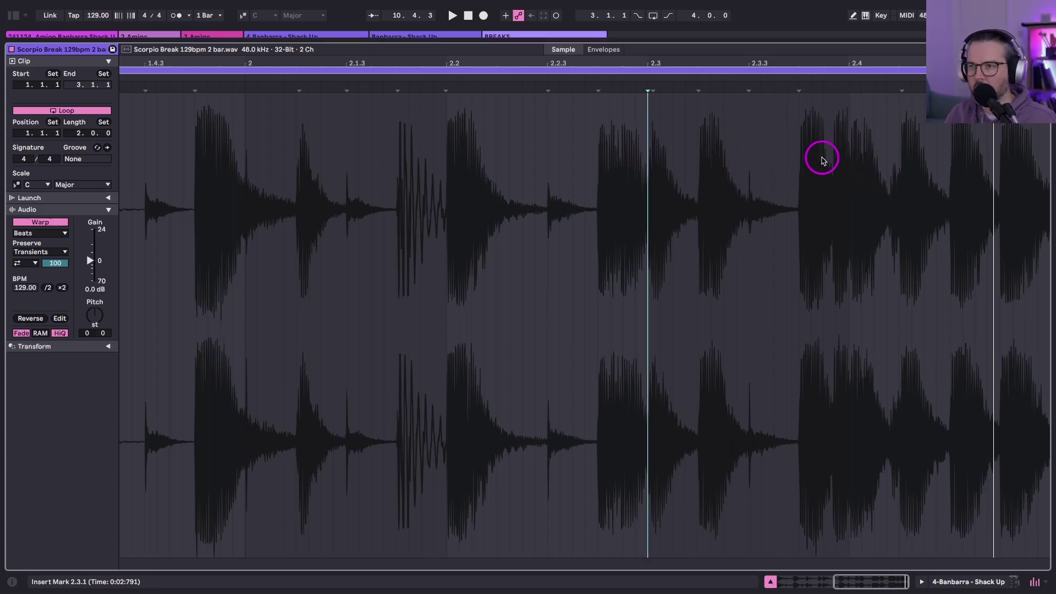
{"action": "left_click", "coordinate": [573, 188]}
{"action": "key", "text": "space"}
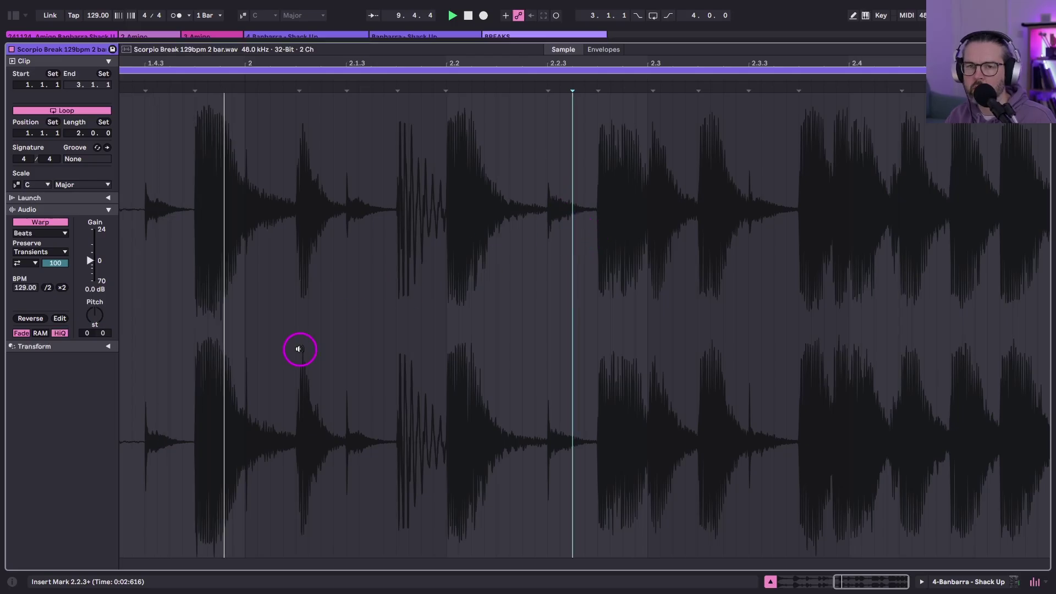
Add the missing transients to the Scorpio Break inside the hits following 2.2.4 and 2.3.4, and at 2.4.1
{"action": "left_click", "coordinate": [687, 140]}
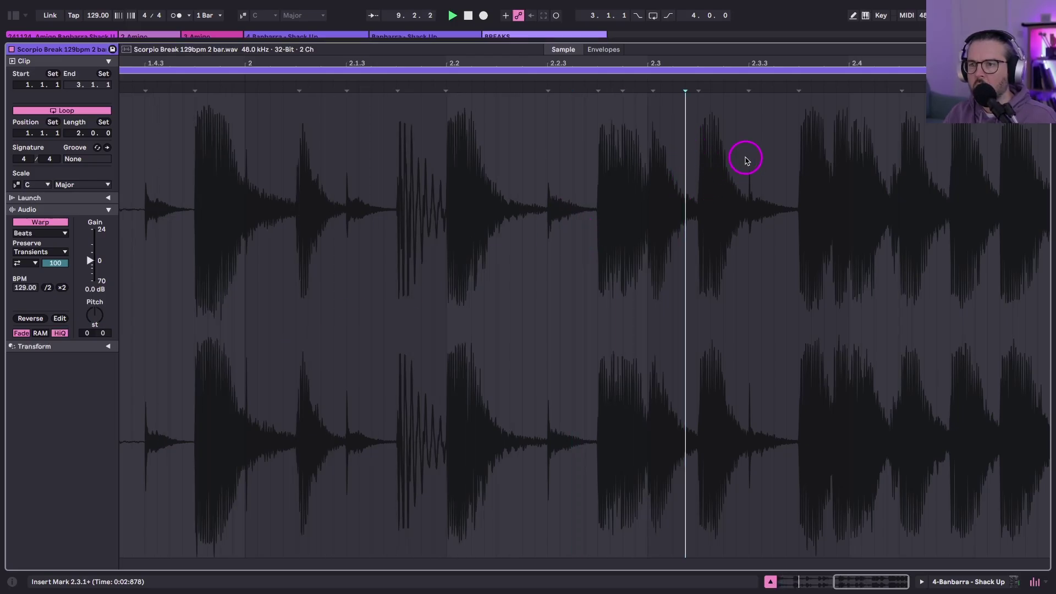
{"action": "left_click", "coordinate": [835, 140]}
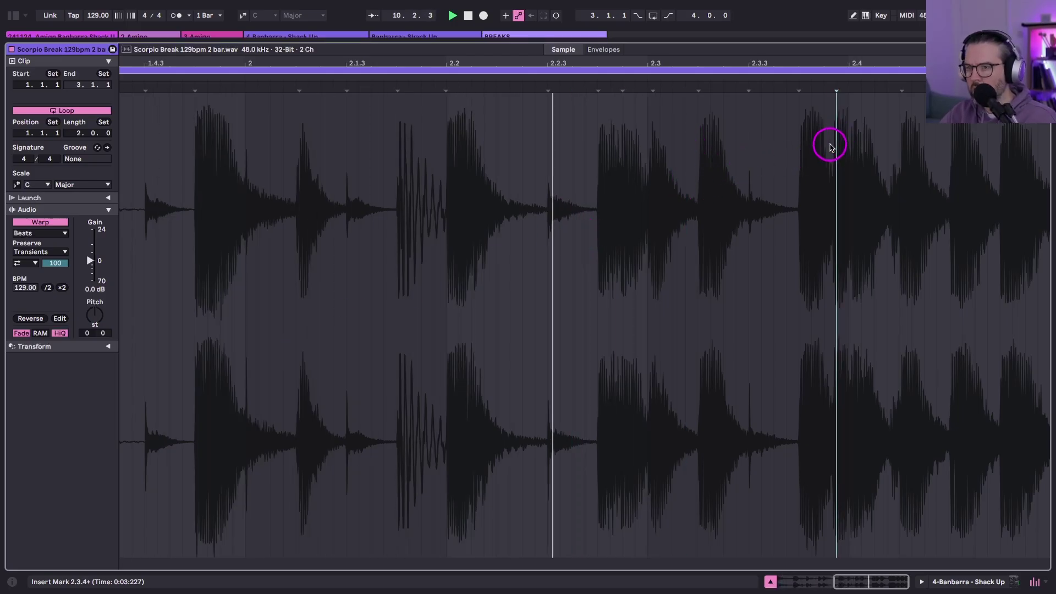
{"action": "scroll", "coordinate": [884, 176], "scroll_direction": "up", "scroll_amount": 5}
{"action": "left_click", "coordinate": [617, 144]}
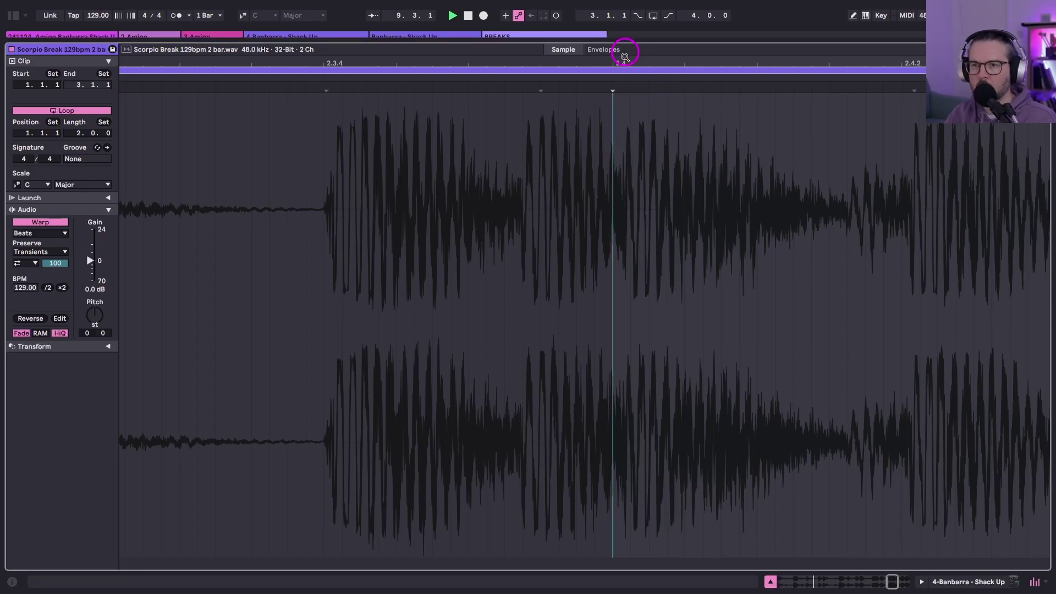
{"action": "left_click_drag", "start_coordinate": [624, 56], "coordinate": [625, 56]}
{"action": "left_click", "coordinate": [720, 149]}
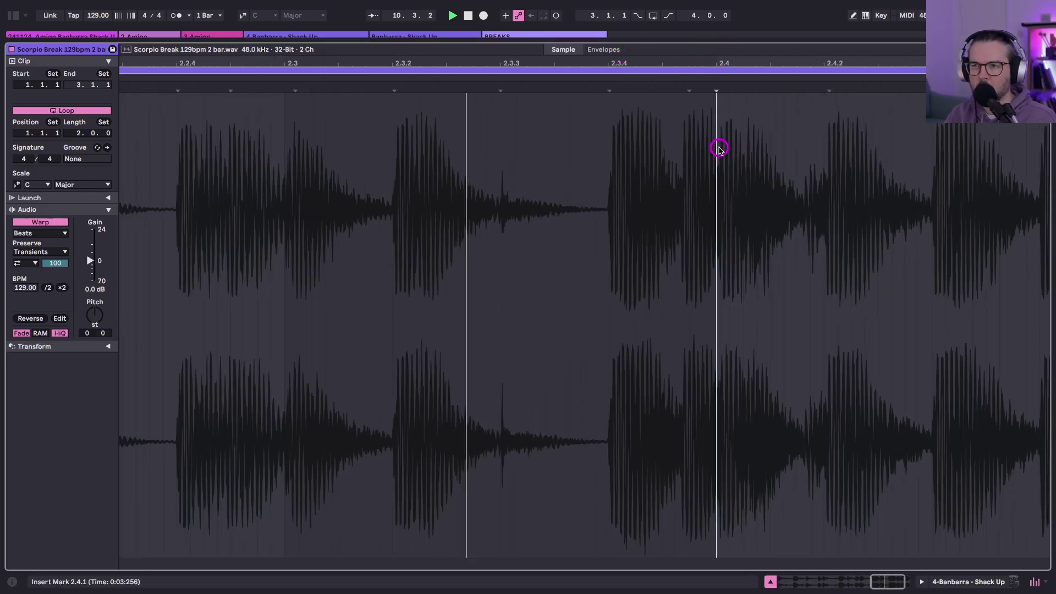
Slice the Scorpio Break clip to a new MIDI track, one slice per transient, using the Sampler slicing preset
{"action": "right_click", "coordinate": [306, 85]}
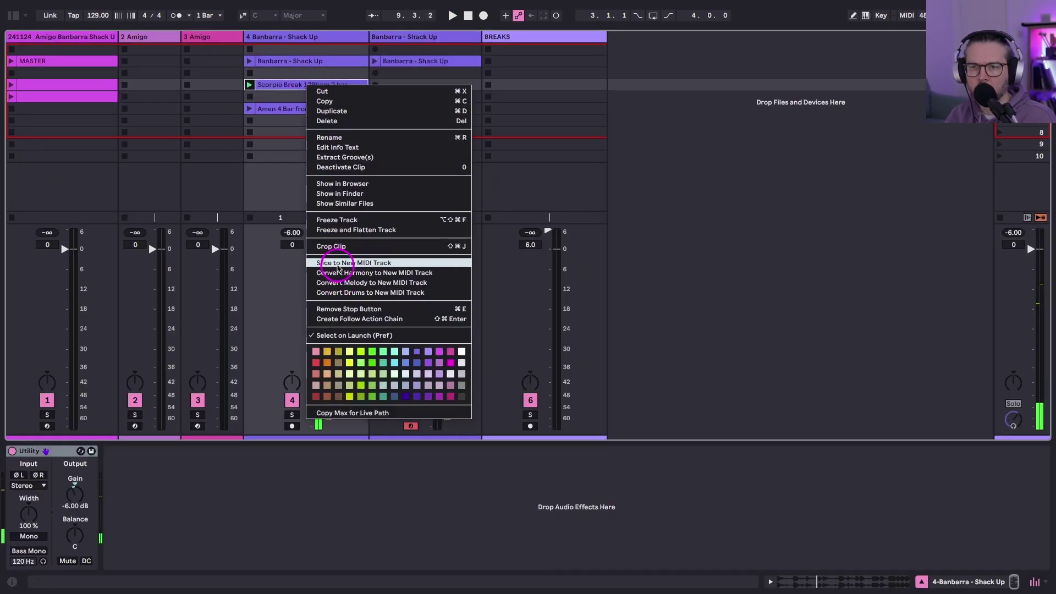
{"action": "left_click", "coordinate": [338, 264]}
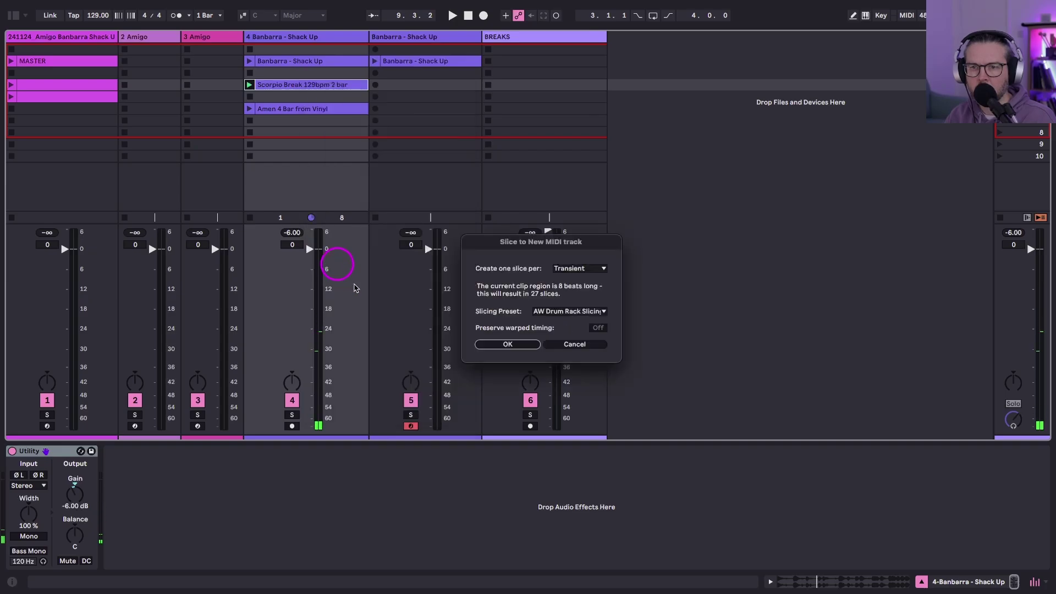
{"action": "left_click", "coordinate": [570, 311]}
{"action": "left_click", "coordinate": [539, 356]}
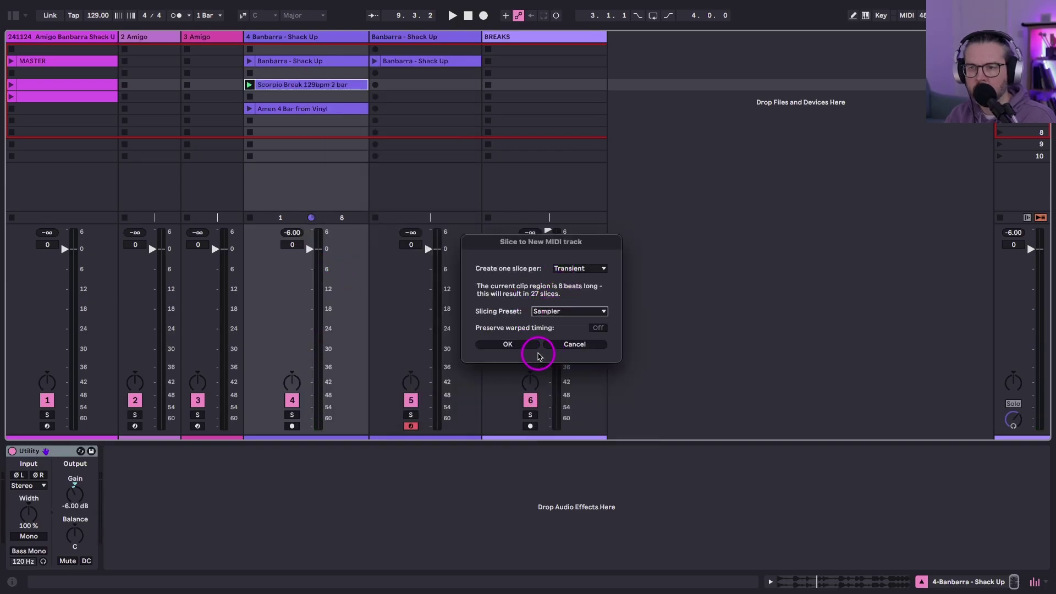
{"action": "left_click", "coordinate": [507, 344]}
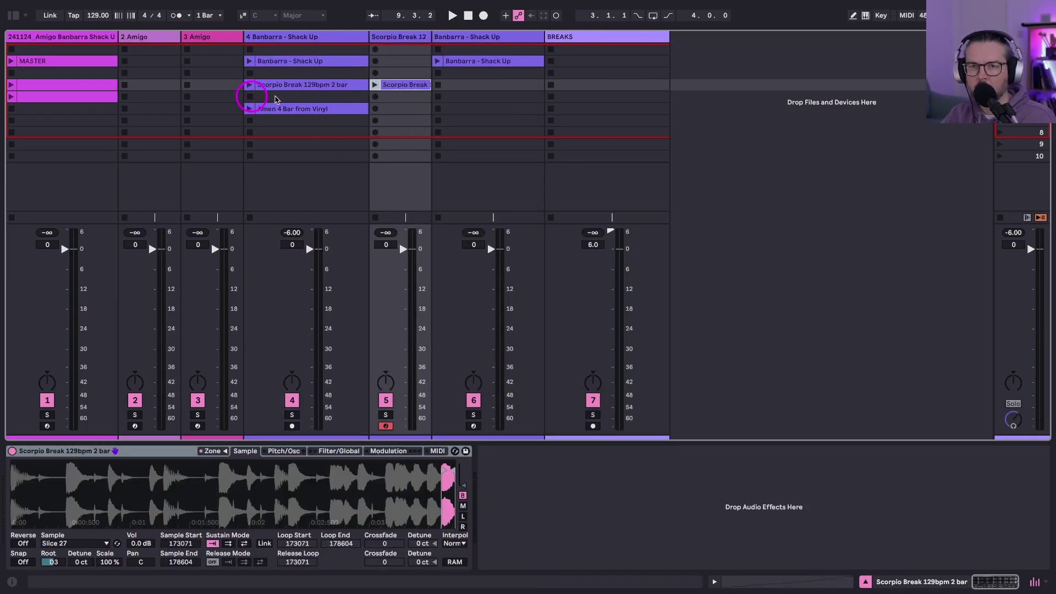
Launch and open the sliced Scorpio Break MIDI clip, make all its notes legato and raise their velocities to 127
{"action": "left_click", "coordinate": [374, 84]}
{"action": "double_click", "coordinate": [392, 85]}
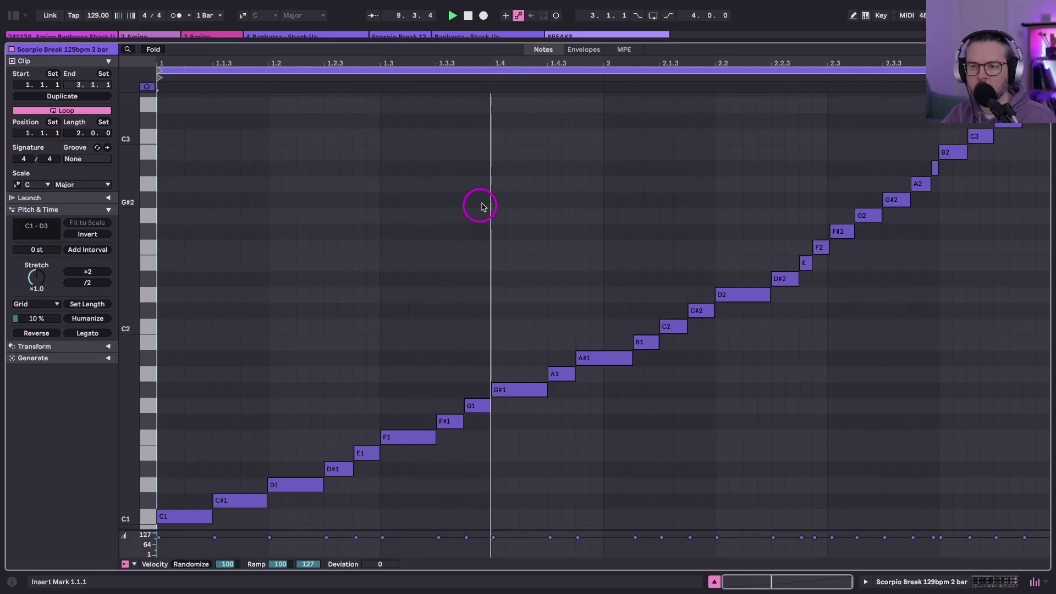
{"action": "key", "text": "ctrl+a"}
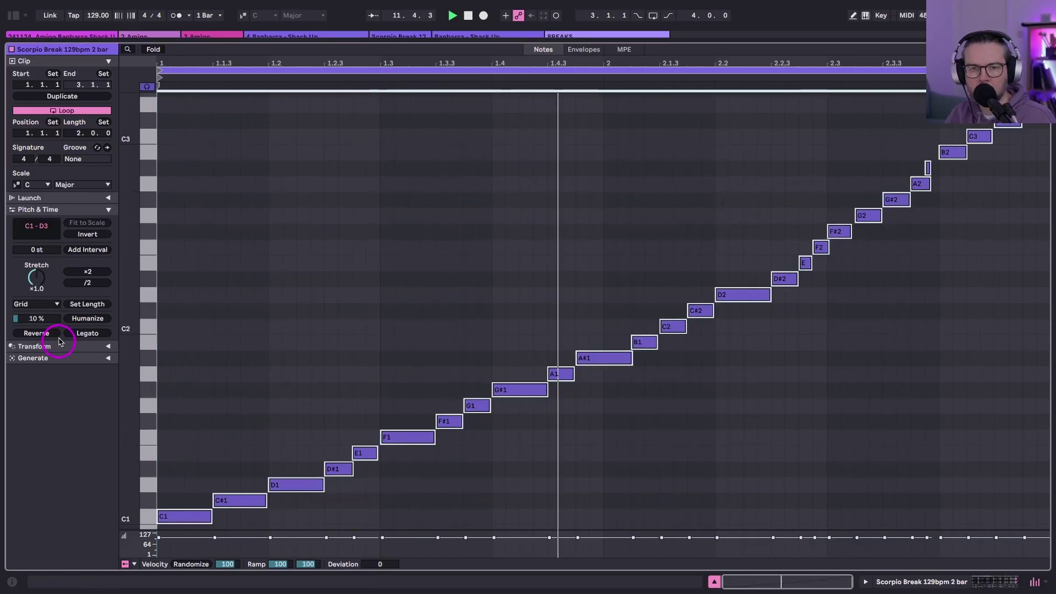
{"action": "left_click", "coordinate": [86, 333]}
{"action": "left_click_drag", "start_coordinate": [313, 539], "coordinate": [314, 534]}
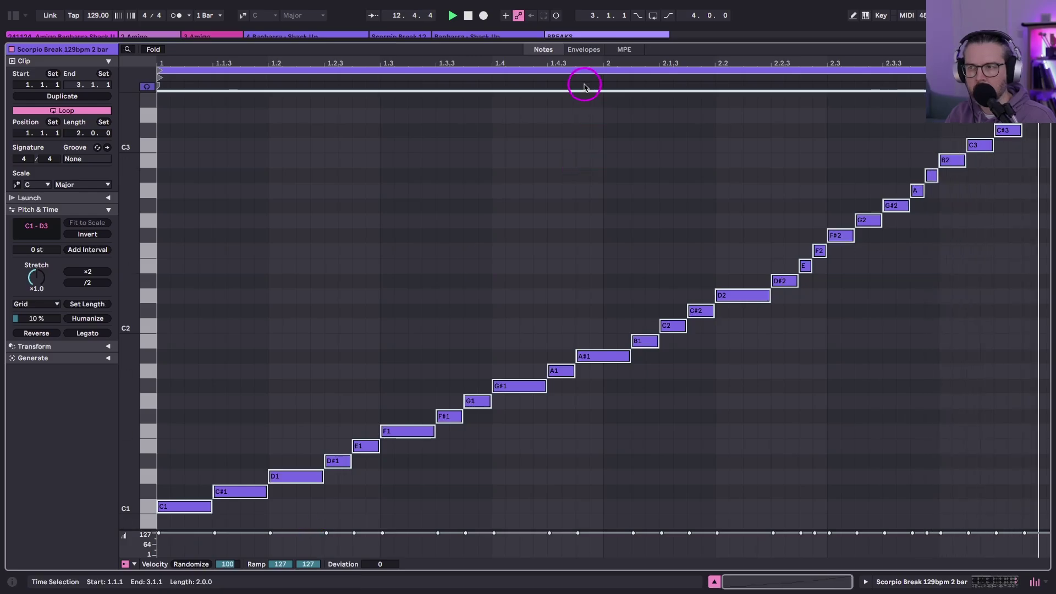
Close the clip's note editor, stop playback and select the empty slot on the 2 Amigo track level with the Scorpio Break clip
{"action": "key", "text": "shift+Tab"}
{"action": "key", "text": "space"}
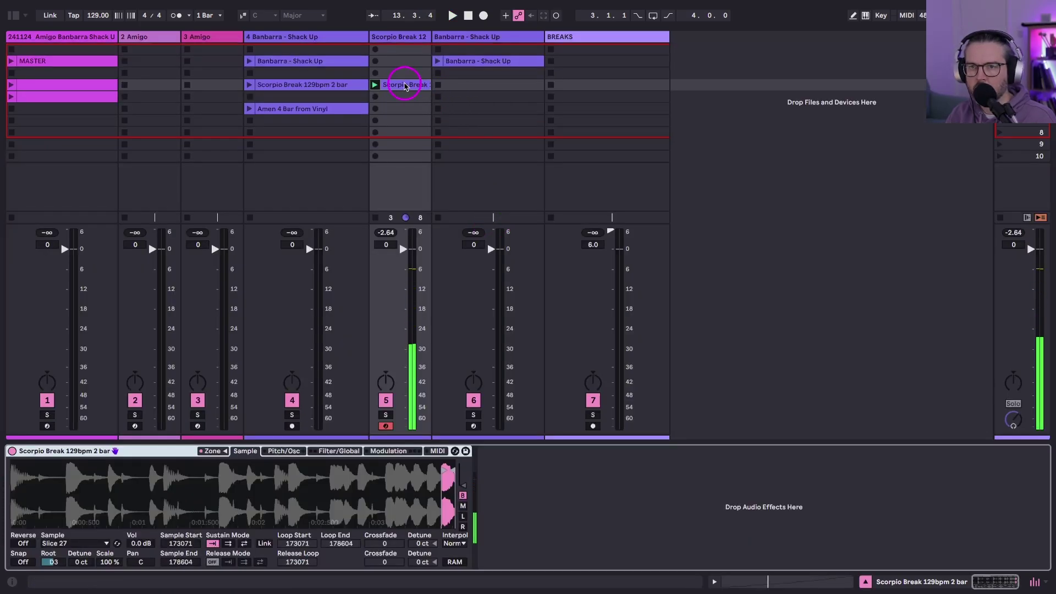
{"action": "key", "text": "Left"}
{"action": "key", "text": "Left"}
{"action": "key", "text": "Left"}
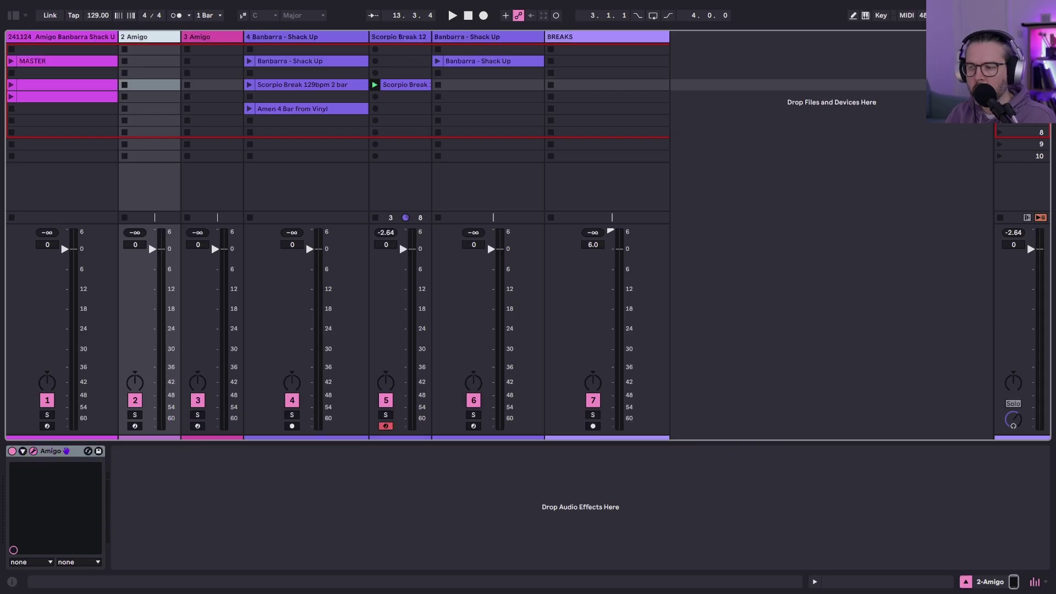
Load the Scorpio Break 129bpm 2 bar sample into the 2 Amigo track's Amigo, and launch the sliced MIDI clip from that track's second slot
{"action": "key", "text": "alt+super+p"}
{"action": "left_click_drag", "start_coordinate": [471, 232], "coordinate": [222, 156]}
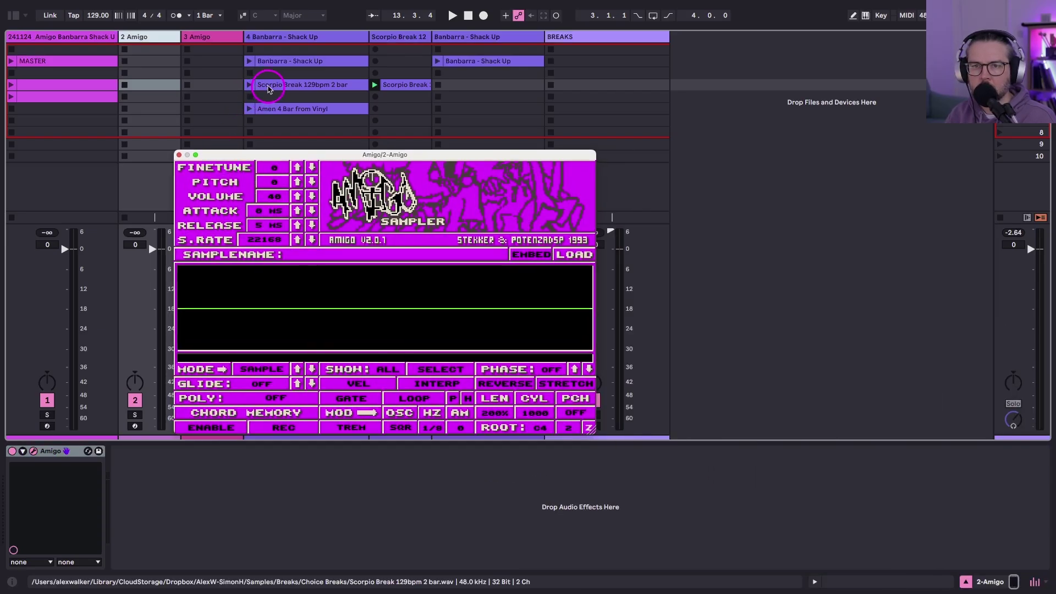
{"action": "left_click_drag", "start_coordinate": [269, 88], "coordinate": [308, 286]}
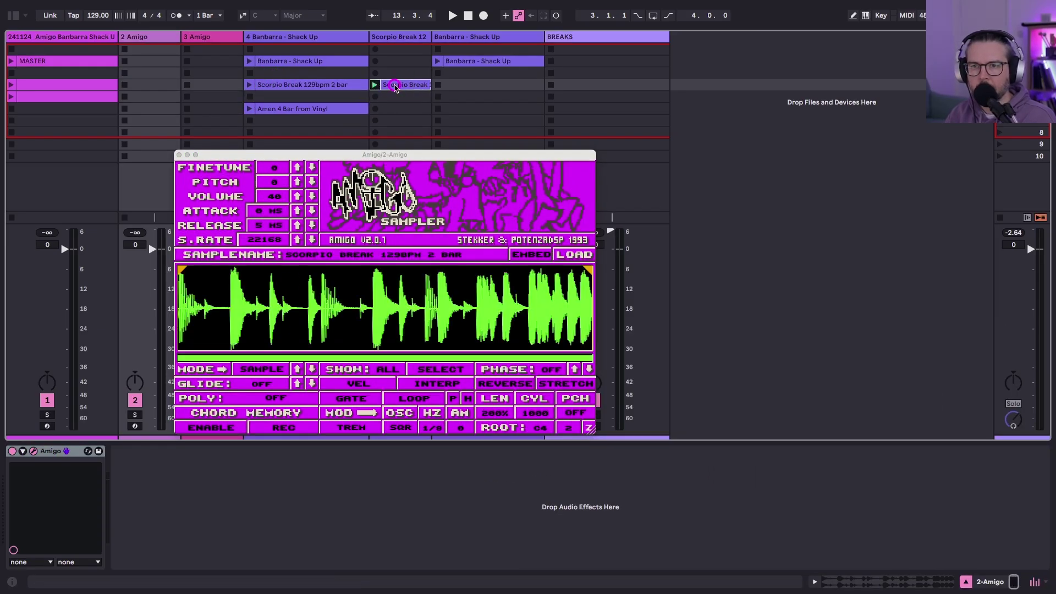
{"action": "left_click_drag", "start_coordinate": [394, 88], "coordinate": [122, 62]}
{"action": "left_click", "coordinate": [124, 61]}
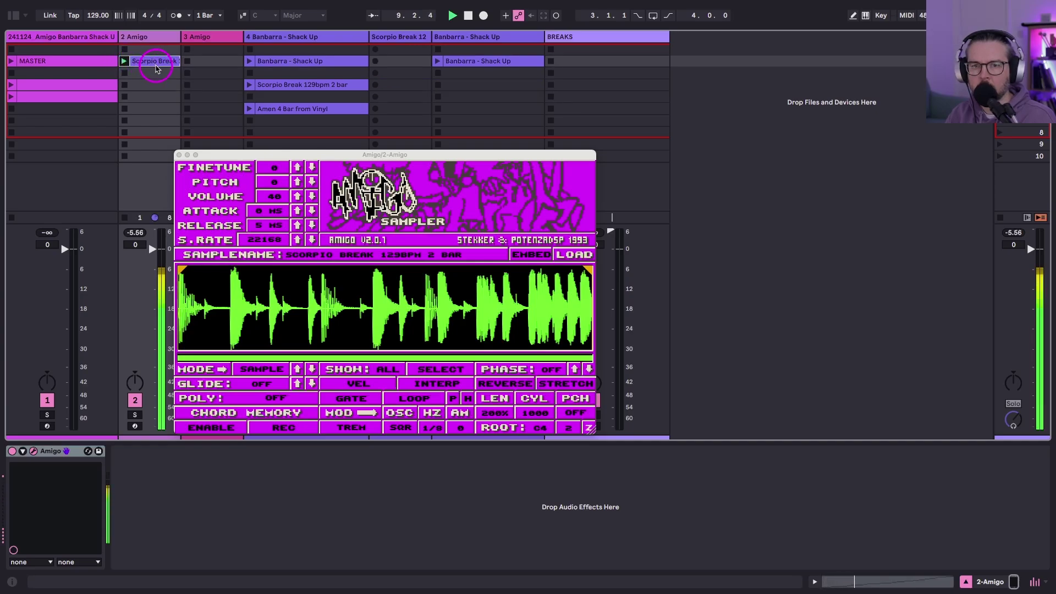
Put Amigo into Slice mode in an enlarged window and set its slicing threshold to 2
{"action": "left_click", "coordinate": [256, 373]}
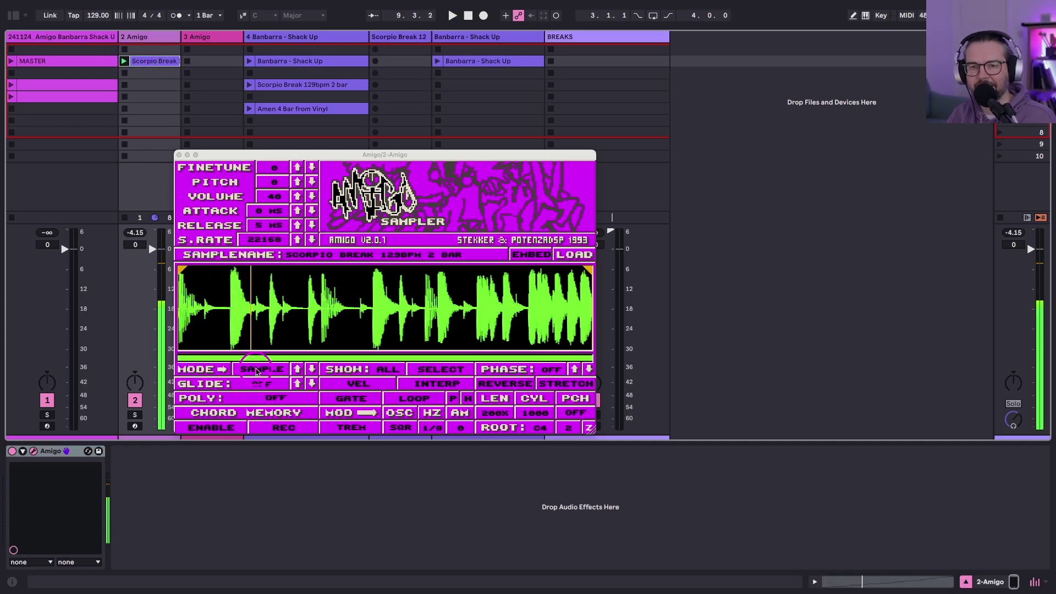
{"action": "left_click", "coordinate": [261, 369]}
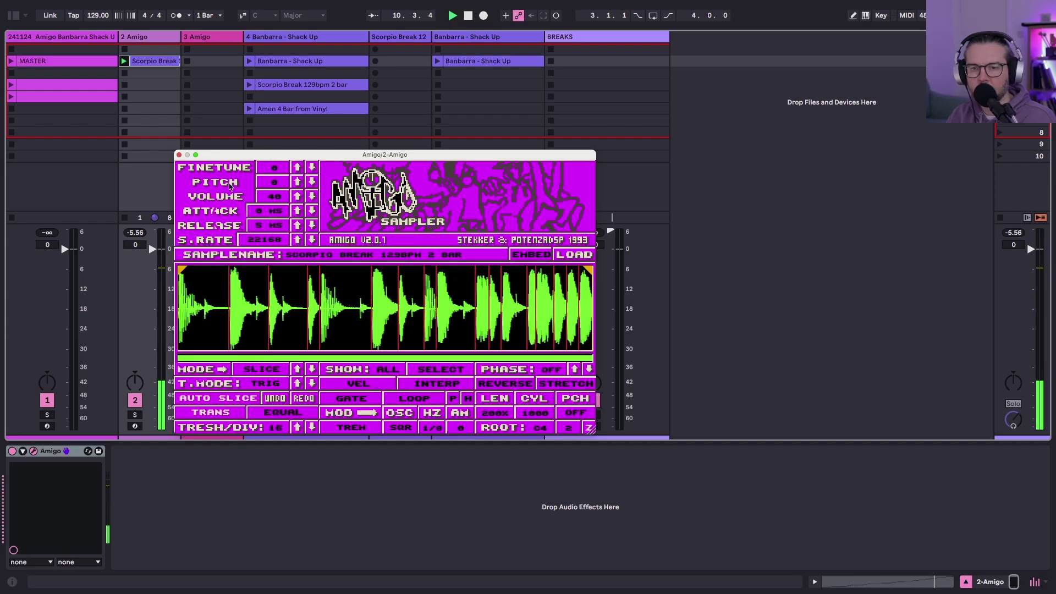
{"action": "left_click_drag", "start_coordinate": [229, 155], "coordinate": [186, 52]}
{"action": "left_click_drag", "start_coordinate": [547, 325], "coordinate": [780, 424]}
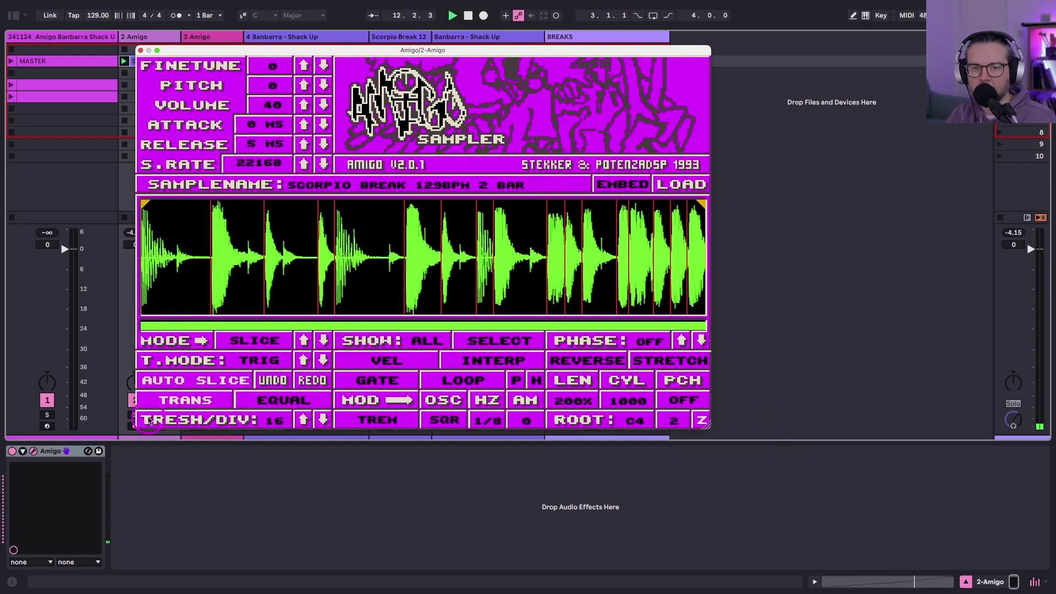
{"action": "left_click_drag", "start_coordinate": [275, 424], "coordinate": [272, 486]}
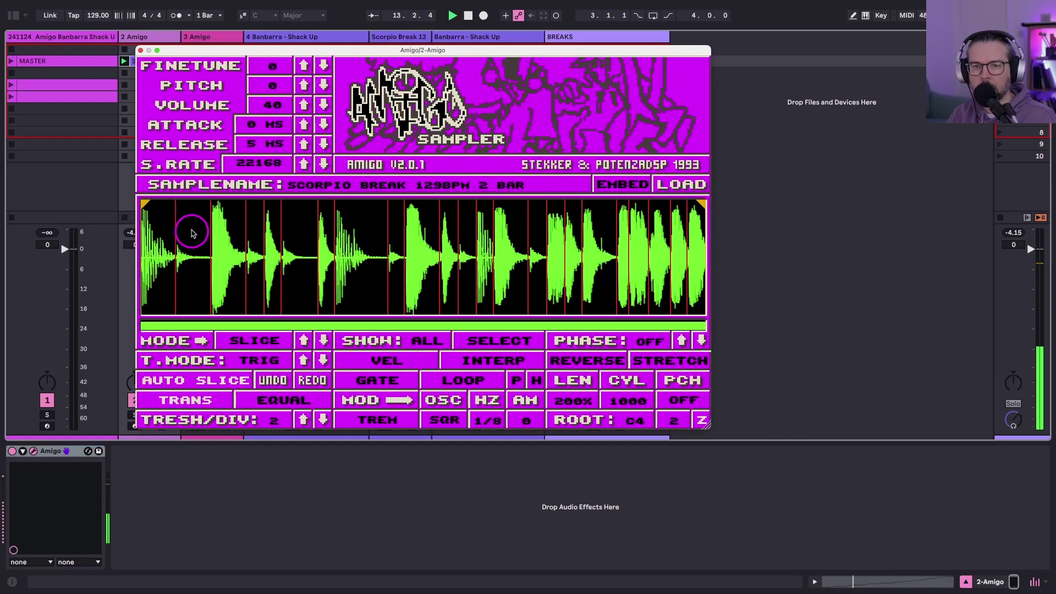
Transpose all notes of the Scorpio Break MIDI clip up one octave to span C3 to D5
{"action": "left_click_drag", "start_coordinate": [199, 51], "coordinate": [335, 46]}
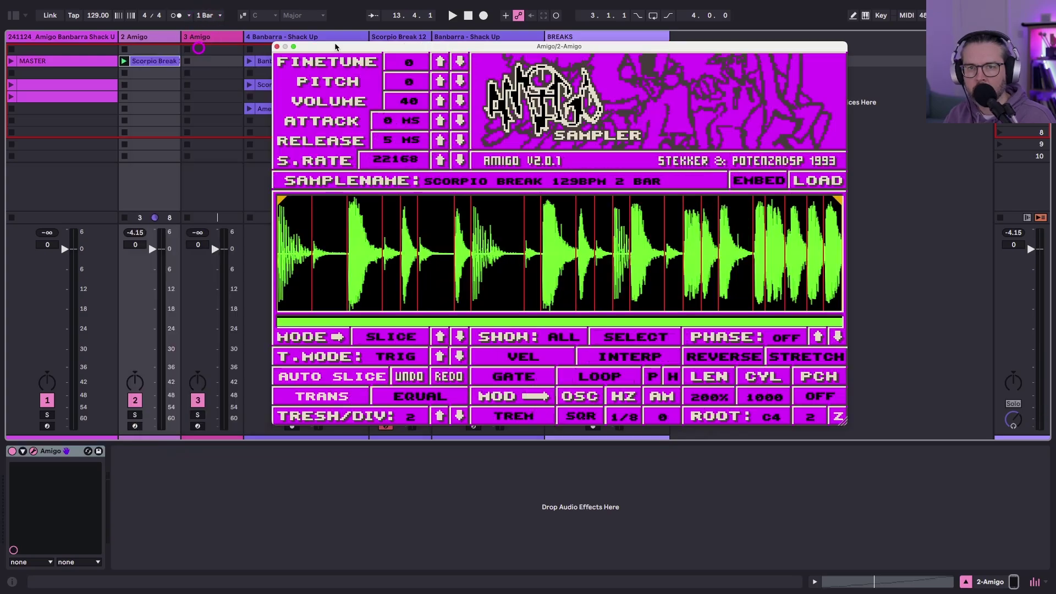
{"action": "double_click", "coordinate": [159, 66]}
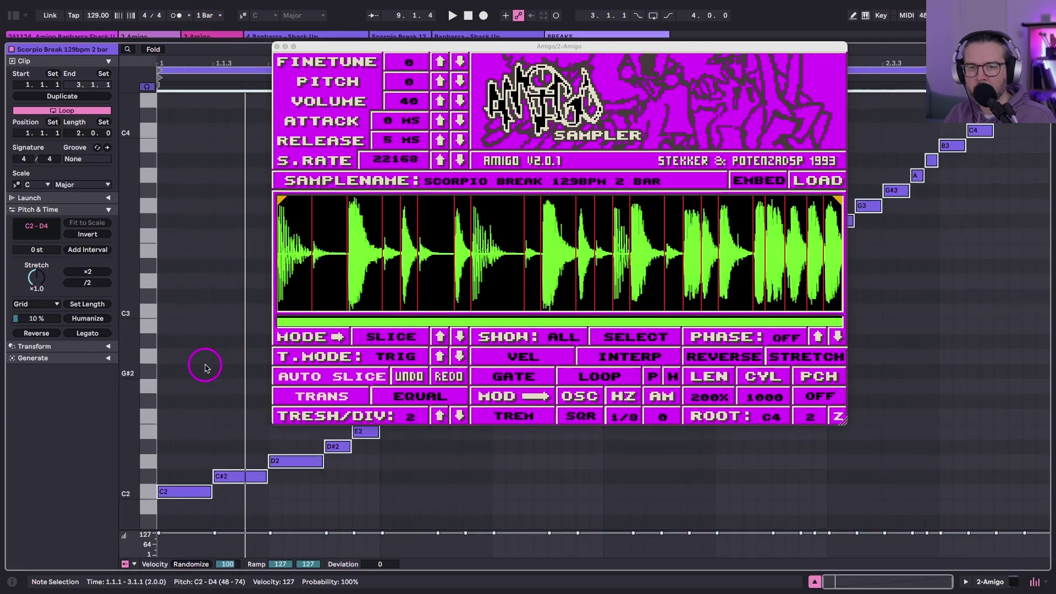
{"action": "key", "text": "shift+Tab"}
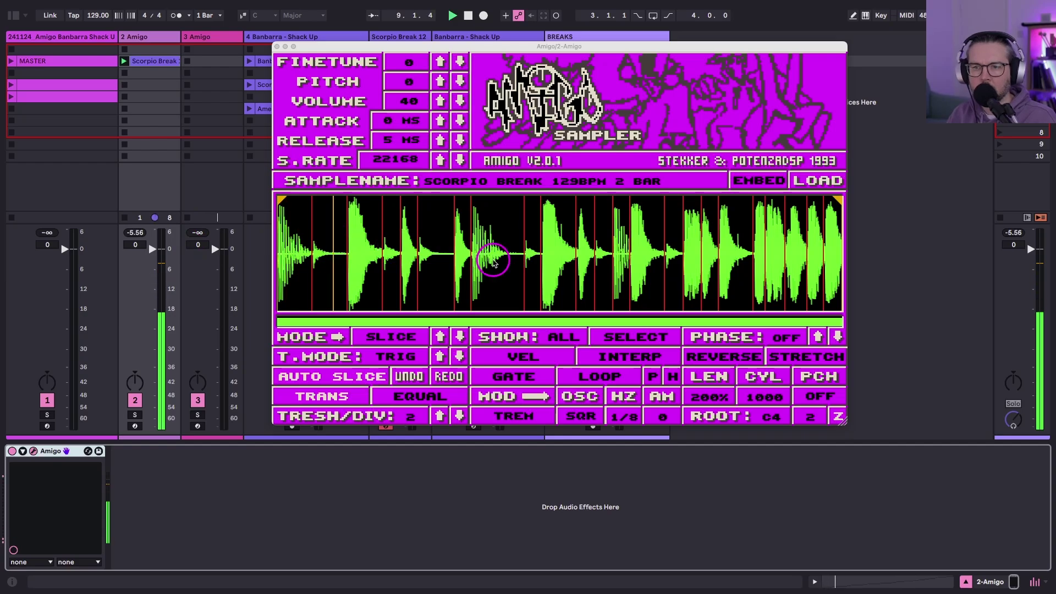
{"action": "double_click", "coordinate": [155, 65]}
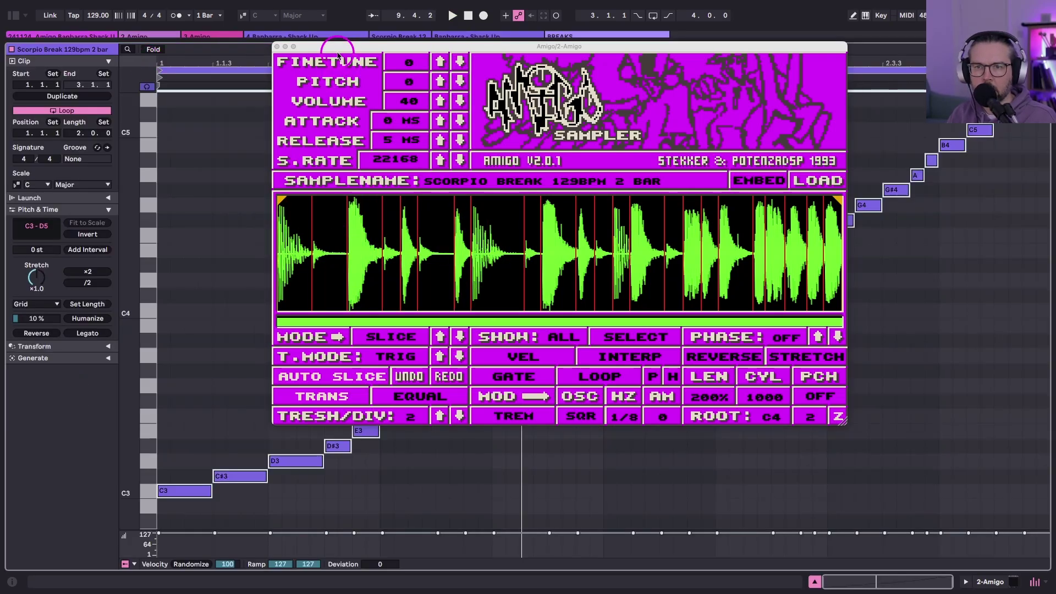
Restart the clip's playback, shrink the Amigo window and place it clear of most of the notes
{"action": "left_click_drag", "start_coordinate": [129, 235], "coordinate": [127, 237]}
{"action": "key", "text": "space"}
{"action": "key", "text": "space"}
{"action": "key", "text": "space"}
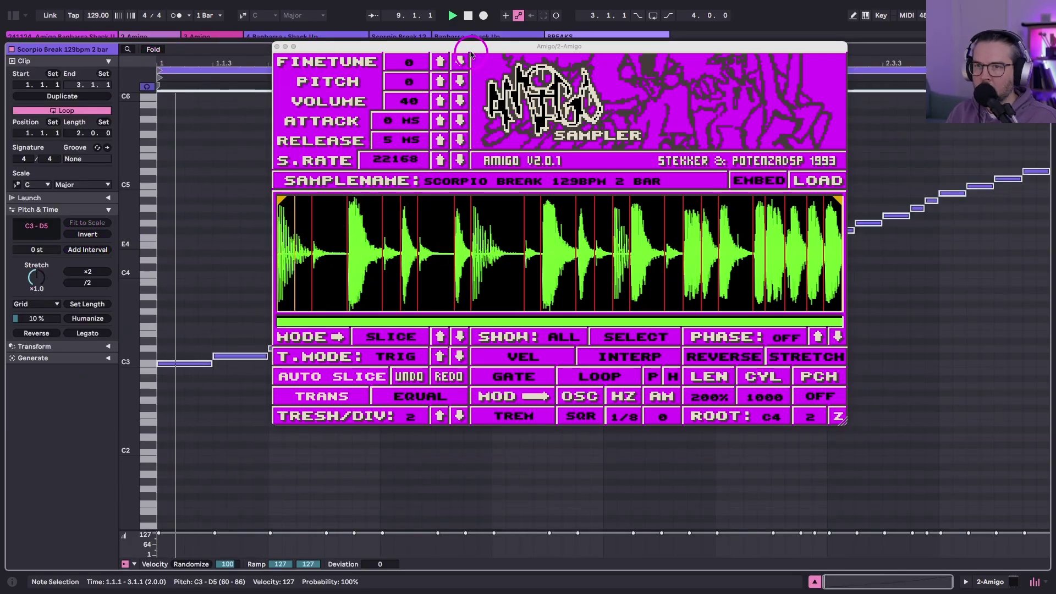
{"action": "left_click_drag", "start_coordinate": [472, 47], "coordinate": [598, 6]}
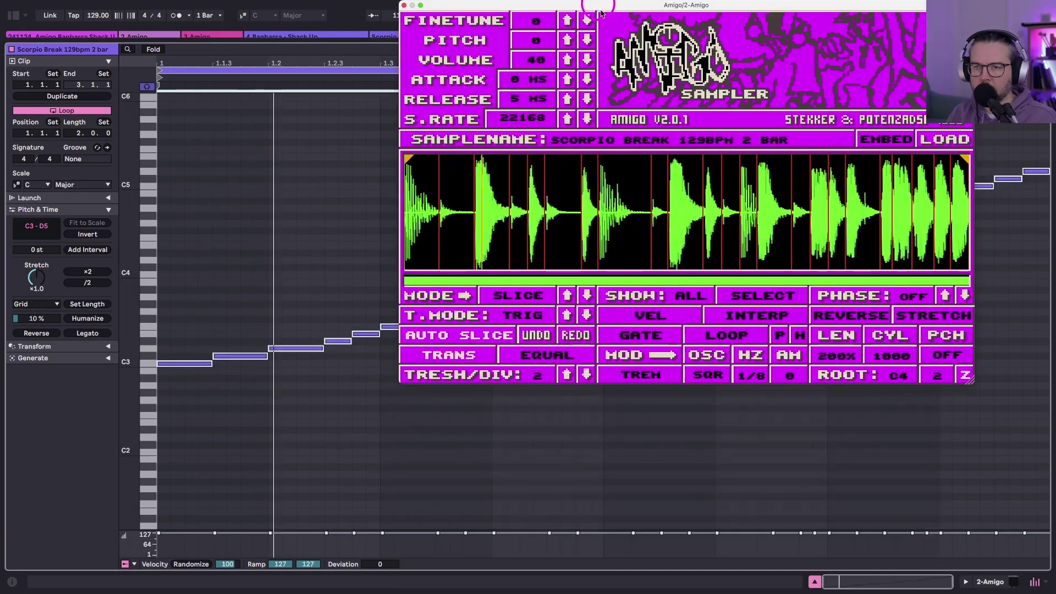
{"action": "left_click_drag", "start_coordinate": [969, 380], "coordinate": [775, 254]}
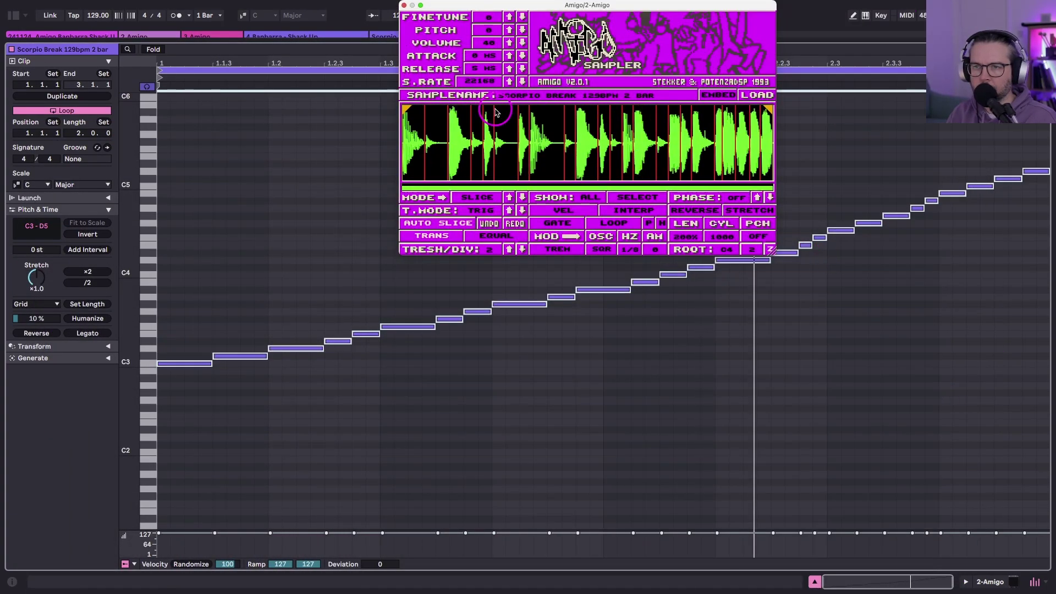
{"action": "left_click_drag", "start_coordinate": [485, 7], "coordinate": [165, 36]}
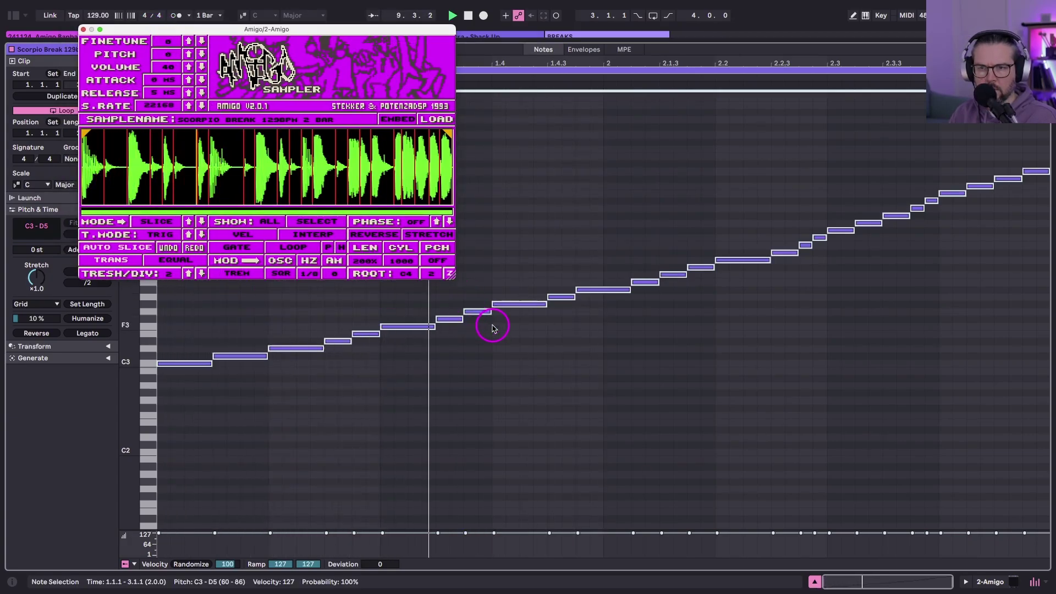
Insert a one-sixteenth G#3 note at 1.4.1 with the following notes shifted, and add an Amigo slice at the quiet hit in the second kick's tail
{"action": "left_click", "coordinate": [512, 304]}
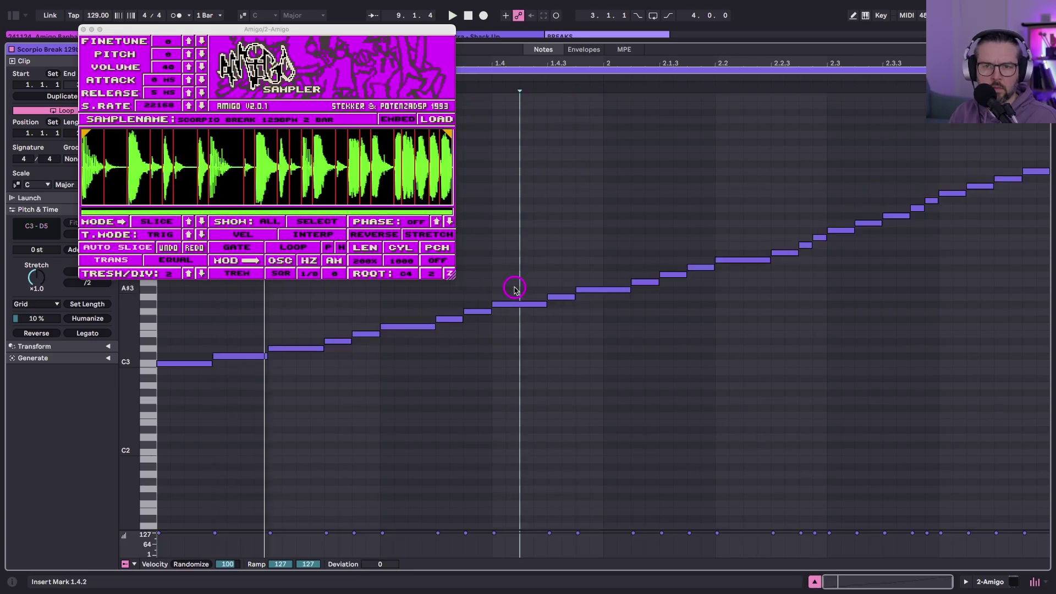
{"action": "left_click_drag", "start_coordinate": [513, 330], "coordinate": [513, 332]}
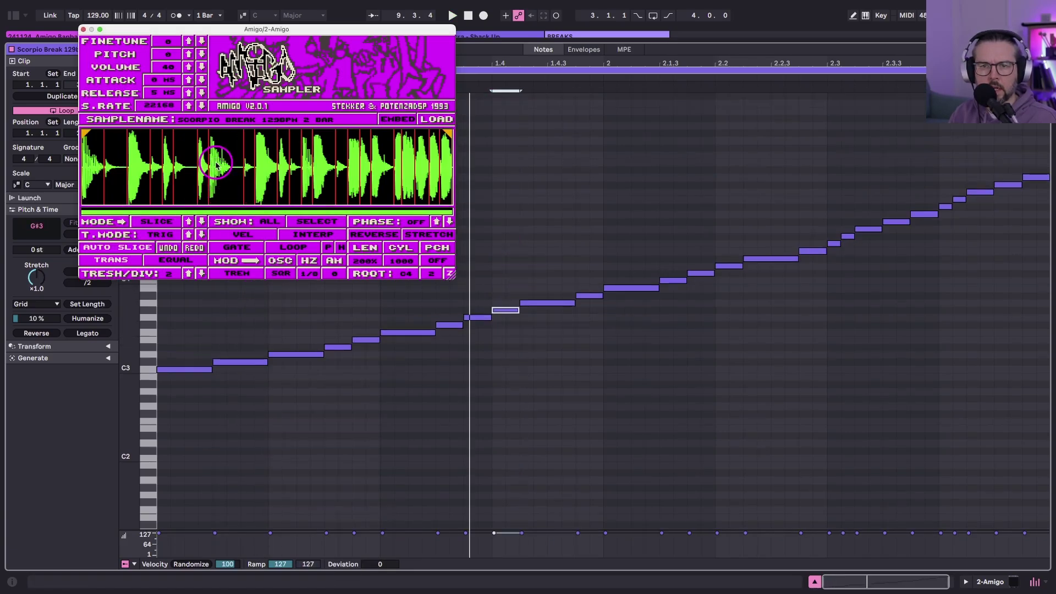
{"action": "scroll", "coordinate": [215, 163], "scroll_direction": "up", "scroll_amount": 10}
{"action": "scroll", "coordinate": [216, 165], "scroll_direction": "down", "scroll_amount": 5}
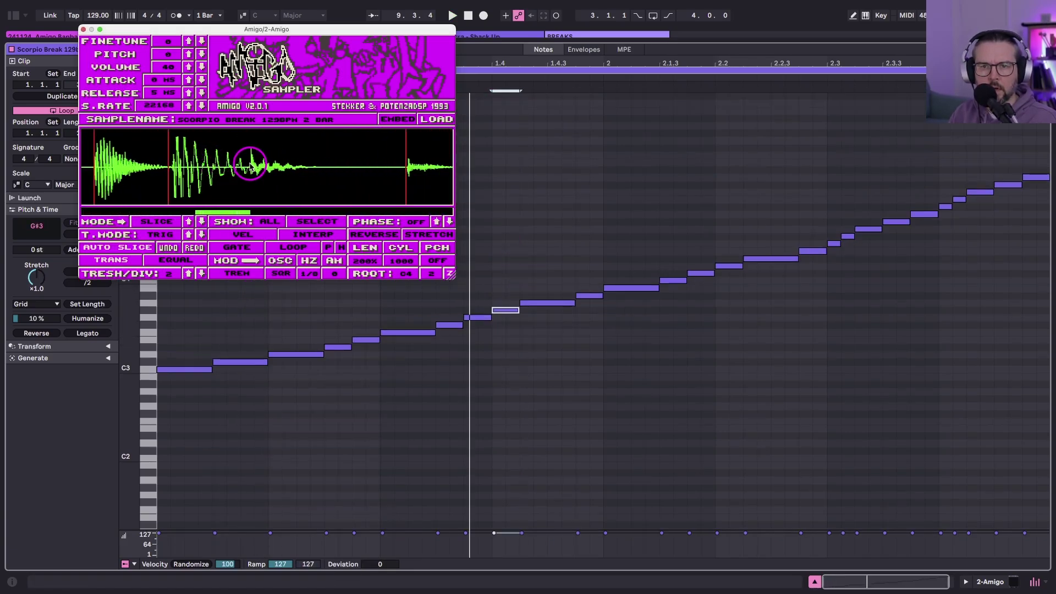
{"action": "scroll", "coordinate": [248, 167], "scroll_direction": "down", "scroll_amount": 3}
{"action": "key", "text": "space"}
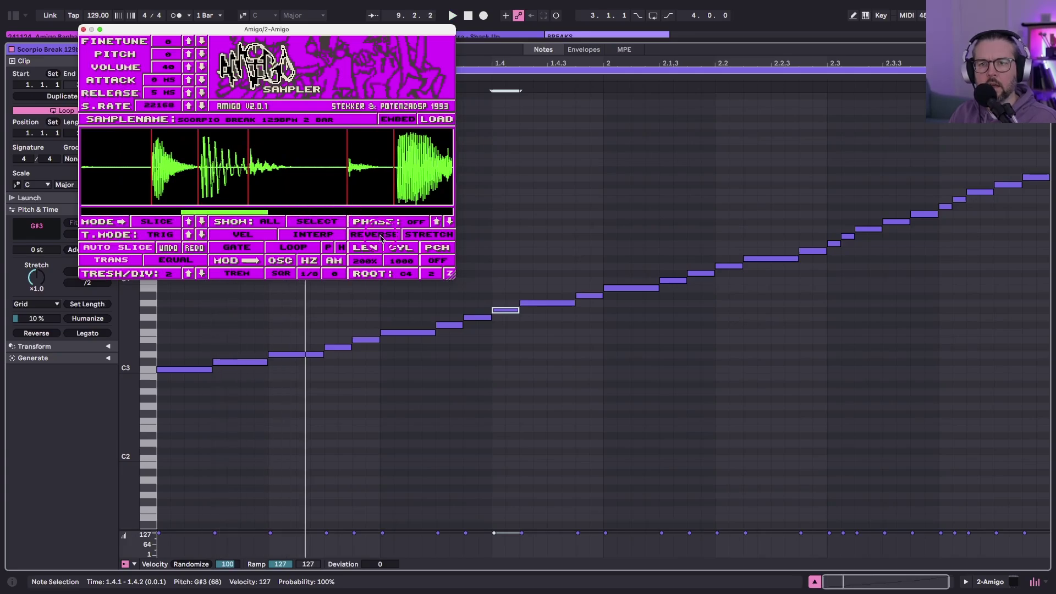
Lengthen the G#3 note to 1.4.3 with A3 starting there, and shorten A3 so the notes from A#3 to C#5 begin at 1.4.4
{"action": "left_click_drag", "start_coordinate": [469, 304], "coordinate": [480, 346]}
{"action": "left_click_drag", "start_coordinate": [506, 286], "coordinate": [1038, 153]}
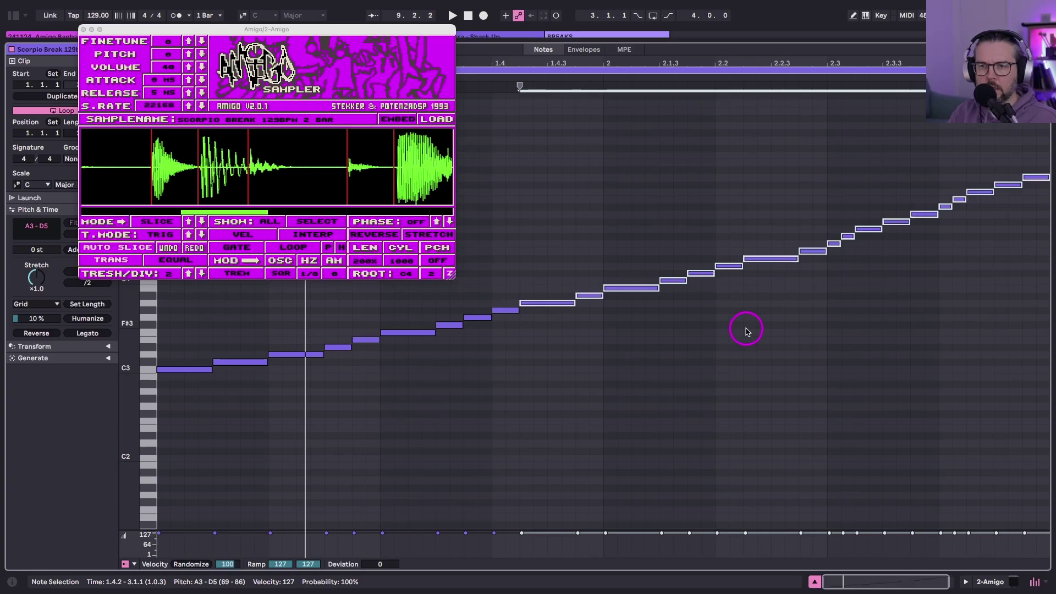
{"action": "left_click", "coordinate": [508, 309]}
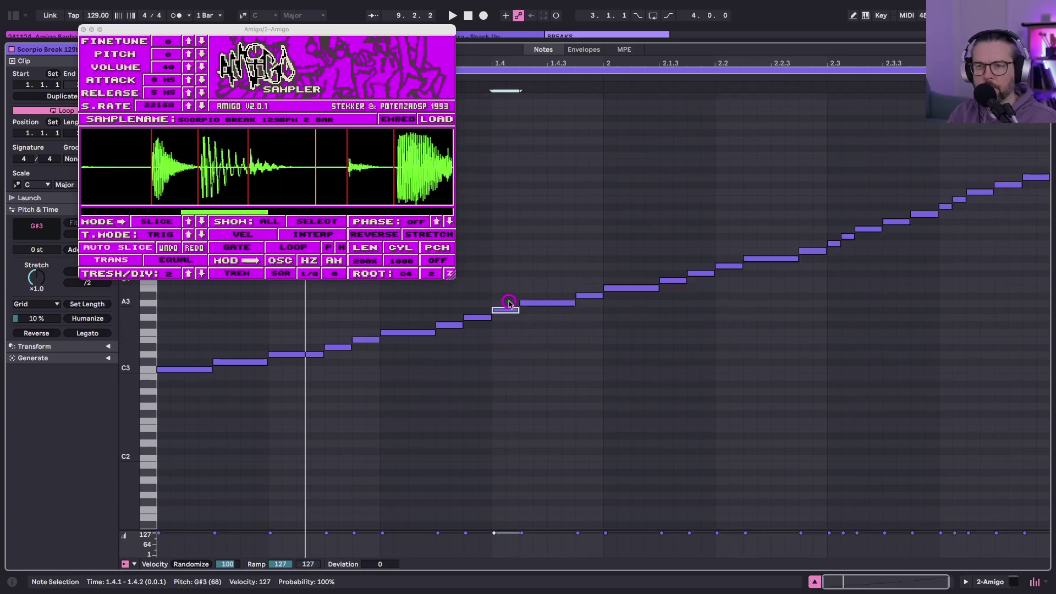
{"action": "left_click_drag", "start_coordinate": [571, 332], "coordinate": [1050, 156]}
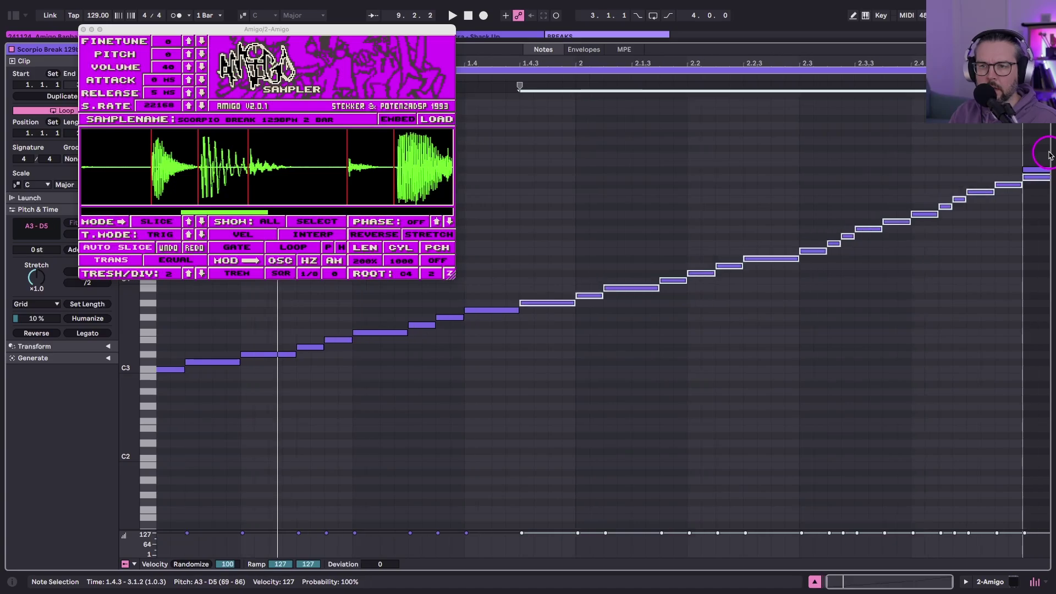
{"action": "left_click_drag", "start_coordinate": [561, 275], "coordinate": [1002, 160]}
{"action": "key", "text": "Left"}
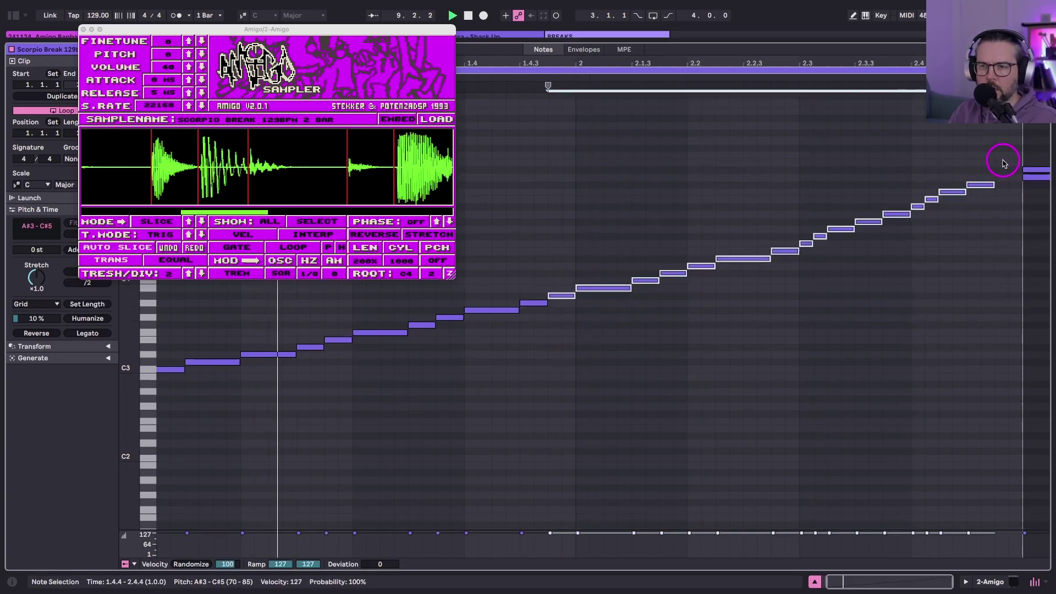
Play back the pattern and check the notes around 1.4 against the slices in Amigo's waveform
{"action": "left_click", "coordinate": [811, 325]}
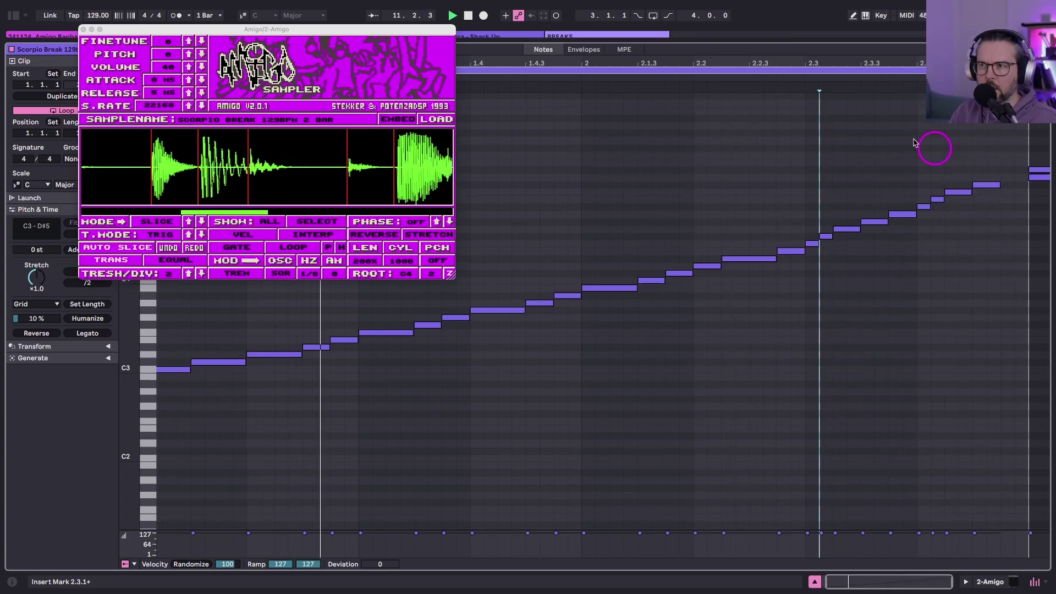
{"action": "scroll", "coordinate": [369, 206], "scroll_direction": "right", "scroll_amount": 5}
{"action": "scroll", "coordinate": [368, 206], "scroll_direction": "down", "scroll_amount": 5}
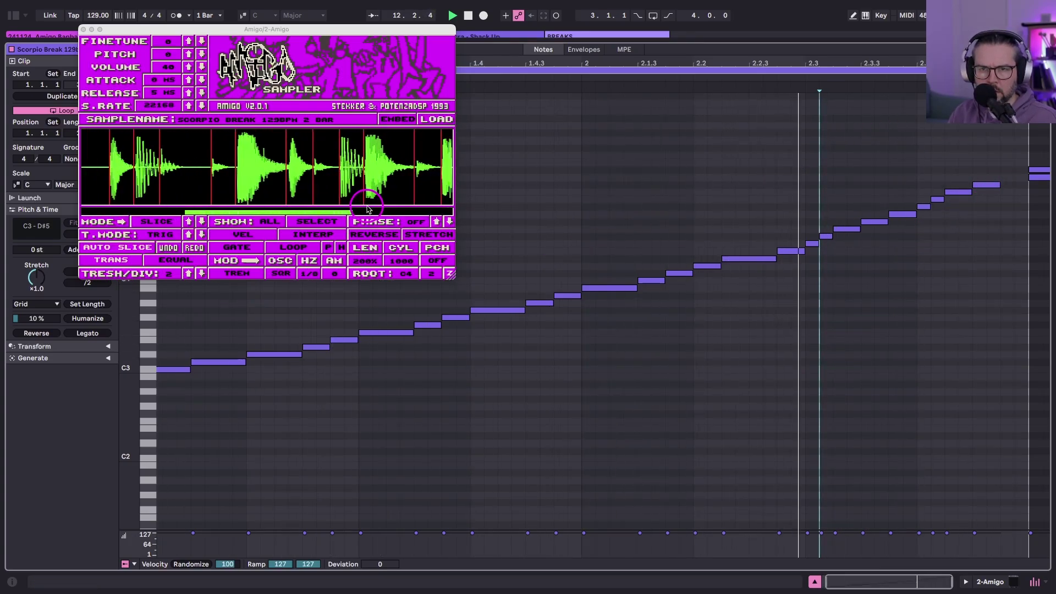
{"action": "left_click_drag", "start_coordinate": [368, 209], "coordinate": [382, 156]}
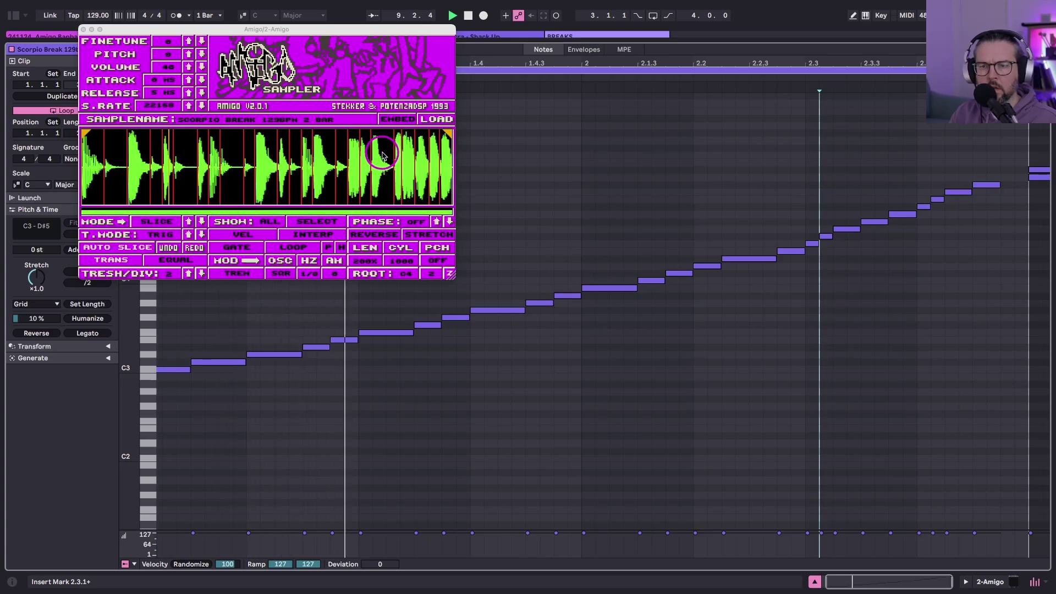
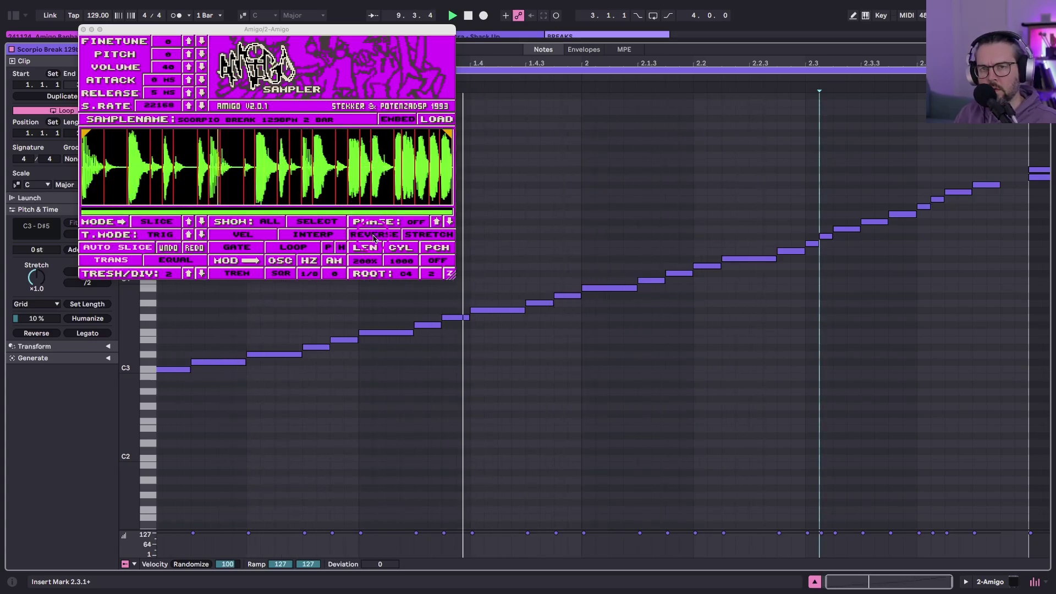
{"action": "left_click", "coordinate": [624, 243]}
{"action": "left_click_drag", "start_coordinate": [565, 277], "coordinate": [567, 341]}
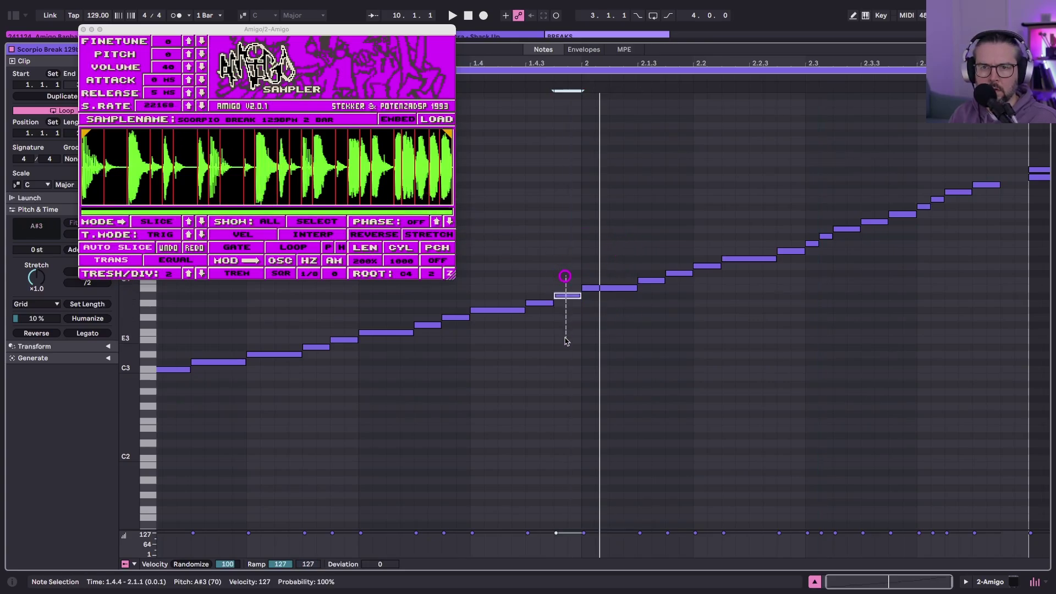
{"action": "left_click_drag", "start_coordinate": [561, 269], "coordinate": [562, 342]}
{"action": "left_click", "coordinate": [461, 319]}
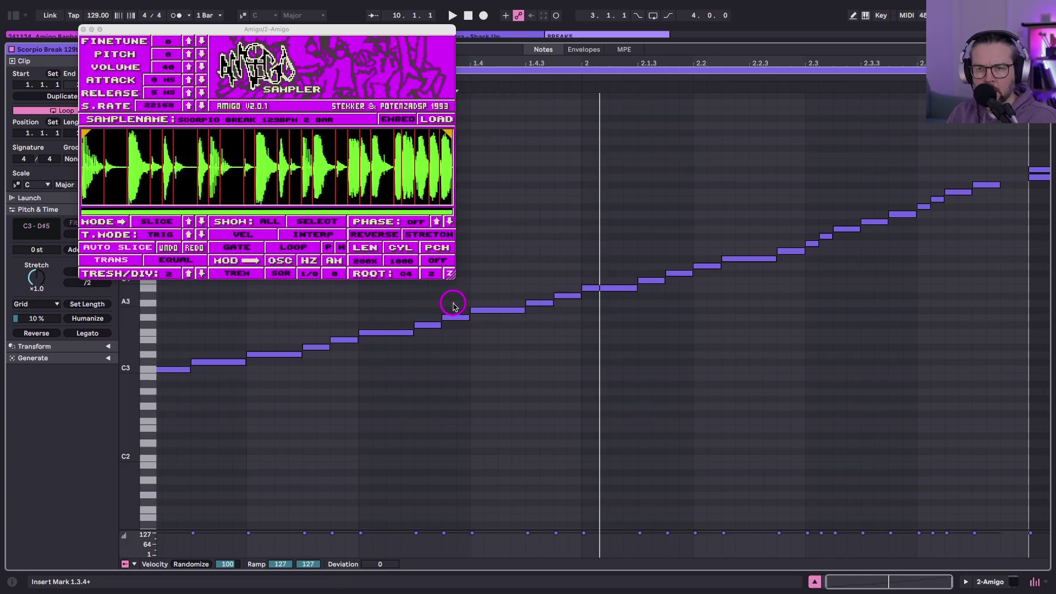
{"action": "left_click", "coordinate": [497, 309]}
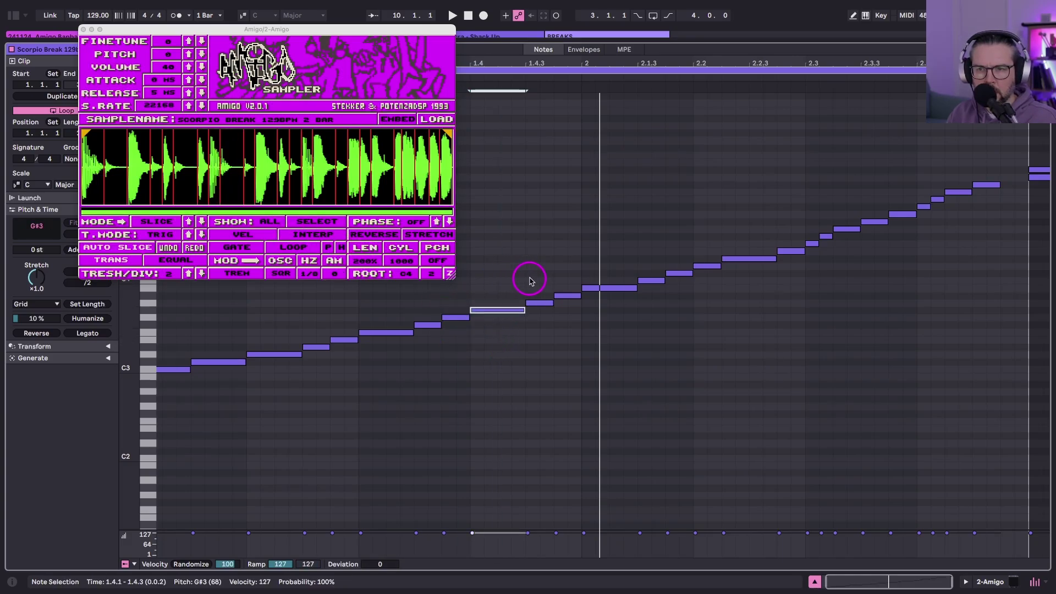
Remove the A#3 note at 1.4.4, move the notes from B3 to C#5 one semitone down and a sixteenth earlier, and restart playback
{"action": "left_click_drag", "start_coordinate": [530, 281], "coordinate": [542, 329]}
{"action": "left_click_drag", "start_coordinate": [563, 284], "coordinate": [995, 158]}
{"action": "left_click", "coordinate": [625, 317]}
{"action": "key", "text": "Down"}
{"action": "key", "text": "Left"}
{"action": "key", "text": "Left"}
{"action": "key", "text": "space"}
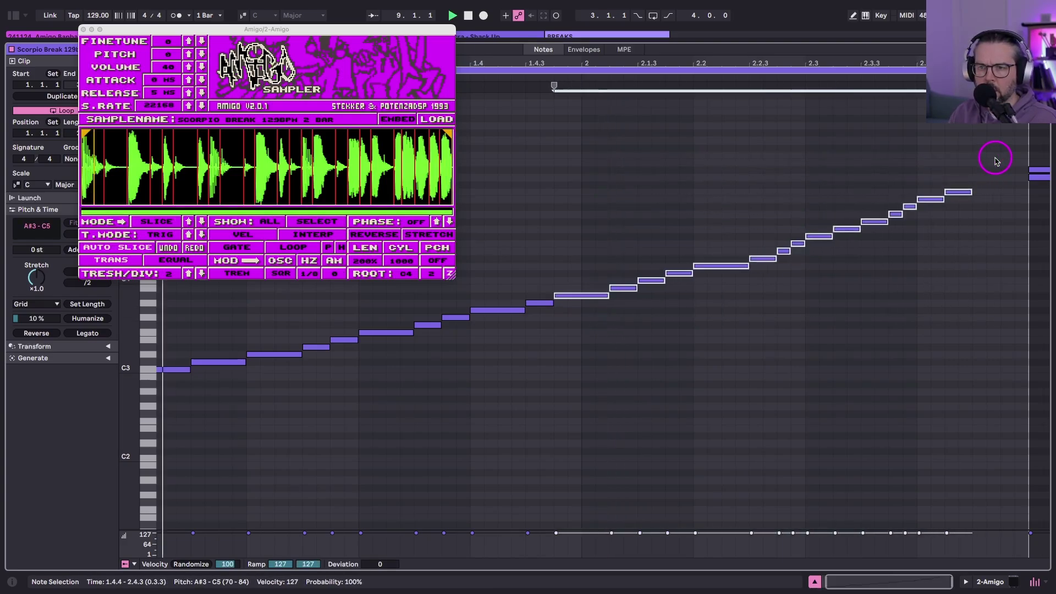
Add a missing slice in Amigo at the quiet hit just before the dense group of hits ending the Scorpio Break
{"action": "left_click", "coordinate": [903, 302]}
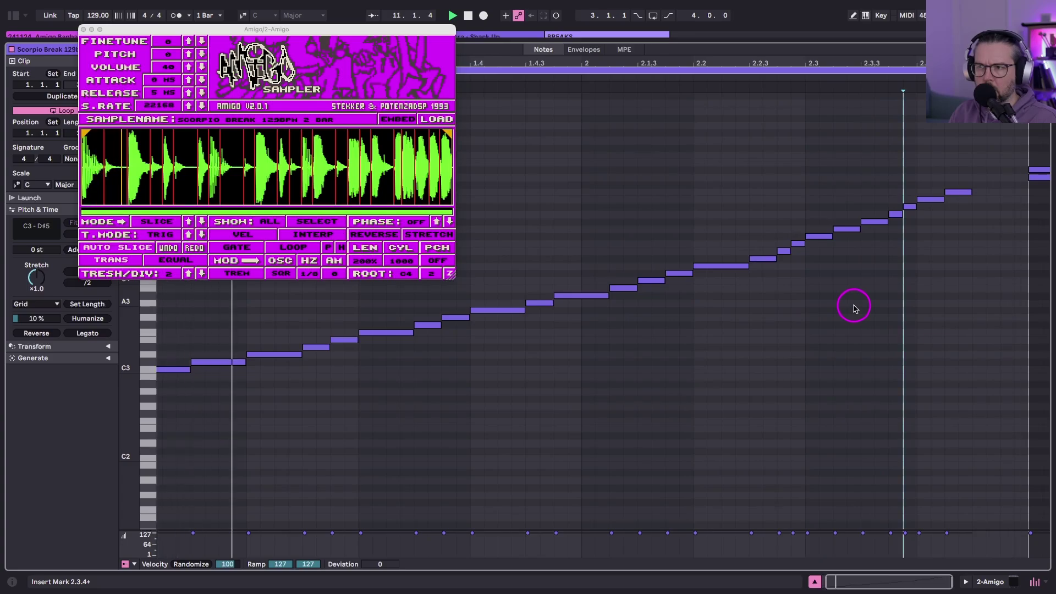
{"action": "scroll", "coordinate": [356, 184], "scroll_direction": "up", "scroll_amount": 5}
{"action": "scroll", "coordinate": [355, 184], "scroll_direction": "up", "scroll_amount": 3}
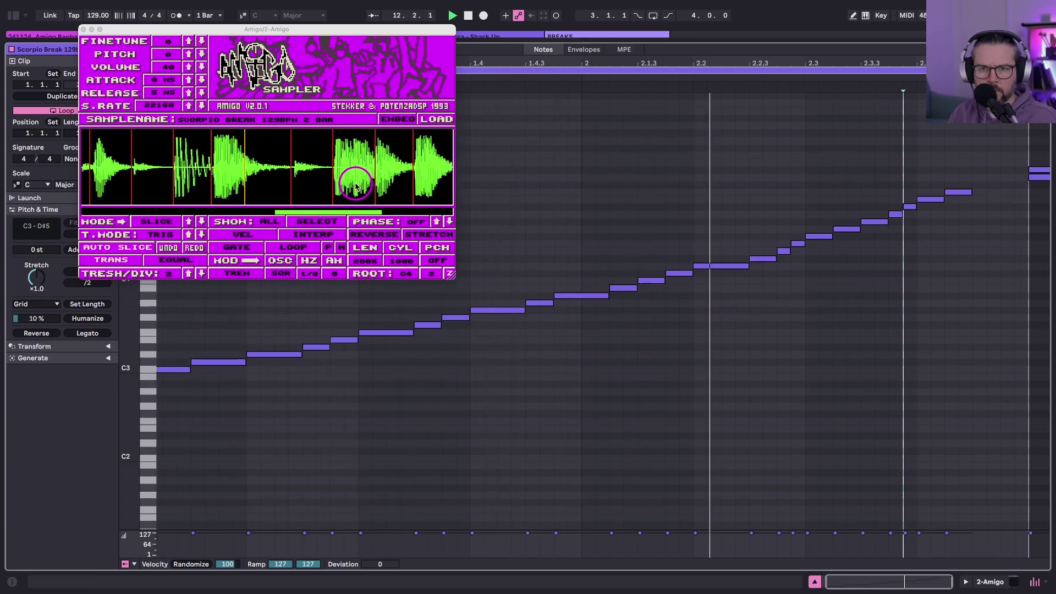
{"action": "scroll", "coordinate": [282, 184], "scroll_direction": "down", "scroll_amount": 3}
{"action": "scroll", "coordinate": [279, 184], "scroll_direction": "right", "scroll_amount": 2}
{"action": "scroll", "coordinate": [280, 185], "scroll_direction": "down", "scroll_amount": 1}
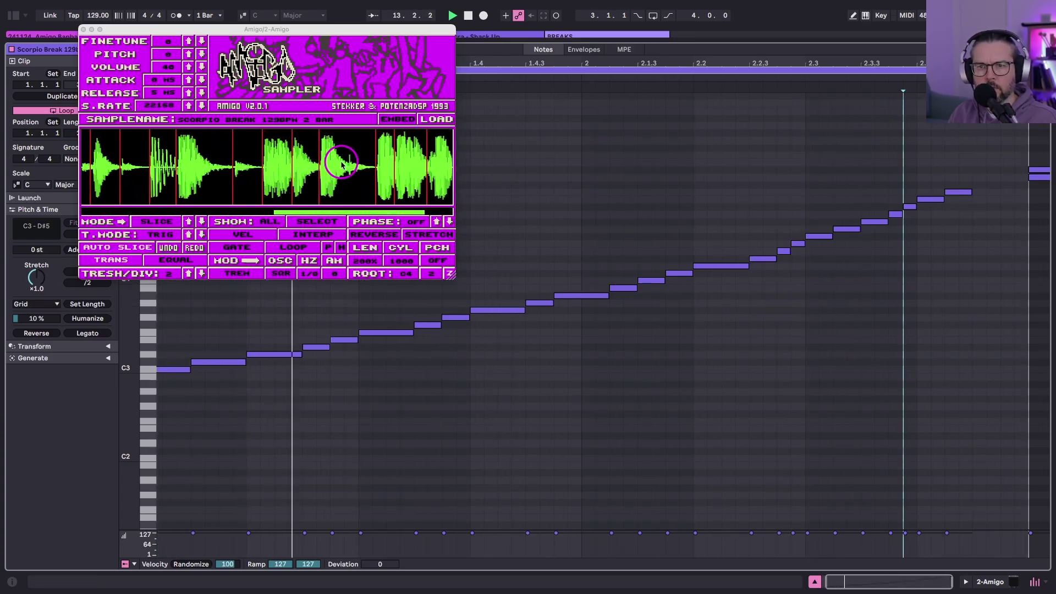
{"action": "double_click", "coordinate": [347, 162]}
{"action": "scroll", "coordinate": [346, 163], "scroll_direction": "down", "scroll_amount": 3}
{"action": "scroll", "coordinate": [347, 163], "scroll_direction": "up", "scroll_amount": 2}
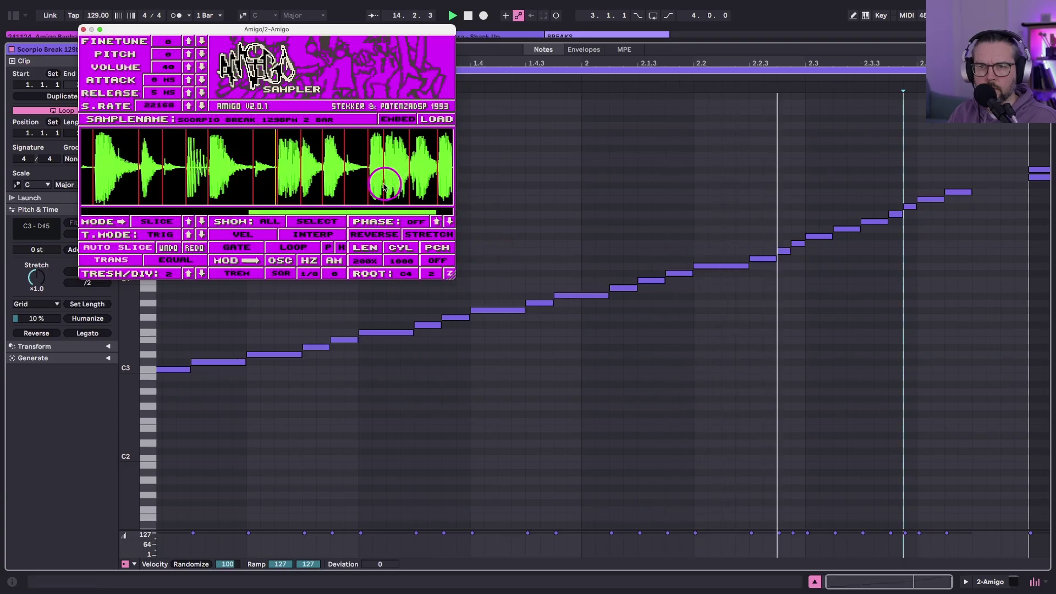
Audition the notes between 2.2 and 2.4 and add the missing slice in Amigo within the dense group of hits ending the break
{"action": "scroll", "coordinate": [387, 182], "scroll_direction": "right", "scroll_amount": 2}
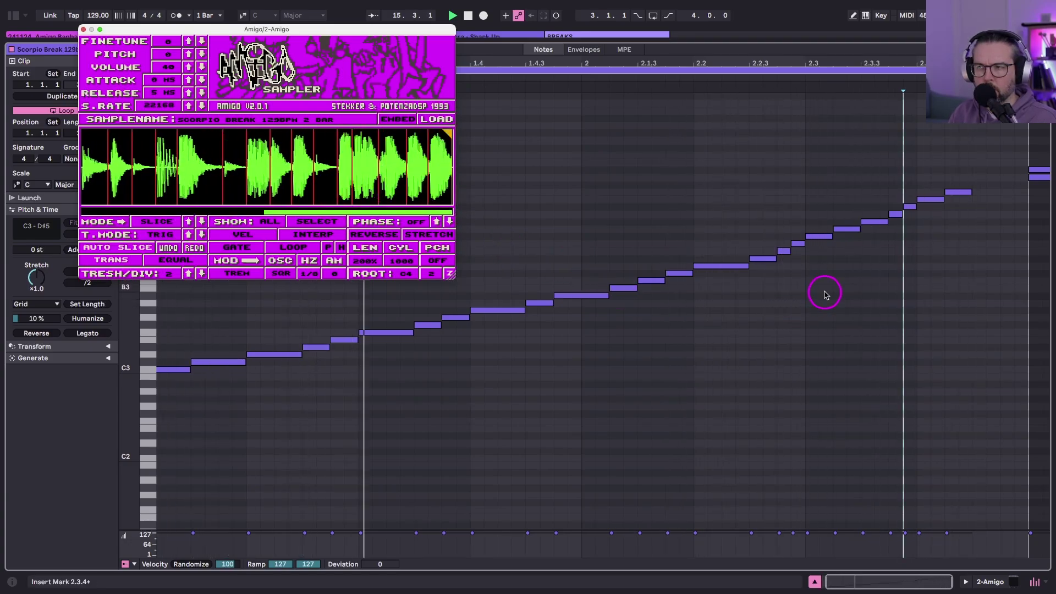
{"action": "left_click", "coordinate": [861, 279]}
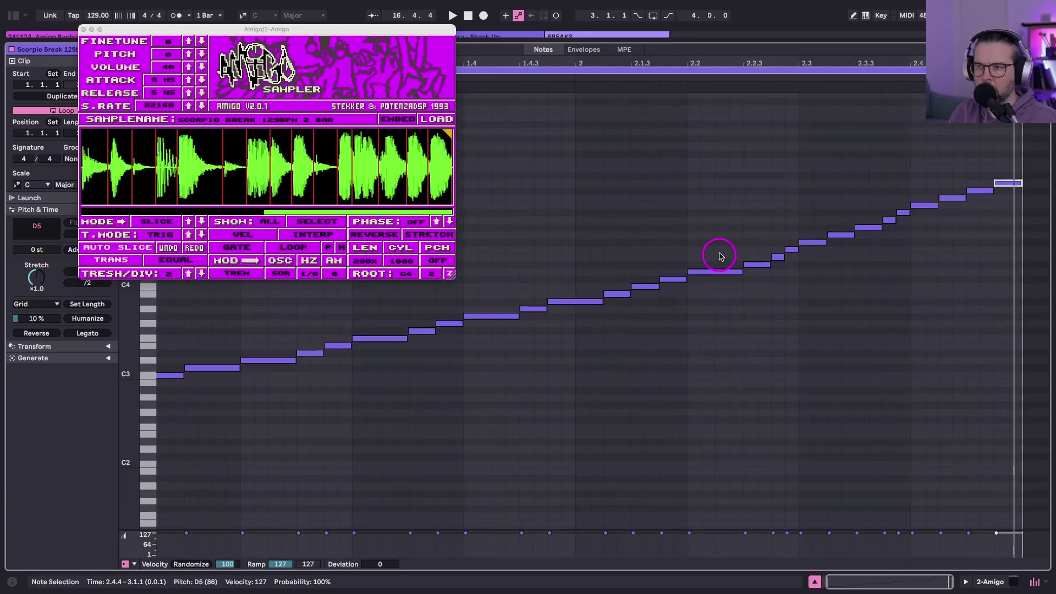
{"action": "left_click", "coordinate": [721, 271]}
{"action": "left_click", "coordinate": [745, 297]}
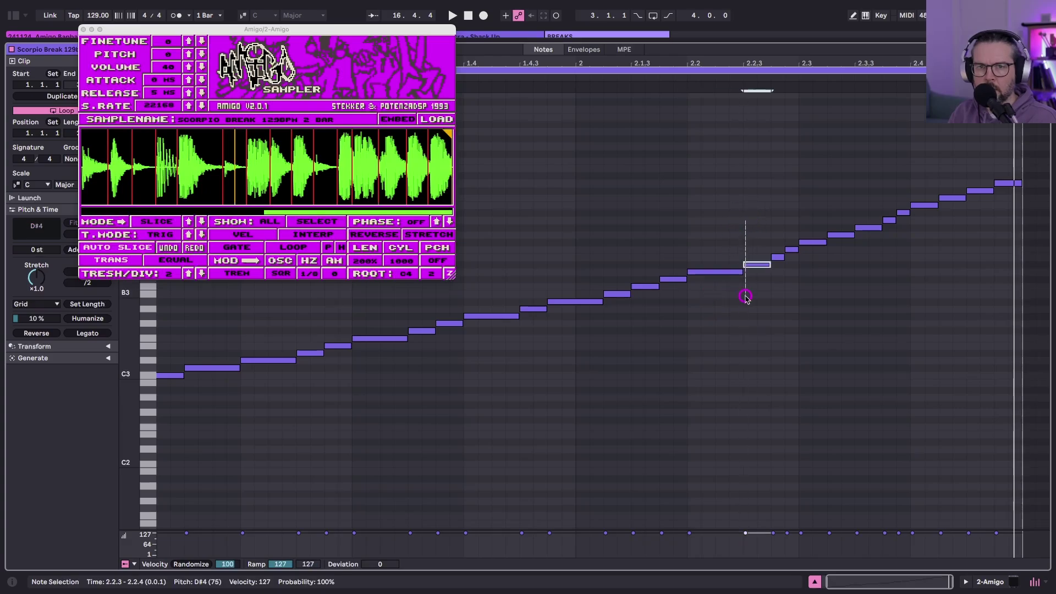
{"action": "left_click_drag", "start_coordinate": [707, 238], "coordinate": [709, 325]}
{"action": "left_click_drag", "start_coordinate": [755, 241], "coordinate": [755, 283]}
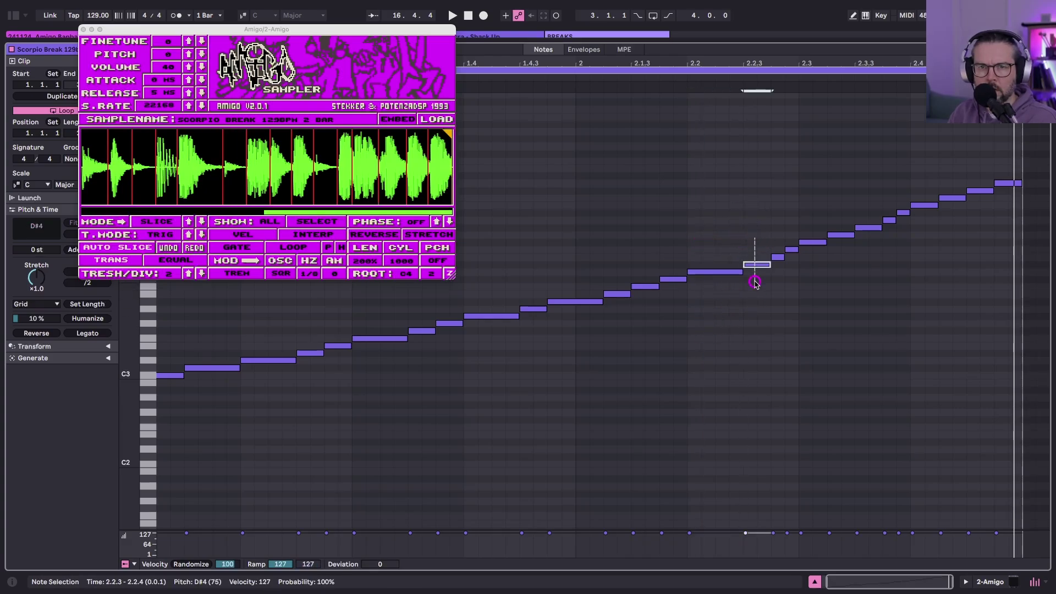
{"action": "left_click", "coordinate": [777, 256]}
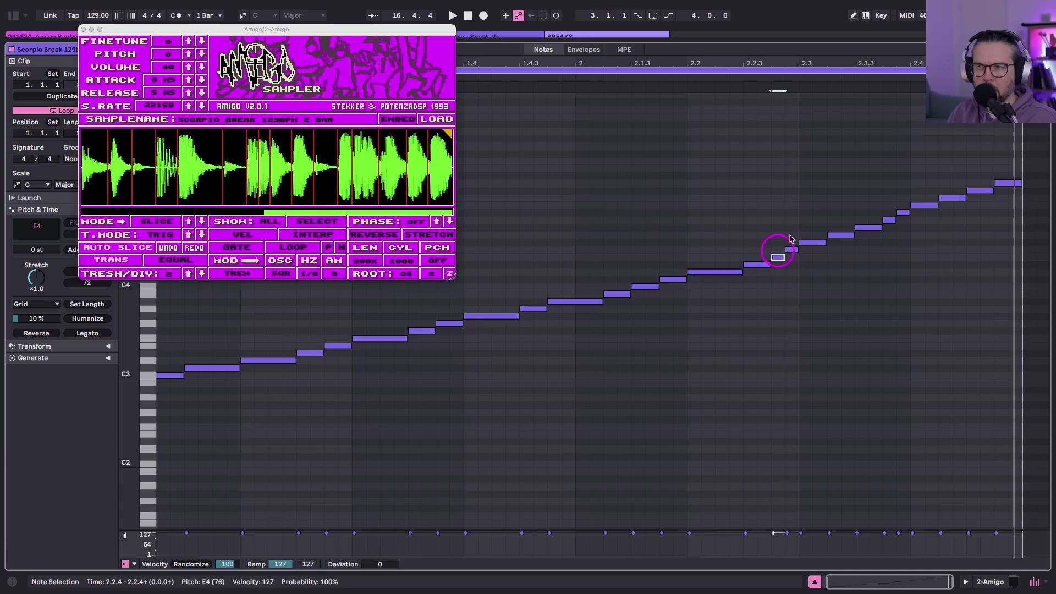
{"action": "left_click_drag", "start_coordinate": [812, 220], "coordinate": [813, 280]}
{"action": "left_click_drag", "start_coordinate": [839, 220], "coordinate": [839, 256]}
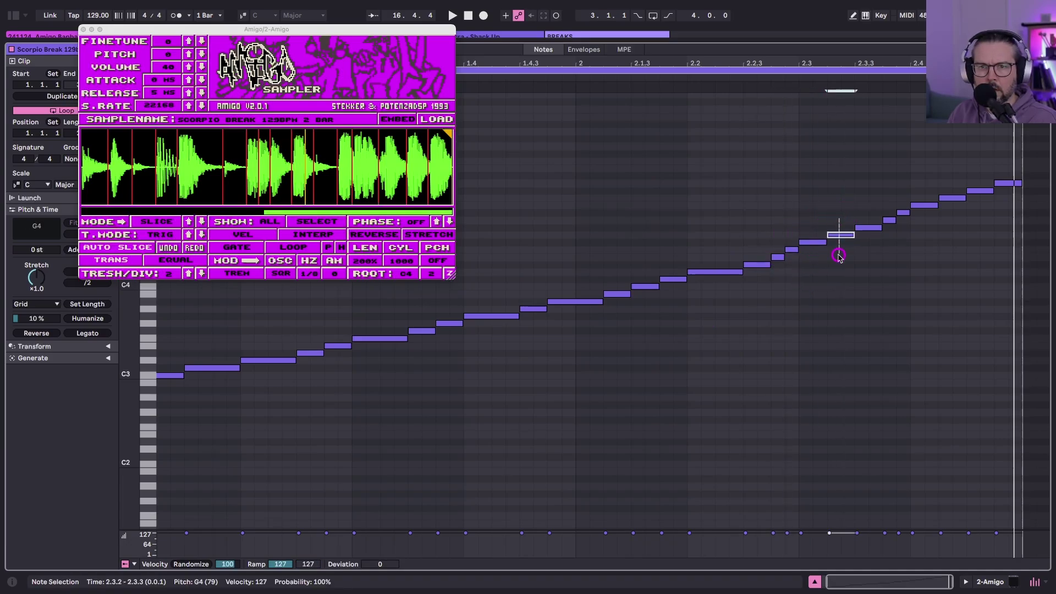
{"action": "mouse_move", "coordinate": [865, 209]}
{"action": "left_mouse_down"}
{"action": "mouse_move", "coordinate": [867, 258]}
{"action": "mouse_move", "coordinate": [898, 208]}
{"action": "left_mouse_up"}
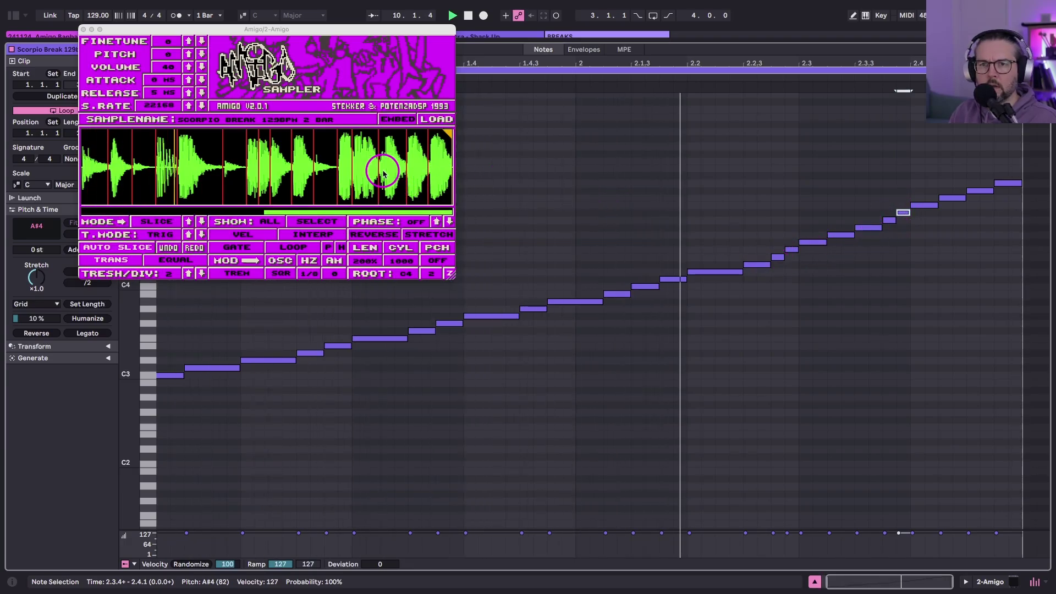
{"action": "left_click", "coordinate": [363, 160]}
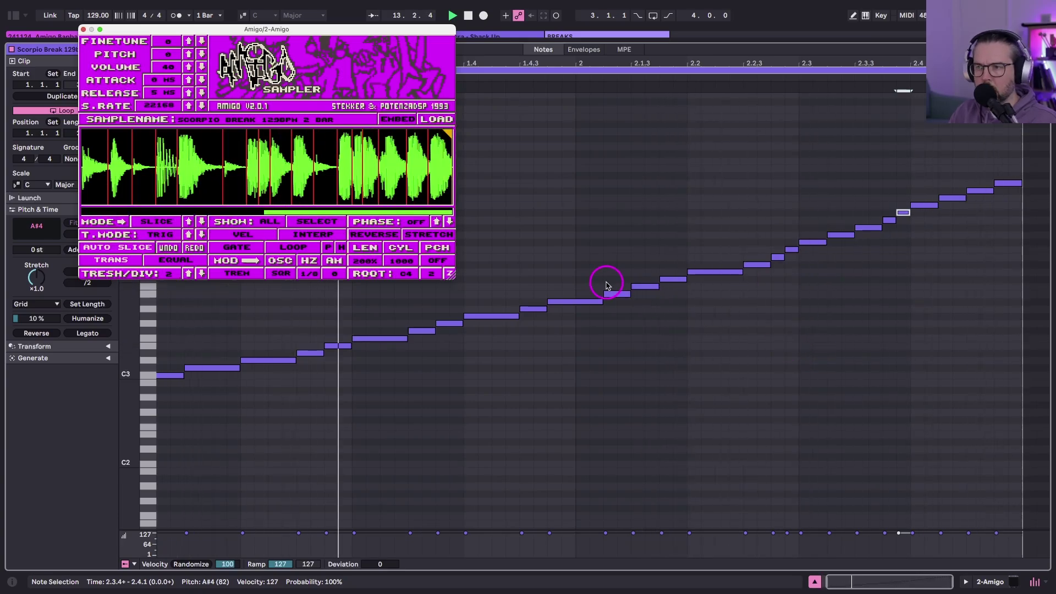
Inspect Amigo's Scorpio Break waveform from start to end, checking each slice marker against the onset of its hit
{"action": "scroll", "coordinate": [264, 163], "scroll_direction": "left", "scroll_amount": 5}
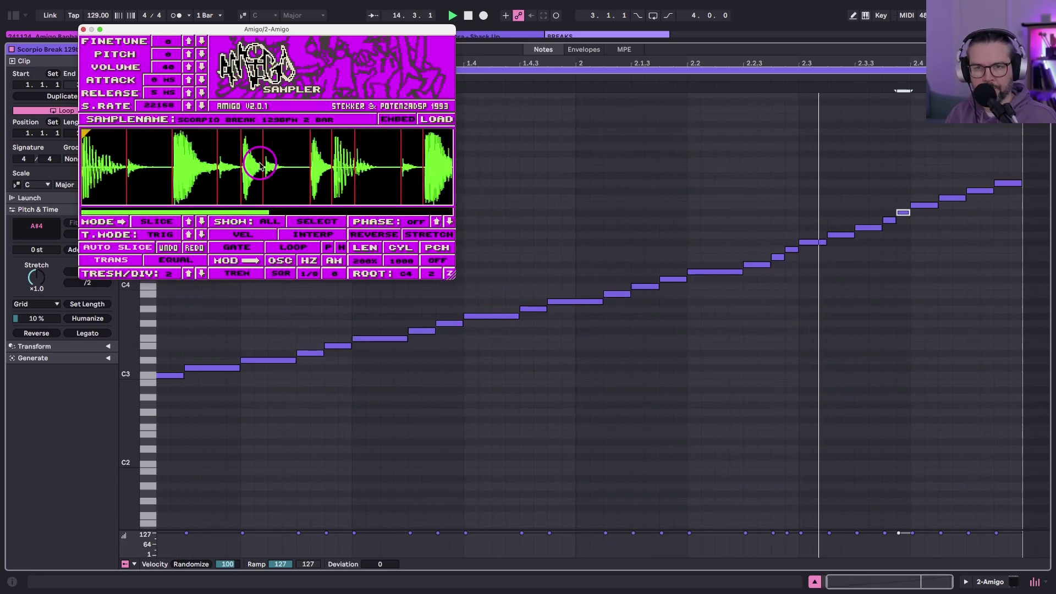
{"action": "key", "text": "space"}
{"action": "scroll", "coordinate": [260, 167], "scroll_direction": "up", "scroll_amount": 3}
{"action": "scroll", "coordinate": [150, 171], "scroll_direction": "up", "scroll_amount": 5}
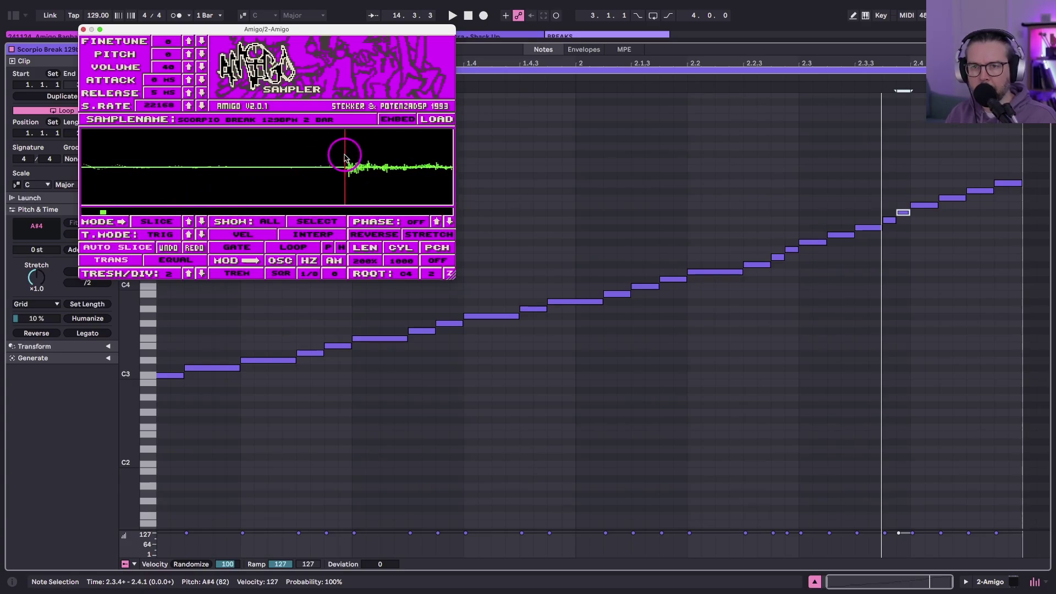
{"action": "scroll", "coordinate": [345, 157], "scroll_direction": "down", "scroll_amount": 5}
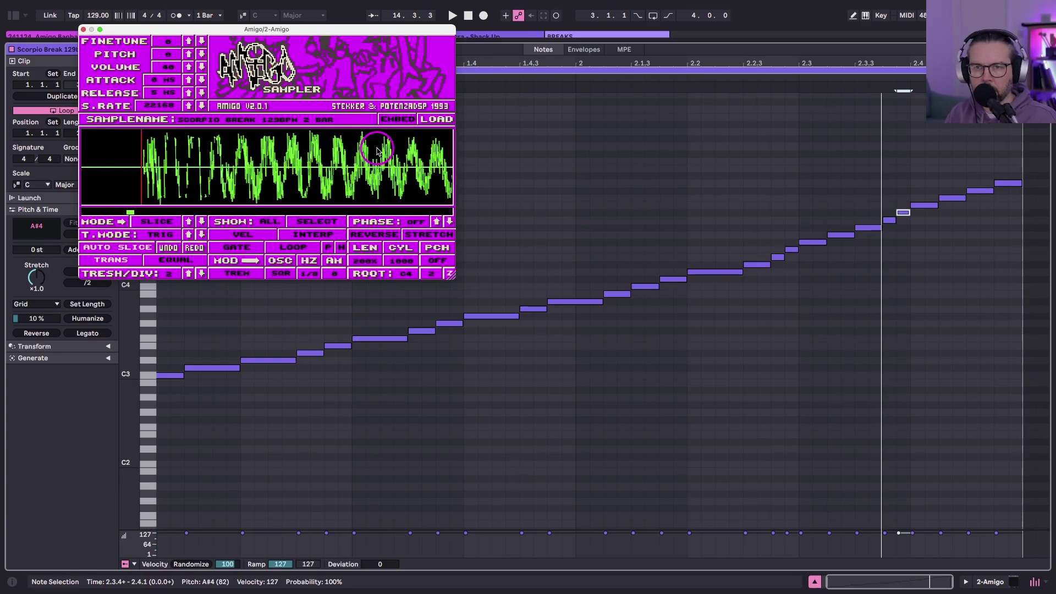
{"action": "scroll", "coordinate": [214, 152], "scroll_direction": "up", "scroll_amount": 5}
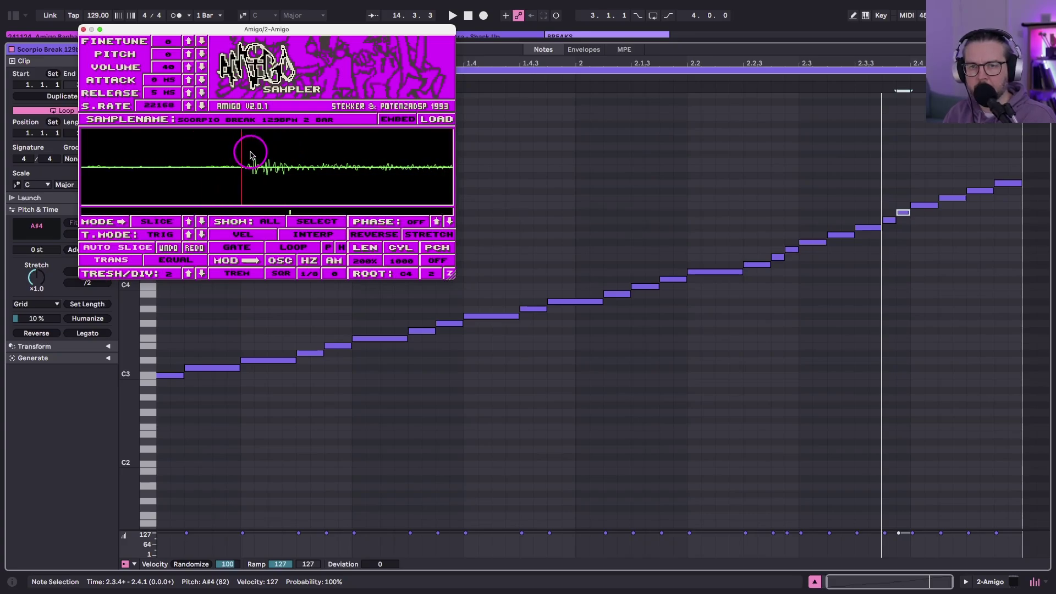
{"action": "scroll", "coordinate": [251, 155], "scroll_direction": "down", "scroll_amount": 3}
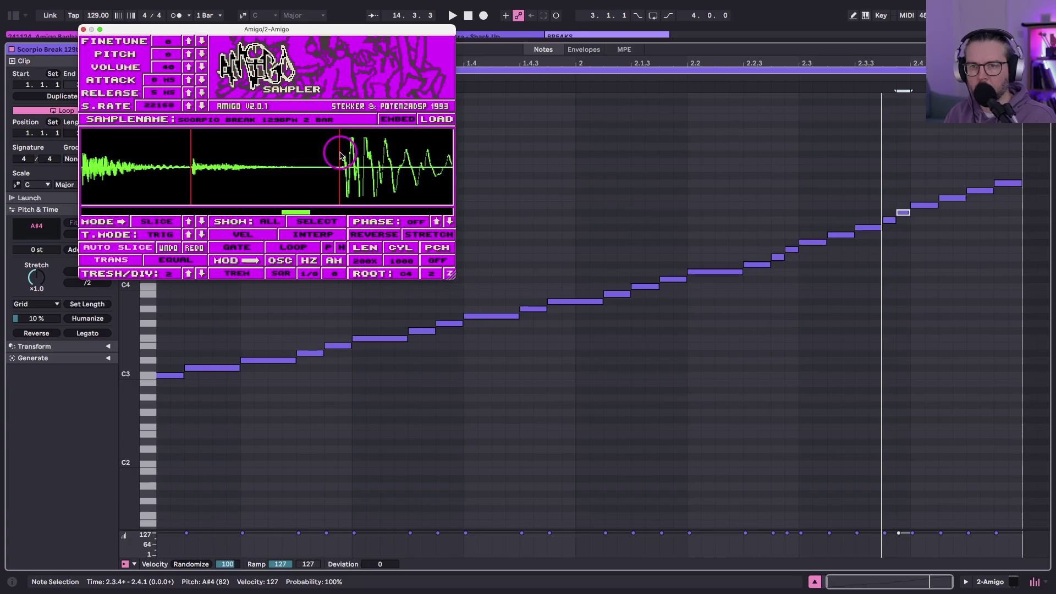
{"action": "scroll", "coordinate": [164, 159], "scroll_direction": "up", "scroll_amount": 3}
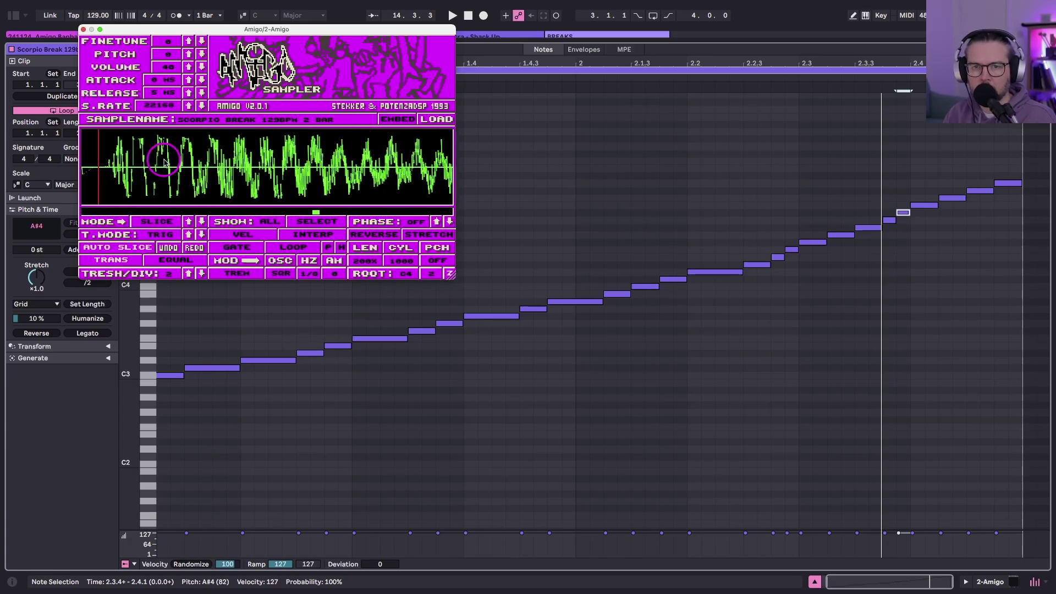
{"action": "scroll", "coordinate": [164, 160], "scroll_direction": "up", "scroll_amount": 2}
{"action": "scroll", "coordinate": [352, 156], "scroll_direction": "down", "scroll_amount": 5}
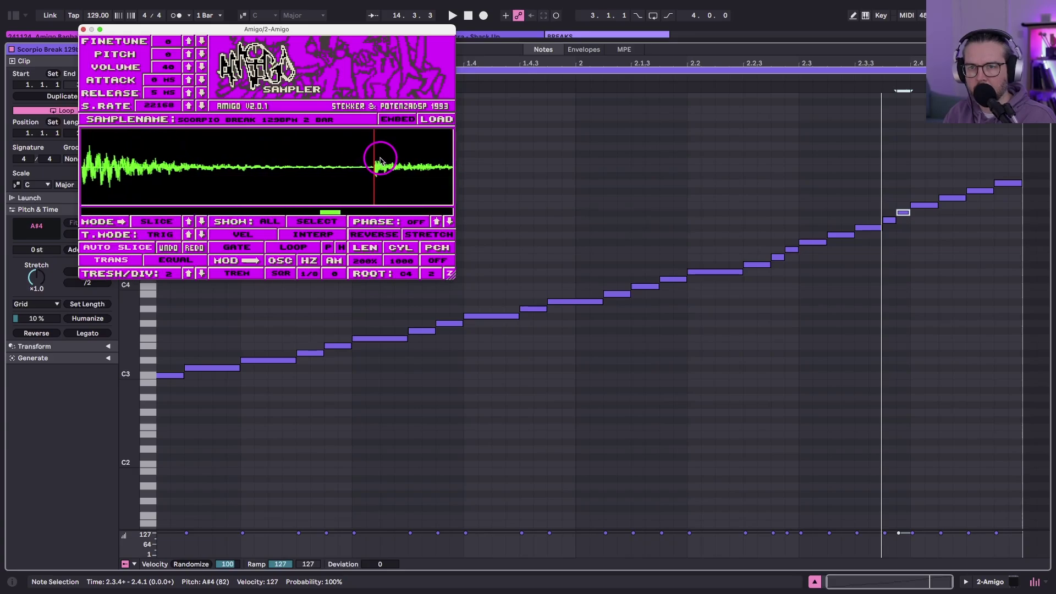
{"action": "scroll", "coordinate": [309, 157], "scroll_direction": "up", "scroll_amount": 5}
{"action": "scroll", "coordinate": [275, 165], "scroll_direction": "up", "scroll_amount": 3}
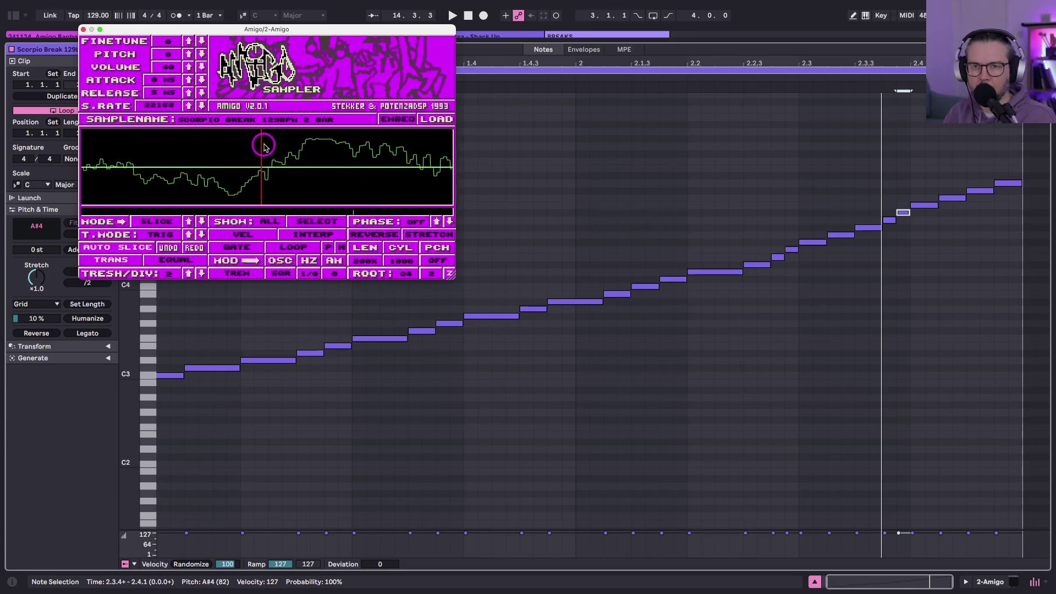
{"action": "scroll", "coordinate": [210, 152], "scroll_direction": "down", "scroll_amount": 5}
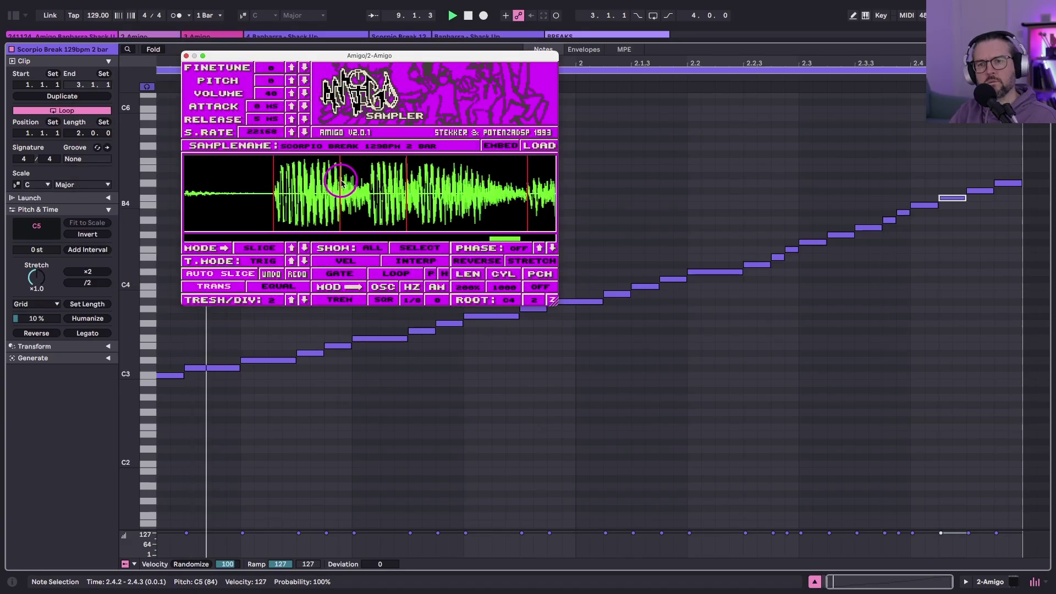
{"action": "scroll", "coordinate": [341, 183], "scroll_direction": "down", "scroll_amount": 2}
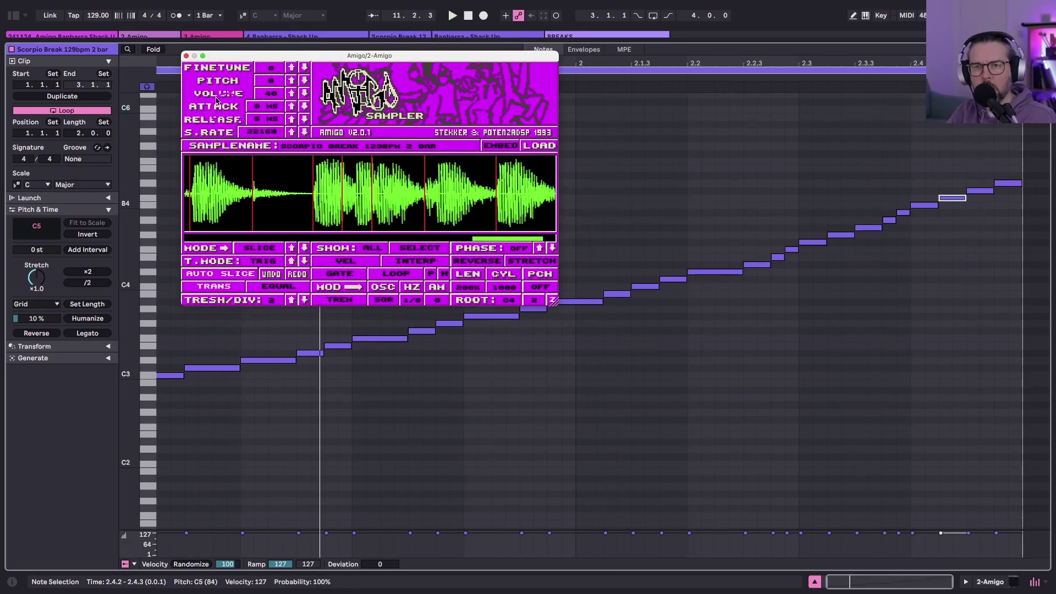
Close the Amigo window and rename the 2 Amigo track's Scorpio Break clip in the Session View as MASTER
{"action": "left_click", "coordinate": [186, 56]}
{"action": "key", "text": "shift+Tab"}
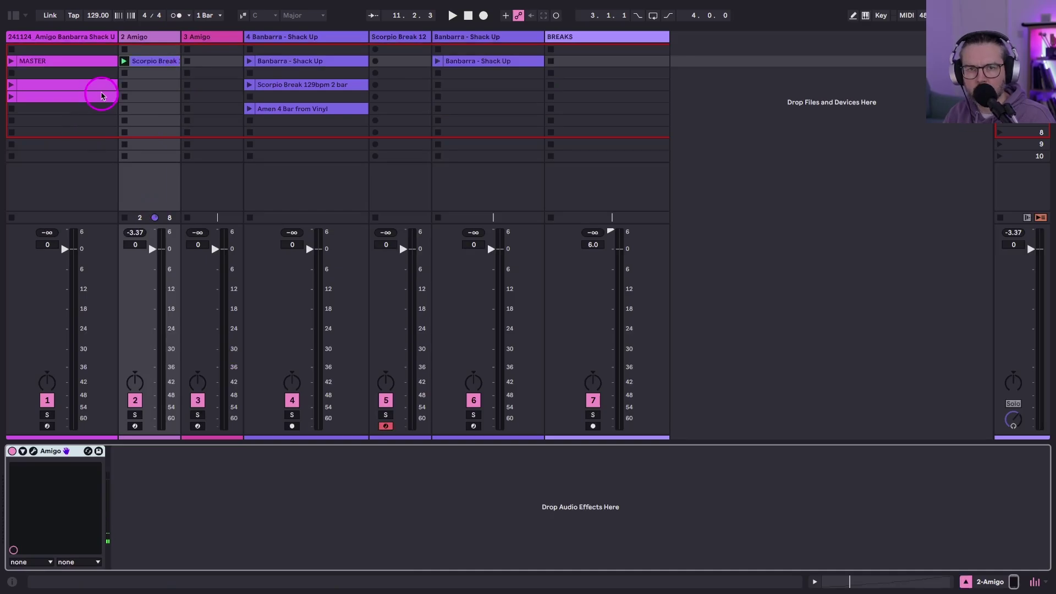
{"action": "left_click", "coordinate": [145, 63]}
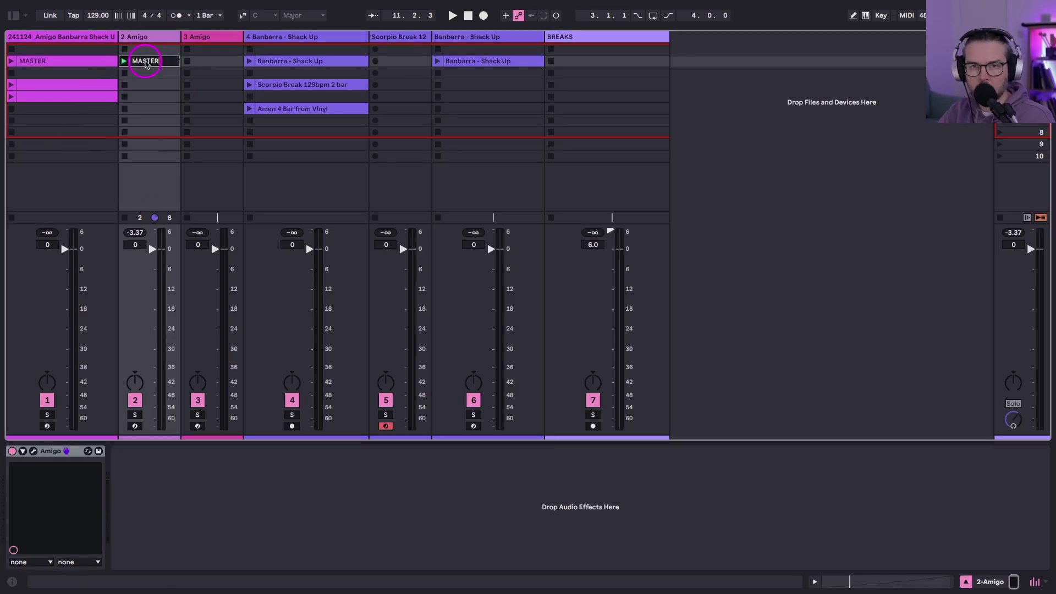
Place the MASTER clip at bar 9 of the 2 Amigo track in the Arrangement, unfold the track and return playback to the arrangement
{"action": "key", "text": "Tab"}
{"action": "mouse_move", "coordinate": [146, 63]}
{"action": "left_mouse_down"}
{"action": "mouse_move", "coordinate": [318, 200]}
{"action": "mouse_move", "coordinate": [248, 77]}
{"action": "mouse_move", "coordinate": [200, 106]}
{"action": "mouse_move", "coordinate": [201, 19]}
{"action": "mouse_move", "coordinate": [200, 297]}
{"action": "left_mouse_up"}
{"action": "scroll", "coordinate": [201, 297], "scroll_direction": "down", "scroll_amount": 1}
{"action": "left_click", "coordinate": [865, 154]}
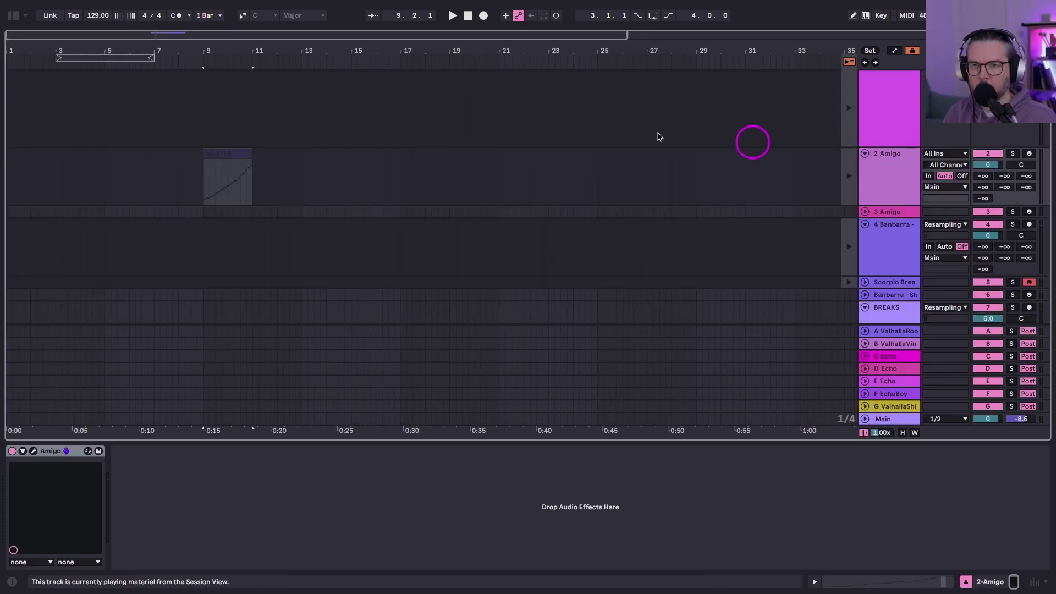
{"action": "left_click", "coordinate": [851, 63]}
{"action": "key", "text": "space"}
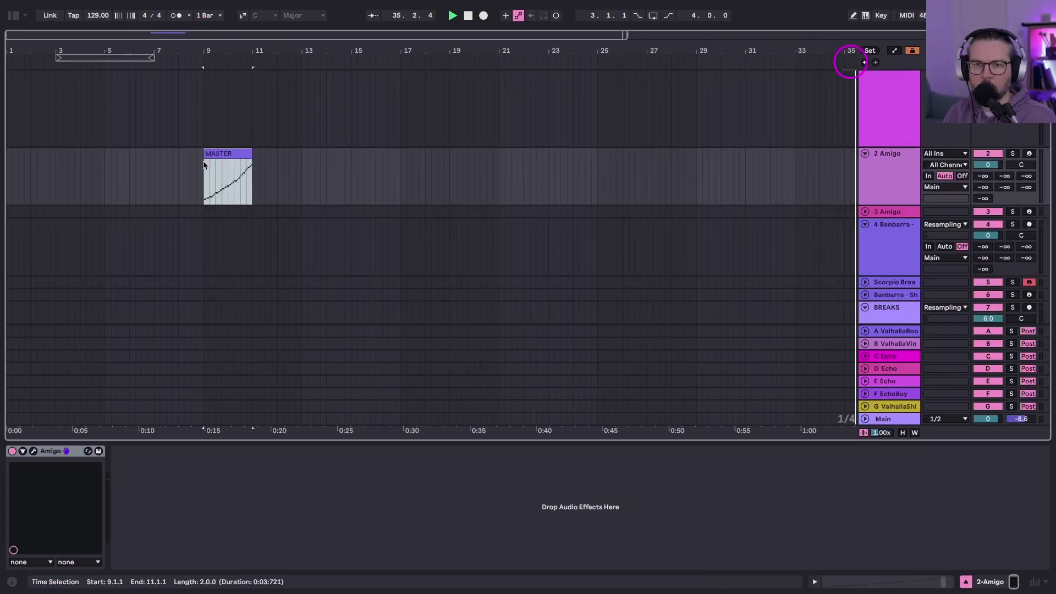
Set the project tempo to 170 BPM and play the MASTER clip at that tempo
{"action": "left_click", "coordinate": [98, 16]}
{"action": "type", "text": "170"}
{"action": "key", "text": "Return"}
{"action": "key", "text": "space"}
{"action": "key", "text": "space"}
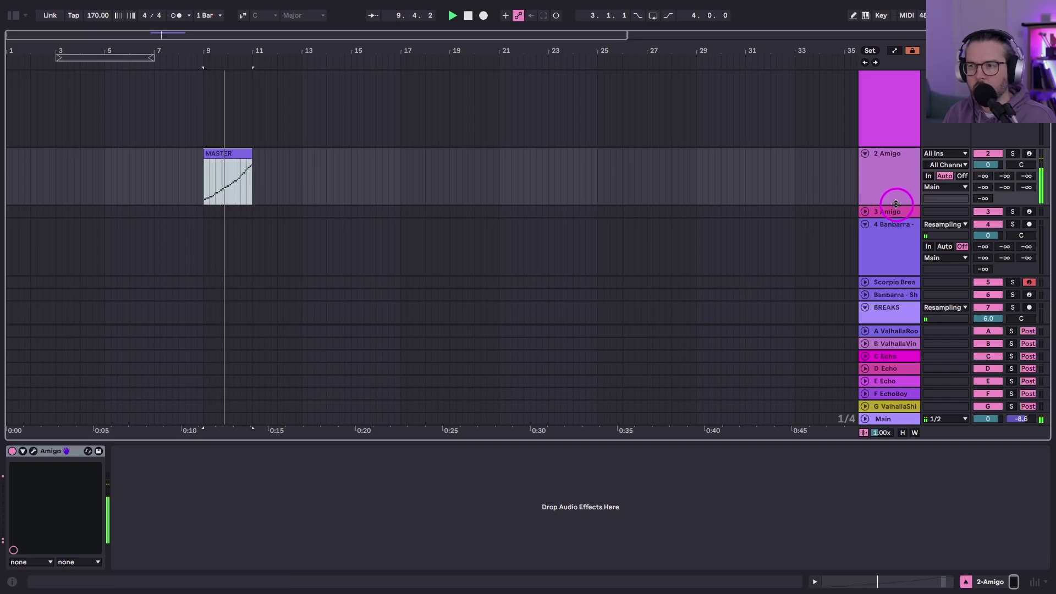
Enlarge the 2 Amigo track and duplicate the two-sixteenth section from 9.2.3 so that it repeats at 9.3.1
{"action": "left_click_drag", "start_coordinate": [891, 204], "coordinate": [891, 293]}
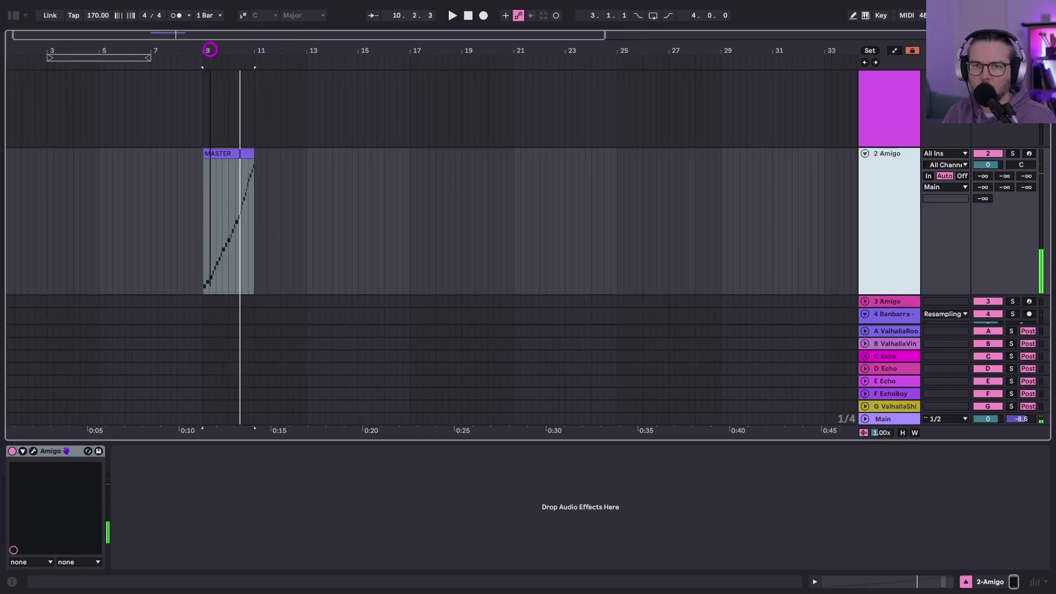
{"action": "left_click_drag", "start_coordinate": [209, 48], "coordinate": [211, 50]}
{"action": "key", "text": "space"}
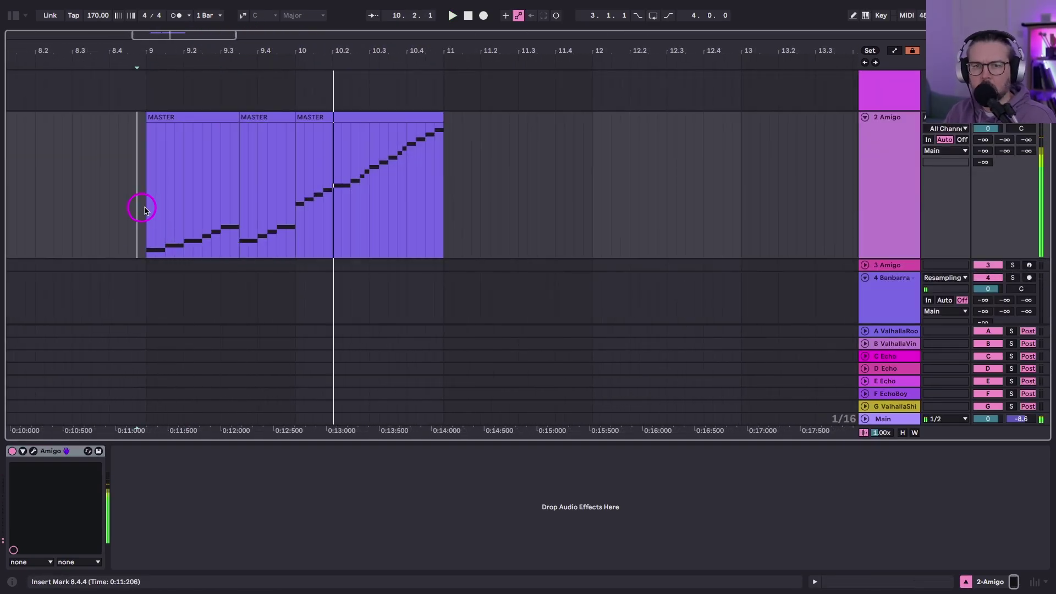
{"action": "mouse_move", "coordinate": [193, 215]}
{"action": "left_mouse_down"}
{"action": "mouse_move", "coordinate": [219, 214]}
{"action": "mouse_move", "coordinate": [201, 216]}
{"action": "left_mouse_up"}
{"action": "key", "text": "ctrl+d"}
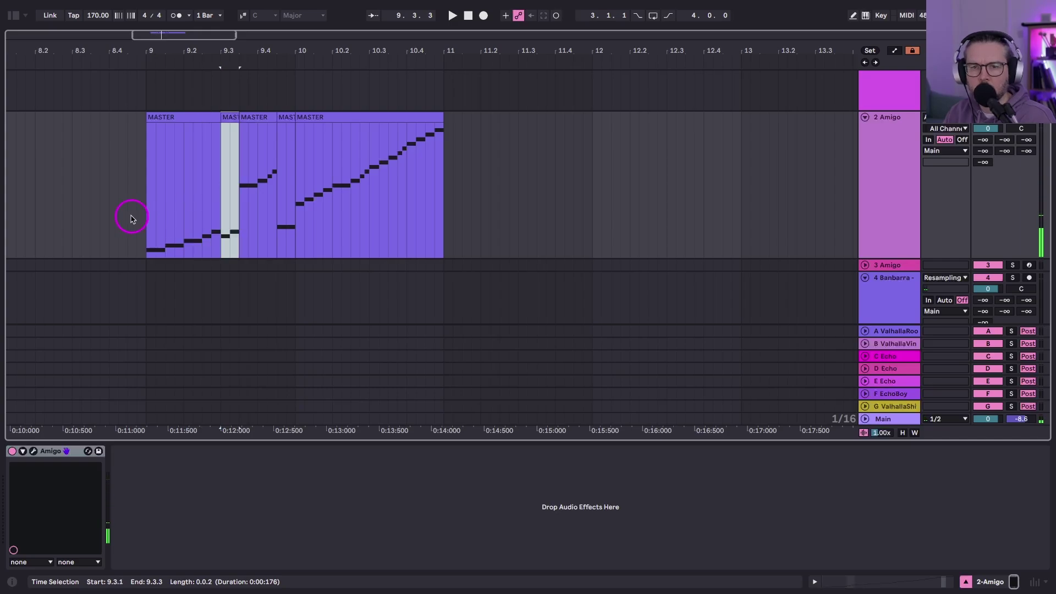
Play back the chopped pattern from 9.1.1 and listen to the rearranged hits
{"action": "left_click", "coordinate": [141, 215]}
{"action": "key", "text": "space"}
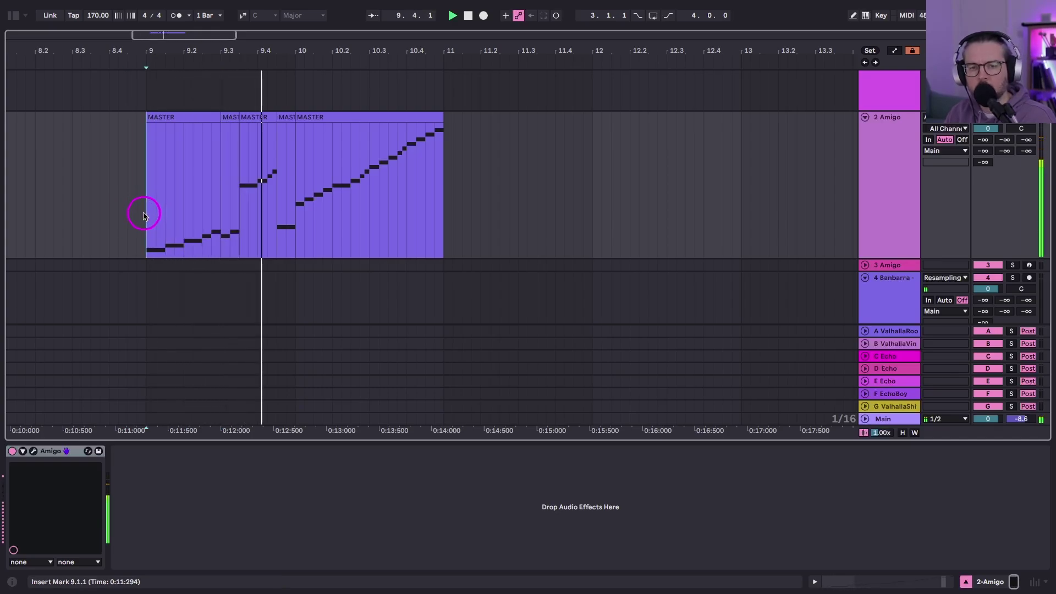
{"action": "key", "text": "space"}
{"action": "key", "text": "space"}
{"action": "key", "text": "space"}
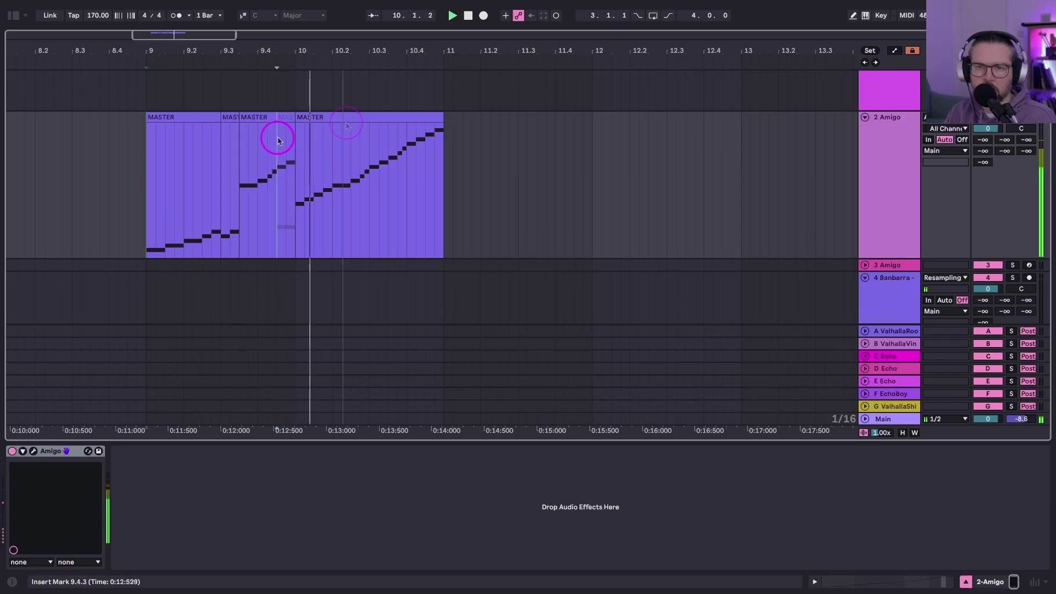
{"action": "key", "text": "space"}
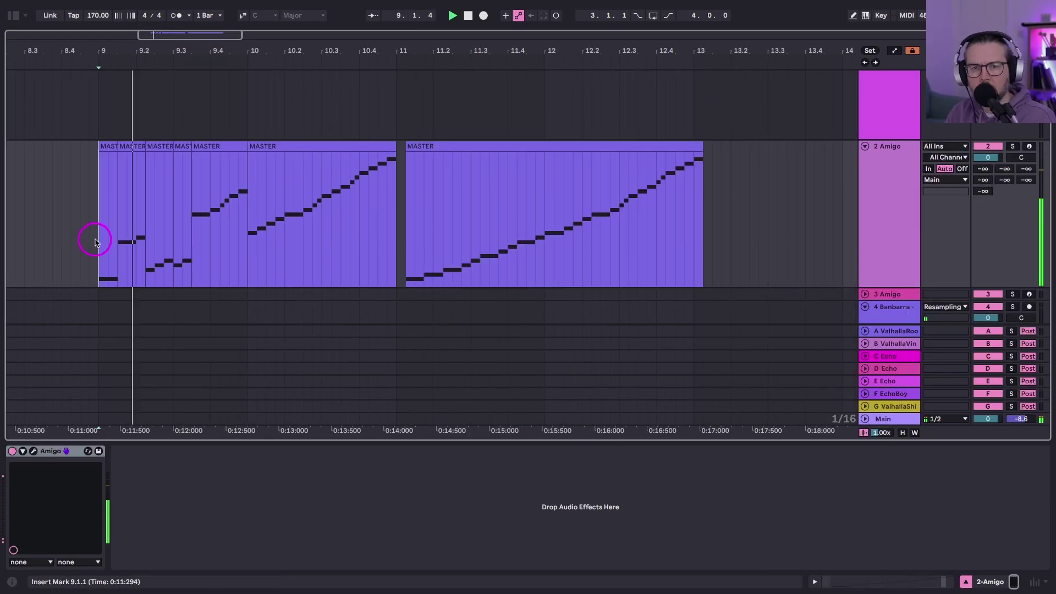
Audition the hits around 11.4 in the uncut MASTER copy after the chopped section and select the one from 11.4.2 to 11.4.4
{"action": "left_click", "coordinate": [470, 259]}
{"action": "left_click", "coordinate": [502, 256]}
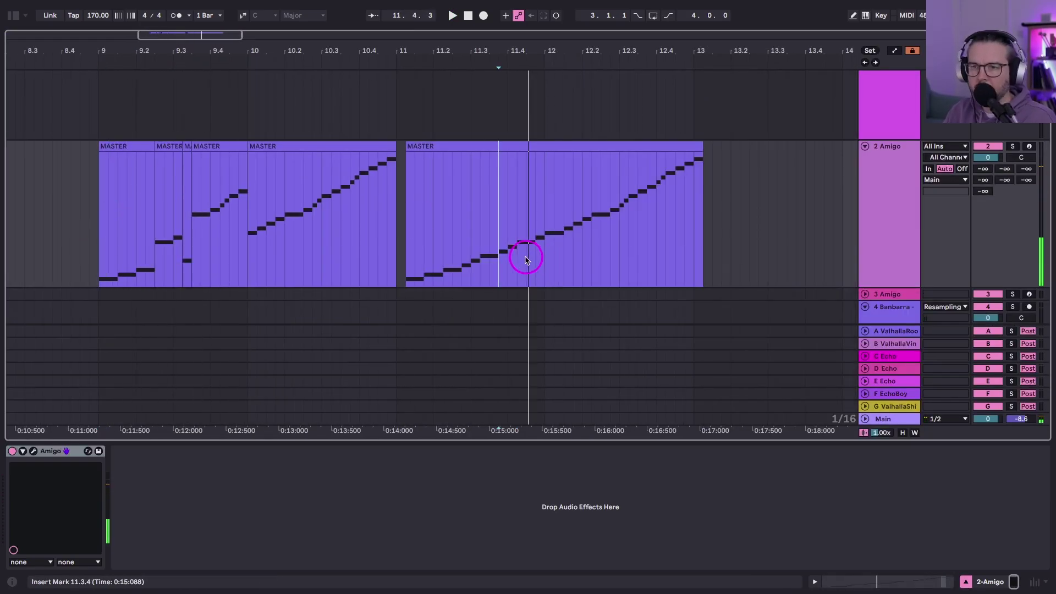
{"action": "left_click", "coordinate": [521, 259]}
{"action": "key", "text": "space"}
{"action": "key", "text": "space"}
{"action": "key", "text": "space"}
{"action": "key", "text": "space"}
{"action": "key", "text": "space"}
{"action": "key", "text": "space"}
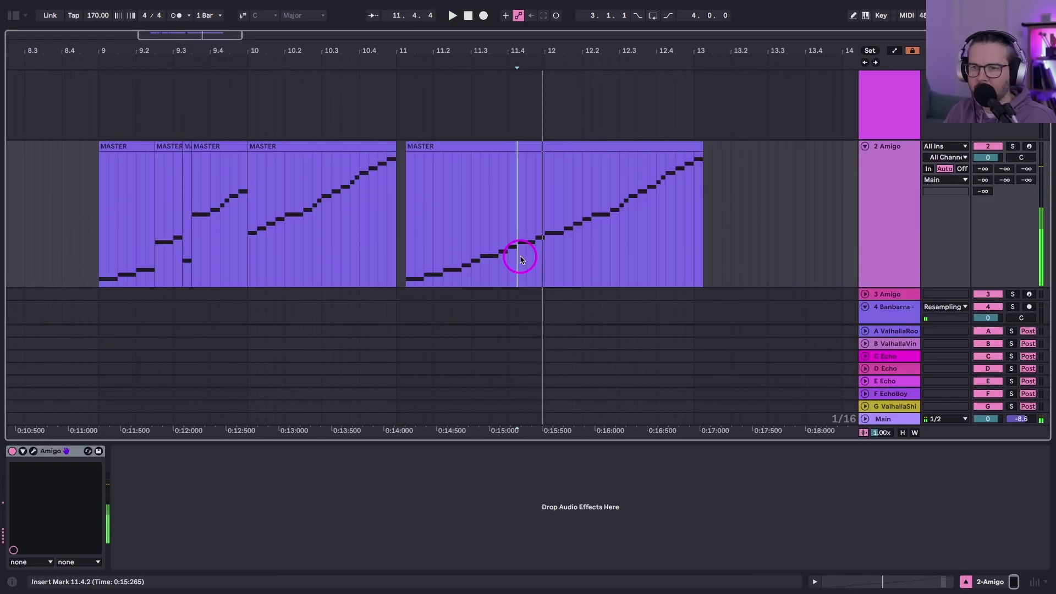
{"action": "key", "text": "space"}
{"action": "key", "text": "space"}
{"action": "left_click_drag", "start_coordinate": [519, 258], "coordinate": [536, 259]}
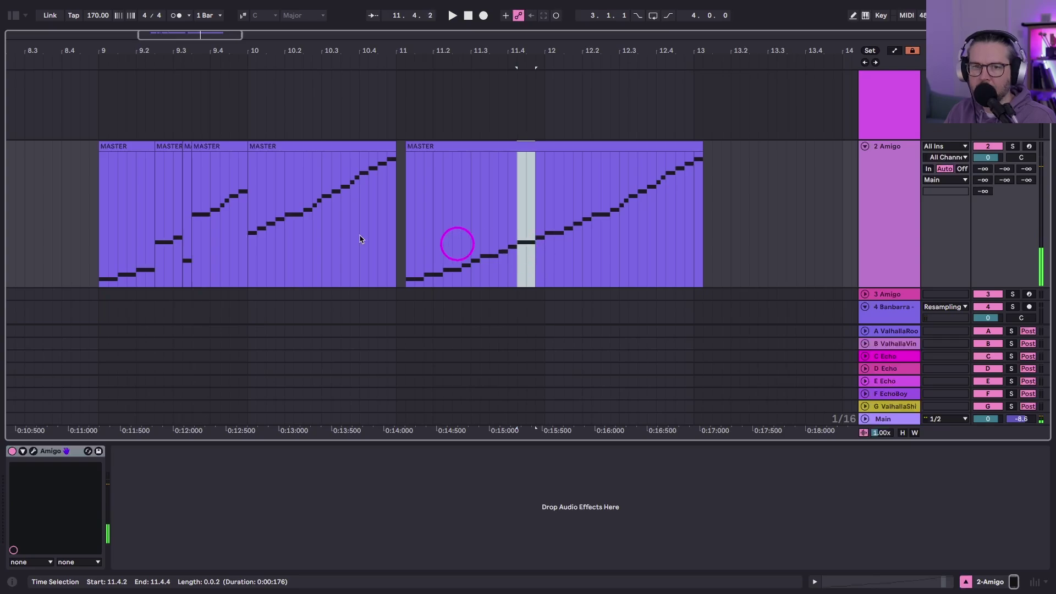
Compare playback of the chopped pattern from 9.1.1 and from 9.1.3, and restart it at 9.1.1
{"action": "left_click", "coordinate": [105, 240]}
{"action": "left_click", "coordinate": [100, 240]}
{"action": "key", "text": "space"}
{"action": "left_click", "coordinate": [118, 244]}
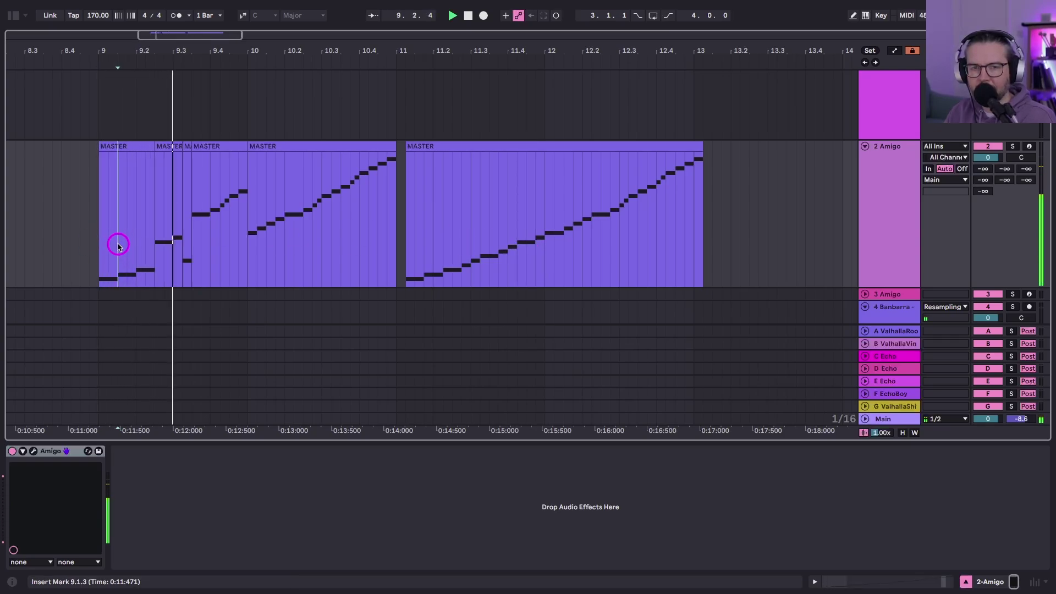
{"action": "key", "text": "space"}
{"action": "key", "text": "space"}
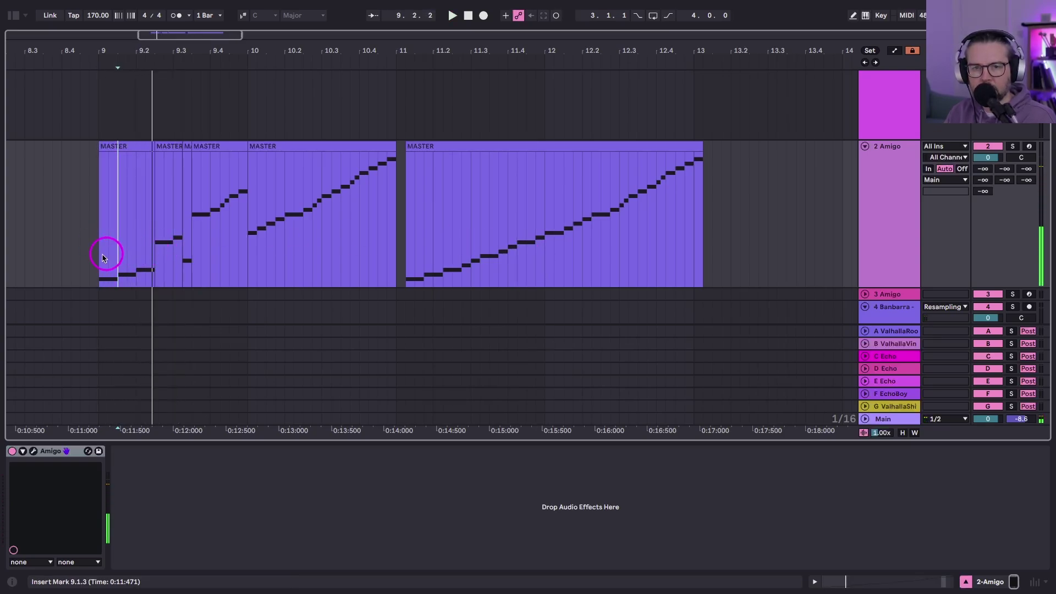
{"action": "key", "text": "space"}
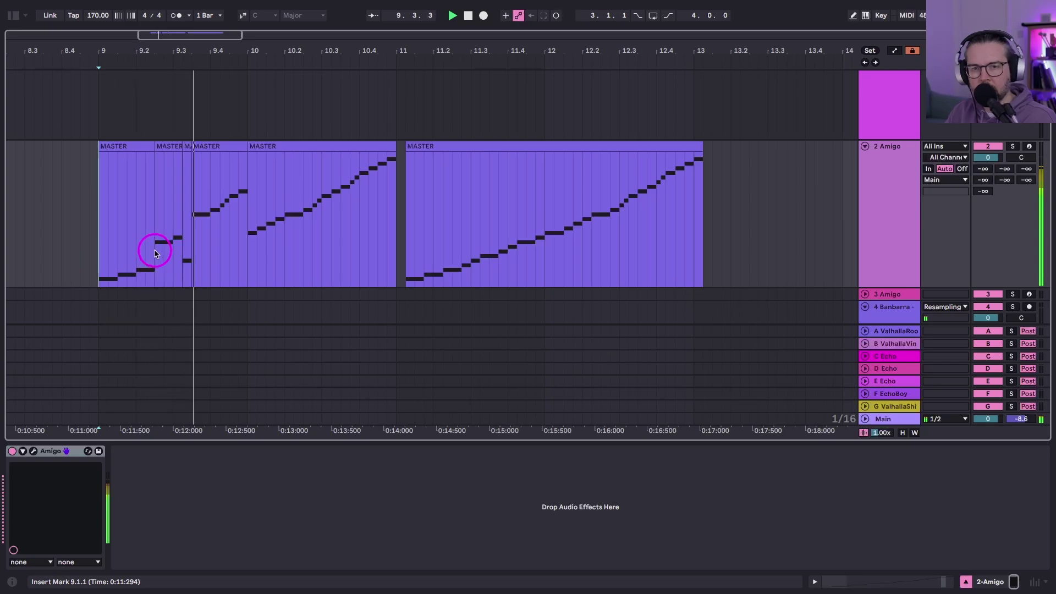
Duplicate the chopped bar from 9.1.1 to 10.1.1 so that it repeats at 10.1.1, and play the pattern from 9.1.1
{"action": "key", "text": "space"}
{"action": "key", "text": "space"}
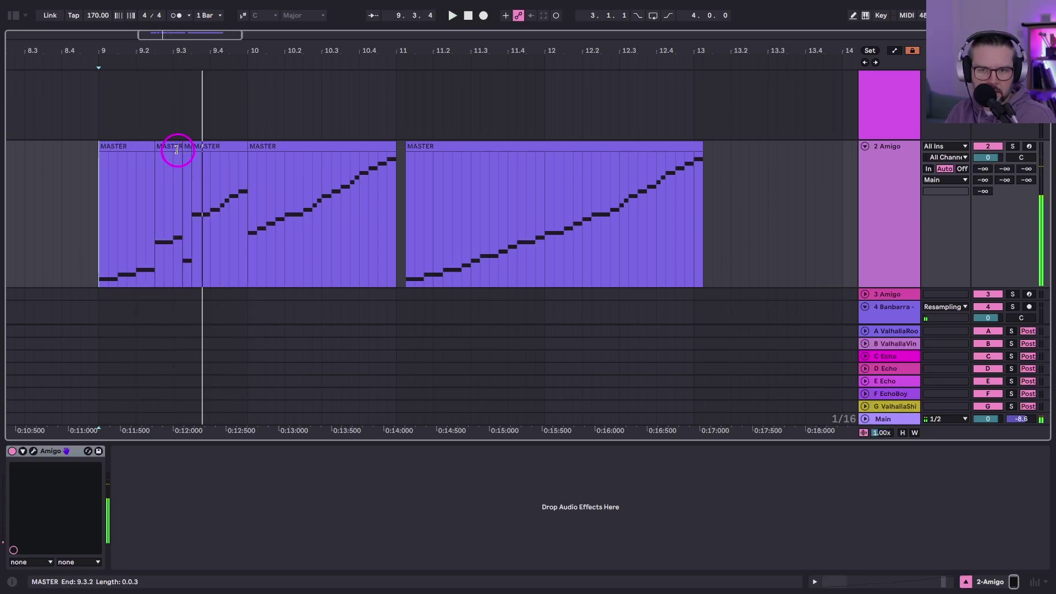
{"action": "key", "text": "space"}
{"action": "left_click_drag", "start_coordinate": [99, 207], "coordinate": [254, 211]}
{"action": "key", "text": "ctrl+d"}
{"action": "key", "text": "space"}
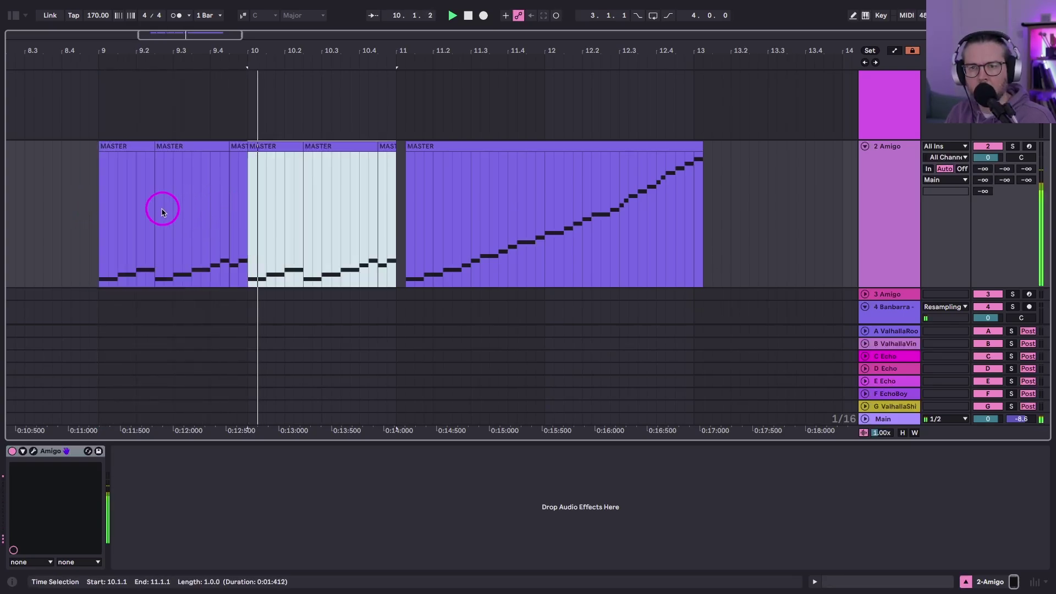
{"action": "left_click", "coordinate": [102, 211]}
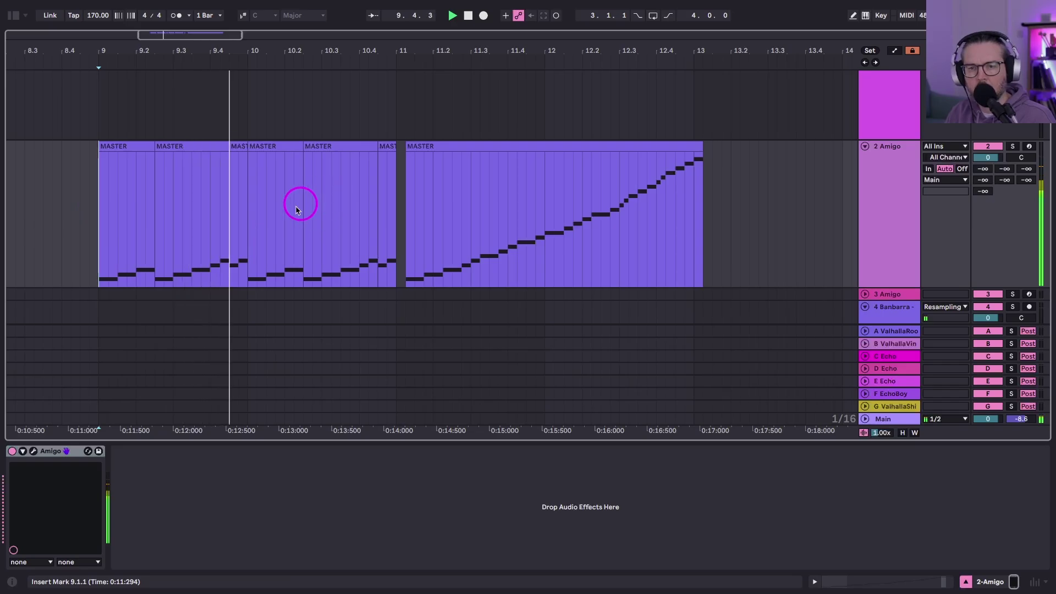
Lengthen the four alternating D#3 and E3 notes from 2.4.1 in the MASTER clip so that each fills its sixteenth
{"action": "left_click", "coordinate": [428, 146]}
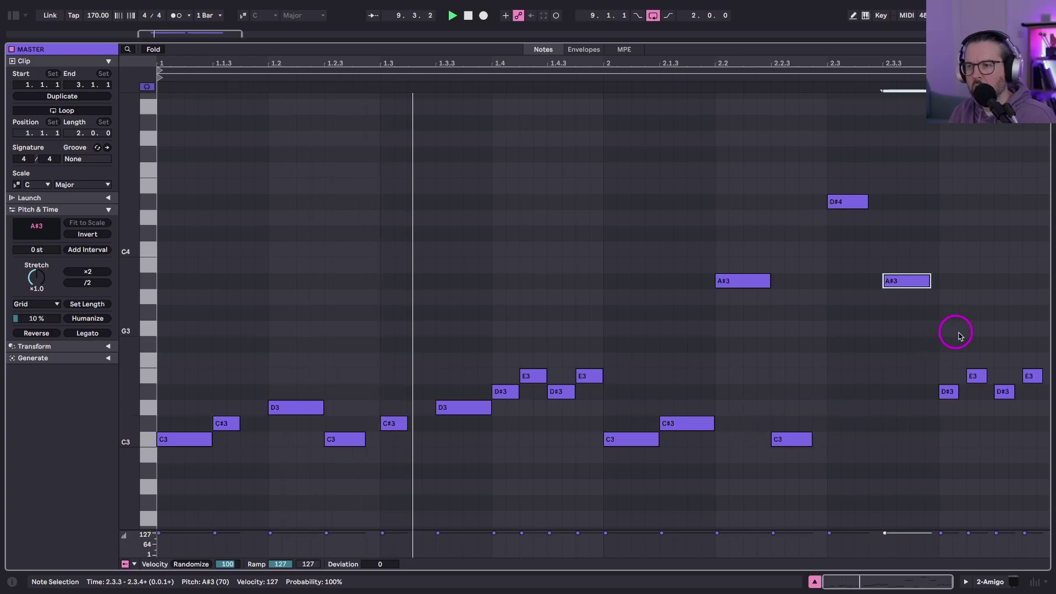
{"action": "left_click_drag", "start_coordinate": [956, 332], "coordinate": [1034, 402]}
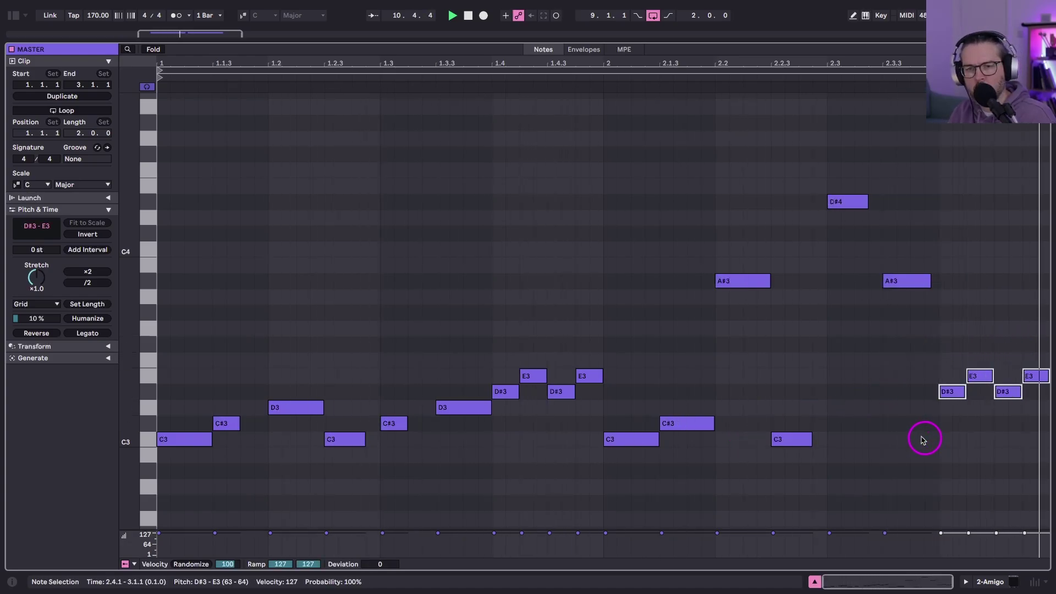
{"action": "left_click", "coordinate": [827, 385]}
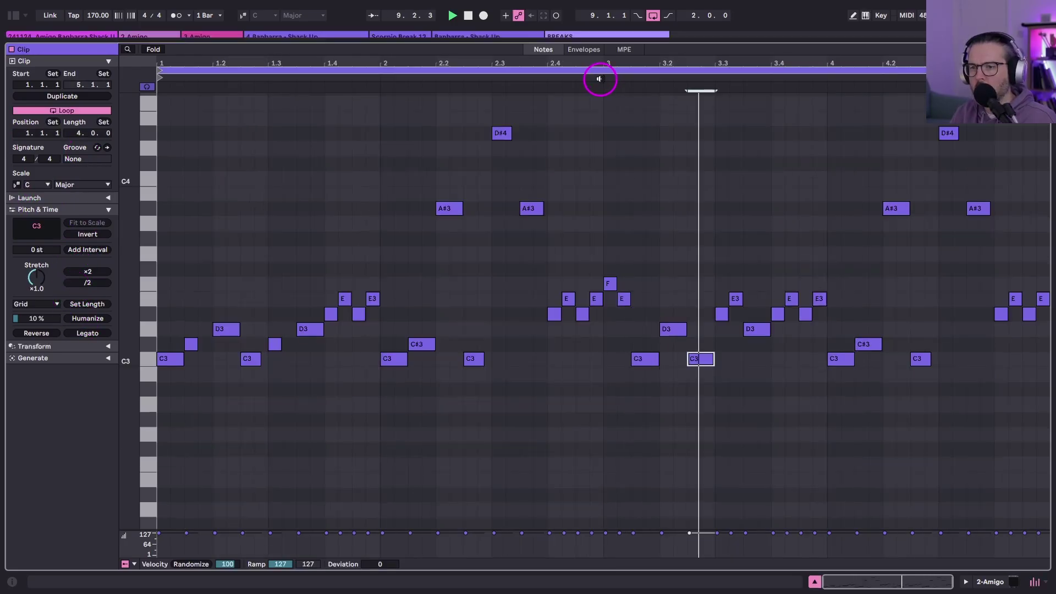
Shorten the C3 note at 3.2.3 to a sixteenth and cut down the four alternating D#3 and E3 notes from 3.4.1
{"action": "key", "text": "shift+Left"}
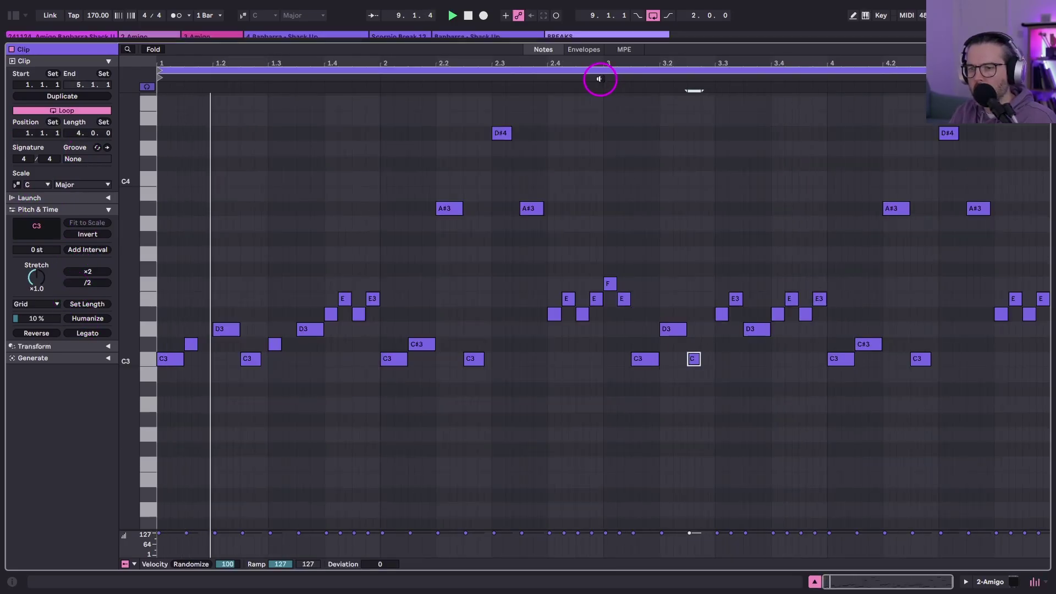
{"action": "left_click_drag", "start_coordinate": [815, 287], "coordinate": [784, 340]}
{"action": "key", "text": "shift+Left"}
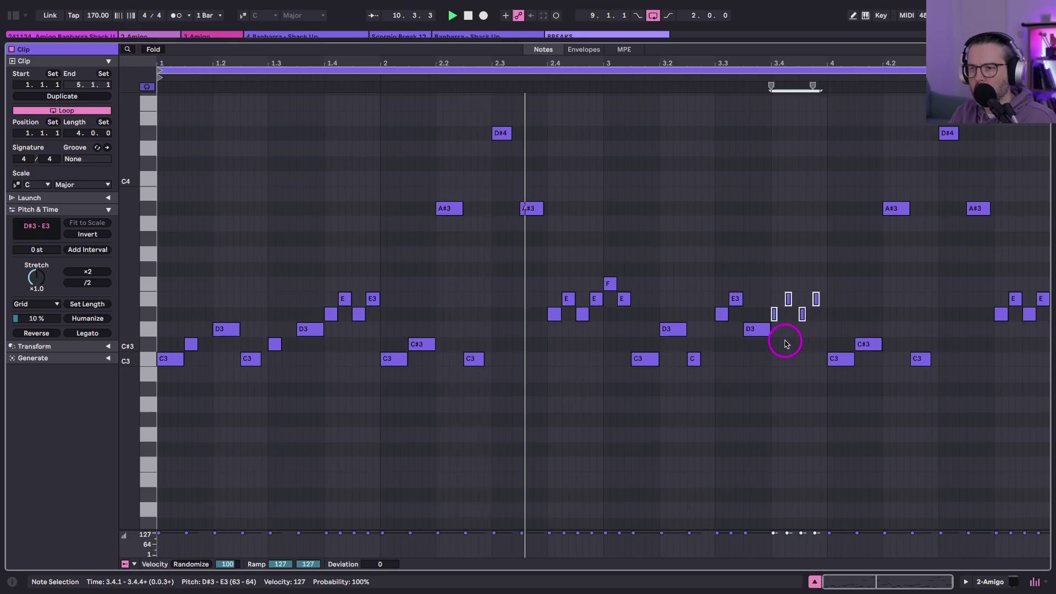
{"action": "left_click_drag", "start_coordinate": [818, 59], "coordinate": [798, 182]}
Switch to Session View and launch the scene 4 clip on the Amigo Banbarra Shack Up track alongside the playing 2 Amigo clip
{"action": "key", "text": "shift+Tab"}
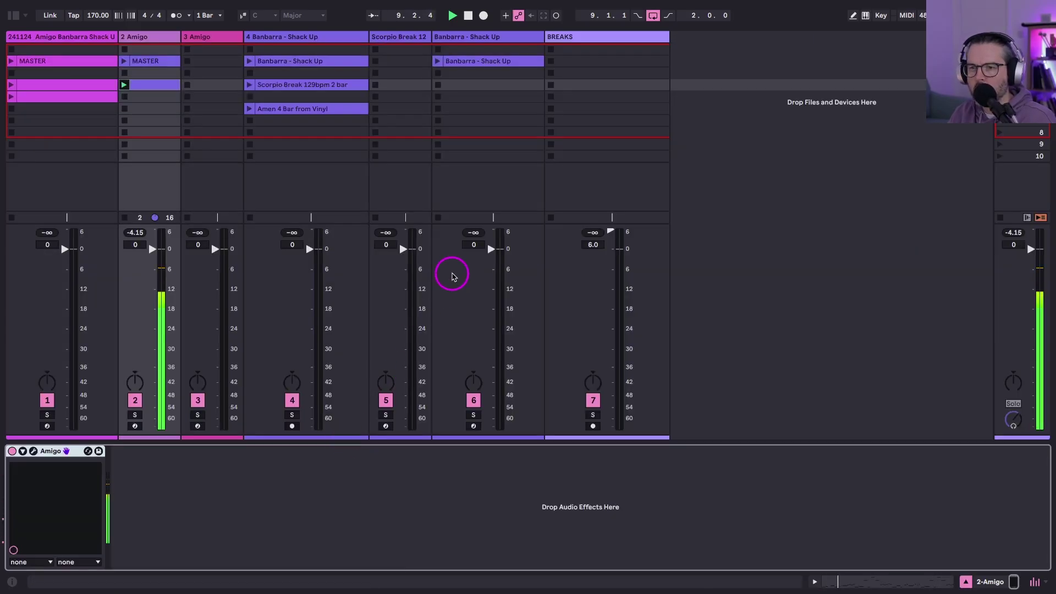
{"action": "left_click", "coordinate": [11, 84]}
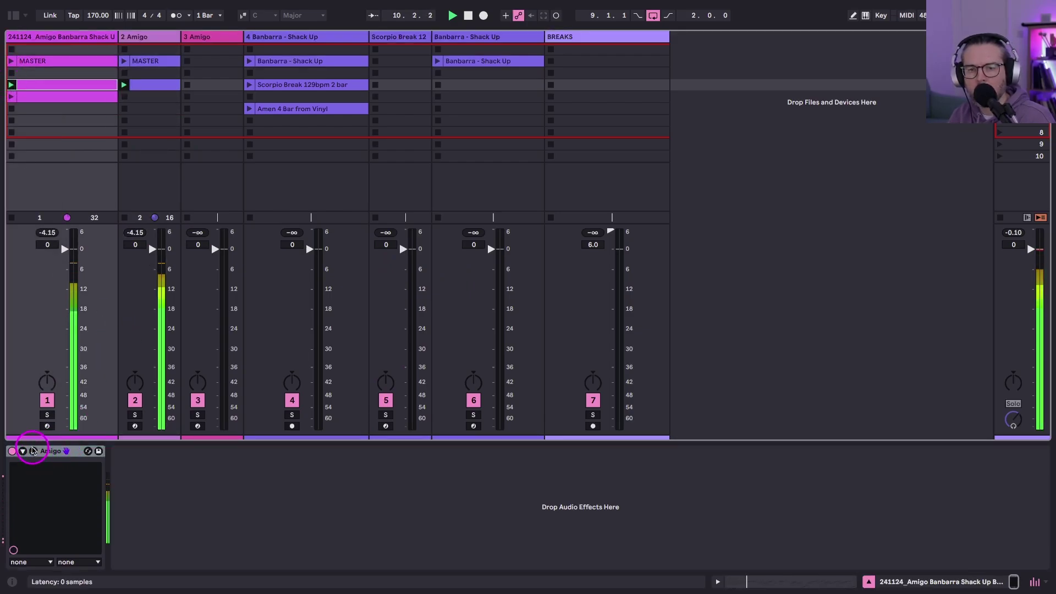
Lower the sample rate of the Amigo sampler on the 2 Amigo track to 19704 and close the sampler
{"action": "left_click", "coordinate": [130, 38]}
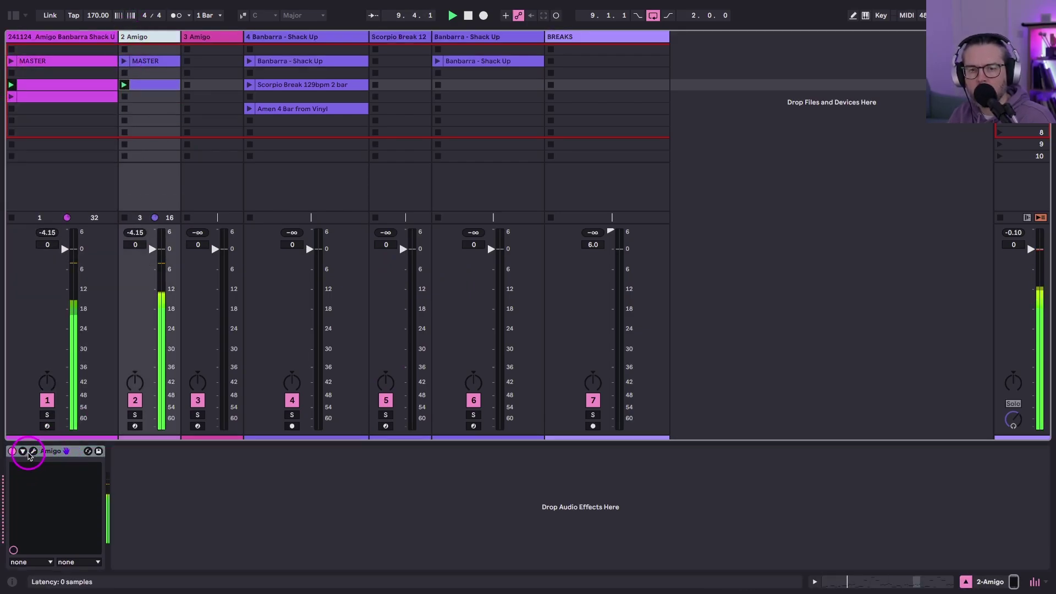
{"action": "left_click_drag", "start_coordinate": [1055, 484], "coordinate": [487, 89]}
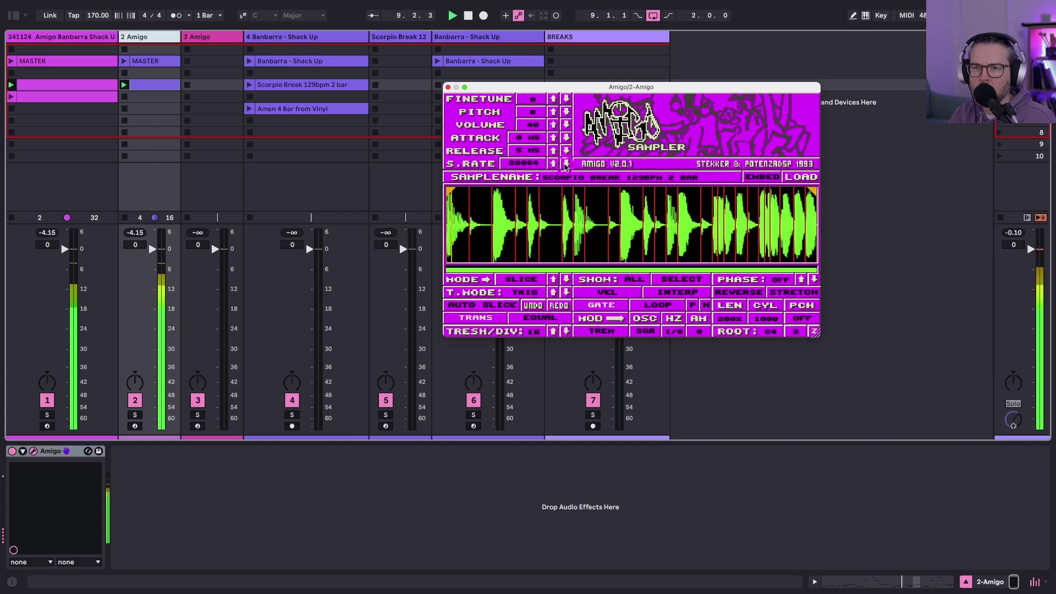
{"action": "left_click", "coordinate": [565, 163]}
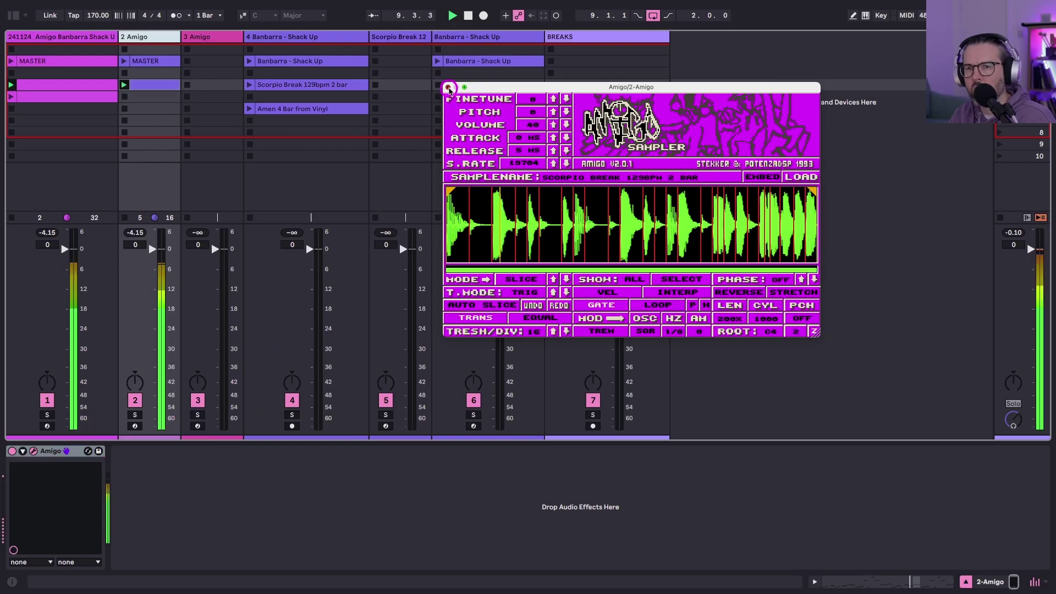
{"action": "left_click", "coordinate": [448, 88]}
Lower the sample rate of the Amigo sampler on the Amigo Banbarra Shack Up track and close it
{"action": "left_click", "coordinate": [47, 43]}
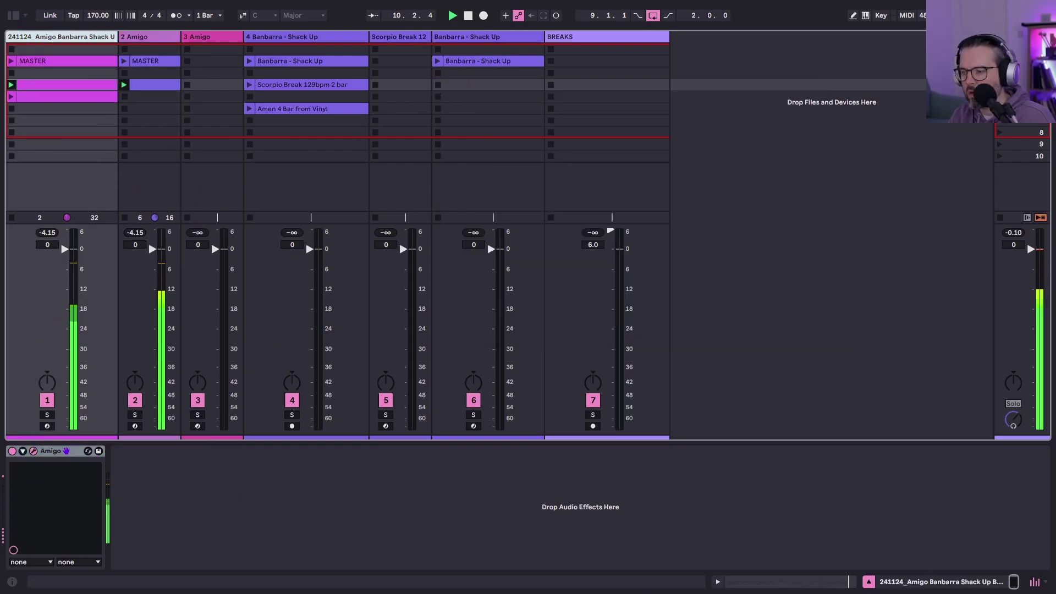
{"action": "key", "text": "alt+super+p"}
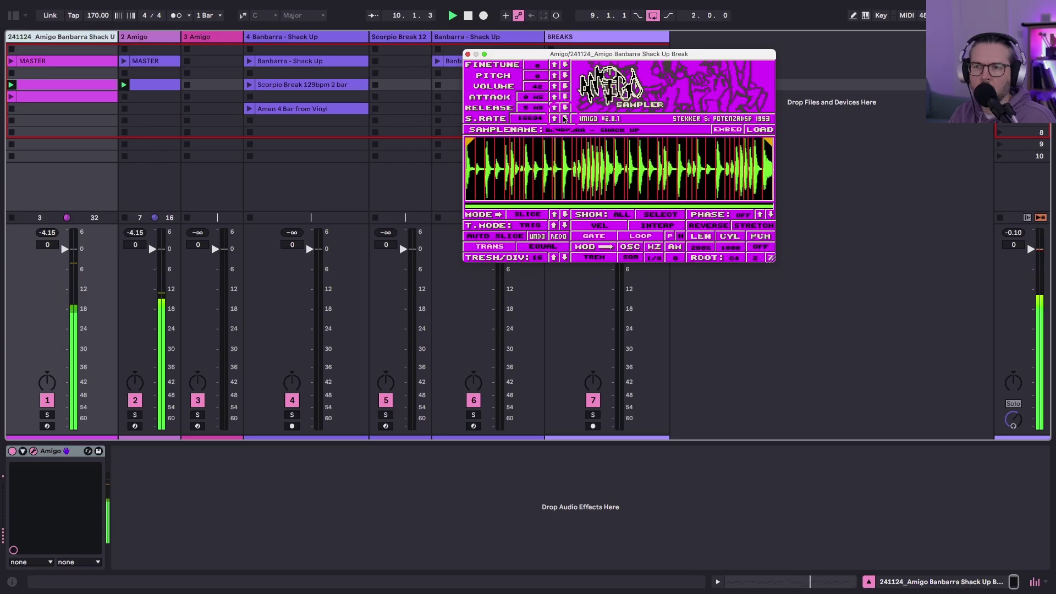
{"action": "left_click", "coordinate": [467, 53]}
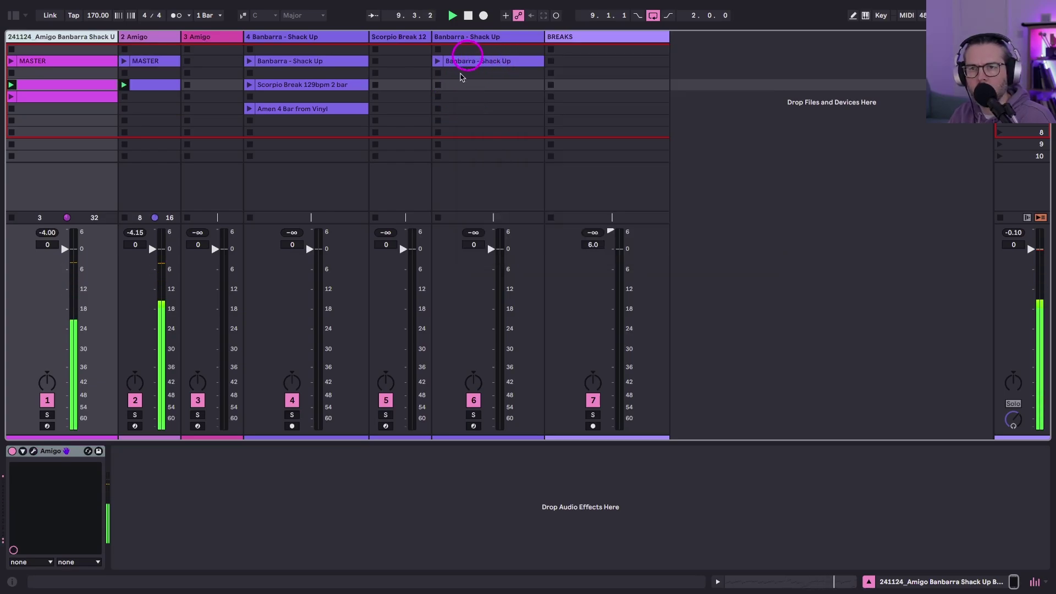